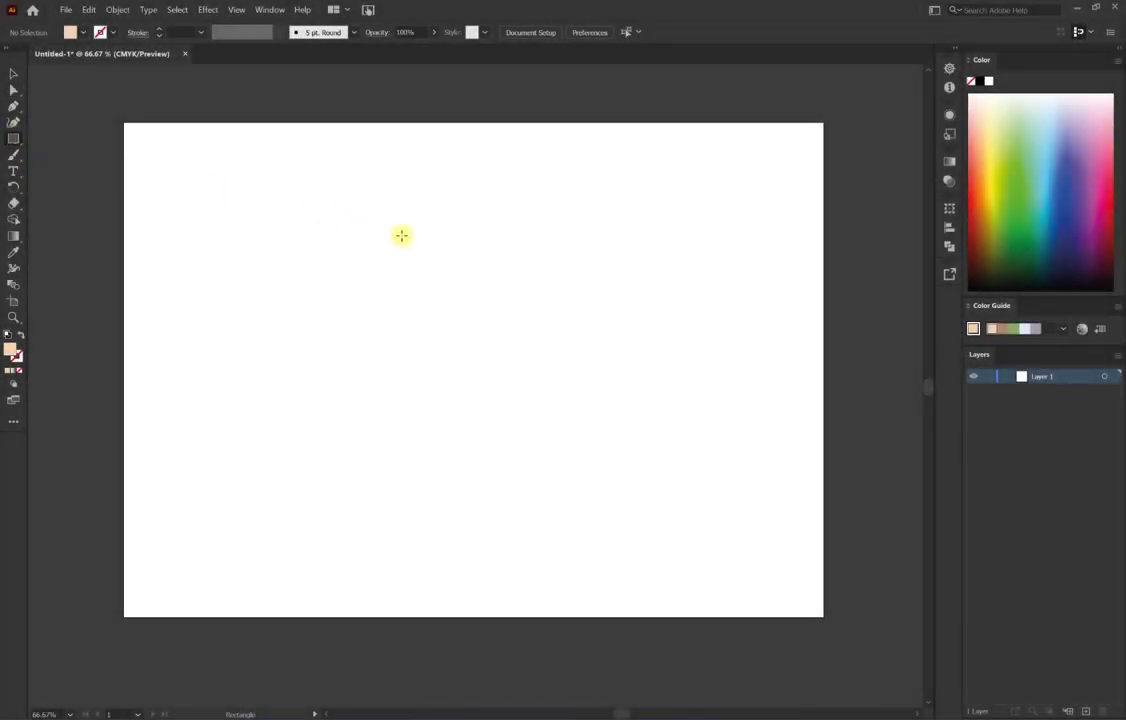
Draw a tall peach rectangle and round its corners to about 32 mm for a face shape.
{"action": "left_click_drag", "start_coordinate": [370, 233], "coordinate": [564, 475]}
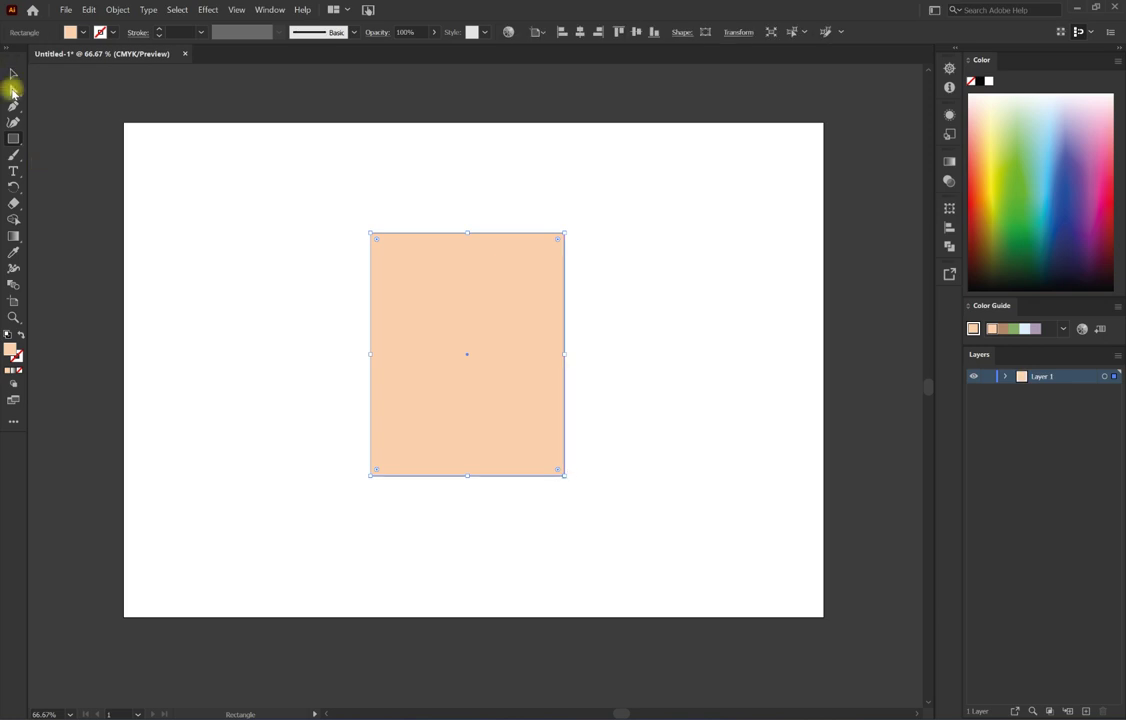
{"action": "left_click", "coordinate": [13, 89]}
{"action": "mouse_move", "coordinate": [381, 247]}
{"action": "left_mouse_down"}
{"action": "mouse_move", "coordinate": [372, 330]}
{"action": "mouse_move", "coordinate": [405, 357]}
{"action": "left_mouse_up"}
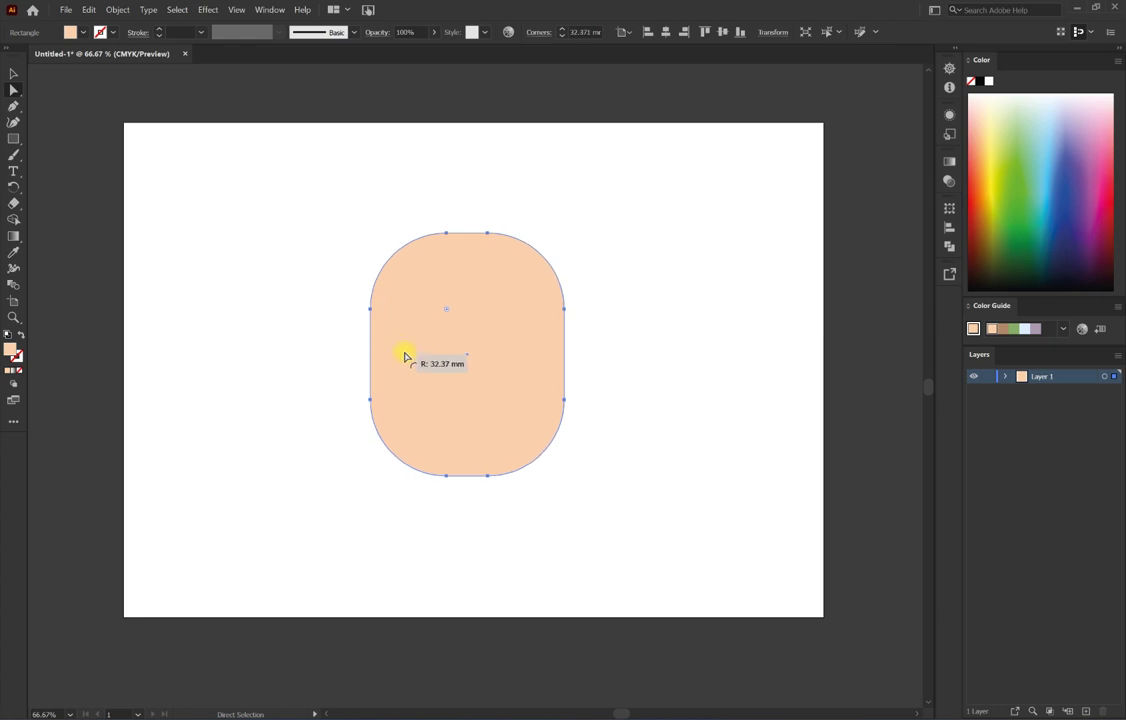
{"action": "left_click", "coordinate": [314, 358]}
Reselect the rounded face and zoom in to 150%.
{"action": "key", "text": "v"}
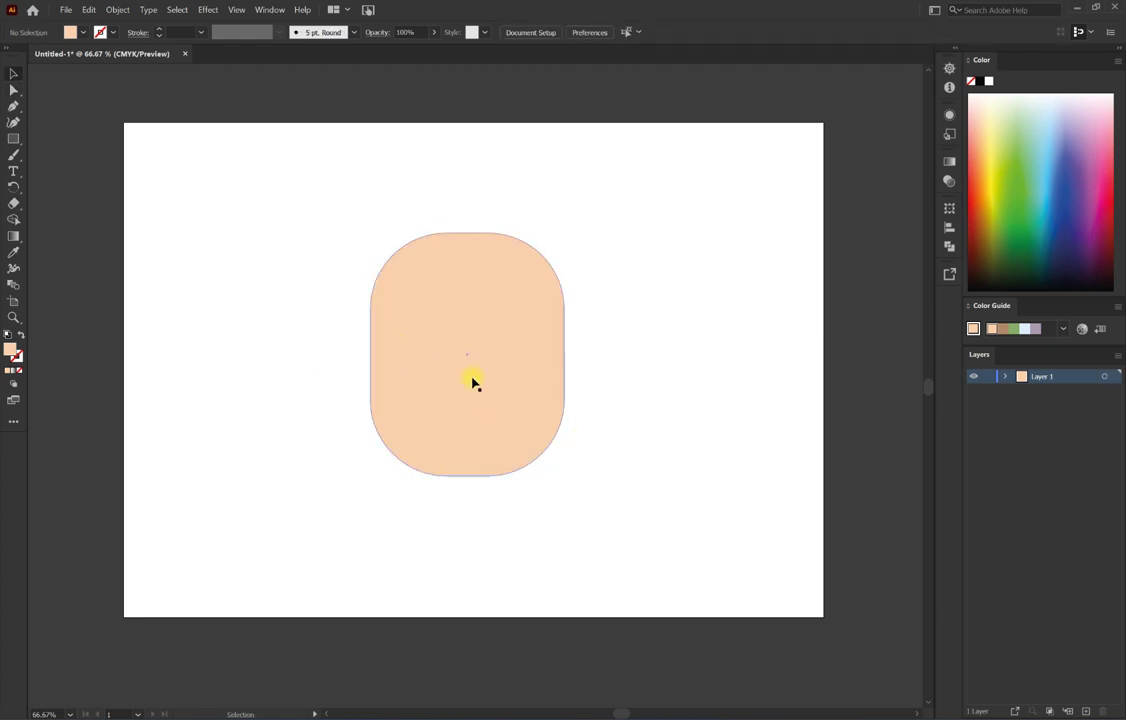
{"action": "scroll", "coordinate": [470, 380], "scroll_direction": "up", "scroll_amount": 1}
{"action": "scroll", "coordinate": [460, 372], "scroll_direction": "up", "scroll_amount": 1}
{"action": "scroll", "coordinate": [462, 398], "scroll_direction": "down", "scroll_amount": 1}
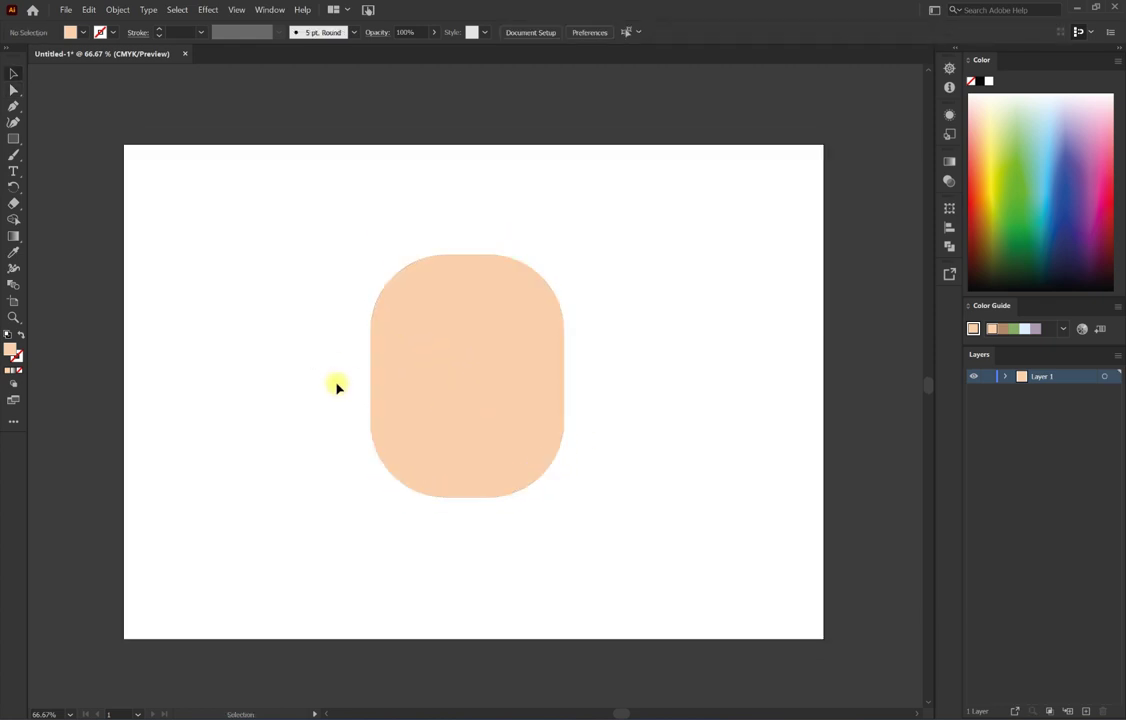
{"action": "left_click", "coordinate": [470, 382]}
{"action": "key", "text": "ctrl+equal"}
{"action": "key", "text": "ctrl+equal"}
{"action": "key", "text": "ctrl+shift+a"}
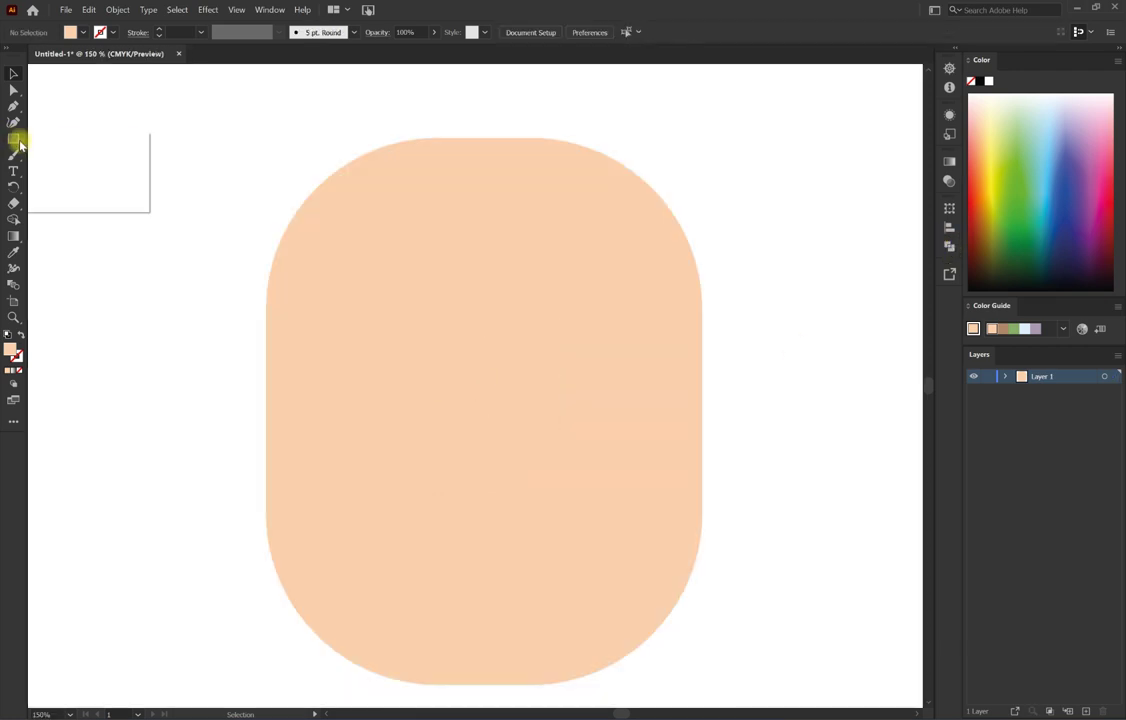
Draw a large black ellipse and position it over the top of the face.
{"action": "left_click_drag", "start_coordinate": [20, 145], "coordinate": [50, 155]}
{"action": "mouse_move", "coordinate": [181, 138]}
{"action": "left_mouse_down"}
{"action": "mouse_move", "coordinate": [369, 264]}
{"action": "mouse_move", "coordinate": [516, 331]}
{"action": "mouse_move", "coordinate": [525, 412]}
{"action": "left_mouse_up"}
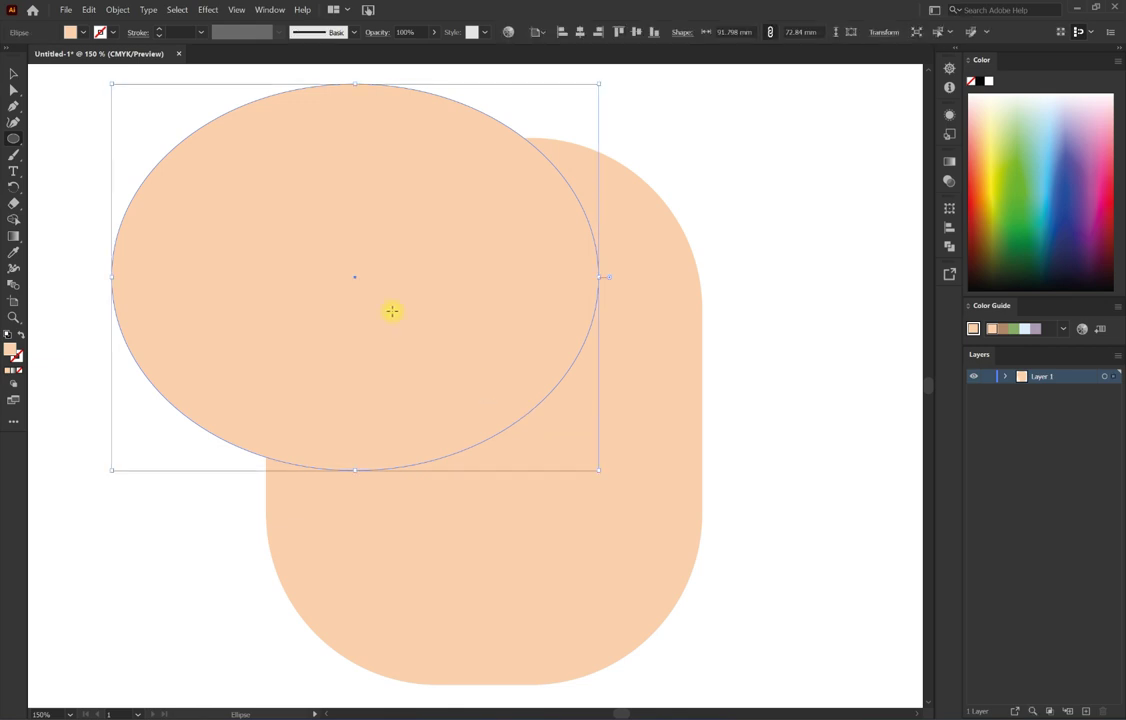
{"action": "scroll", "coordinate": [392, 311], "scroll_direction": "down", "scroll_amount": 2}
{"action": "key", "text": "v"}
{"action": "left_click_drag", "start_coordinate": [392, 314], "coordinate": [470, 190]}
{"action": "left_click", "coordinate": [983, 273]}
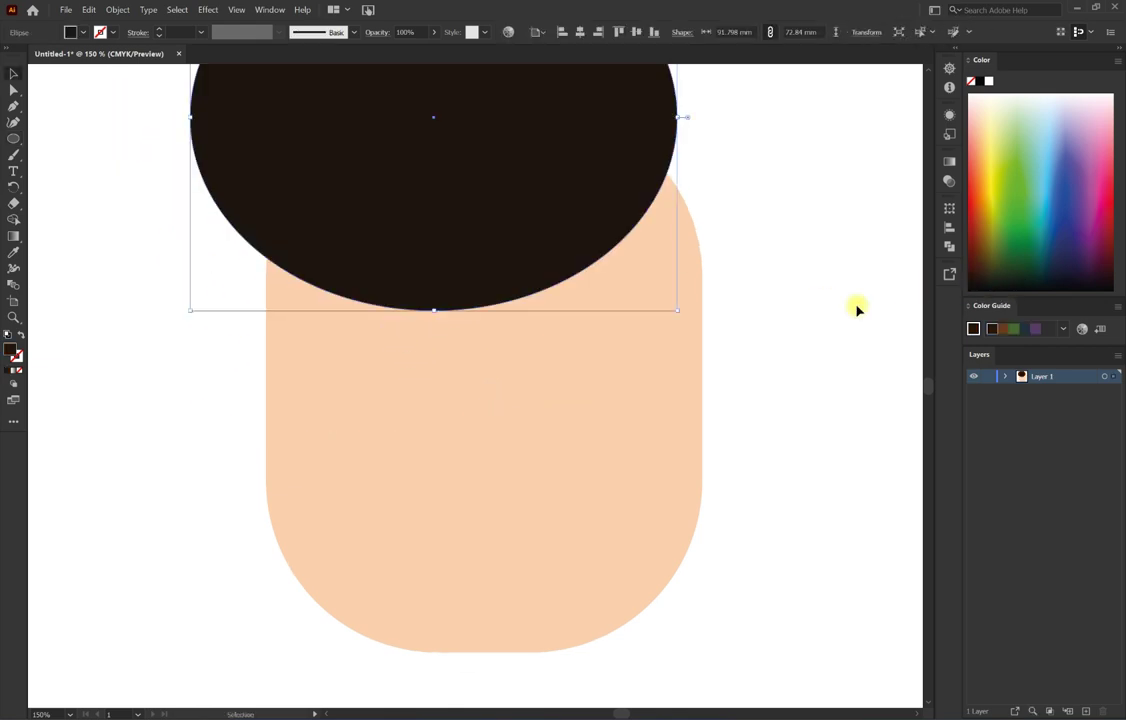
{"action": "scroll", "coordinate": [734, 360], "scroll_direction": "down", "scroll_amount": 1}
{"action": "scroll", "coordinate": [734, 360], "scroll_direction": "up", "scroll_amount": 1}
{"action": "scroll", "coordinate": [730, 365], "scroll_direction": "down", "scroll_amount": 1, "text": "alt"}
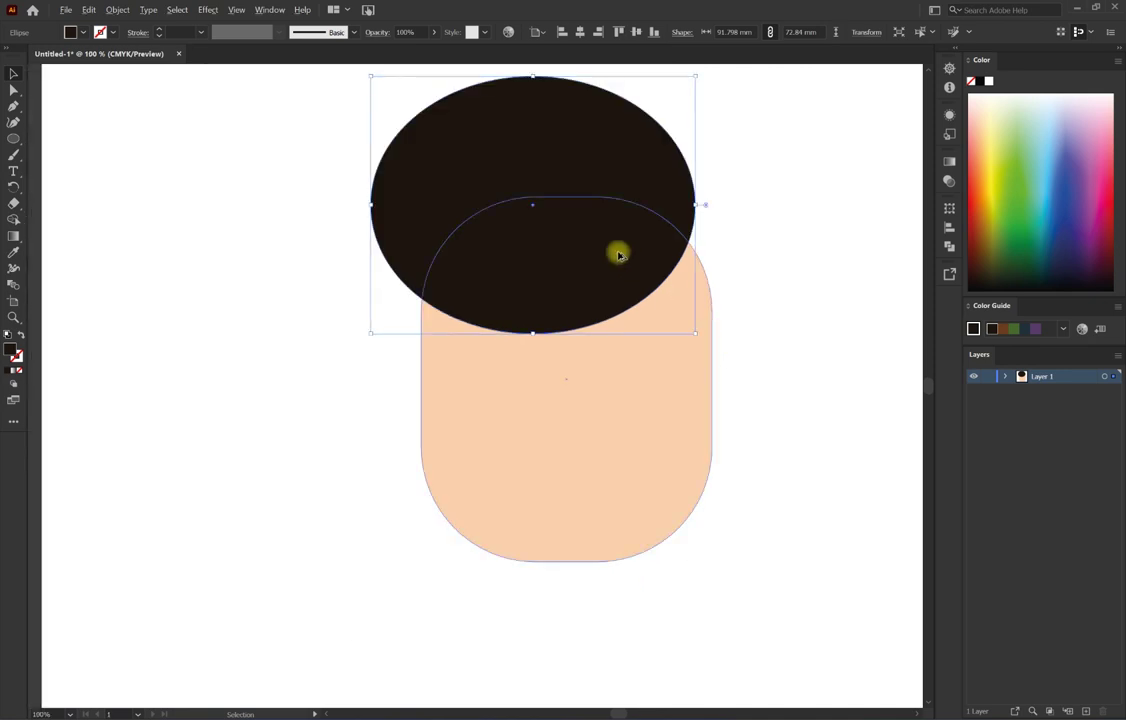
{"action": "left_click_drag", "start_coordinate": [539, 250], "coordinate": [497, 247]}
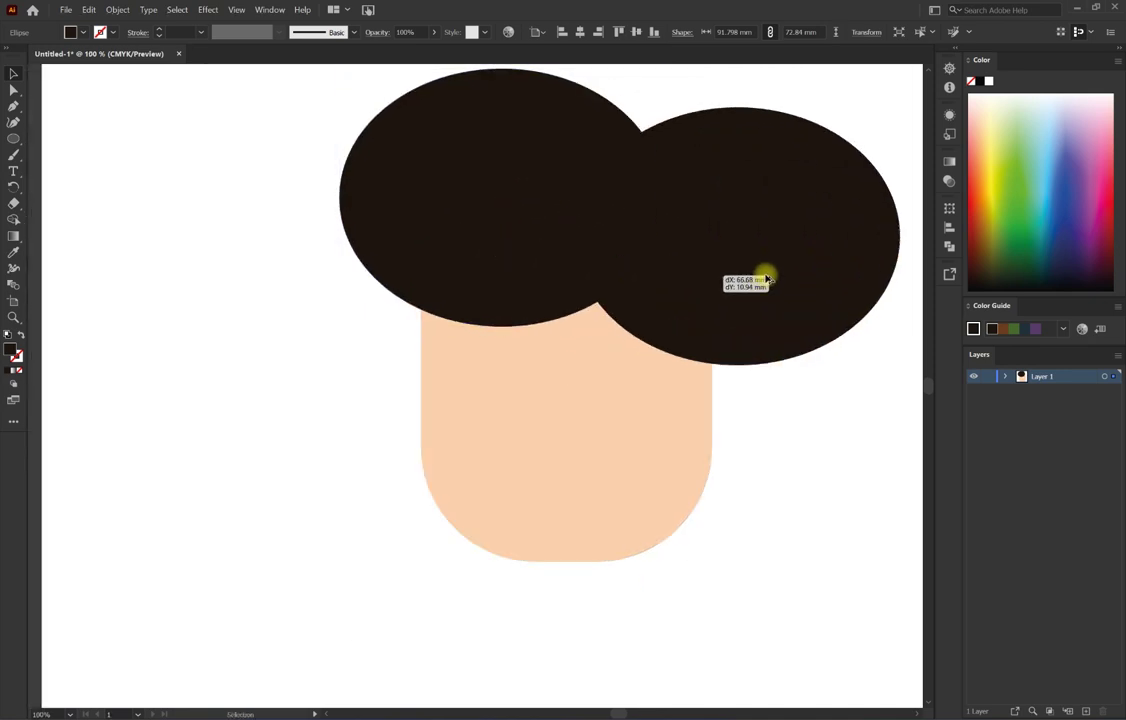
Ungroup the ellipse shapes and delete the unwanted left ellipse pieces.
{"action": "left_click_drag", "start_coordinate": [533, 252], "coordinate": [761, 251], "text": "alt"}
{"action": "key", "text": "ctrl+z"}
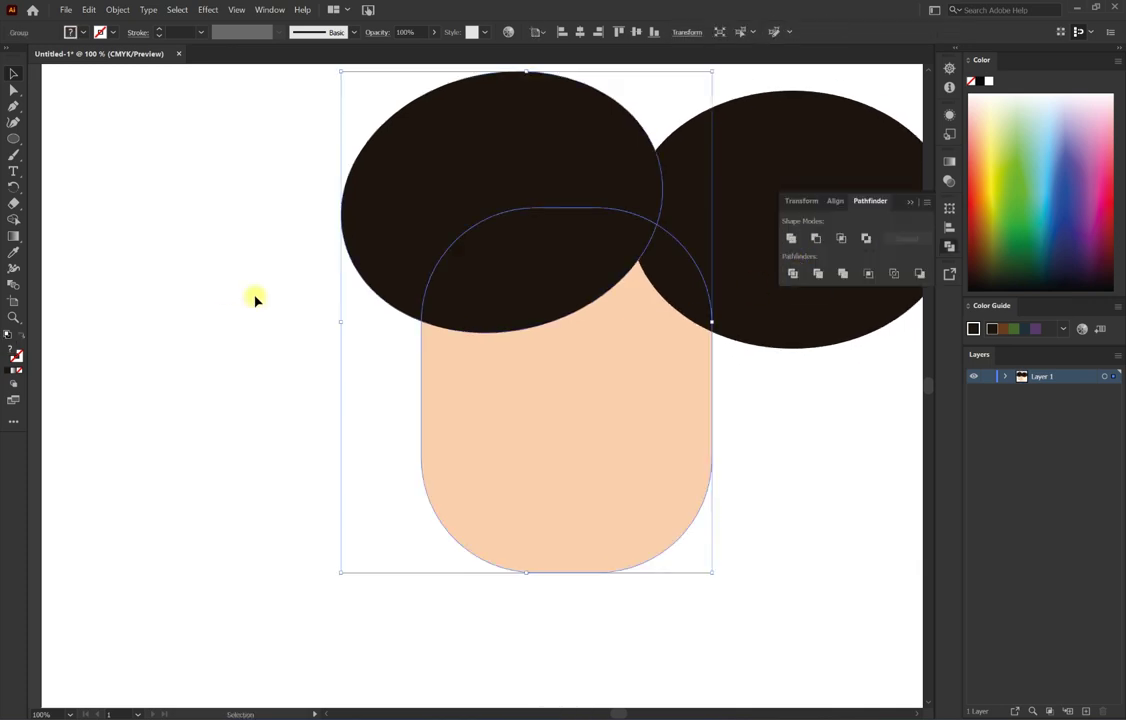
{"action": "left_click_drag", "start_coordinate": [427, 201], "coordinate": [347, 259]}
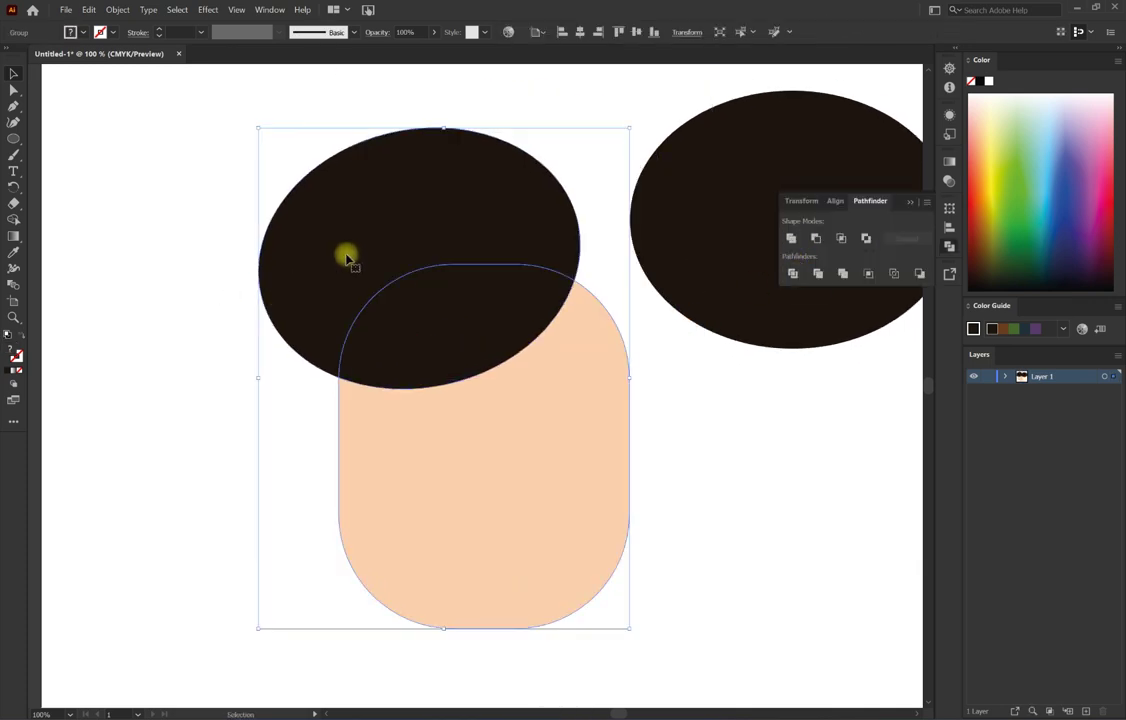
{"action": "key", "text": "ctrl+z"}
{"action": "right_click", "coordinate": [447, 183]}
{"action": "left_click", "coordinate": [447, 304]}
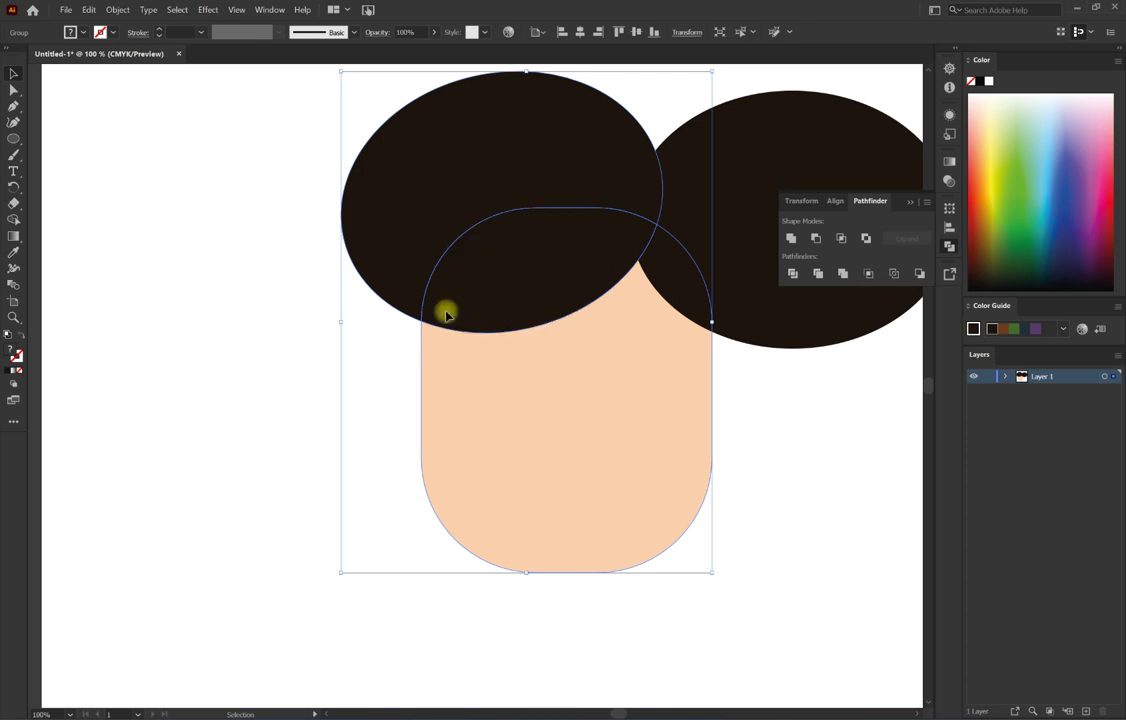
{"action": "left_click", "coordinate": [413, 230]}
{"action": "left_click", "coordinate": [413, 230]}
{"action": "key", "text": "Delete"}
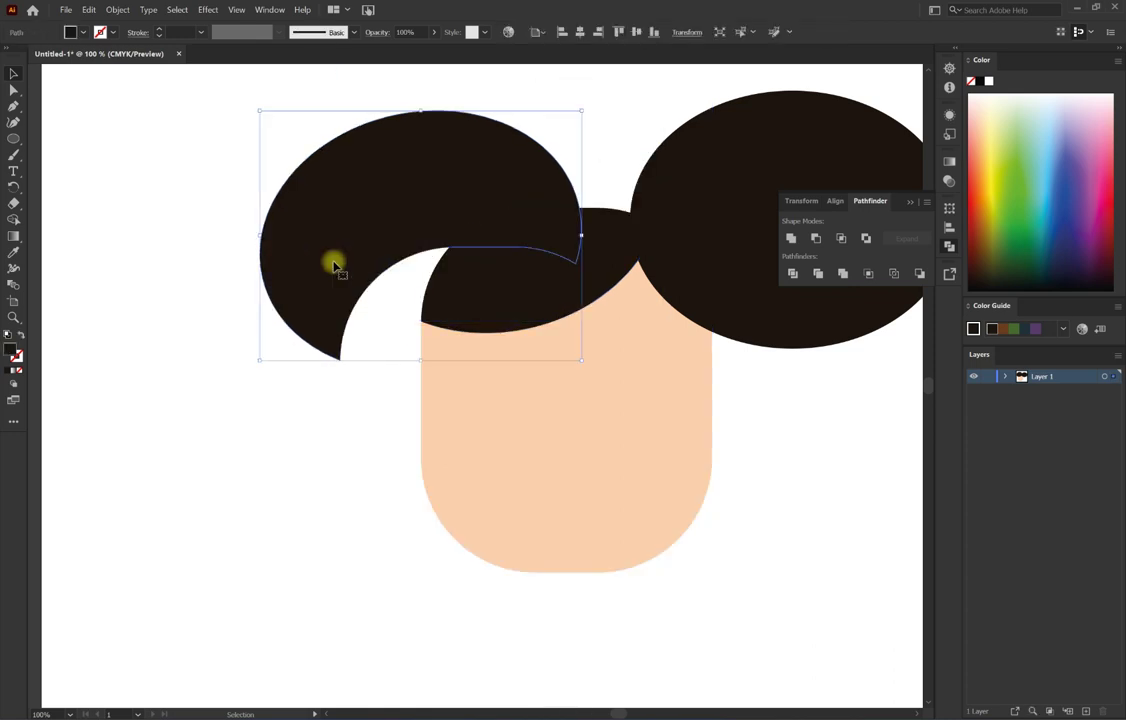
{"action": "key", "text": "Delete"}
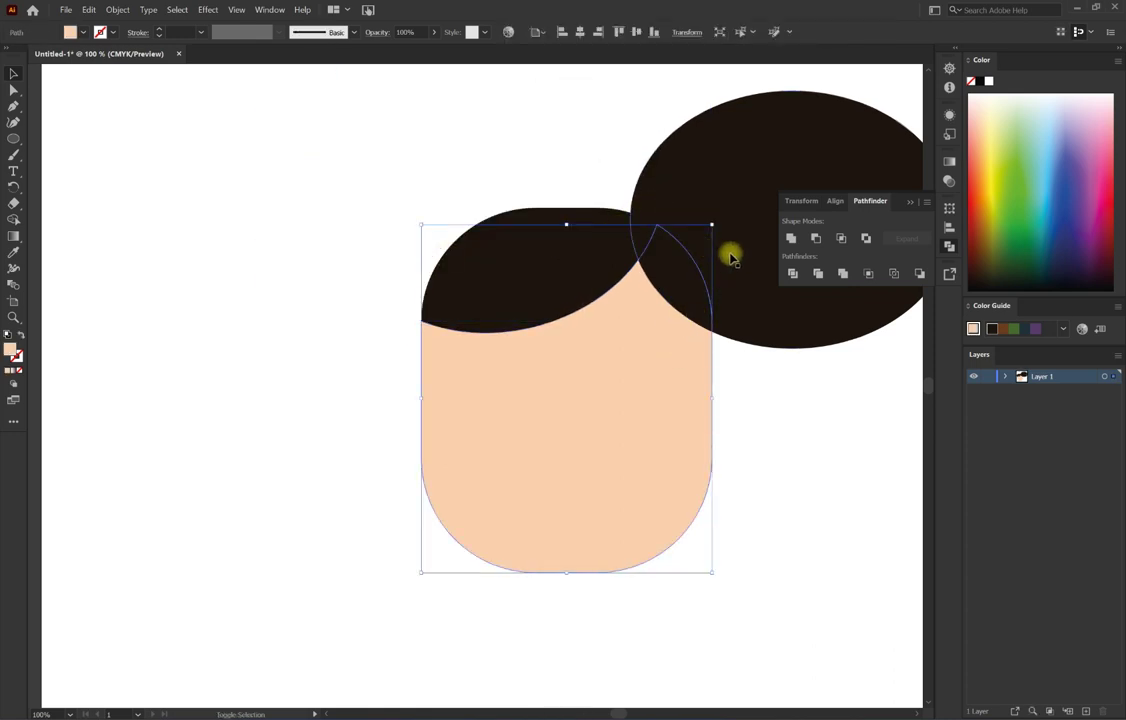
Divide the face with the right ellipse, ungroup, and delete the leftover ellipse piece.
{"action": "left_click", "coordinate": [727, 268], "text": "shift"}
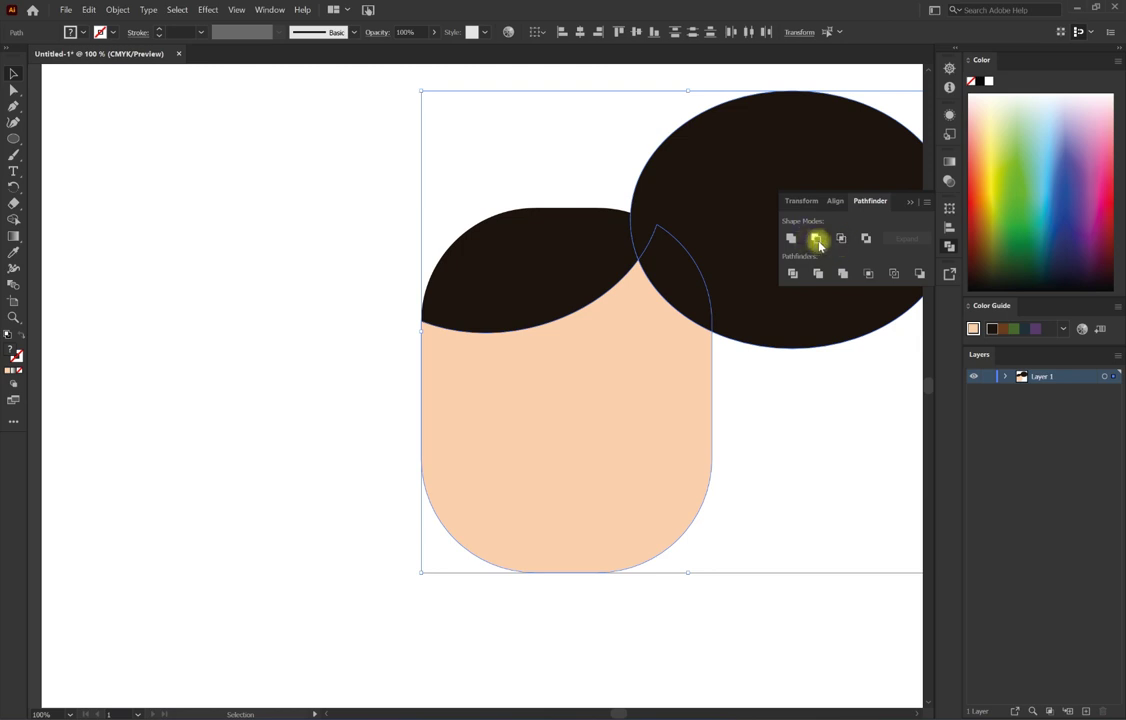
{"action": "left_click", "coordinate": [794, 274]}
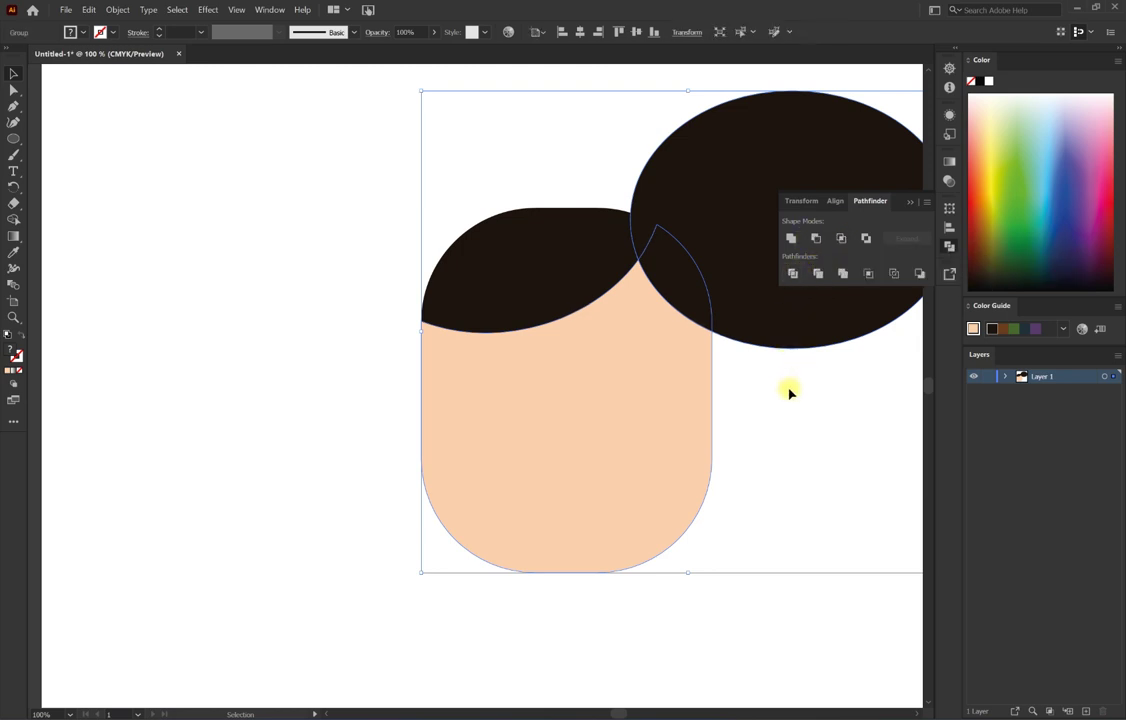
{"action": "left_click", "coordinate": [258, 362]}
{"action": "left_click", "coordinate": [690, 207]}
{"action": "right_click", "coordinate": [694, 208]}
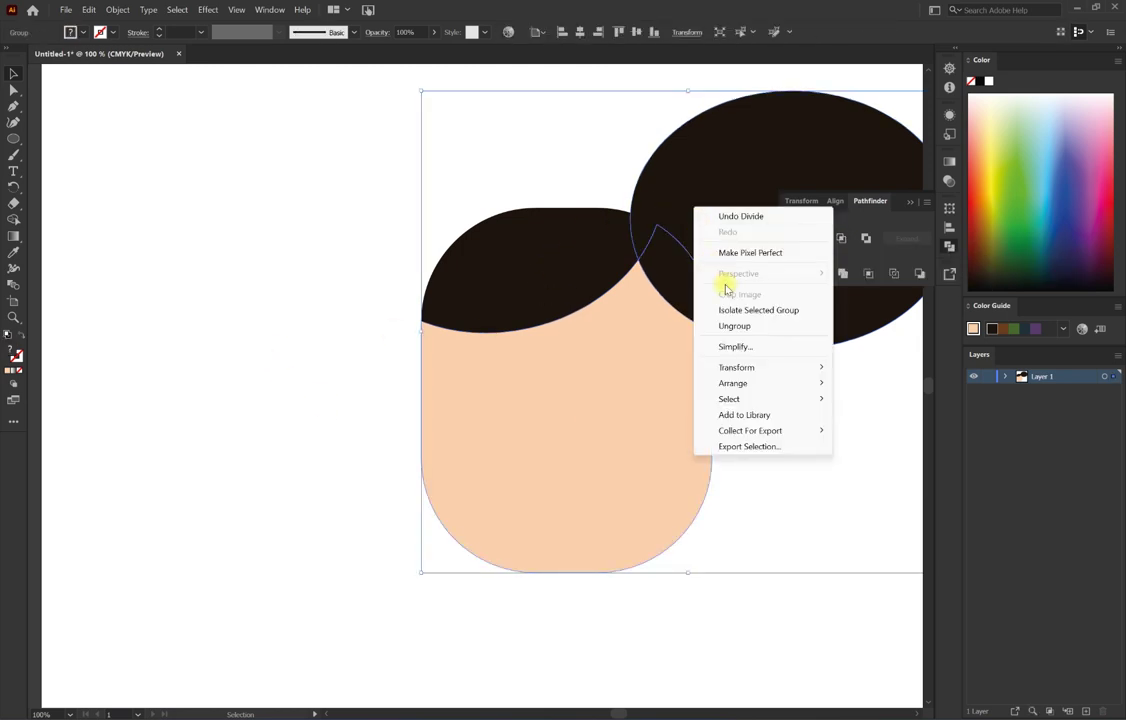
{"action": "left_click", "coordinate": [745, 326]}
{"action": "left_click", "coordinate": [300, 266]}
{"action": "left_click", "coordinate": [691, 172]}
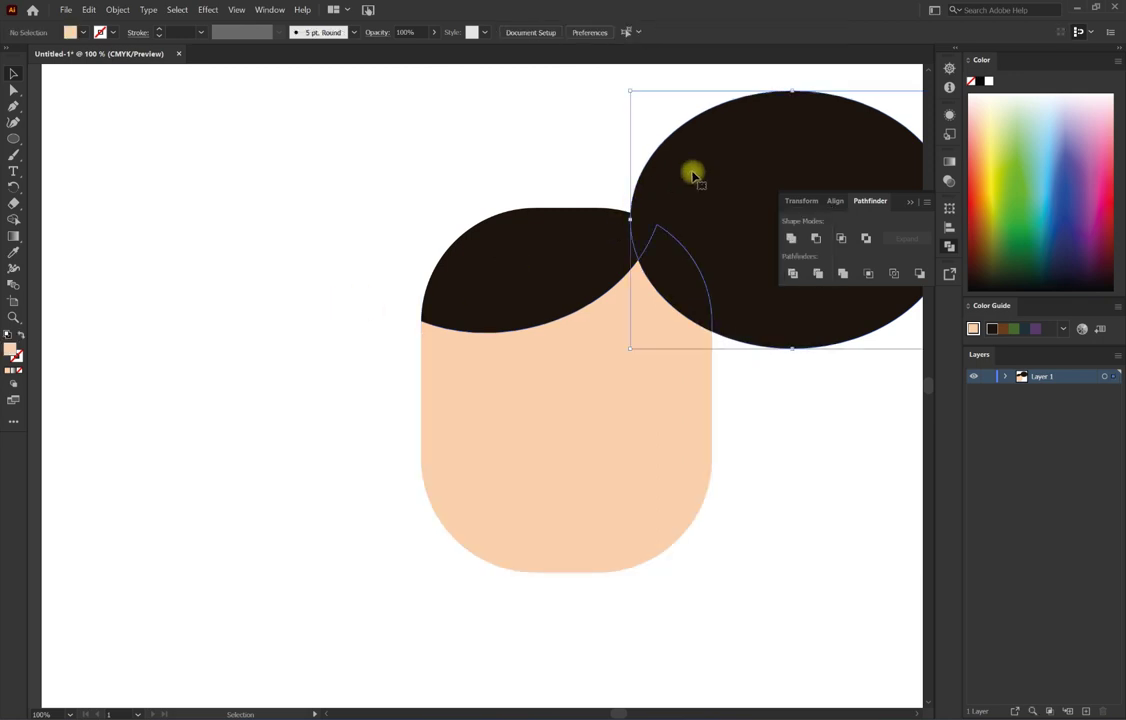
{"action": "key", "text": "Delete"}
{"action": "scroll", "coordinate": [573, 422], "scroll_direction": "down", "scroll_amount": 1}
{"action": "scroll", "coordinate": [734, 461], "scroll_direction": "up", "scroll_amount": 1, "text": "alt"}
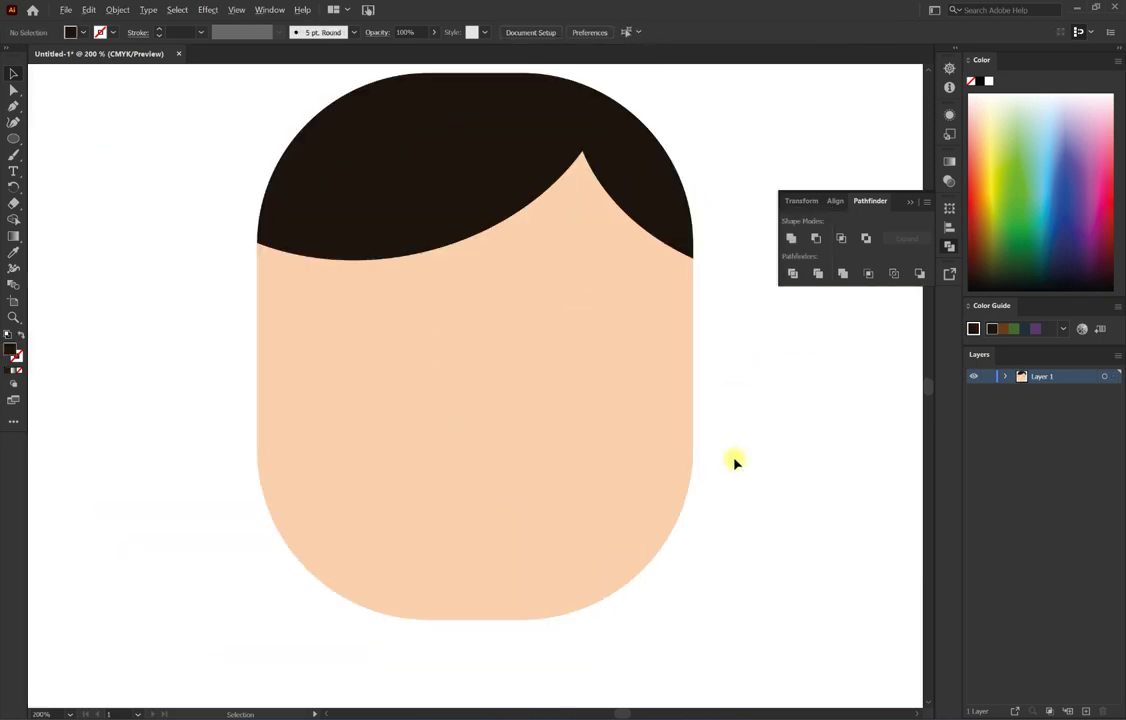
Draw a near-white eye circle on the face and duplicate it to the right.
{"action": "left_click", "coordinate": [339, 196]}
{"action": "left_click", "coordinate": [812, 440]}
{"action": "left_click_drag", "start_coordinate": [355, 343], "coordinate": [404, 391], "text": "alt+shift"}
{"action": "left_click", "coordinate": [988, 97]}
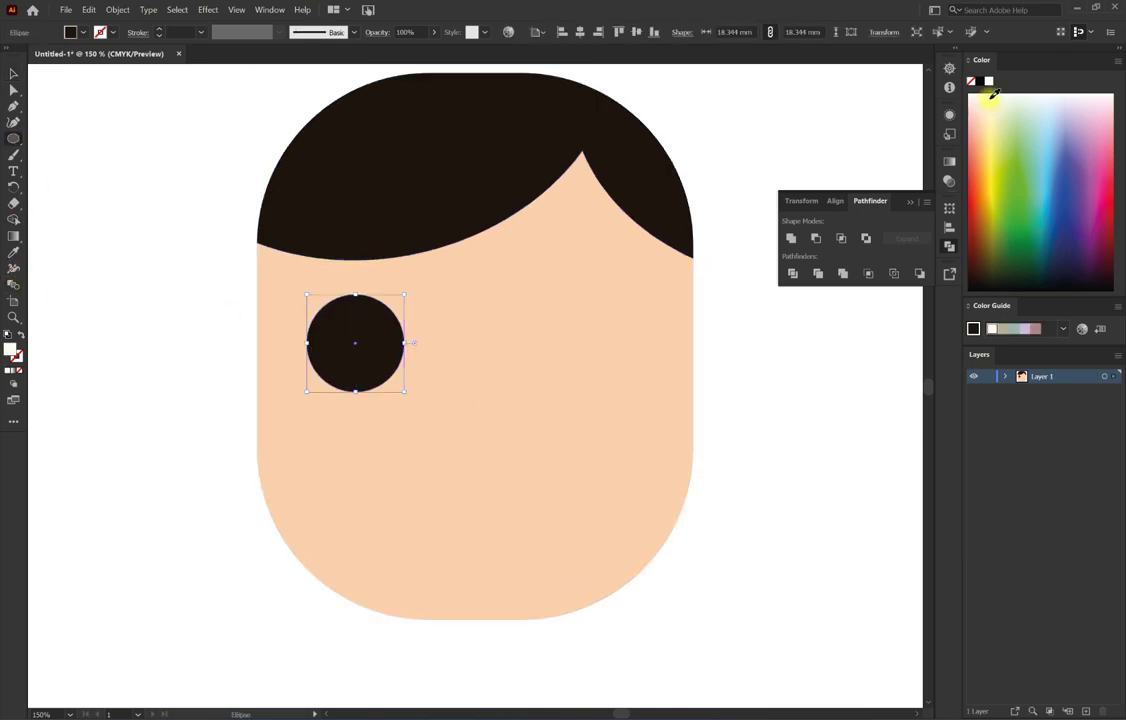
{"action": "left_click", "coordinate": [15, 76]}
{"action": "left_click_drag", "start_coordinate": [307, 343], "coordinate": [471, 342], "text": "alt"}
{"action": "left_click", "coordinate": [382, 339], "text": "shift"}
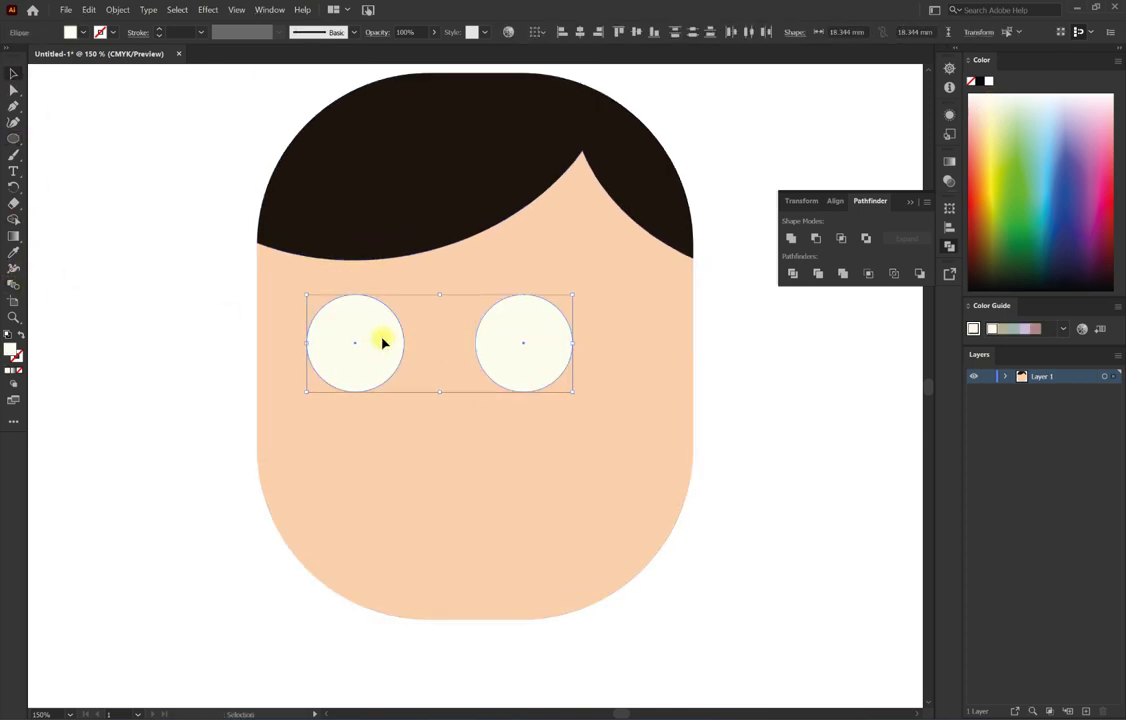
{"action": "mouse_move", "coordinate": [382, 339]}
{"action": "left_mouse_down"}
{"action": "mouse_move", "coordinate": [418, 345]}
{"action": "mouse_move", "coordinate": [384, 298]}
{"action": "left_mouse_up"}
{"action": "left_click", "coordinate": [201, 405]}
Add a small black pupil centred inside the left eye circle.
{"action": "left_click", "coordinate": [402, 380]}
{"action": "left_click", "coordinate": [75, 226]}
{"action": "key", "text": "l"}
{"action": "key", "text": "v"}
{"action": "left_click", "coordinate": [400, 302], "text": "shift"}
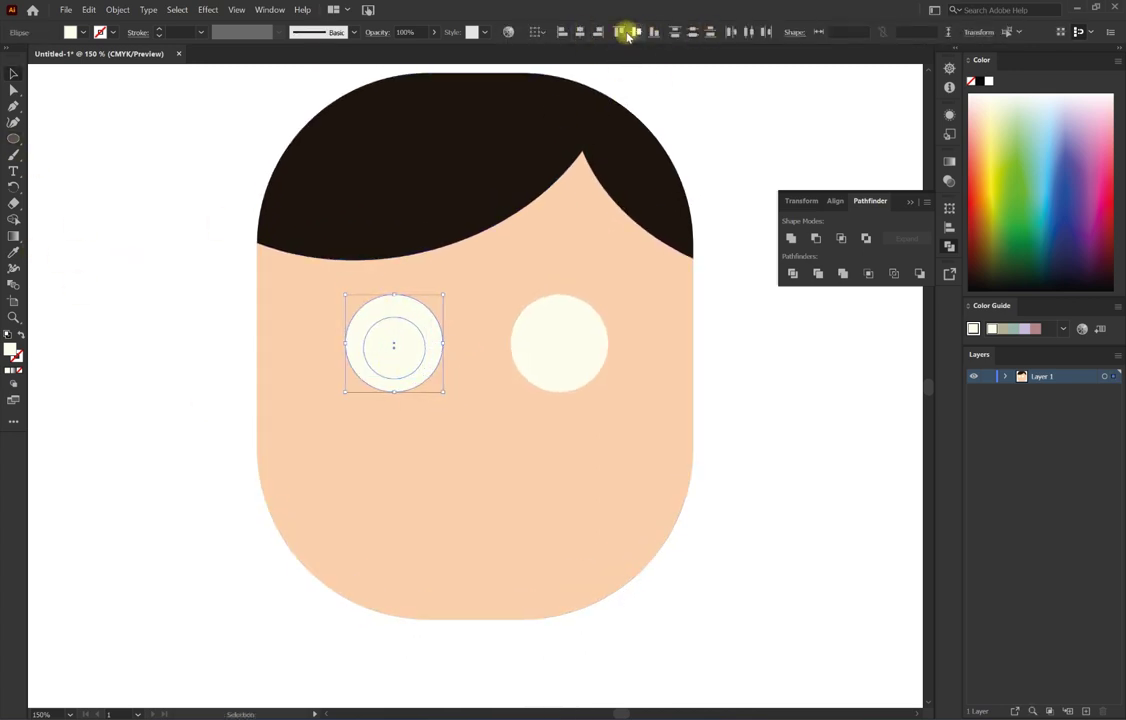
{"action": "left_click", "coordinate": [627, 35]}
{"action": "left_click", "coordinate": [455, 382]}
{"action": "left_click", "coordinate": [393, 347]}
{"action": "left_click", "coordinate": [978, 282]}
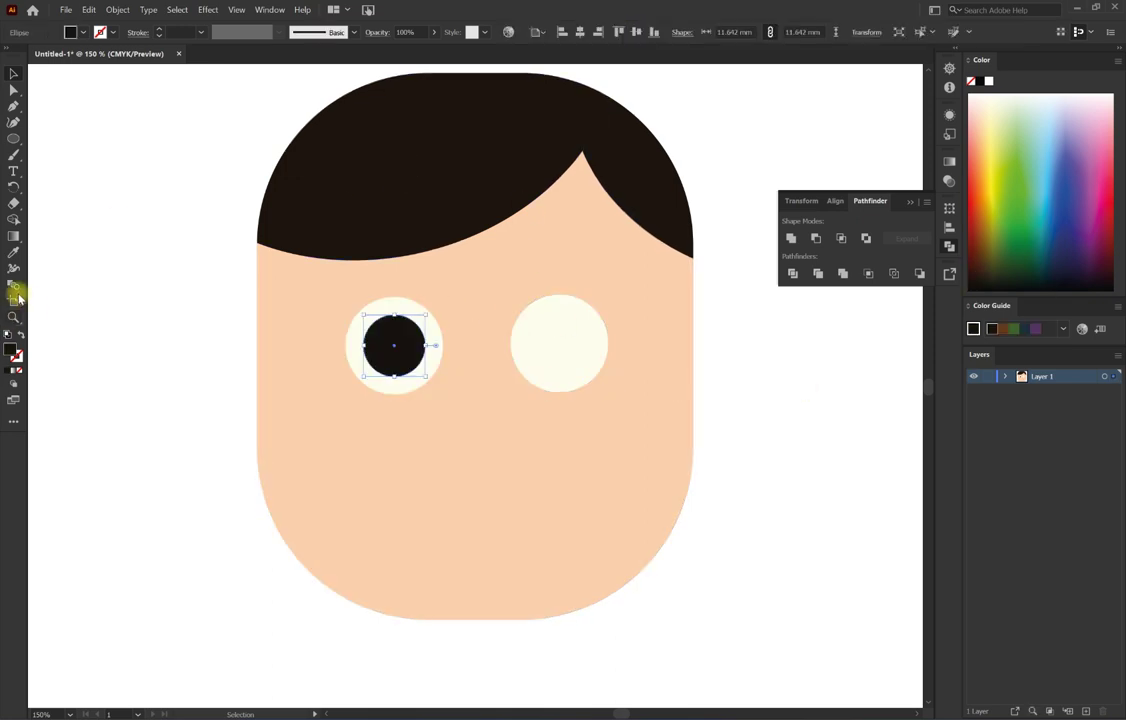
{"action": "left_click", "coordinate": [13, 252]}
{"action": "left_click", "coordinate": [404, 316]}
Remove the extra right eye circle and a trial copy of the left eye.
{"action": "left_click", "coordinate": [543, 382], "text": "ctrl"}
{"action": "key", "text": "Delete"}
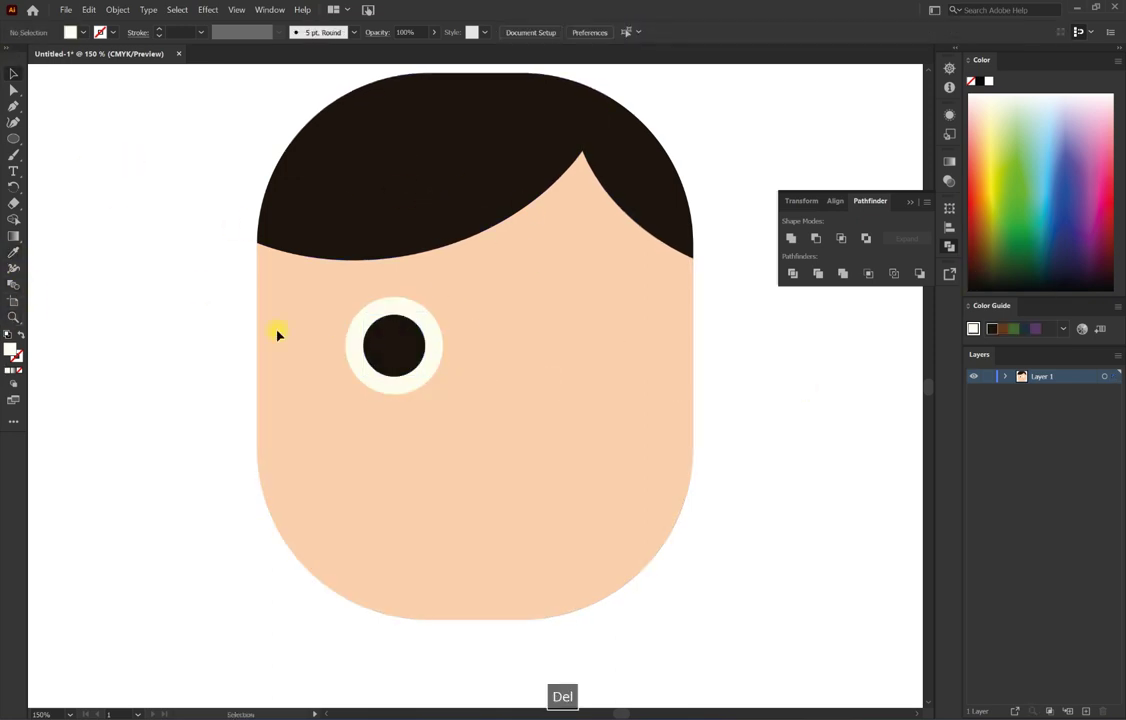
{"action": "left_click", "coordinate": [422, 340], "text": "ctrl"}
{"action": "left_click", "coordinate": [400, 380]}
{"action": "left_click_drag", "start_coordinate": [400, 380], "coordinate": [566, 378], "text": "alt"}
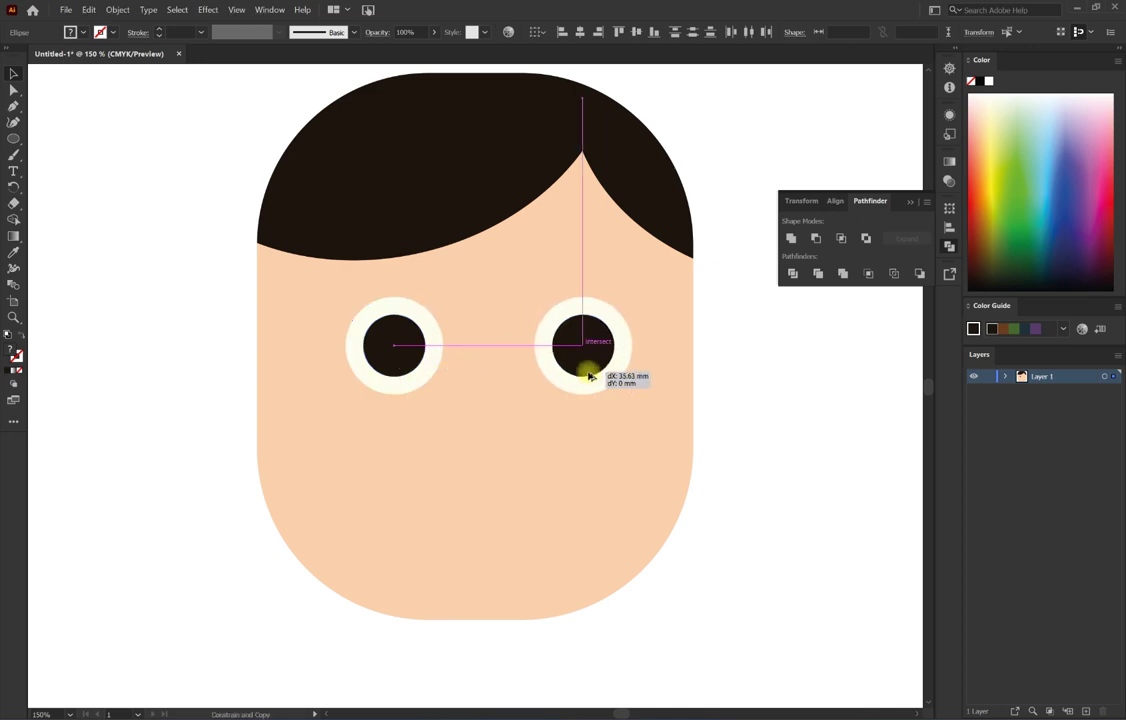
{"action": "key", "text": "ctrl+shift+a"}
{"action": "scroll", "coordinate": [463, 423], "scroll_direction": "down", "scroll_amount": 2}
{"action": "scroll", "coordinate": [518, 463], "scroll_direction": "up", "scroll_amount": 2}
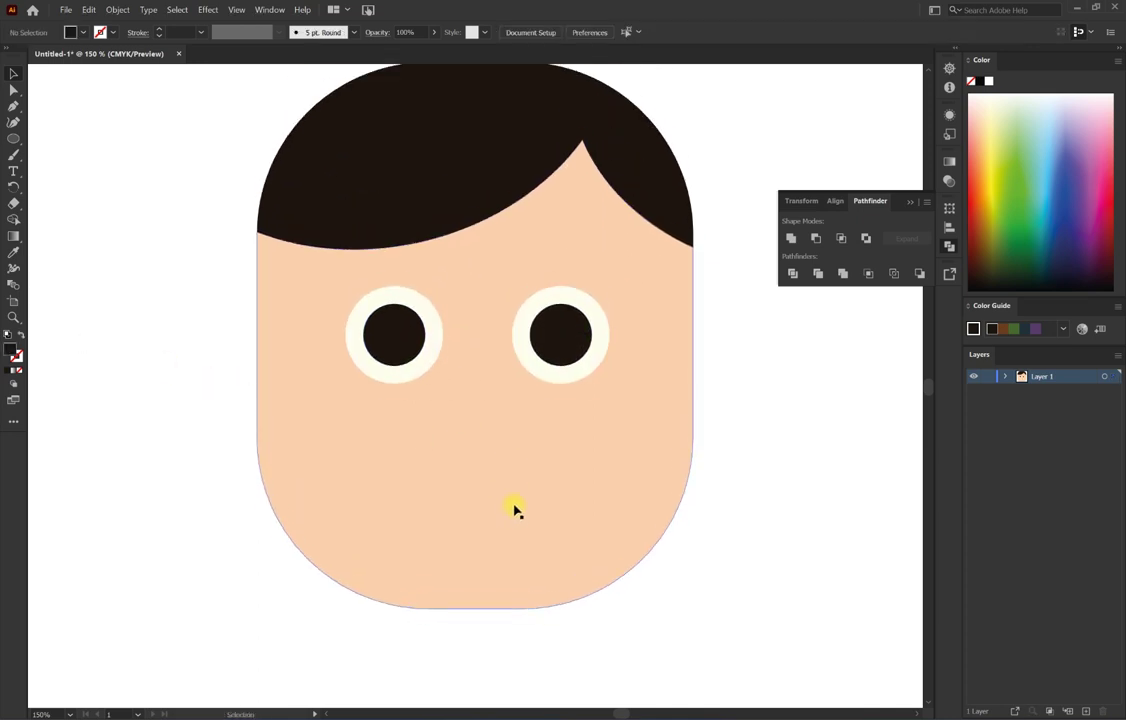
{"action": "left_click", "coordinate": [600, 352]}
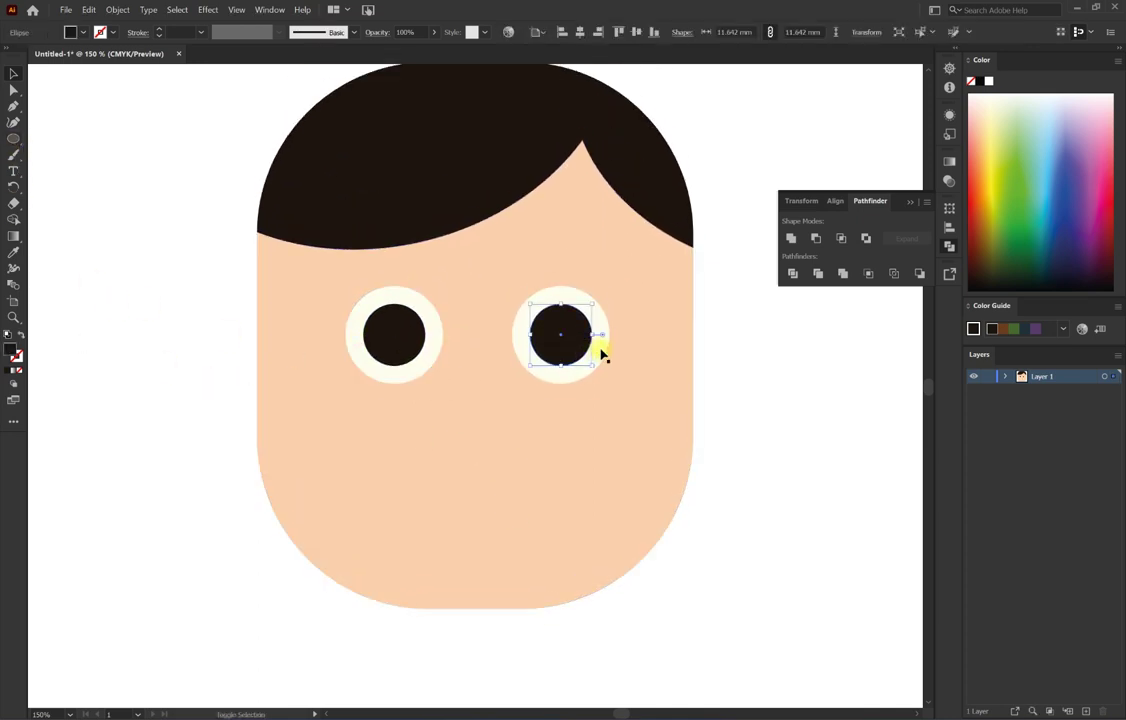
{"action": "key", "text": "Delete"}
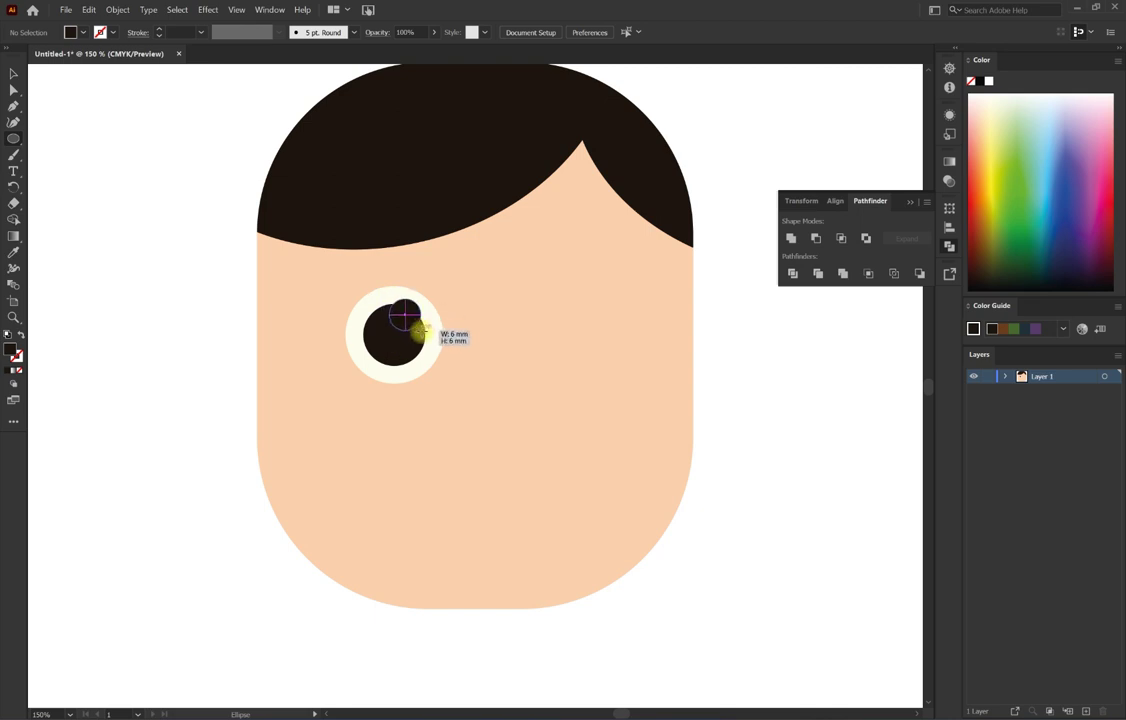
Cut a small white highlight circle out of the pupil with Minus Front.
{"action": "left_click_drag", "start_coordinate": [420, 332], "coordinate": [421, 333]}
{"action": "key", "text": "i"}
{"action": "left_click", "coordinate": [372, 297]}
{"action": "key", "text": "v"}
{"action": "left_click", "coordinate": [151, 171]}
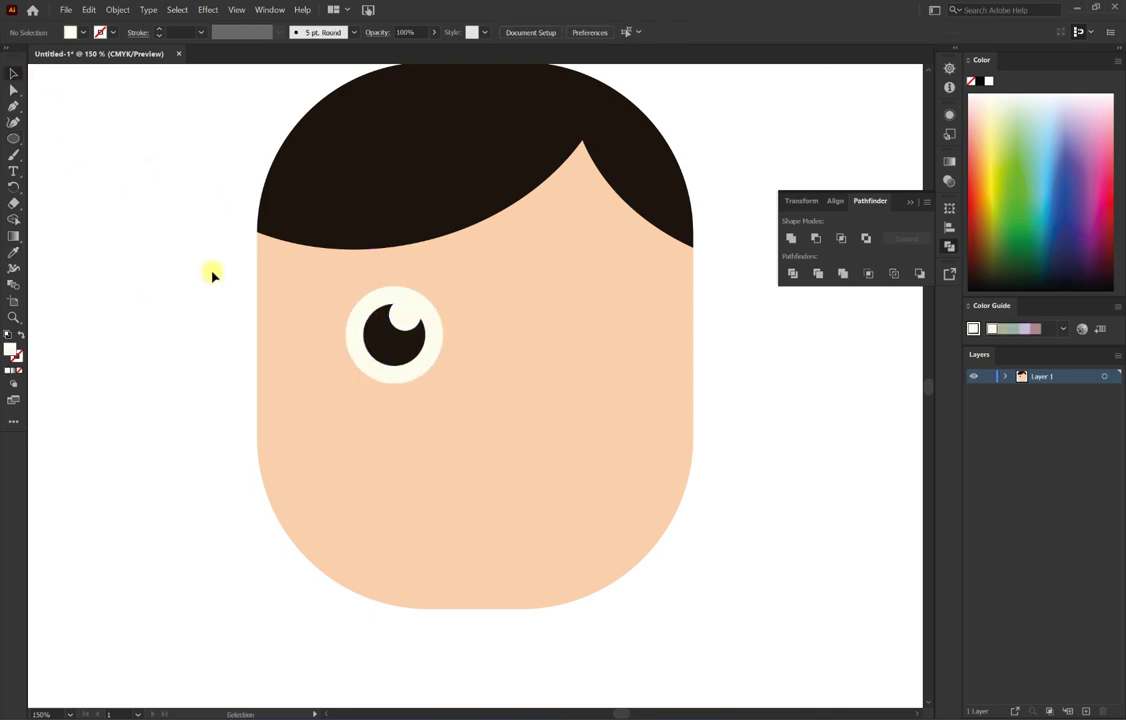
{"action": "left_click", "coordinate": [405, 315]}
{"action": "left_click", "coordinate": [364, 319], "text": "shift"}
{"action": "left_click", "coordinate": [816, 238]}
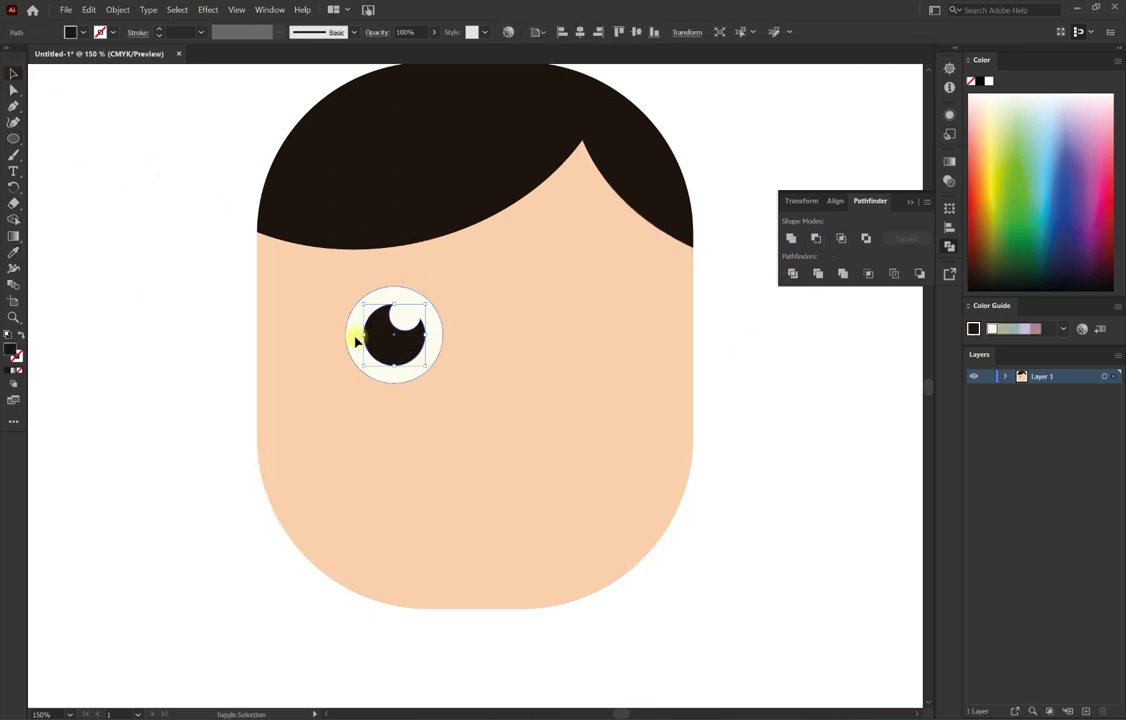
Copy the finished eye to the right side of the face.
{"action": "left_click_drag", "start_coordinate": [356, 341], "coordinate": [523, 341], "text": "alt"}
{"action": "key", "text": "ctrl+shift+a"}
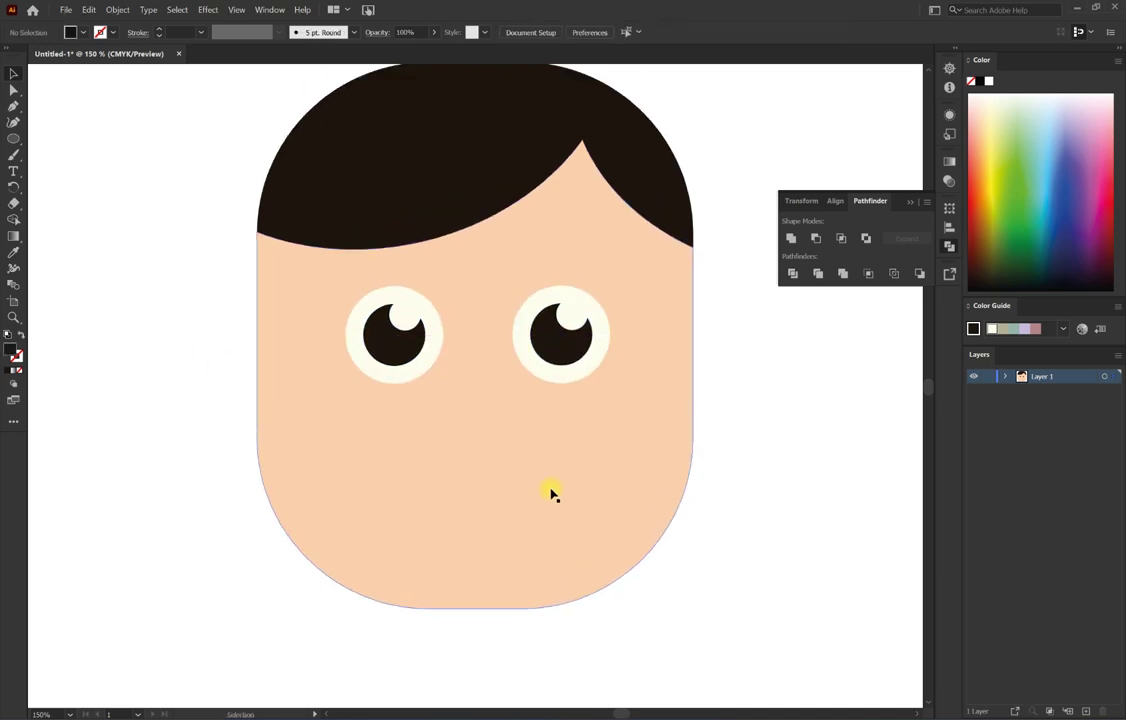
{"action": "scroll", "coordinate": [551, 492], "scroll_direction": "up", "scroll_amount": 1}
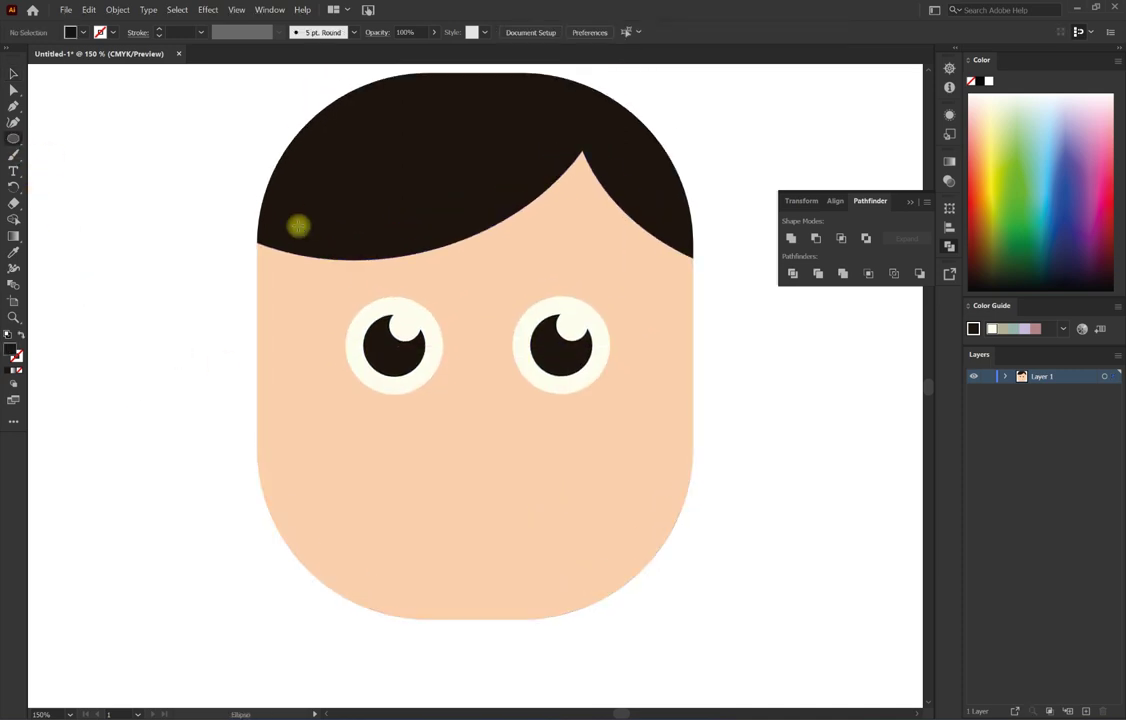
Draw a dark ellipse below the face and centre it horizontally with the face.
{"action": "scroll", "coordinate": [300, 400], "scroll_direction": "down", "scroll_amount": 3}
{"action": "left_click_drag", "start_coordinate": [305, 535], "coordinate": [619, 686]}
{"action": "key", "text": "v"}
{"action": "left_click", "coordinate": [475, 525], "text": "shift"}
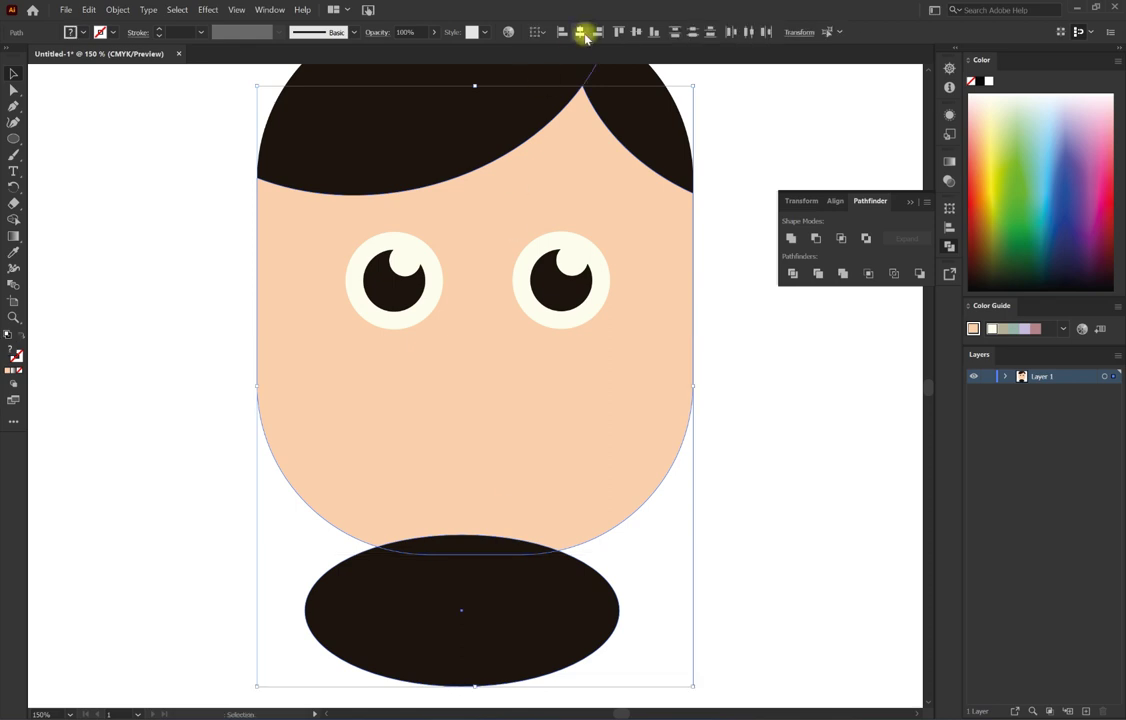
{"action": "left_click", "coordinate": [580, 32]}
{"action": "key", "text": "ctrl+z"}
{"action": "left_click", "coordinate": [520, 575]}
{"action": "left_click", "coordinate": [580, 32]}
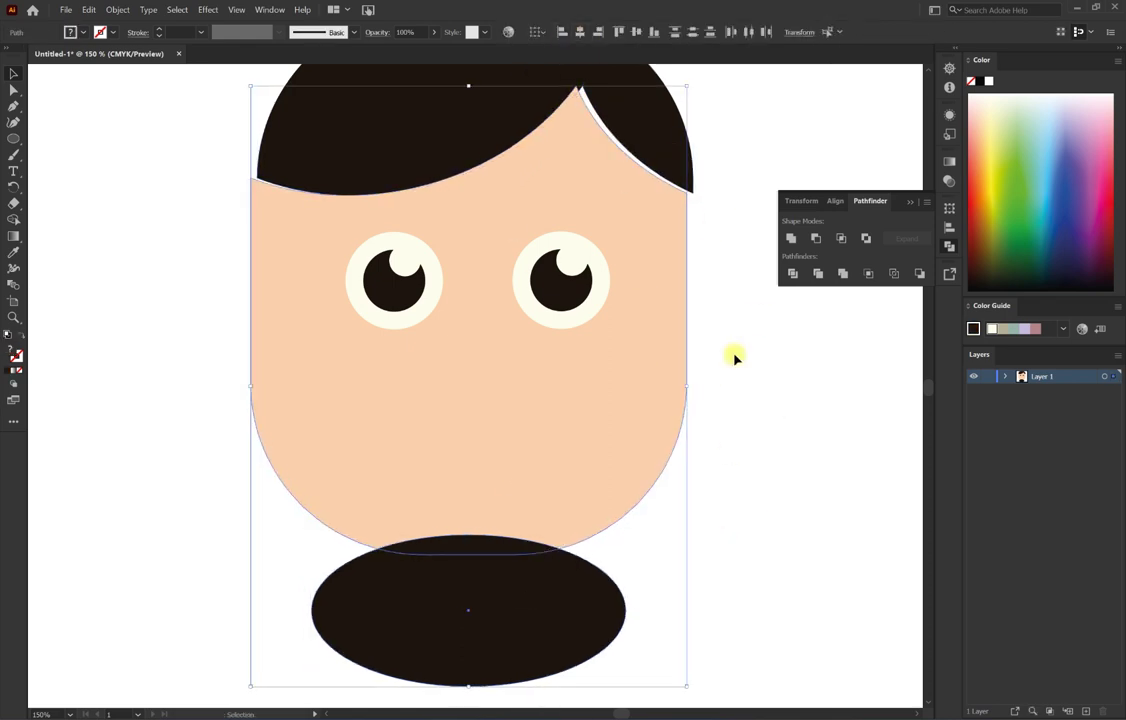
{"action": "scroll", "coordinate": [700, 330], "scroll_direction": "up", "scroll_amount": 4}
{"action": "key", "text": "ctrl+z"}
{"action": "left_click", "coordinate": [530, 633]}
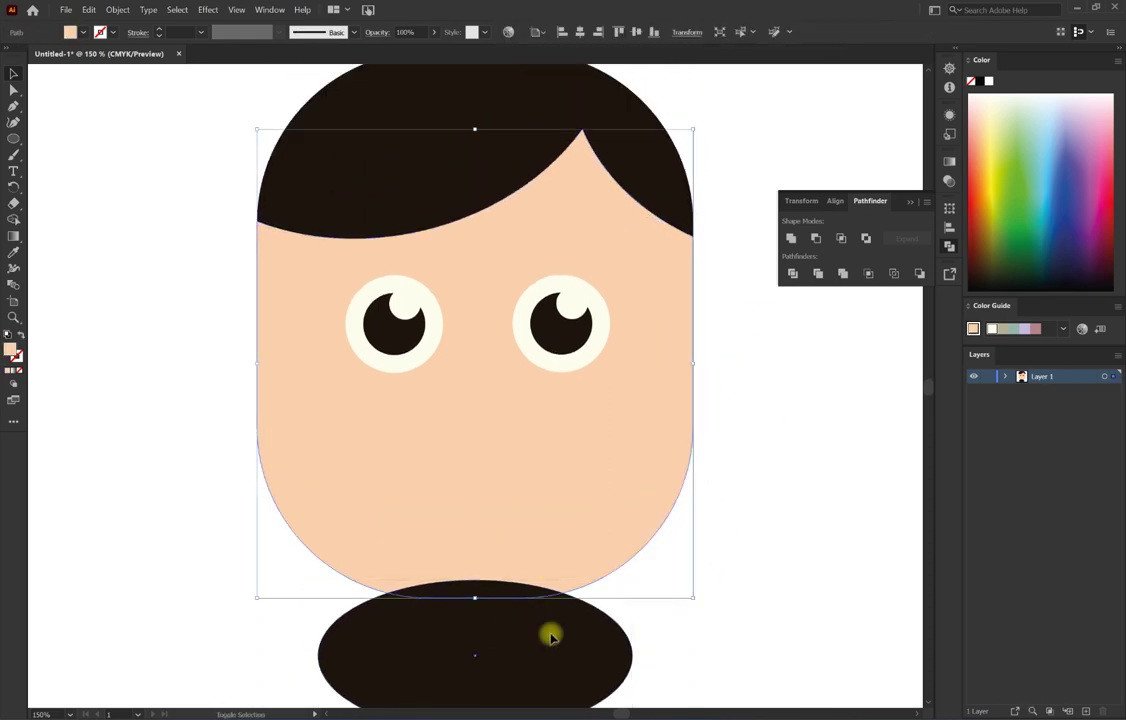
Divide the shapes, delete the lower ellipse piece, and send the face to the back.
{"action": "left_click", "coordinate": [793, 273]}
{"action": "key", "text": "Delete"}
{"action": "key", "text": "ctrl+z"}
{"action": "right_click", "coordinate": [523, 645]}
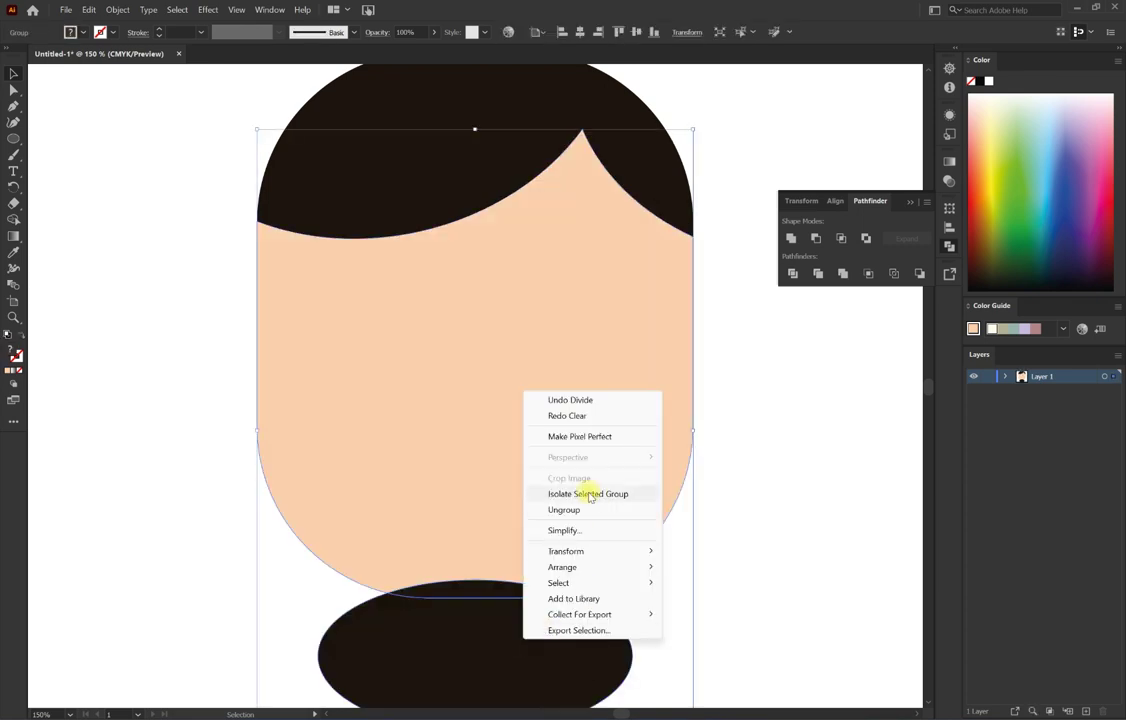
{"action": "left_click", "coordinate": [581, 638]}
{"action": "key", "text": "Delete"}
{"action": "left_click", "coordinate": [613, 440]}
{"action": "right_click", "coordinate": [612, 436]}
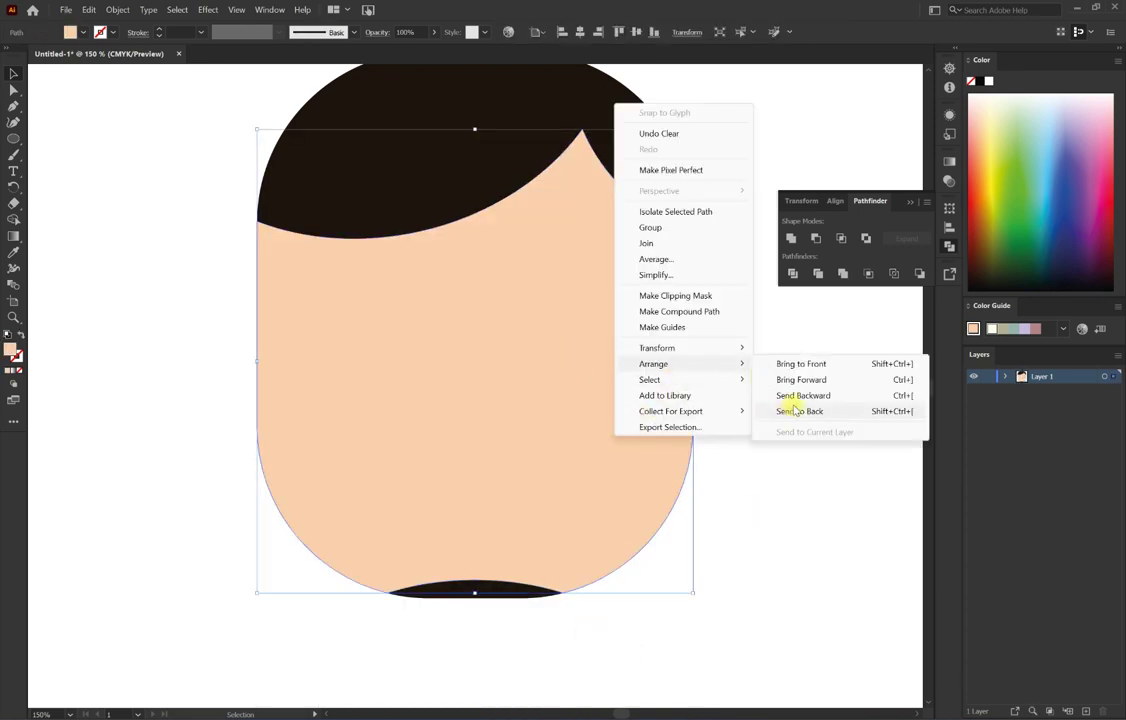
{"action": "left_click", "coordinate": [796, 411]}
{"action": "scroll", "coordinate": [535, 516], "scroll_direction": "up", "scroll_amount": 3}
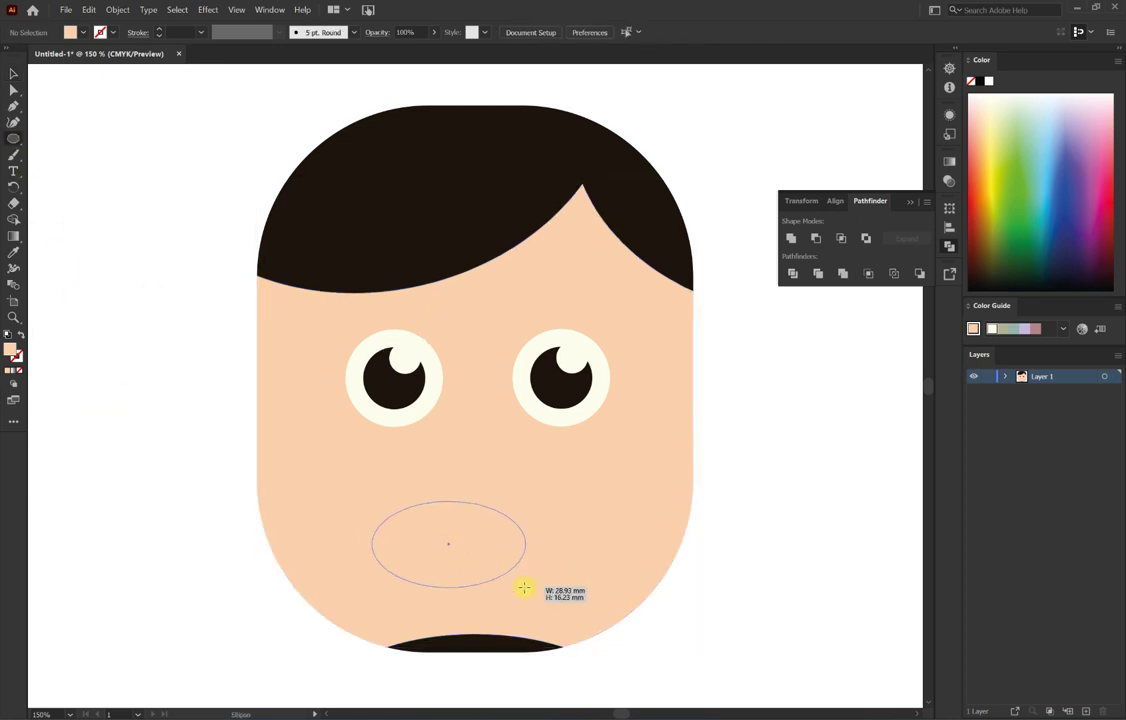
Draw a mouth ellipse below the eyes and fill it salmon orange.
{"action": "mouse_move", "coordinate": [524, 588]}
{"action": "left_mouse_down", "text": "alt"}
{"action": "mouse_move", "coordinate": [553, 578]}
{"action": "mouse_move", "coordinate": [500, 538]}
{"action": "mouse_move", "coordinate": [573, 600]}
{"action": "left_mouse_up", "text": "alt"}
{"action": "key", "text": "v"}
{"action": "left_click", "coordinate": [977, 147]}
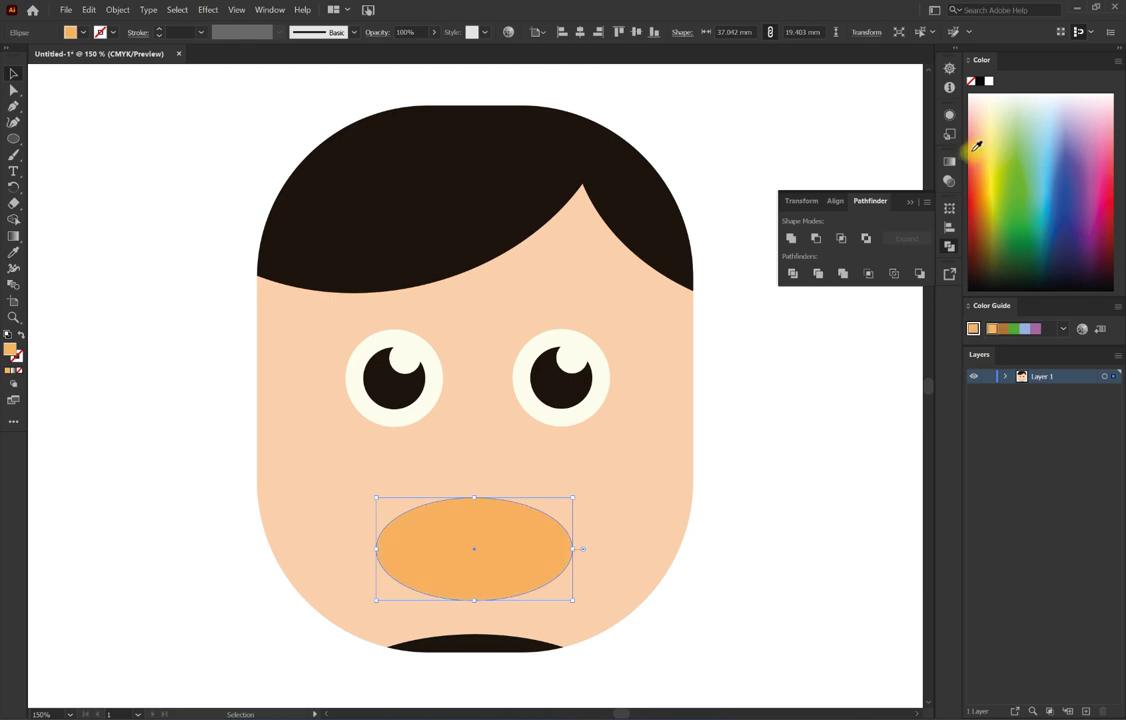
{"action": "left_click_drag", "start_coordinate": [977, 147], "coordinate": [847, 163]}
Cut away the top of the mouth with a rectangle, leaving a half-ellipse.
{"action": "left_click", "coordinate": [746, 144]}
{"action": "left_click_drag", "start_coordinate": [13, 138], "coordinate": [48, 133]}
{"action": "left_click_drag", "start_coordinate": [335, 469], "coordinate": [613, 544]}
{"action": "key", "text": "v"}
{"action": "left_click_drag", "start_coordinate": [527, 530], "coordinate": [531, 530]}
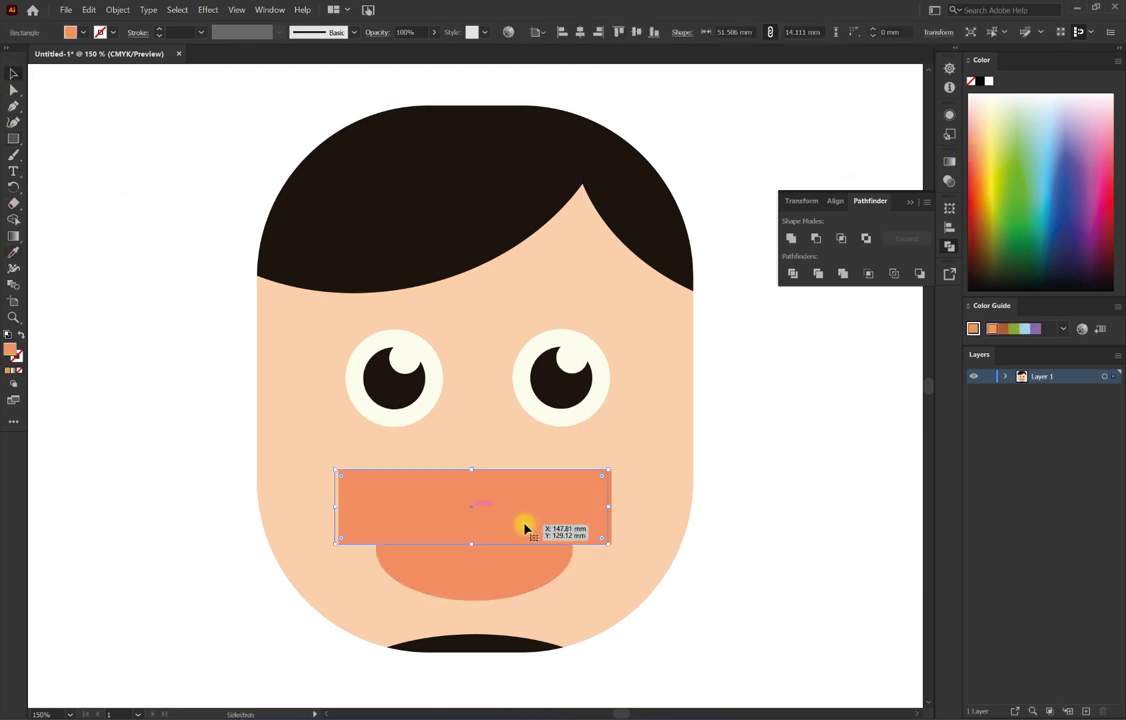
{"action": "left_click", "coordinate": [480, 565], "text": "shift"}
{"action": "left_click", "coordinate": [816, 238]}
{"action": "scroll", "coordinate": [689, 532], "scroll_direction": "up", "scroll_amount": 1}
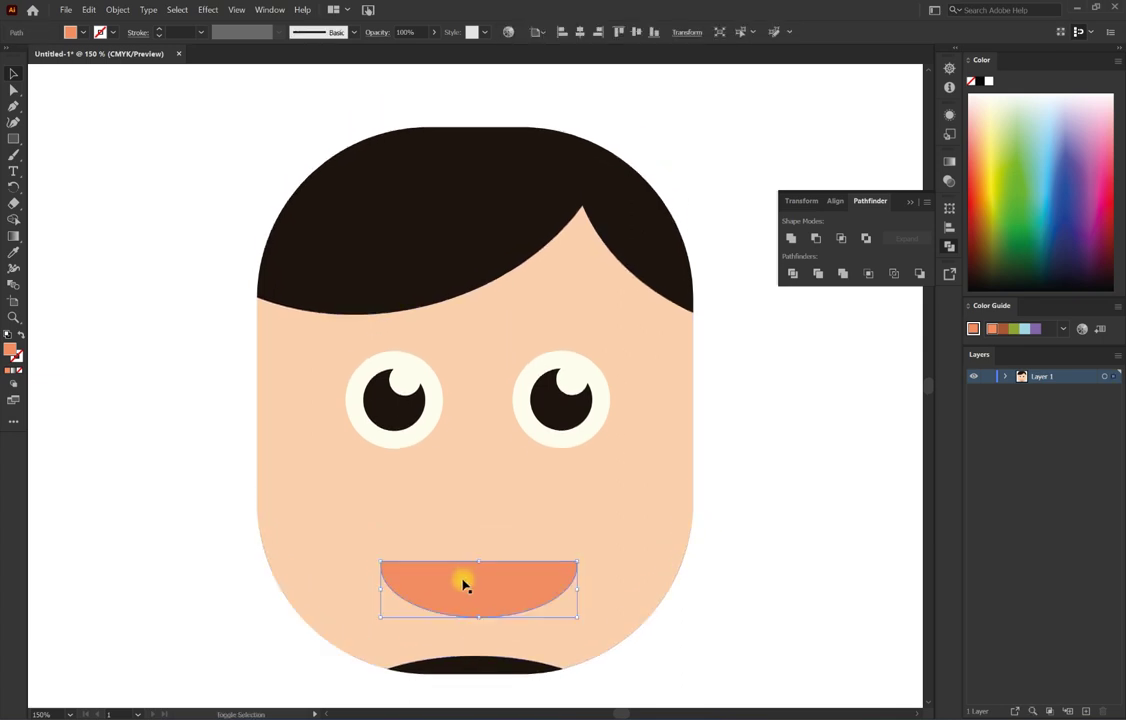
{"action": "key", "text": "ctrl+z"}
Overlay a wide ellipse on the mouth and divide the shapes.
{"action": "left_click", "coordinate": [774, 589]}
{"action": "scroll", "coordinate": [774, 589], "scroll_direction": "down", "scroll_amount": 1}
{"action": "mouse_move", "coordinate": [13, 138]}
{"action": "left_mouse_down"}
{"action": "mouse_move", "coordinate": [55, 178]}
{"action": "mouse_move", "coordinate": [70, 155]}
{"action": "left_mouse_up"}
{"action": "left_click_drag", "start_coordinate": [345, 537], "coordinate": [603, 605]}
{"action": "key", "text": "v"}
{"action": "left_click", "coordinate": [513, 505], "text": "shift"}
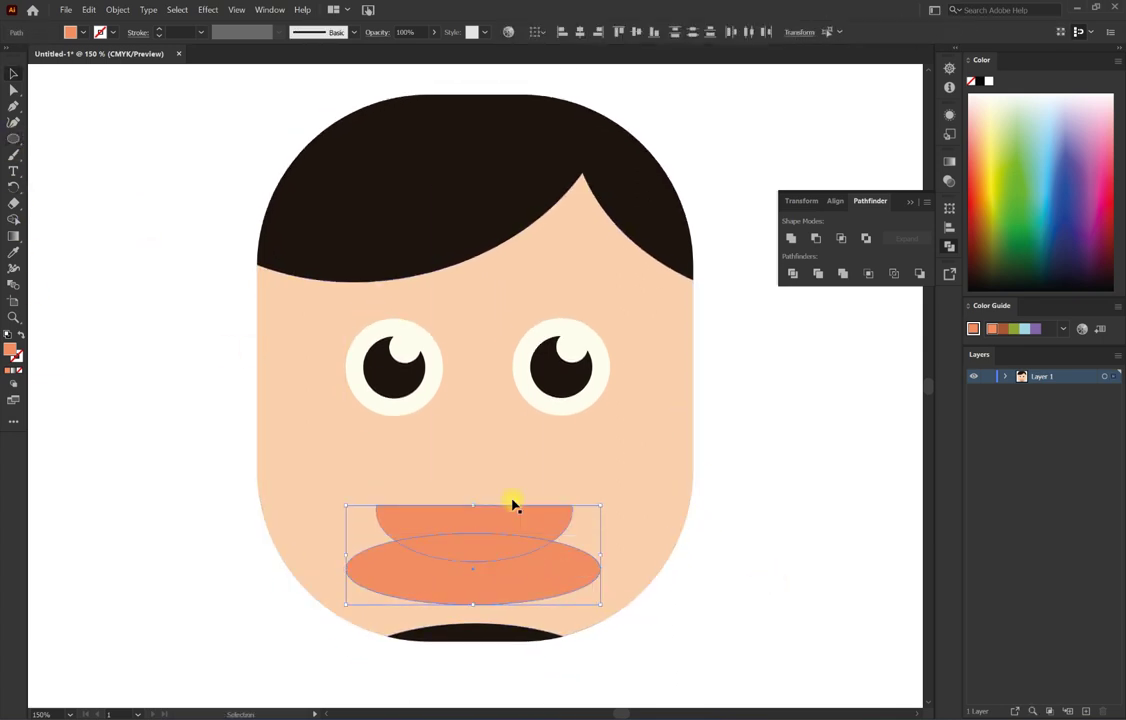
{"action": "left_click", "coordinate": [791, 272]}
Ungroup the mouth pieces, delete the lower ellipse piece, and darken the lens piece red-orange.
{"action": "right_click", "coordinate": [540, 495]}
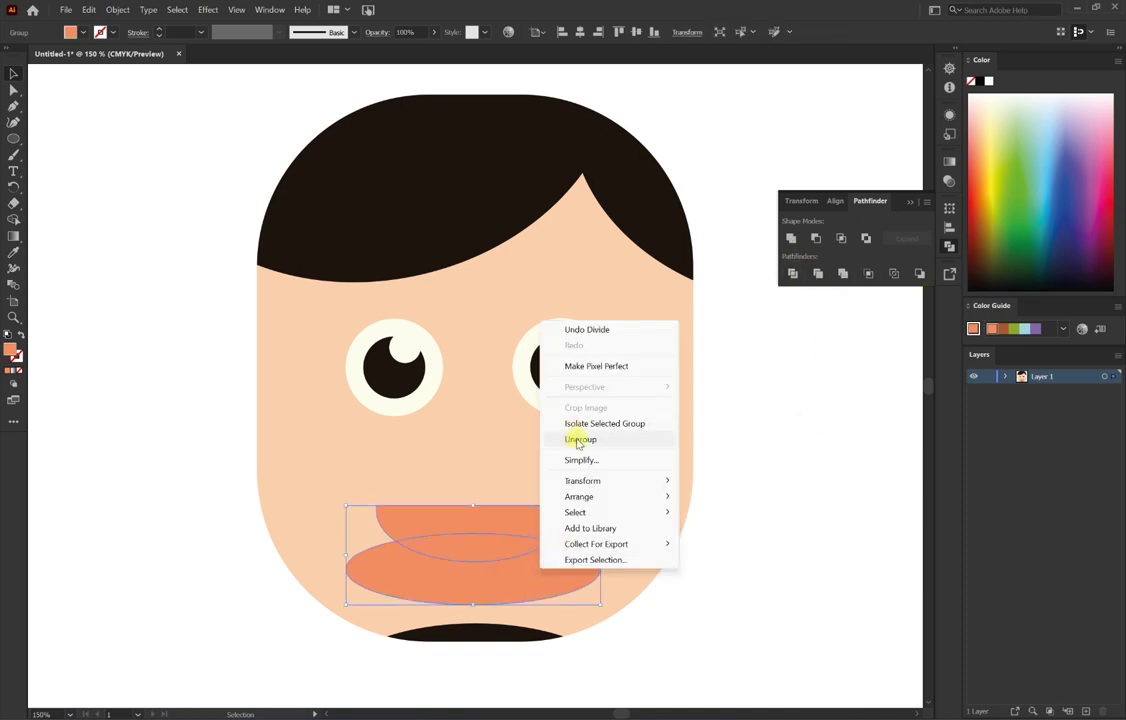
{"action": "left_click", "coordinate": [553, 437]}
{"action": "left_click", "coordinate": [580, 585]}
{"action": "key", "text": "Delete"}
{"action": "left_click_drag", "start_coordinate": [980, 171], "coordinate": [978, 166]}
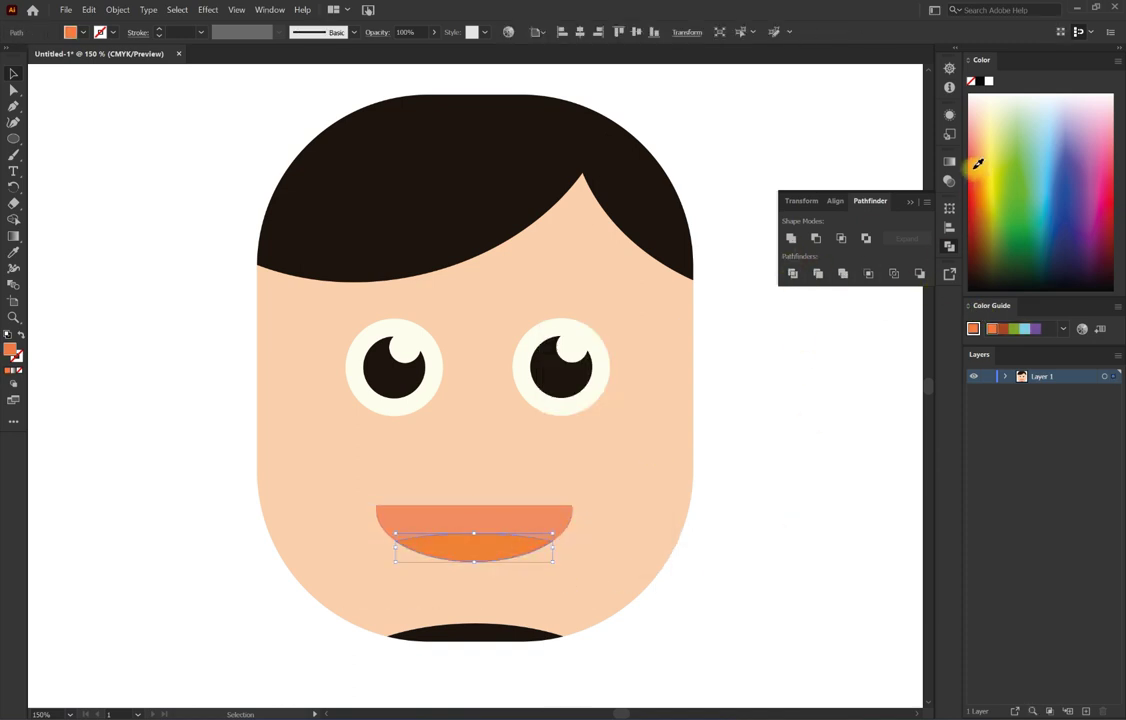
{"action": "left_click", "coordinate": [829, 385]}
Draw another ellipse over the mouth, ungroup the pieces, and make the upper strip cream white.
{"action": "scroll", "coordinate": [619, 412], "scroll_direction": "down", "scroll_amount": 1}
{"action": "scroll", "coordinate": [619, 412], "scroll_direction": "up", "scroll_amount": 1}
{"action": "left_click", "coordinate": [13, 138]}
{"action": "mouse_move", "coordinate": [392, 425]}
{"action": "left_mouse_down"}
{"action": "mouse_move", "coordinate": [570, 508]}
{"action": "mouse_move", "coordinate": [359, 512]}
{"action": "left_mouse_up"}
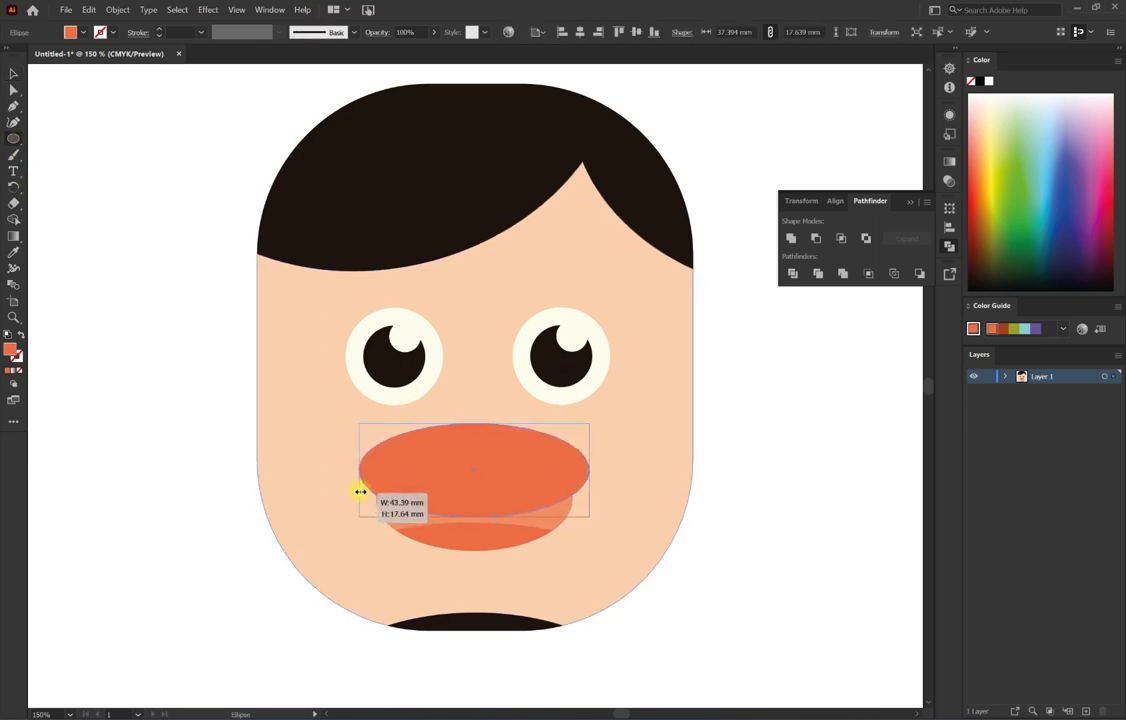
{"action": "key", "text": "v"}
{"action": "right_click", "coordinate": [560, 380]}
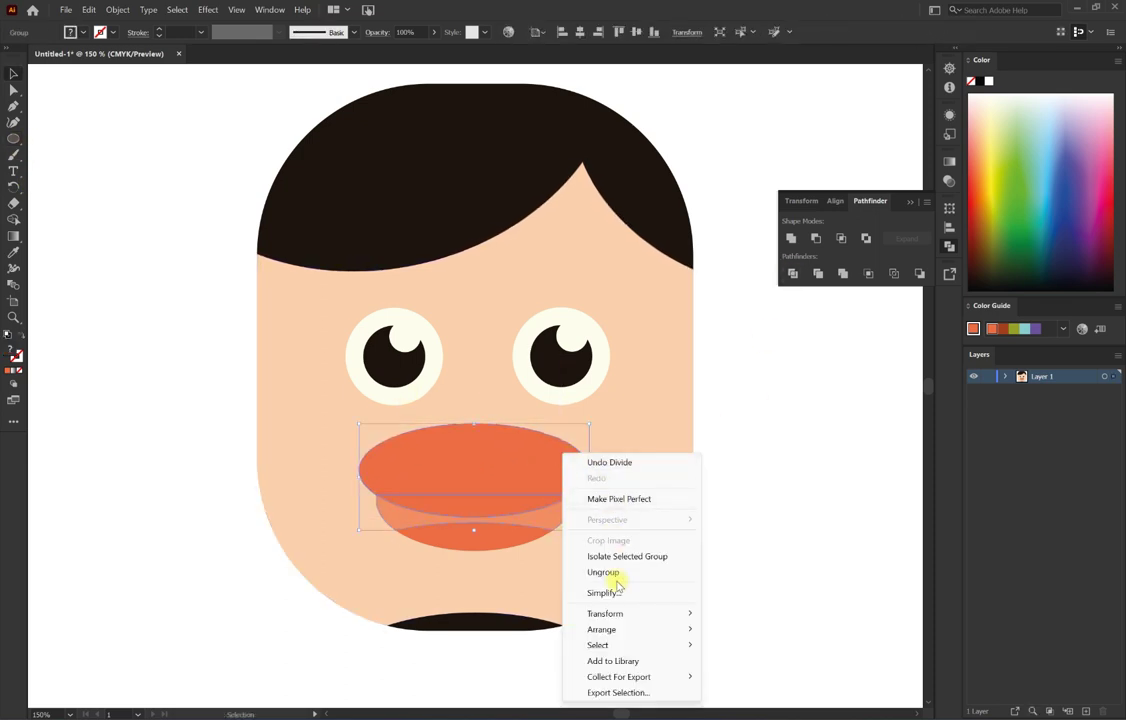
{"action": "left_click", "coordinate": [603, 390]}
{"action": "left_click", "coordinate": [1010, 120]}
Draw a bar above the mouth with fully rounded top corners, plus an ellipse below it.
{"action": "left_click", "coordinate": [809, 181]}
{"action": "scroll", "coordinate": [254, 364], "scroll_direction": "down", "scroll_amount": 1}
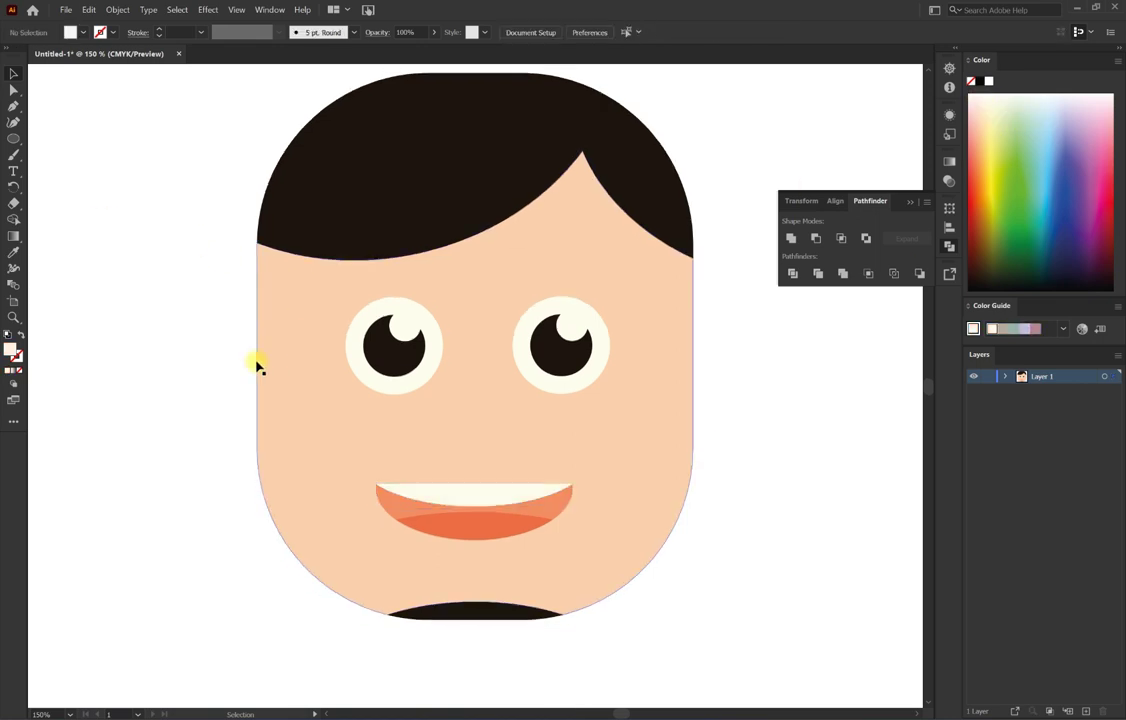
{"action": "left_click_drag", "start_coordinate": [13, 138], "coordinate": [60, 138]}
{"action": "left_click_drag", "start_coordinate": [372, 415], "coordinate": [578, 457]}
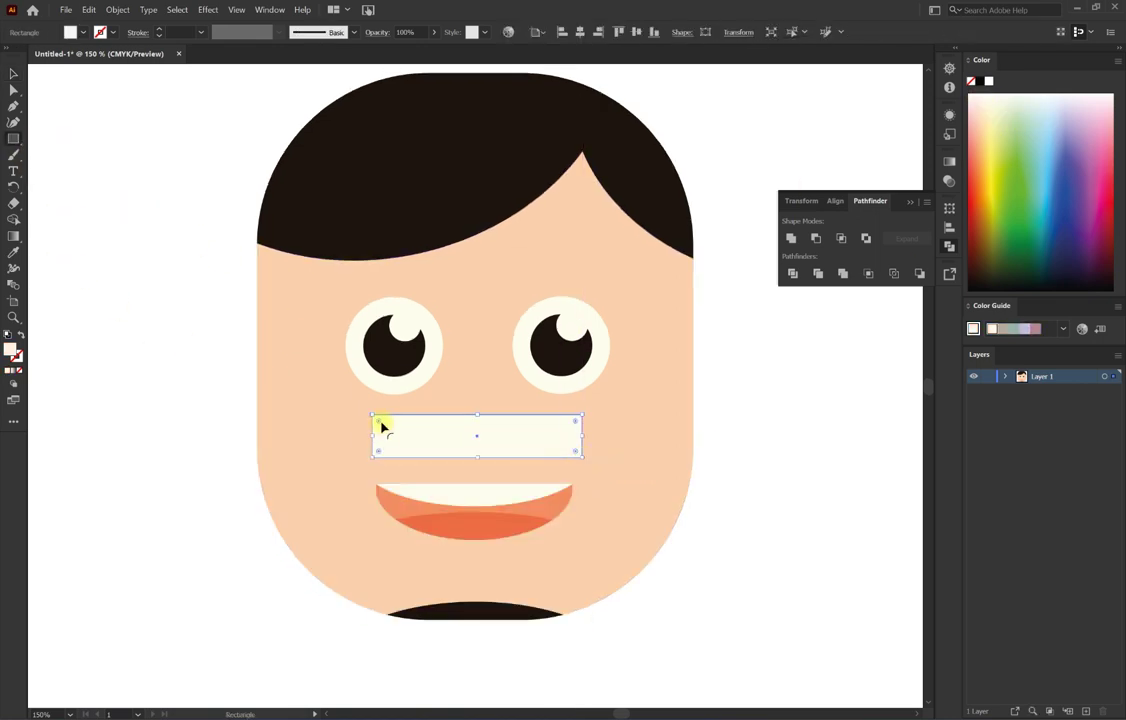
{"action": "key", "text": "ctrl+z"}
{"action": "key", "text": "ctrl+z"}
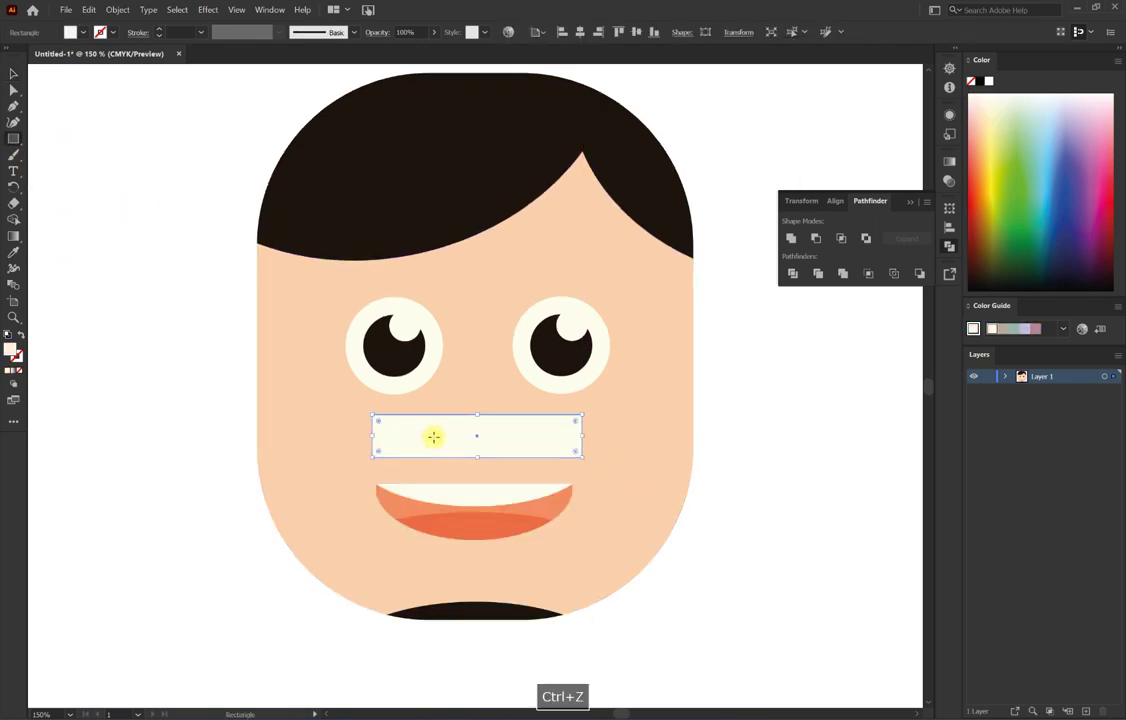
{"action": "left_click_drag", "start_coordinate": [390, 437], "coordinate": [436, 441]}
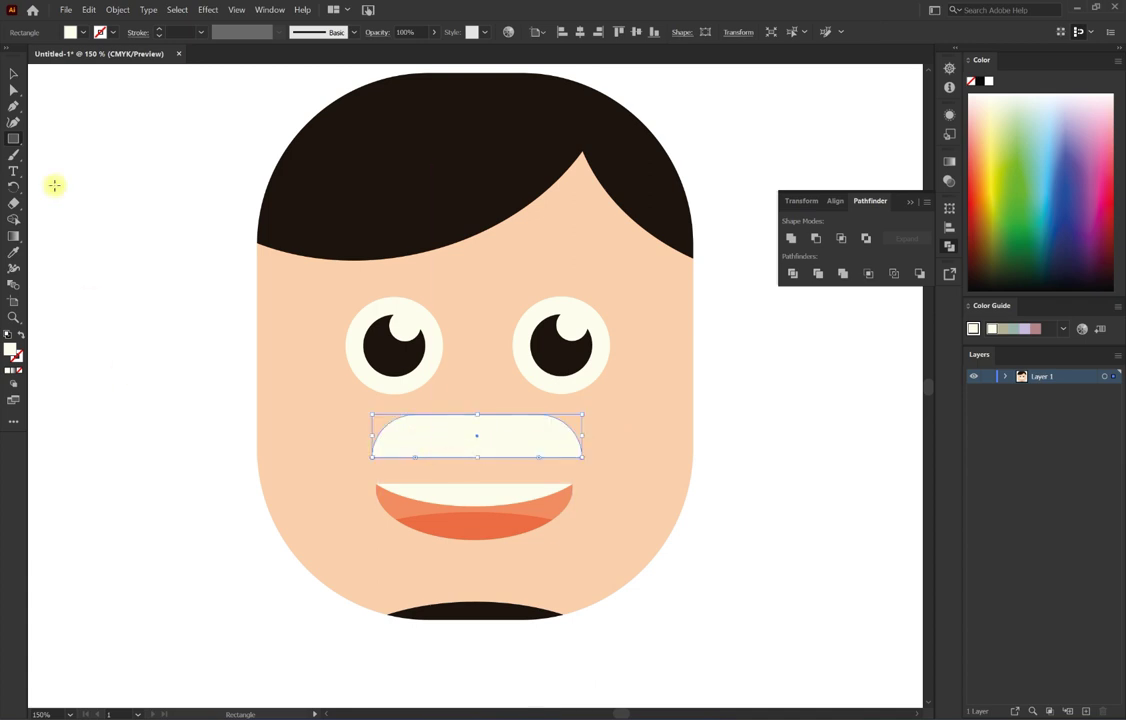
{"action": "left_click_drag", "start_coordinate": [13, 138], "coordinate": [55, 156]}
{"action": "mouse_move", "coordinate": [369, 467]}
{"action": "left_mouse_down"}
{"action": "mouse_move", "coordinate": [616, 558]}
{"action": "mouse_move", "coordinate": [332, 487]}
{"action": "left_mouse_up"}
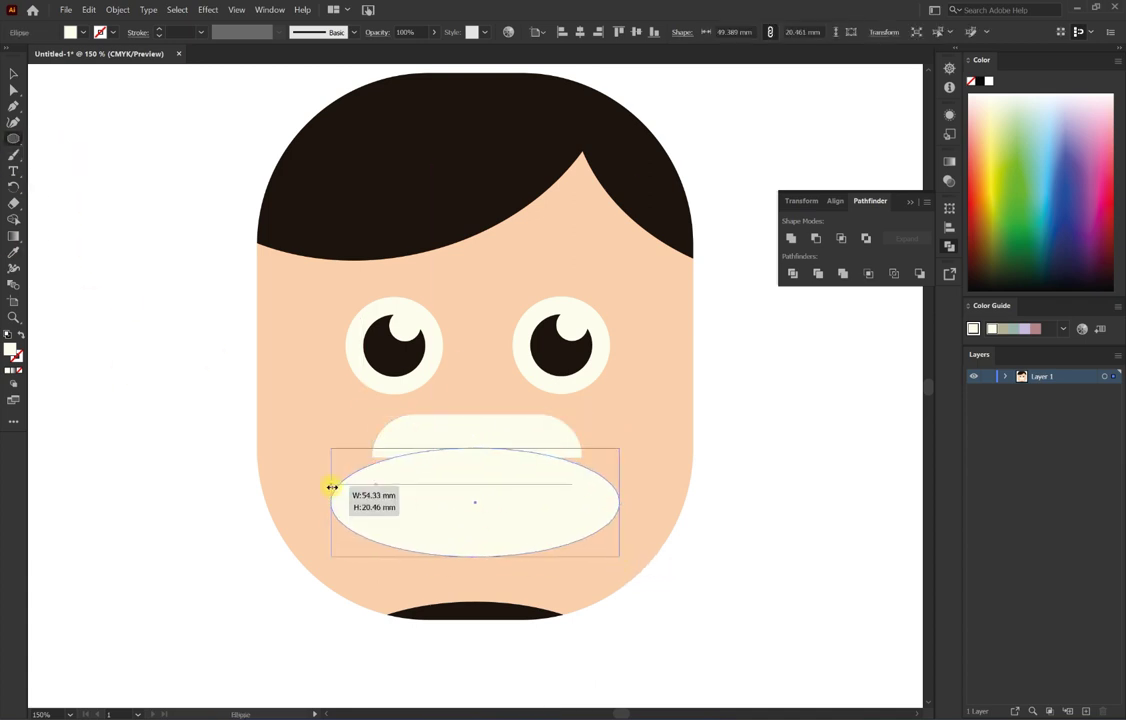
Cut the ellipse from the bar with Minus Front, fill it dark brown, and widen the moustache.
{"action": "key", "text": "v"}
{"action": "left_click", "coordinate": [475, 440], "text": "shift"}
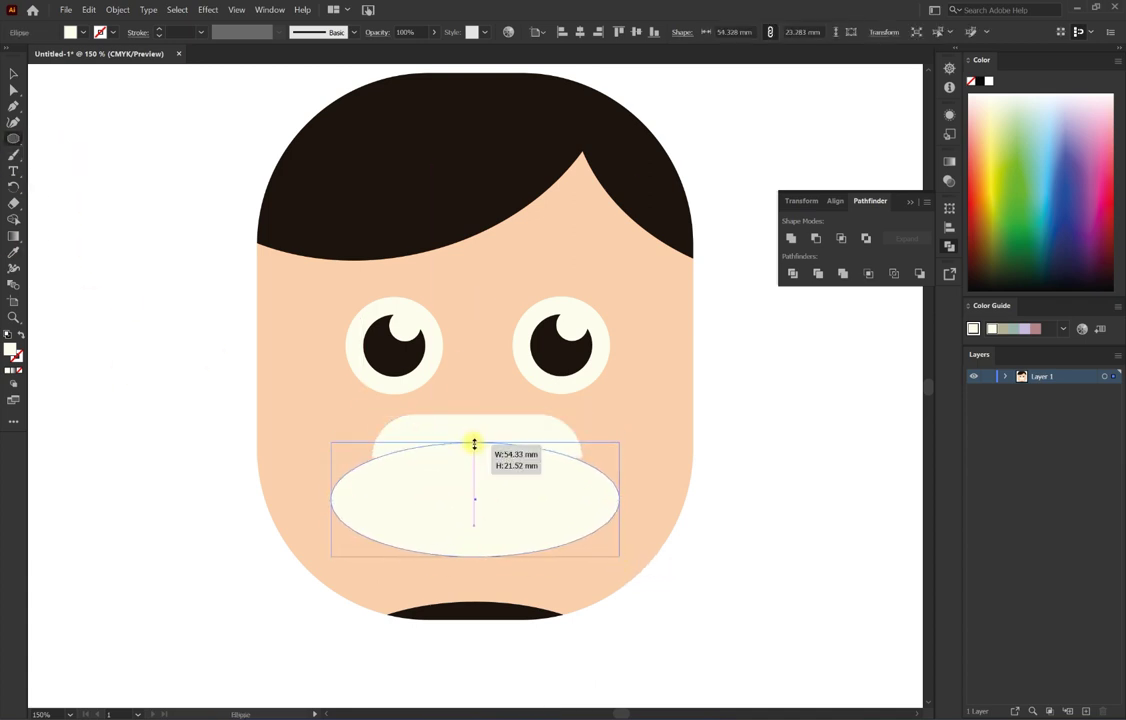
{"action": "left_click", "coordinate": [830, 281]}
{"action": "key", "text": "i"}
{"action": "left_click", "coordinate": [265, 205]}
{"action": "key", "text": "v"}
{"action": "key", "text": "ctrl+shift+a"}
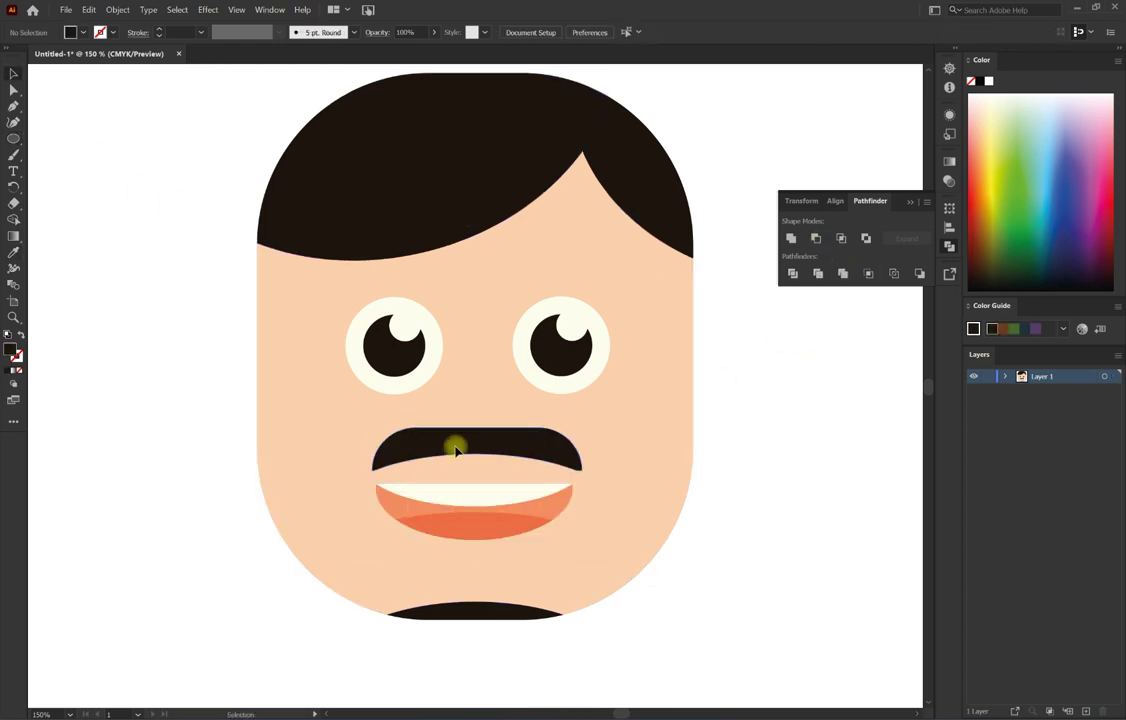
{"action": "left_click_drag", "start_coordinate": [455, 450], "coordinate": [327, 445]}
{"action": "scroll", "coordinate": [573, 437], "scroll_direction": "up", "scroll_amount": 1}
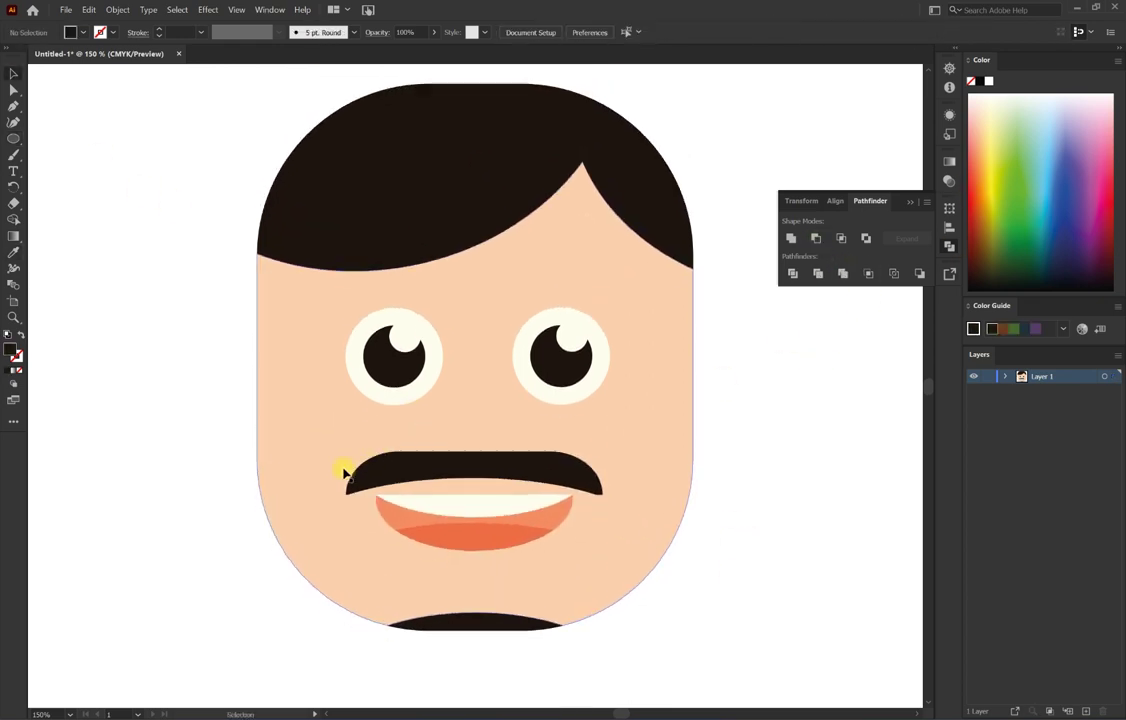
{"action": "scroll", "coordinate": [335, 480], "scroll_direction": "down", "scroll_amount": 3, "text": "alt"}
{"action": "left_click_drag", "start_coordinate": [239, 297], "coordinate": [440, 530]}
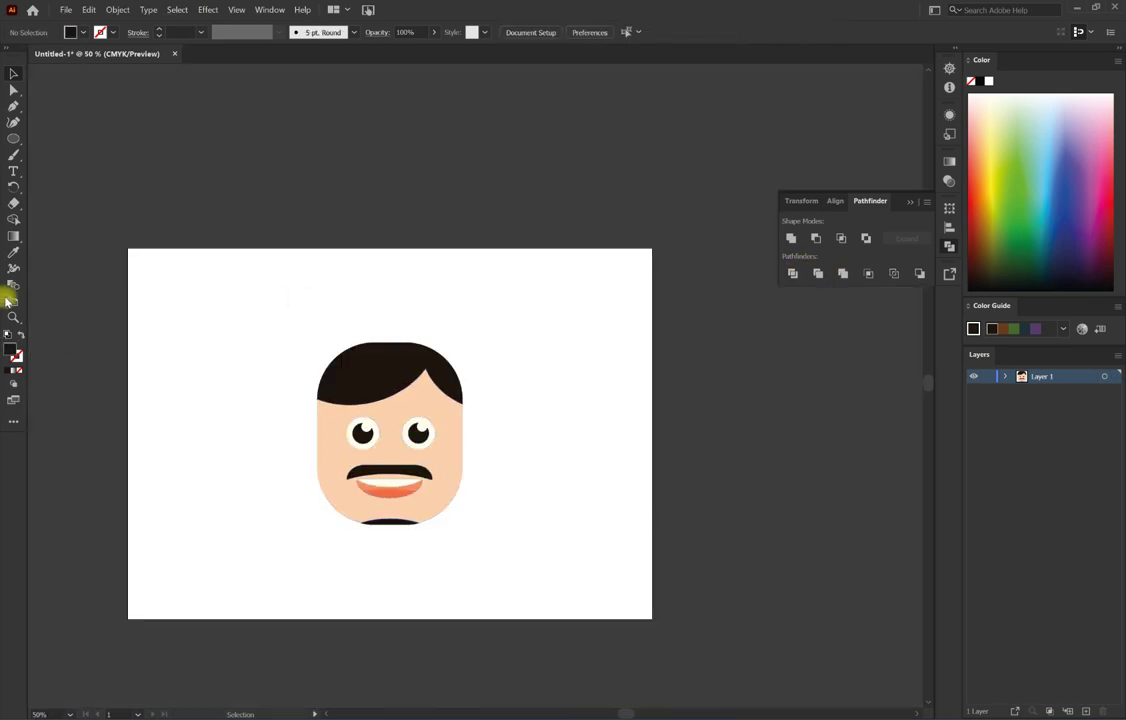
Export the face artwork as SVG with Presentation Attributes, 2 decimals and minified code.
{"action": "left_click", "coordinate": [66, 10]}
{"action": "mouse_move", "coordinate": [92, 288]}
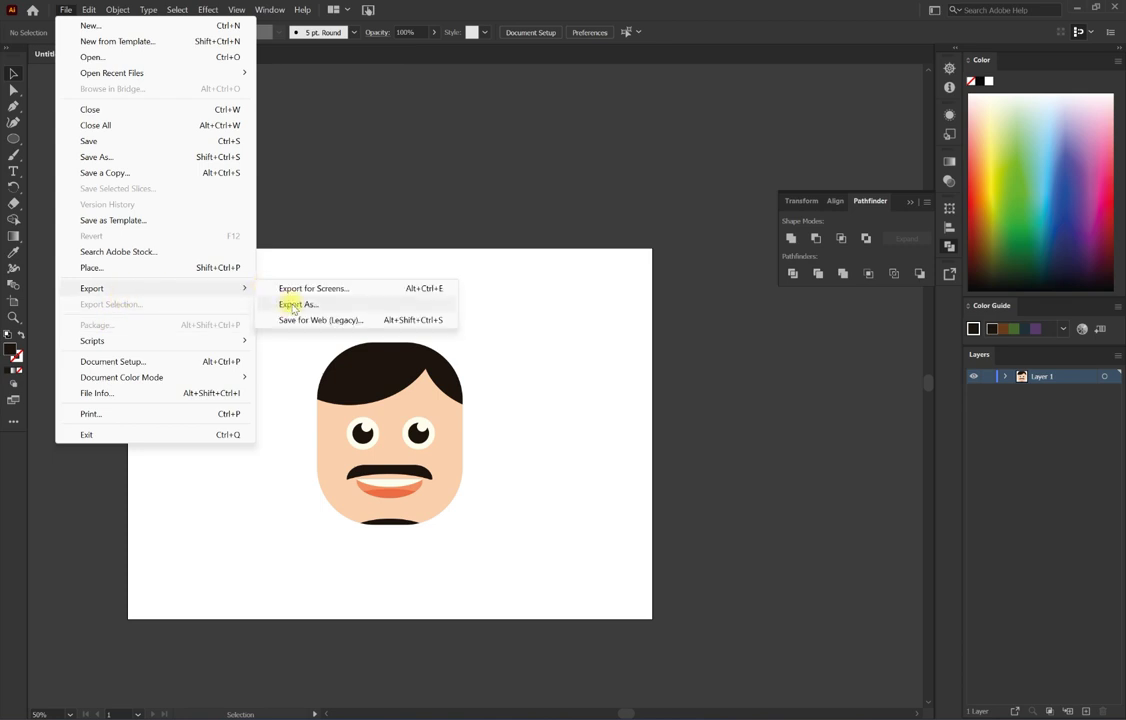
{"action": "left_click", "coordinate": [293, 305]}
{"action": "type", "text": "Character"}
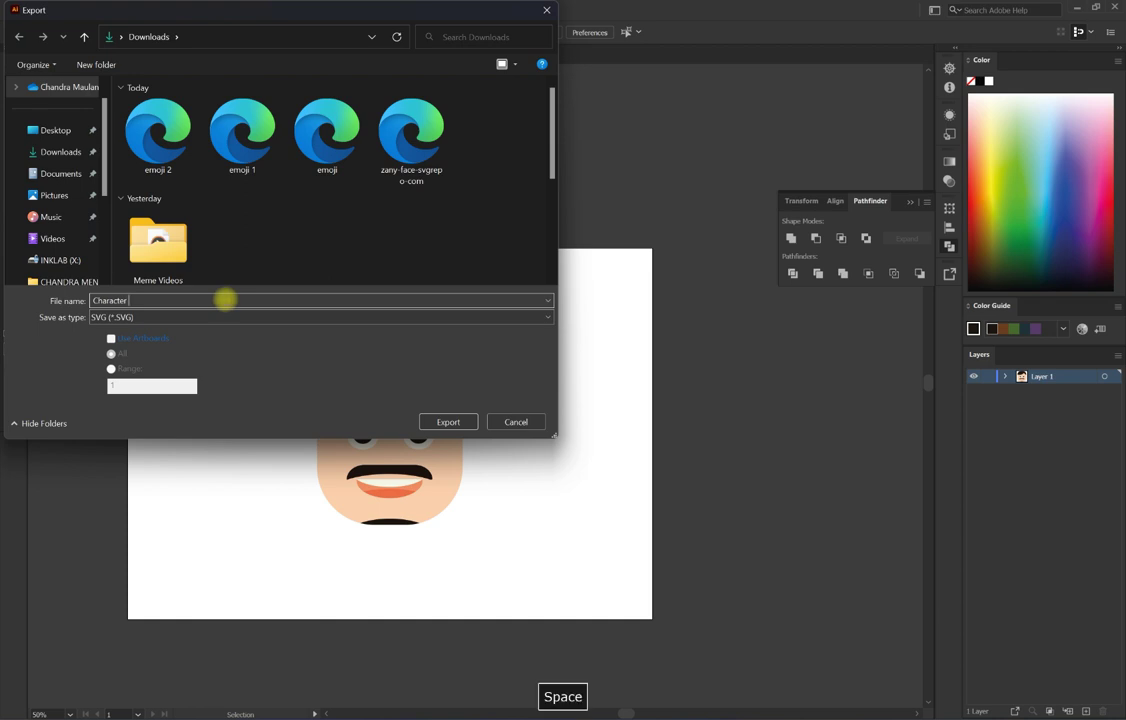
{"action": "type", "text": "1"}
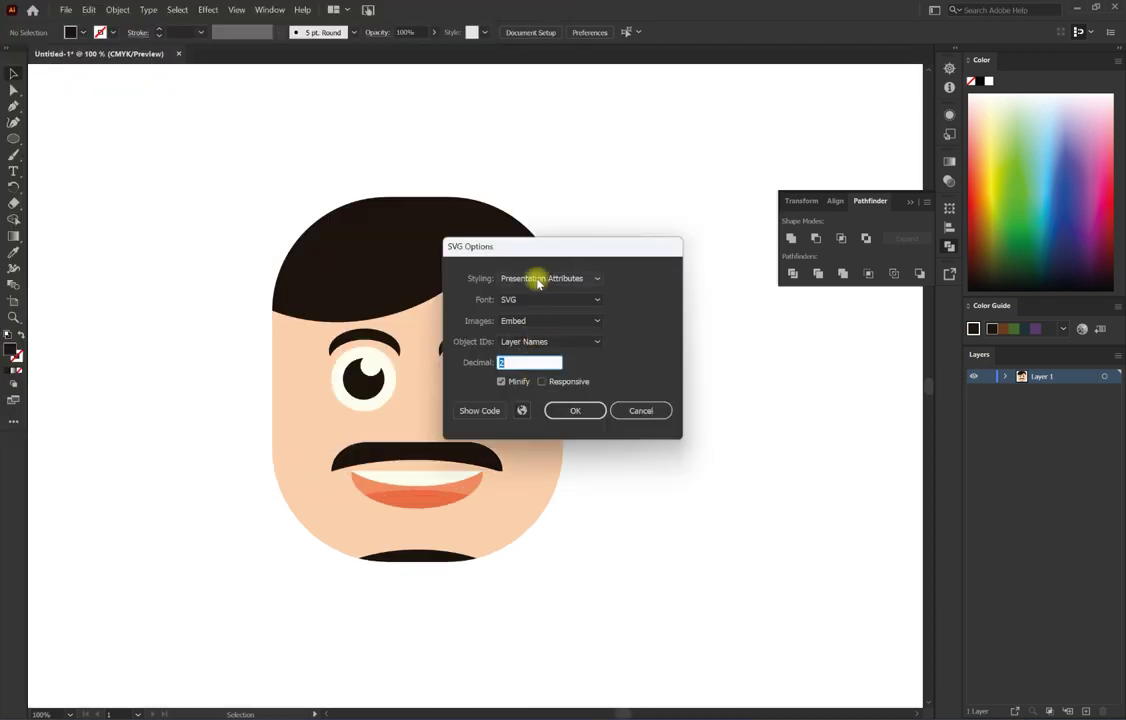
{"action": "left_click", "coordinate": [538, 280]}
{"action": "left_click", "coordinate": [538, 280]}
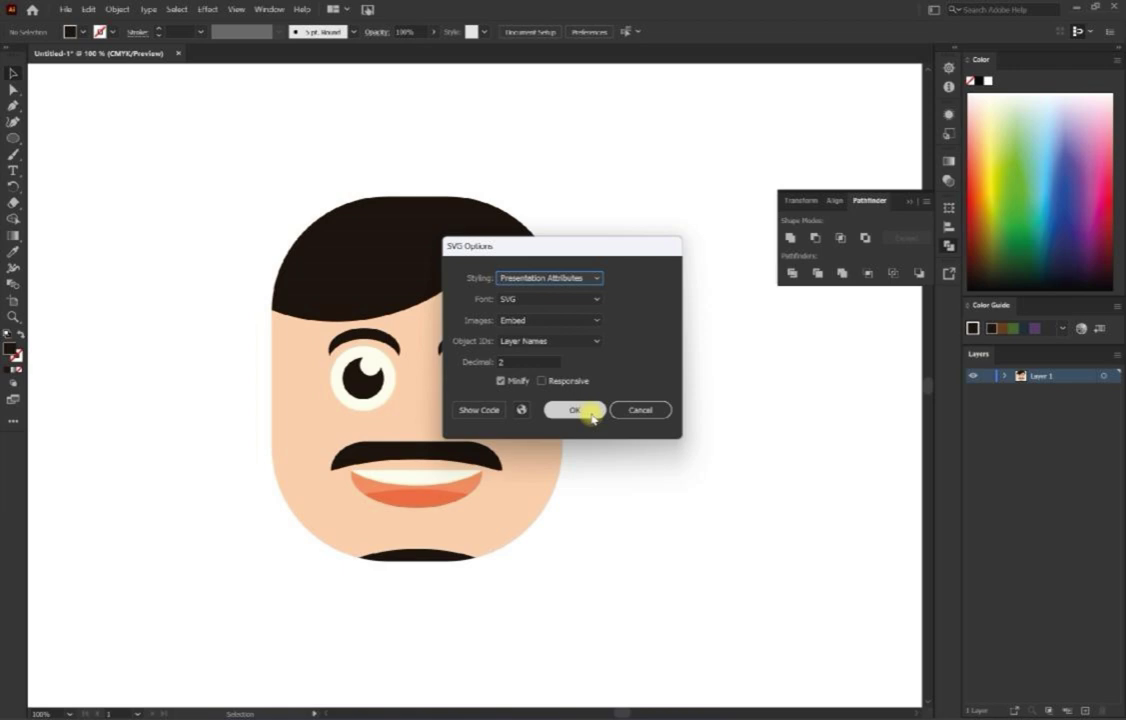
{"action": "left_click", "coordinate": [590, 413]}
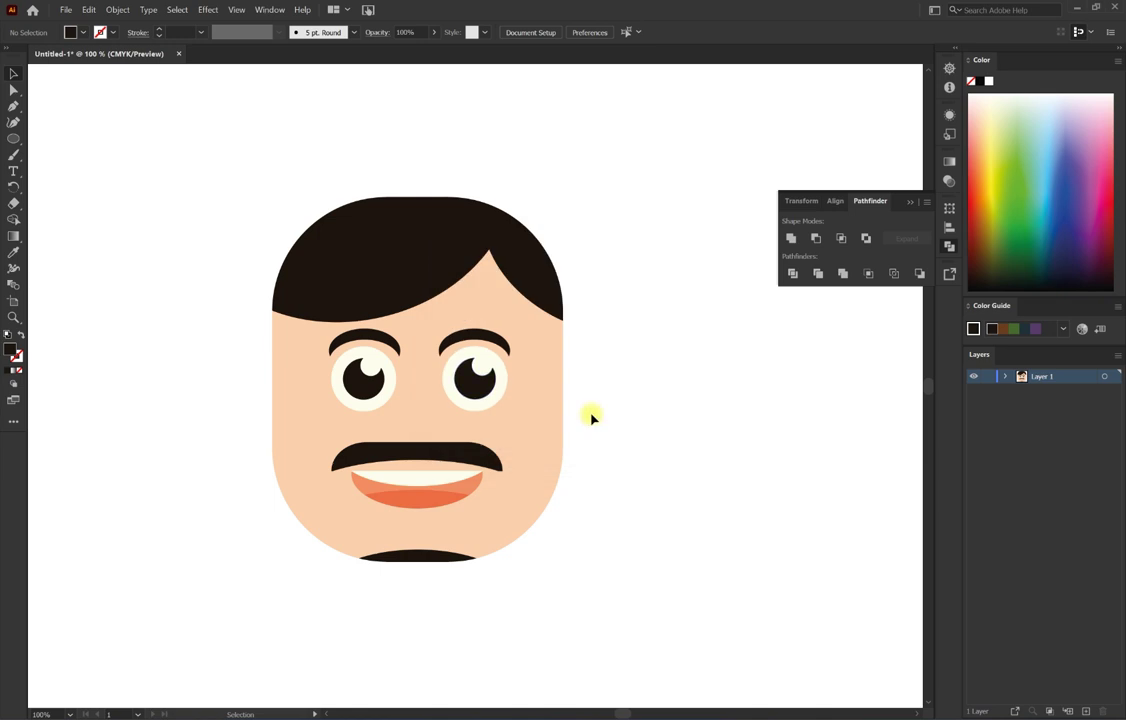
Start a General scene in Blender and delete its default cube, camera and light.
{"action": "left_click", "coordinate": [1075, 10]}
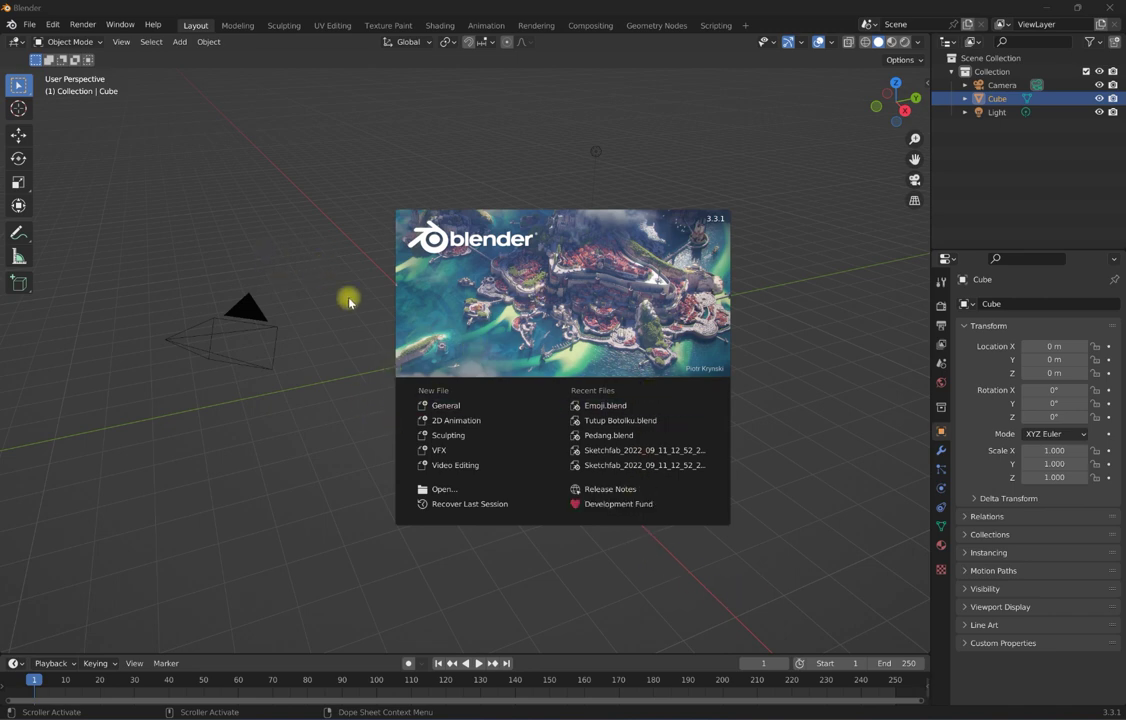
{"action": "left_click", "coordinate": [440, 413]}
{"action": "mouse_move", "coordinate": [440, 312]}
{"action": "middle_mouse_down"}
{"action": "mouse_move", "coordinate": [294, 199]}
{"action": "mouse_move", "coordinate": [572, 422]}
{"action": "middle_mouse_up"}
{"action": "left_click_drag", "start_coordinate": [249, 156], "coordinate": [592, 466]}
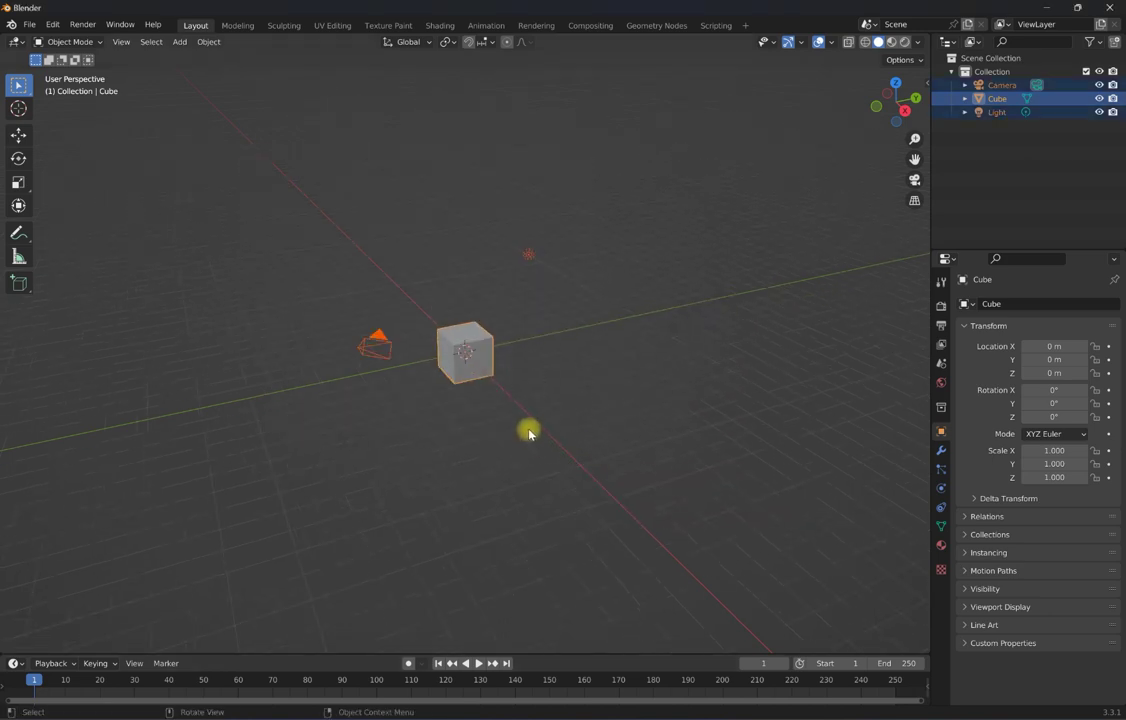
{"action": "key", "text": "Delete"}
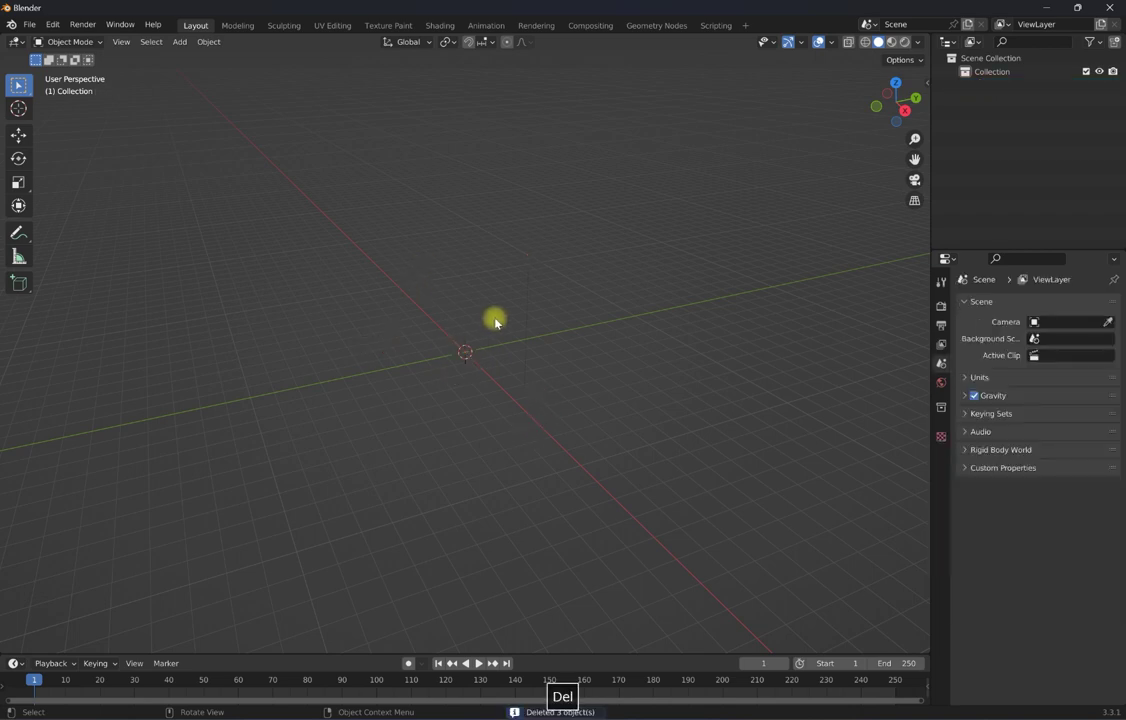
Import charecater.svg from the X: drive as Scalable Vector Graphics.
{"action": "left_click", "coordinate": [22, 28]}
{"action": "mouse_move", "coordinate": [60, 207]}
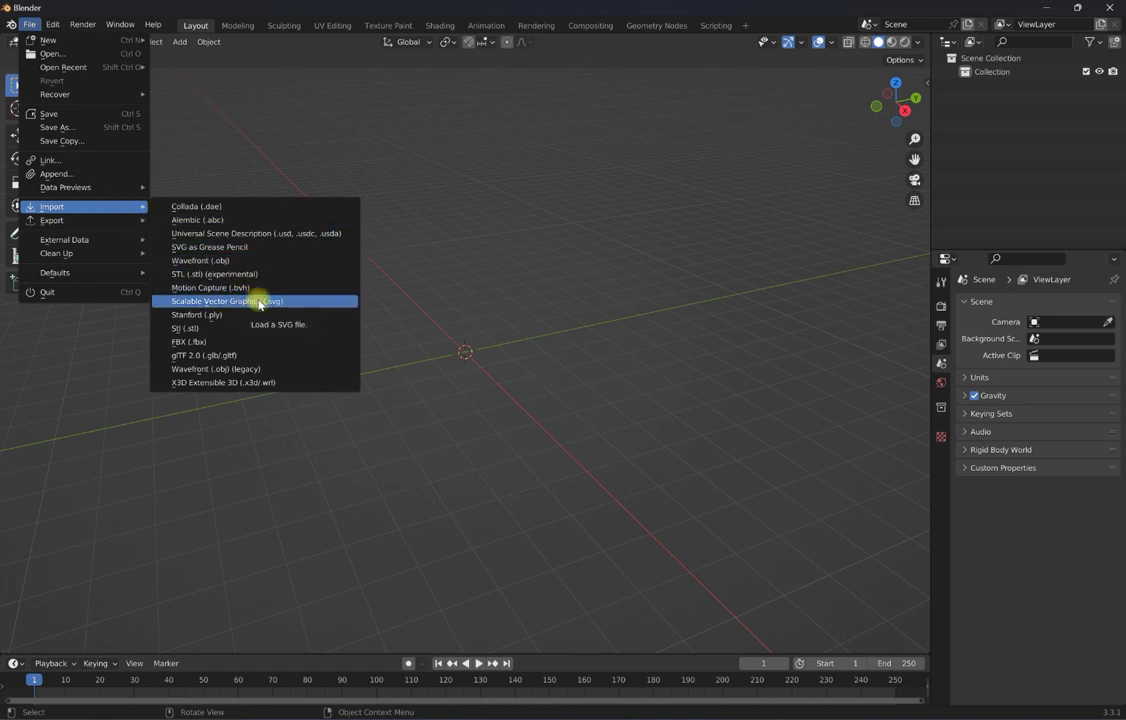
{"action": "left_click", "coordinate": [259, 302]}
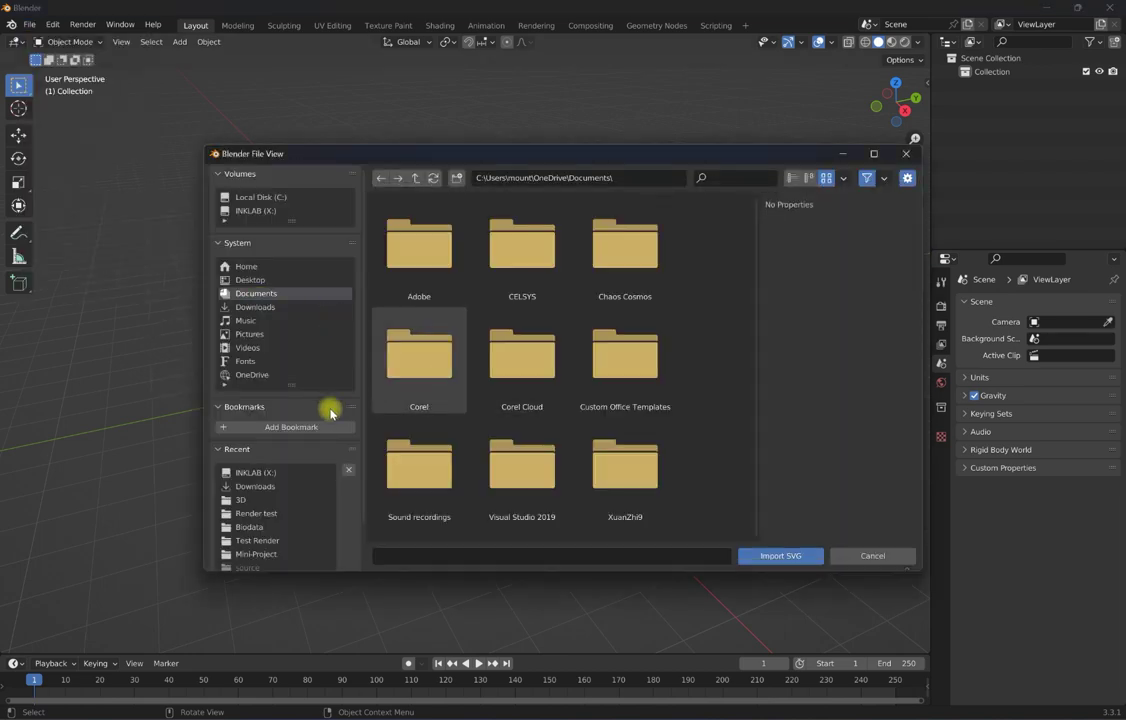
{"action": "left_click", "coordinate": [253, 472]}
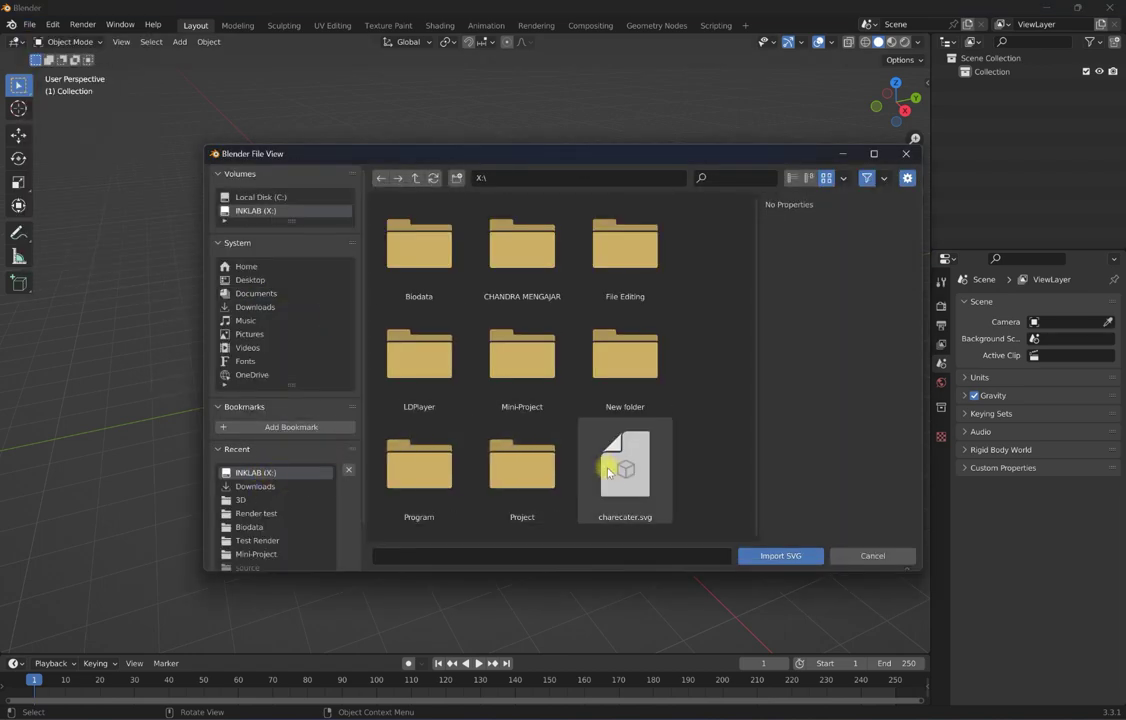
{"action": "left_click", "coordinate": [643, 487]}
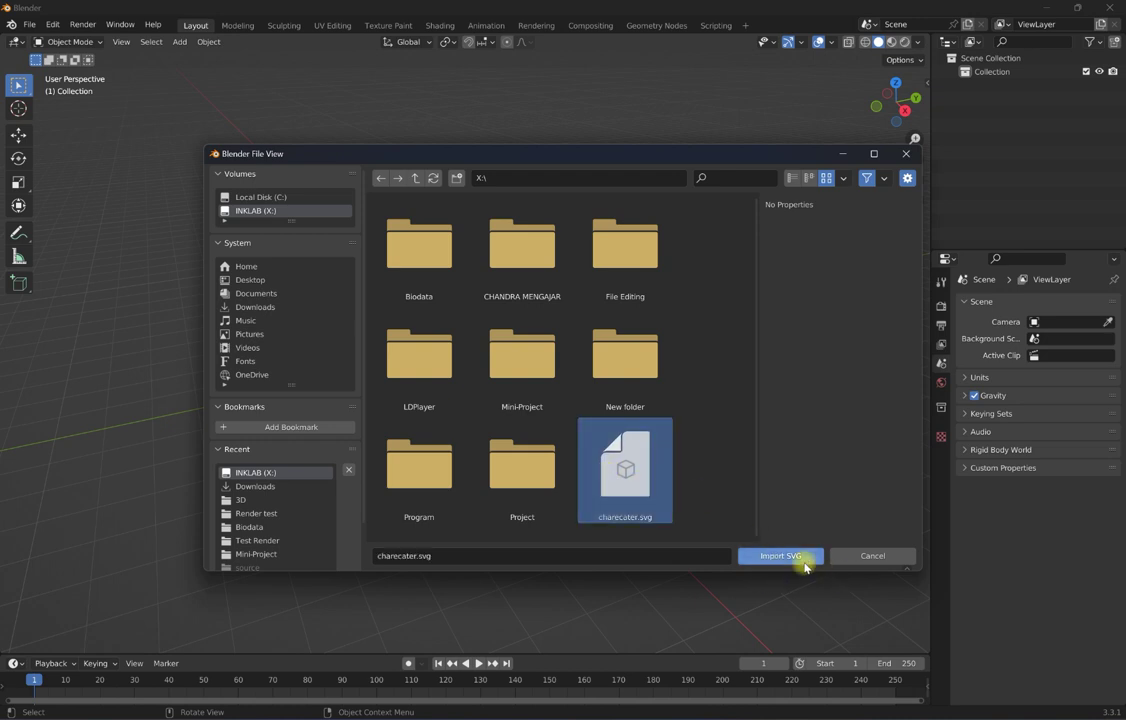
{"action": "left_click", "coordinate": [803, 558]}
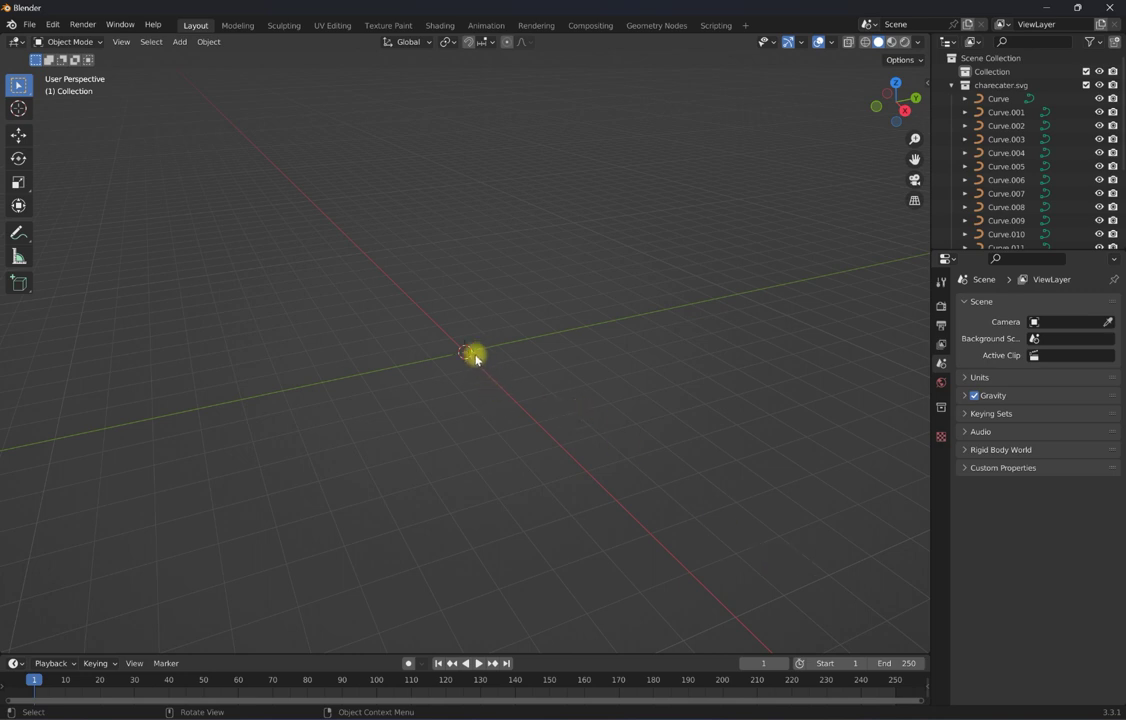
Scale the imported face curves up about 46.8 times and view them from the top.
{"action": "left_click_drag", "start_coordinate": [432, 310], "coordinate": [523, 402]}
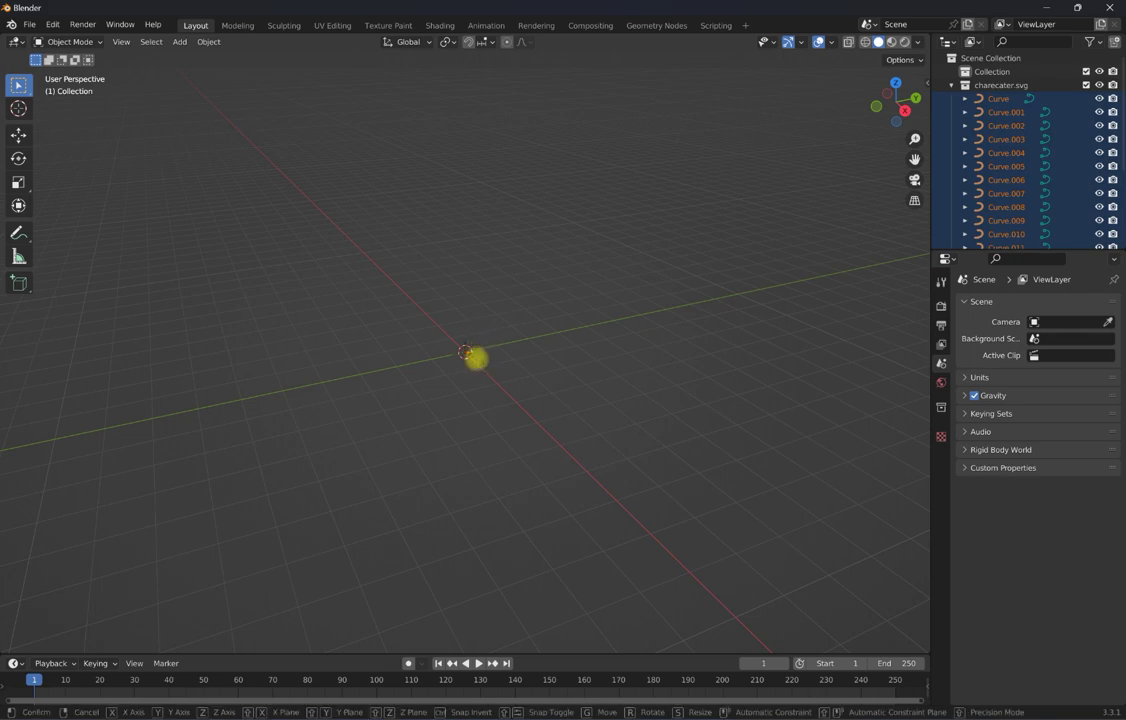
{"action": "key", "text": "s"}
{"action": "left_click", "coordinate": [808, 508]}
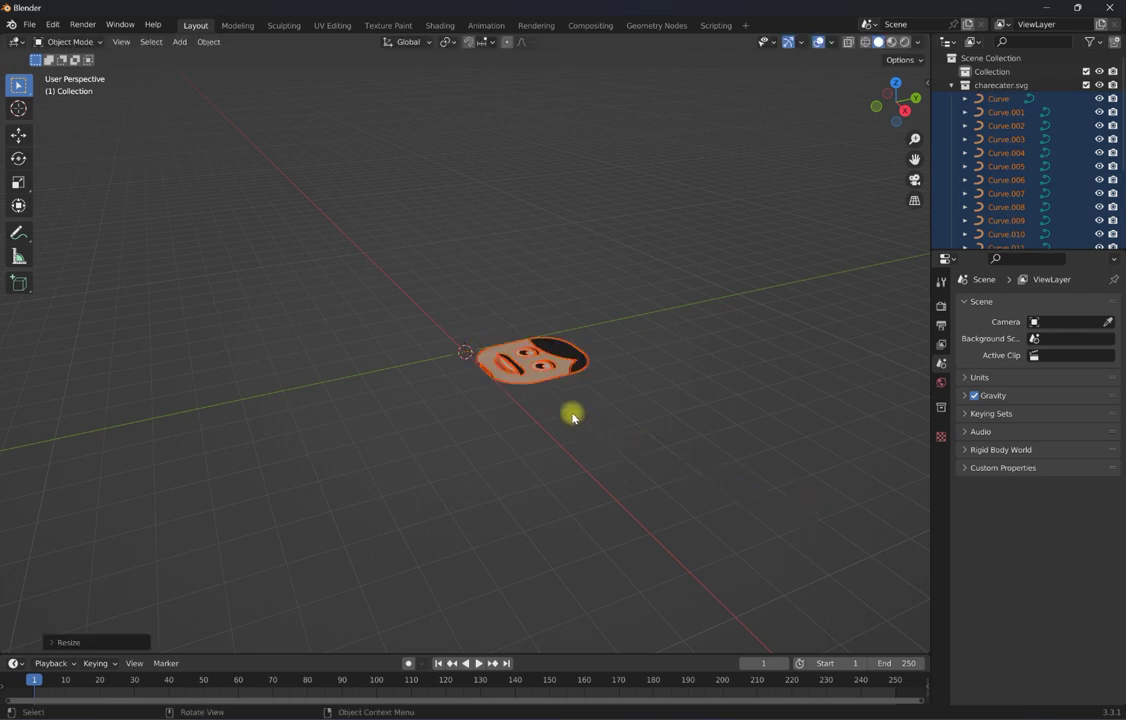
{"action": "key", "text": "s"}
{"action": "left_click", "coordinate": [614, 256]}
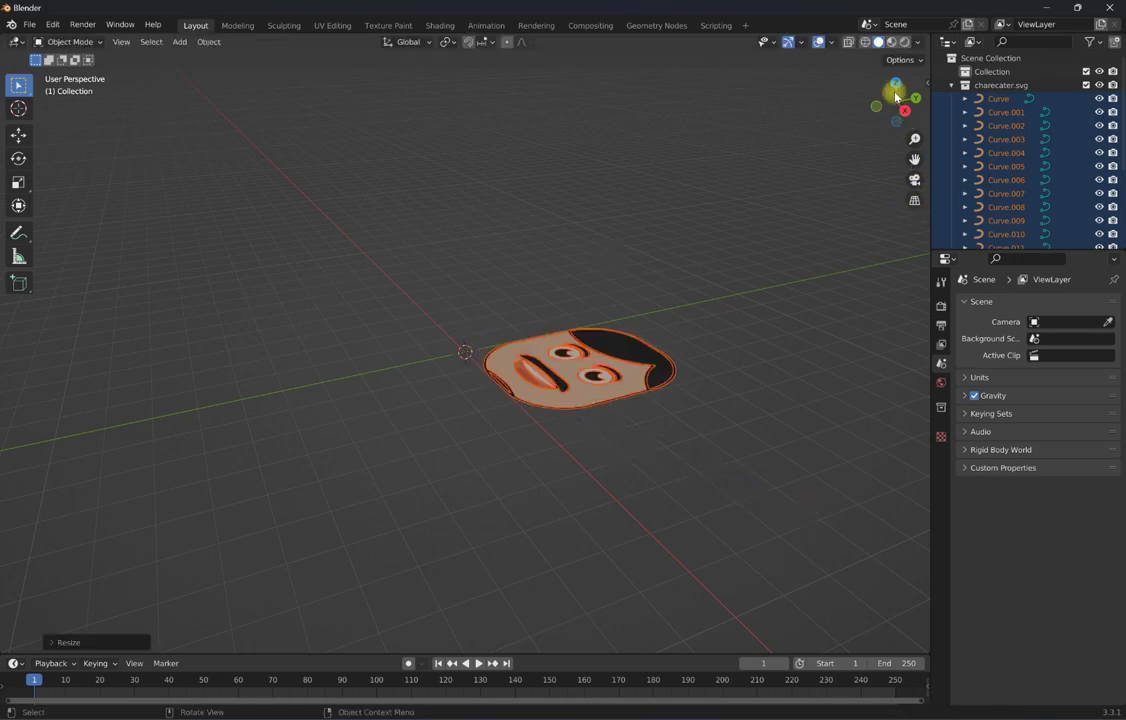
{"action": "left_click", "coordinate": [896, 83]}
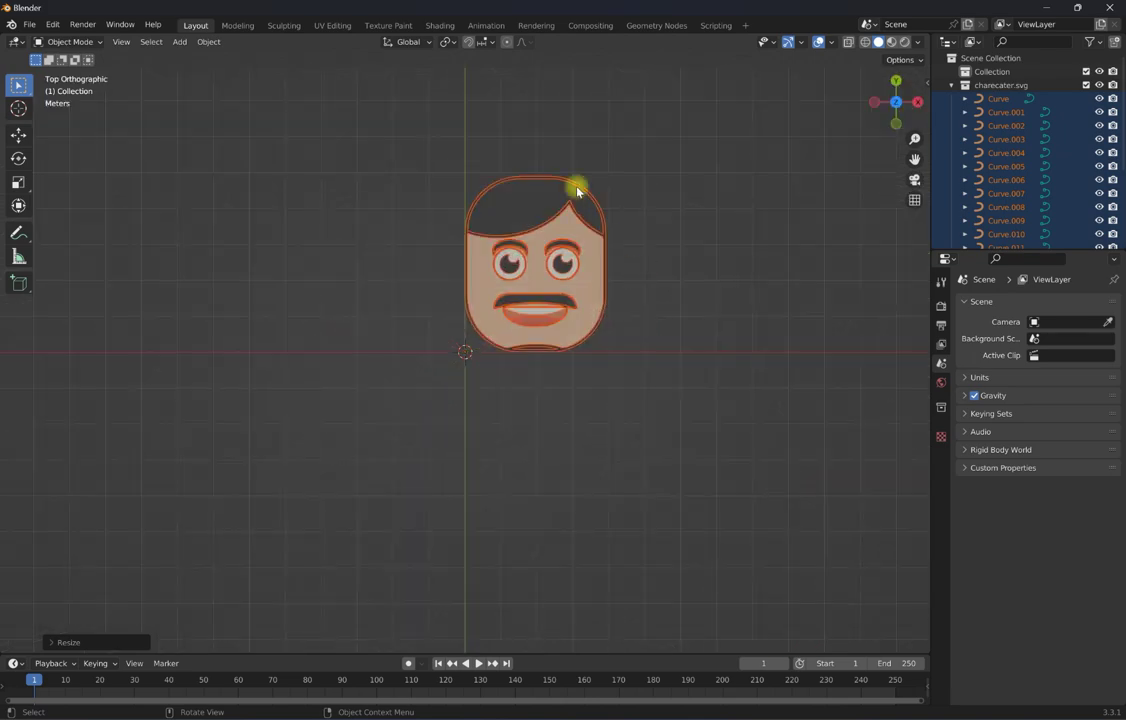
{"action": "scroll", "coordinate": [577, 190], "scroll_direction": "up", "scroll_amount": 2}
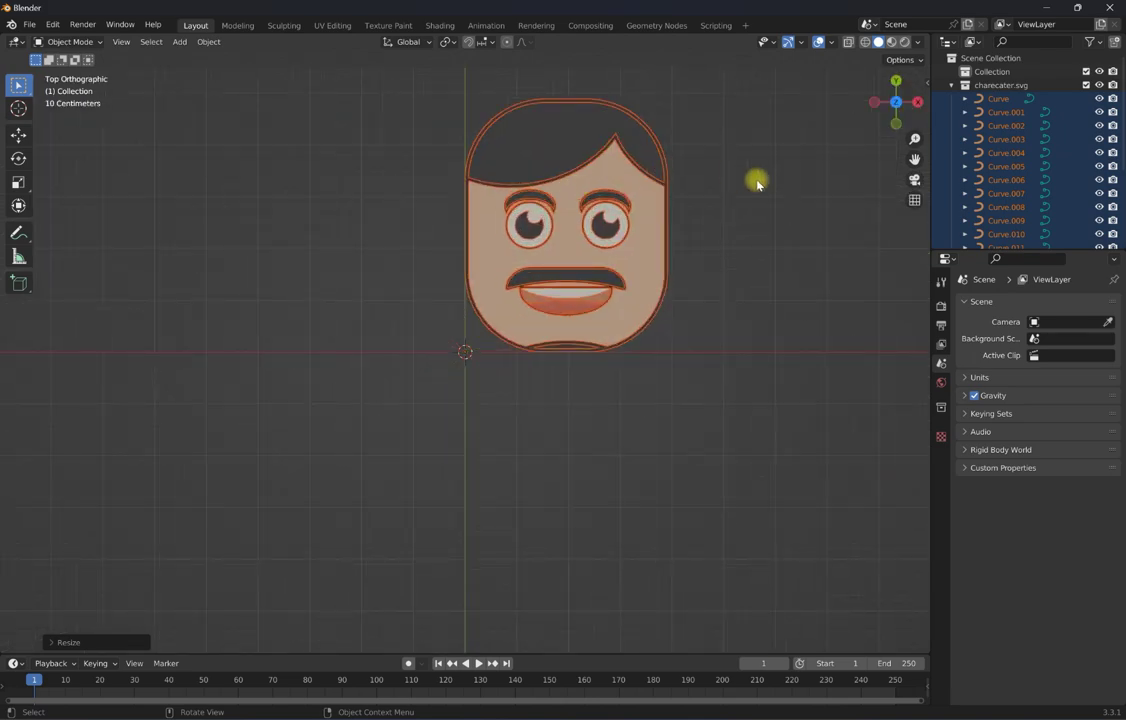
Select the face base curve and expand its Object Data Geometry extrude settings.
{"action": "left_click", "coordinate": [711, 176]}
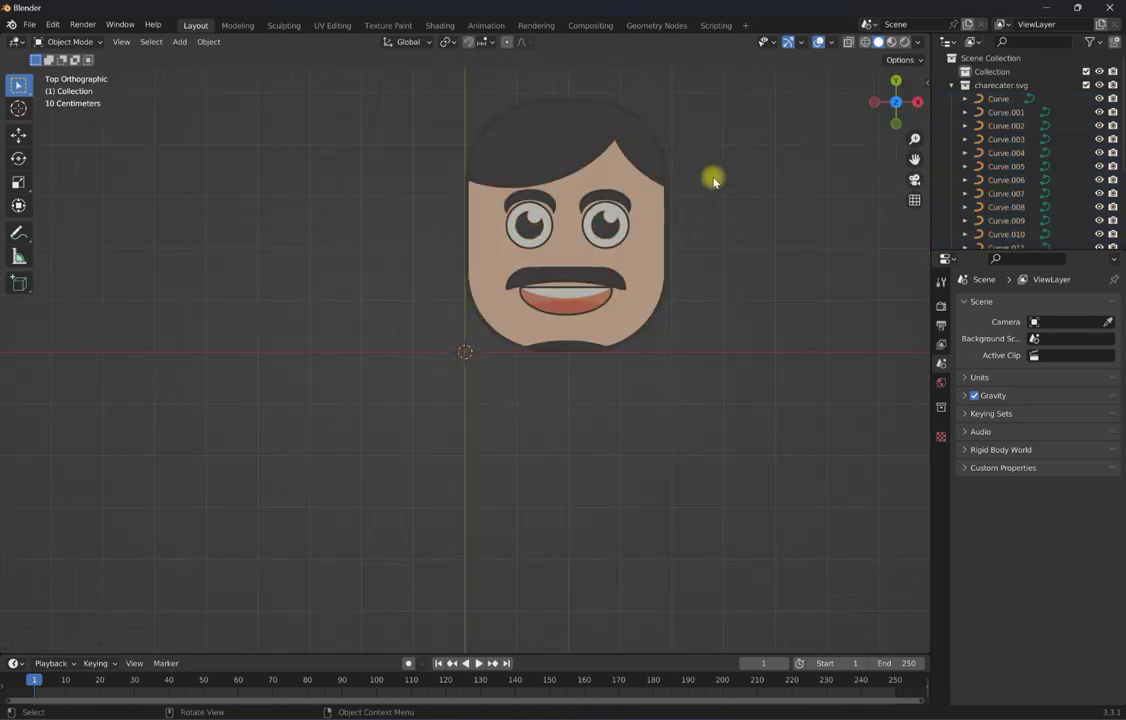
{"action": "left_click", "coordinate": [561, 227]}
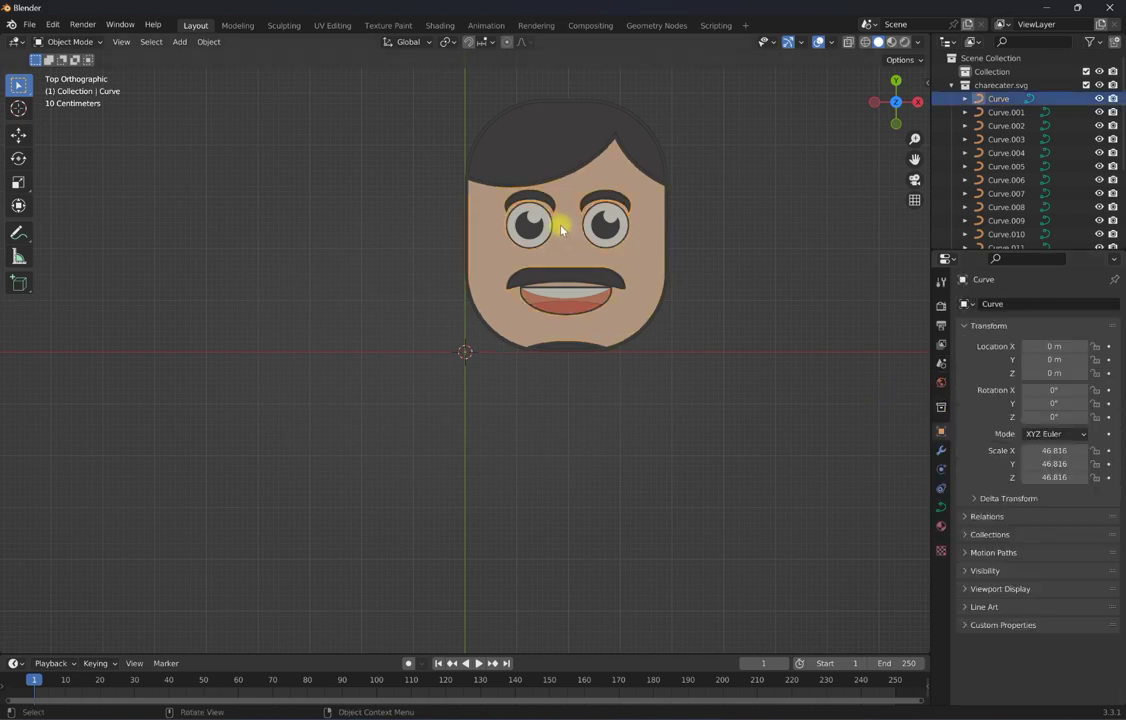
{"action": "left_click", "coordinate": [940, 509]}
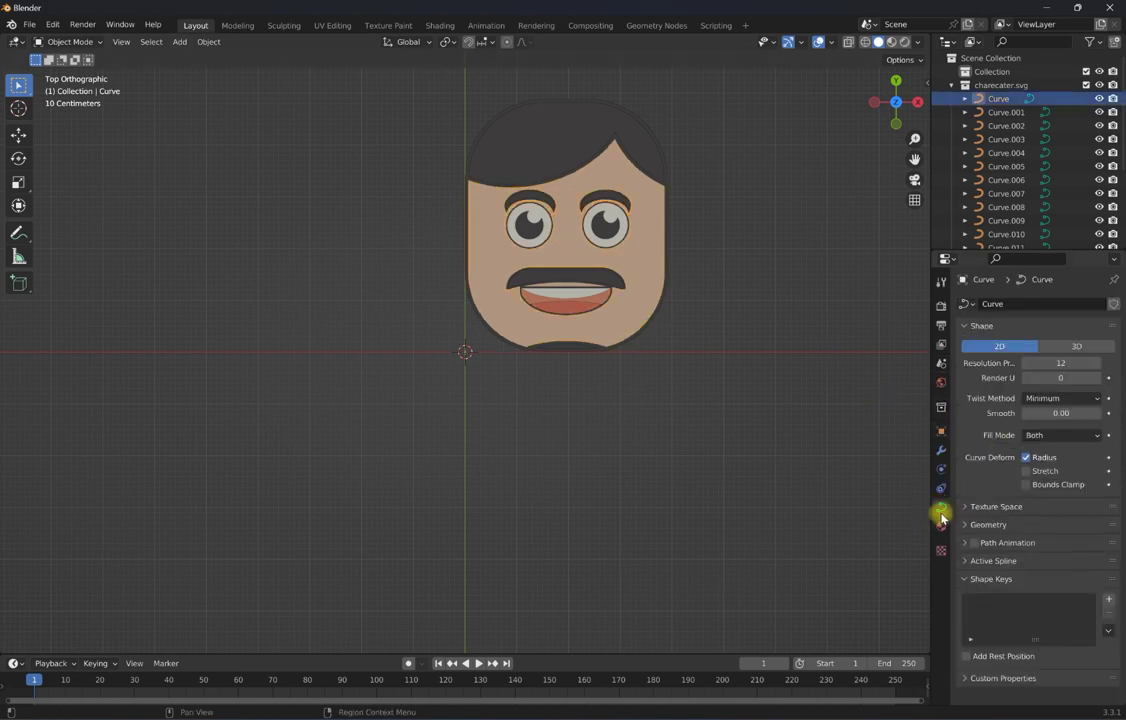
{"action": "left_click", "coordinate": [998, 524]}
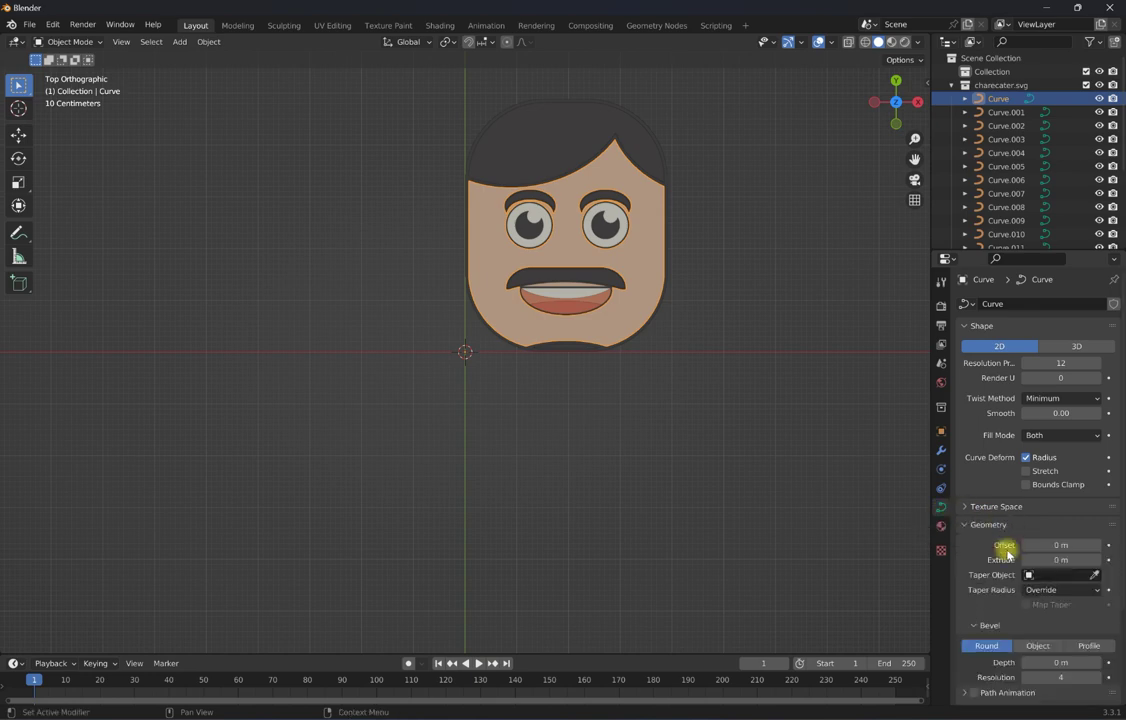
{"action": "left_click", "coordinate": [752, 367]}
{"action": "middle_click_drag", "start_coordinate": [640, 228], "coordinate": [691, 342]}
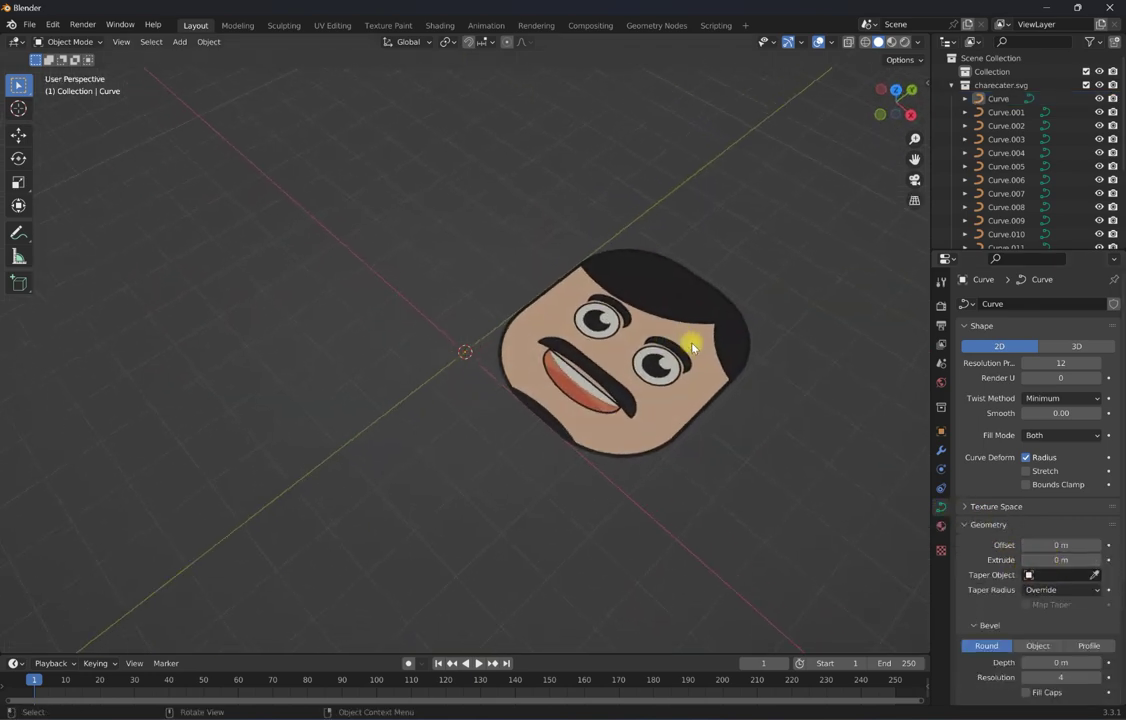
Extrude the face base curve and give the hair a 0.01 m extrusion.
{"action": "scroll", "coordinate": [790, 230], "scroll_direction": "up", "scroll_amount": 2}
{"action": "left_click_drag", "start_coordinate": [916, 156], "coordinate": [618, 415]}
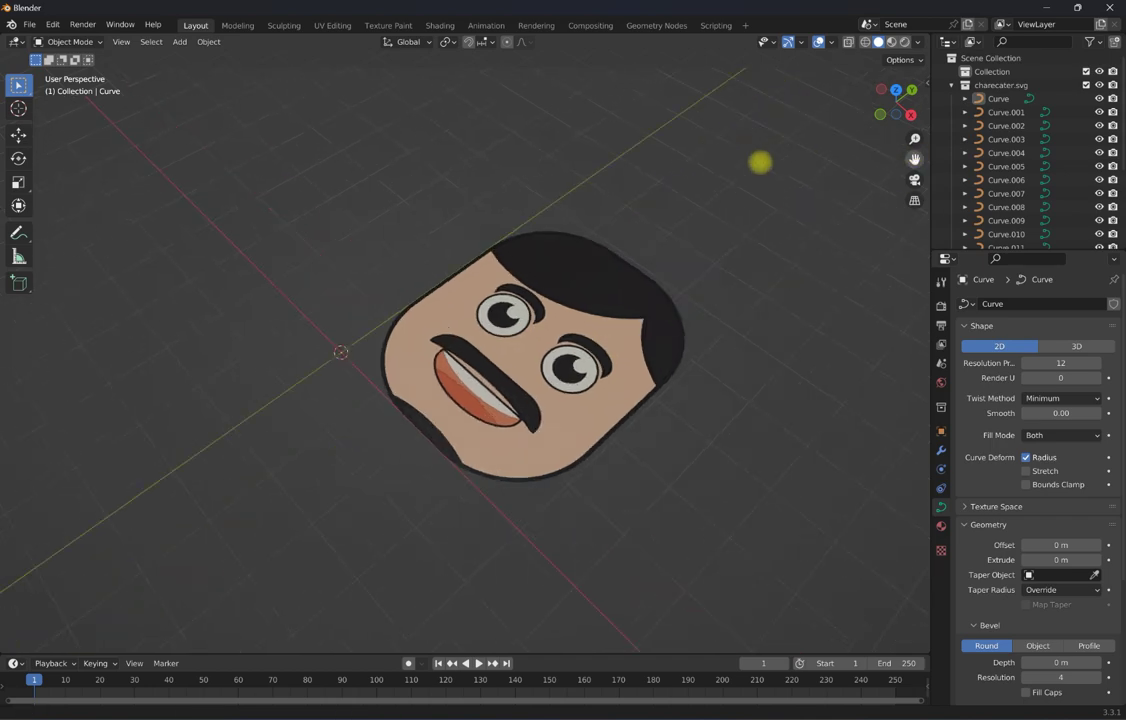
{"action": "scroll", "coordinate": [622, 424], "scroll_direction": "up", "scroll_amount": 2}
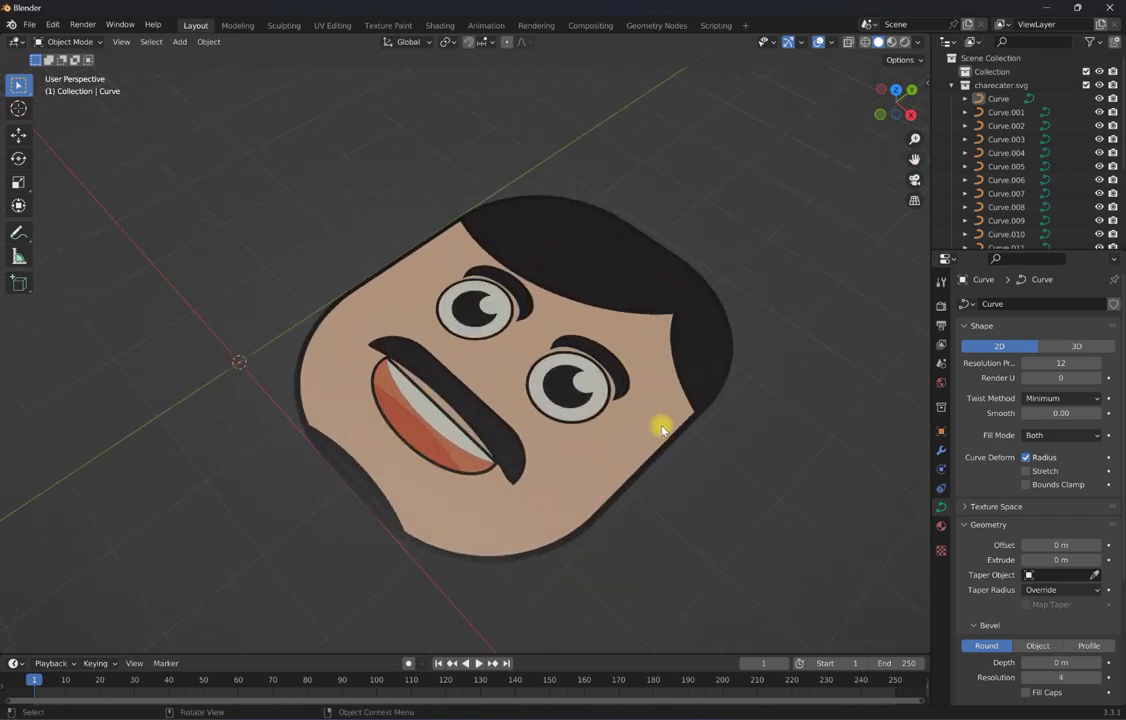
{"action": "left_click", "coordinate": [661, 430]}
{"action": "left_click", "coordinate": [1060, 560]}
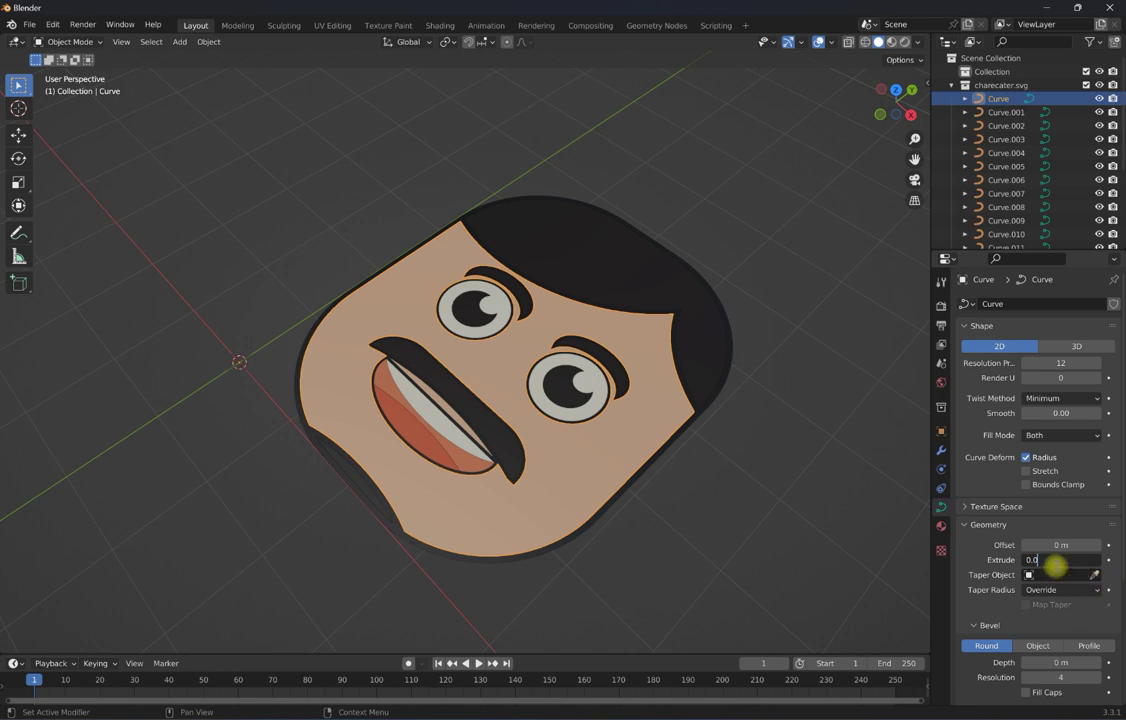
{"action": "key", "text": "Return"}
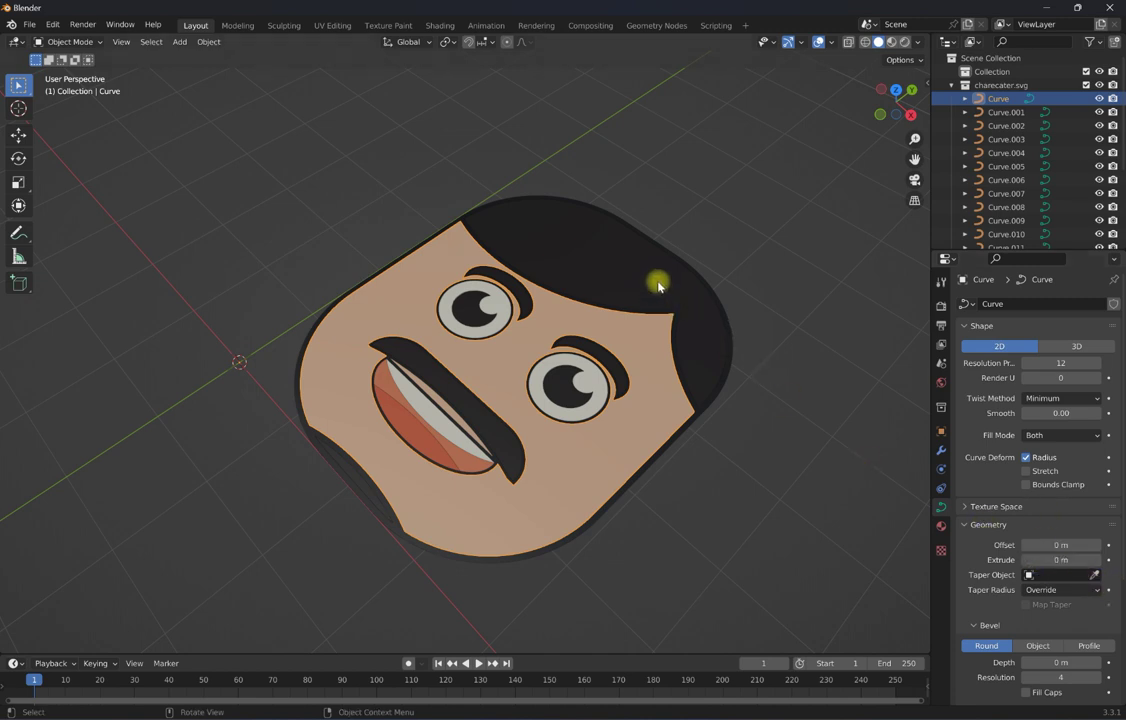
{"action": "left_click", "coordinate": [594, 283]}
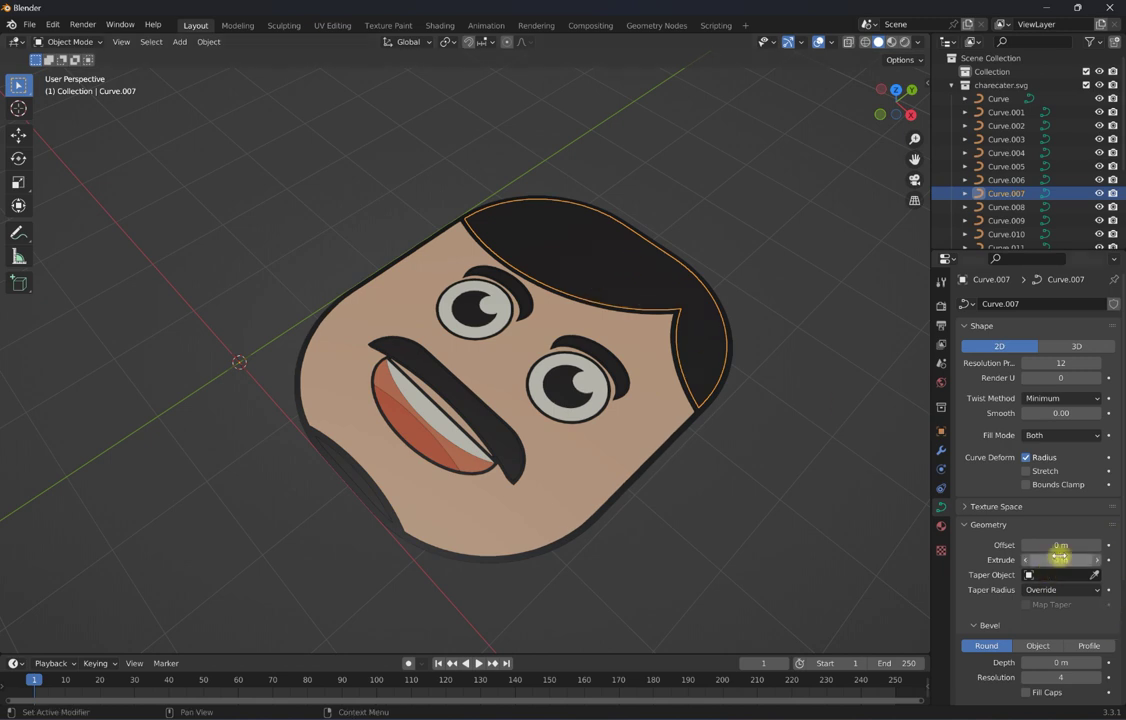
{"action": "left_click", "coordinate": [1066, 559]}
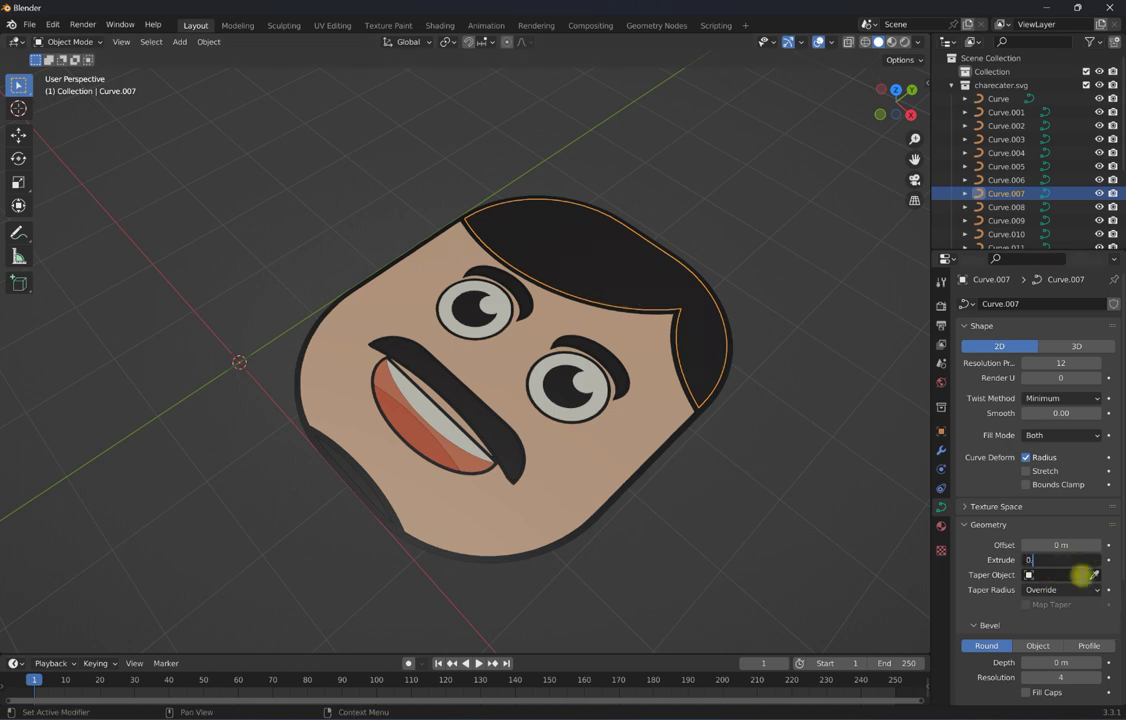
{"action": "type", "text": ".010"}
{"action": "key", "text": "Return"}
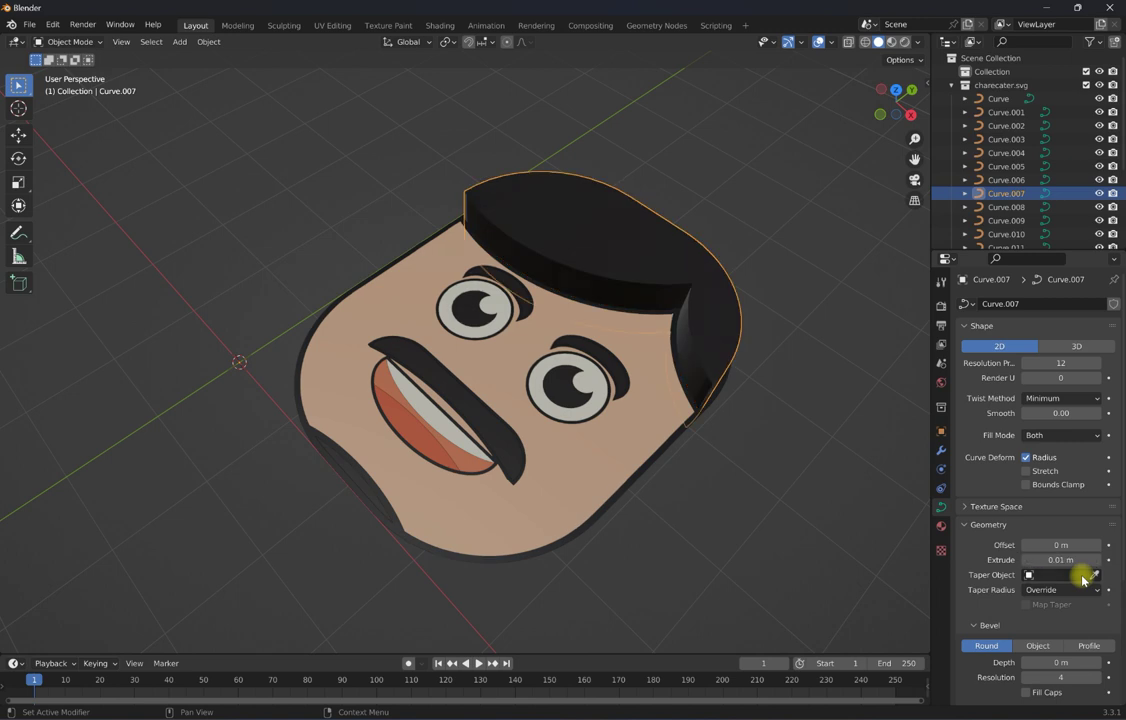
Extrude both eyebrows, undoing an overly tall first attempt.
{"action": "left_click", "coordinate": [510, 287]}
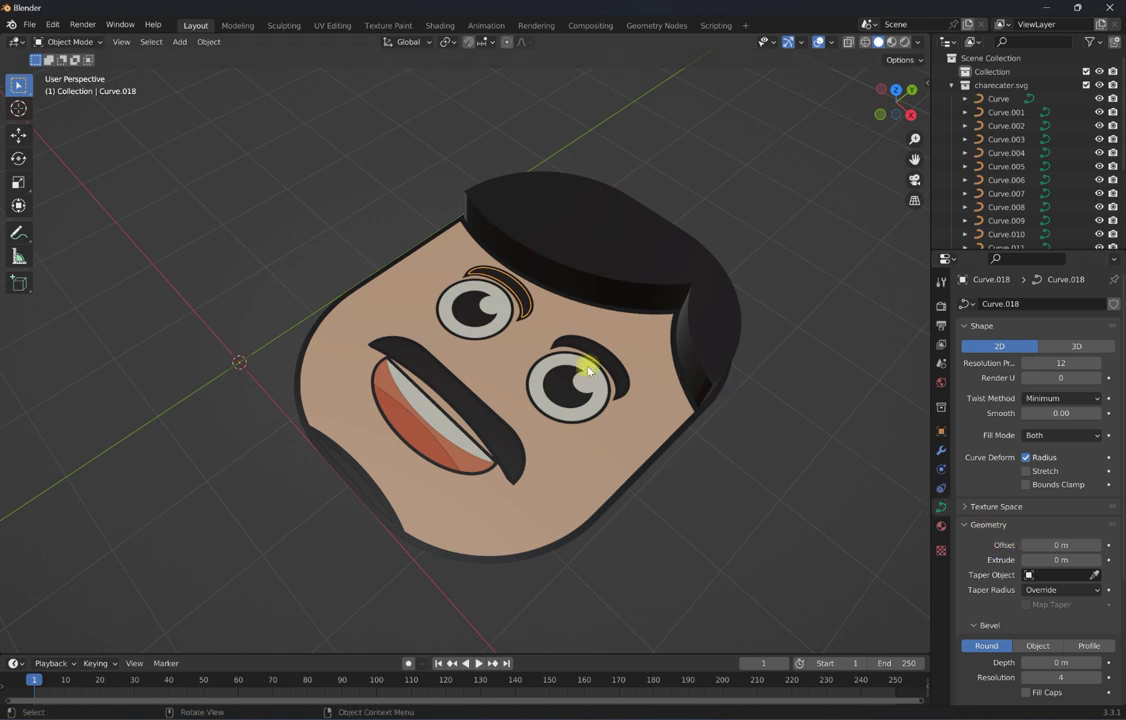
{"action": "left_click", "coordinate": [608, 358], "text": "shift"}
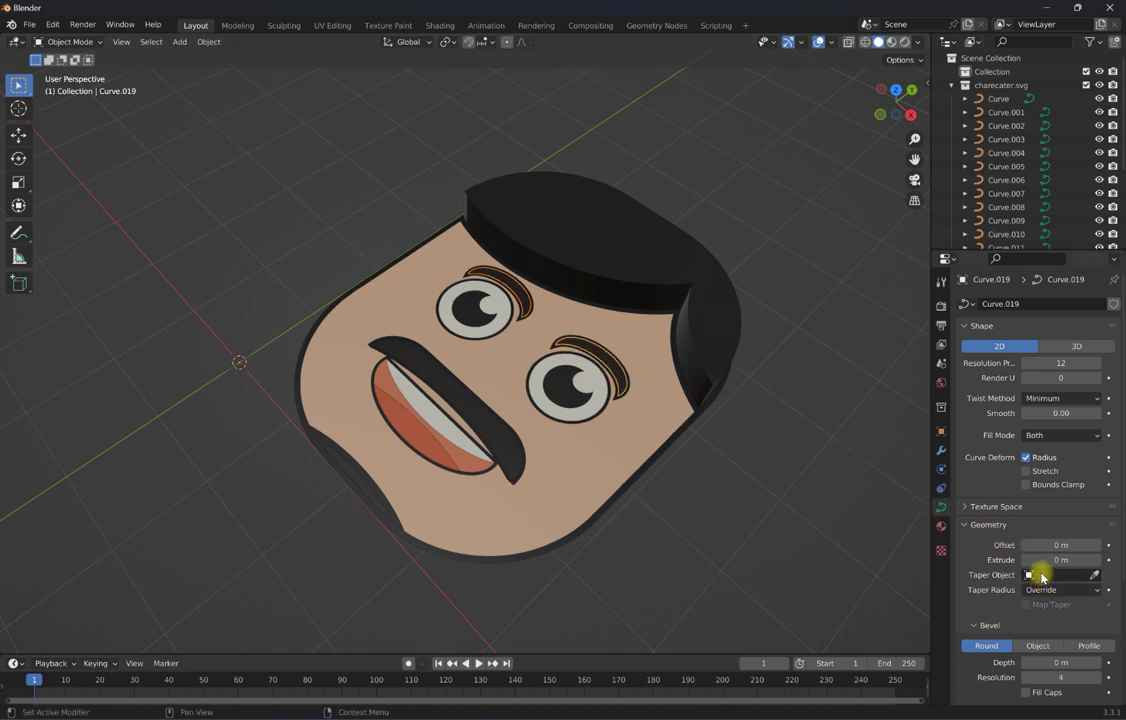
{"action": "left_click_drag", "start_coordinate": [1049, 563], "coordinate": [1052, 561]}
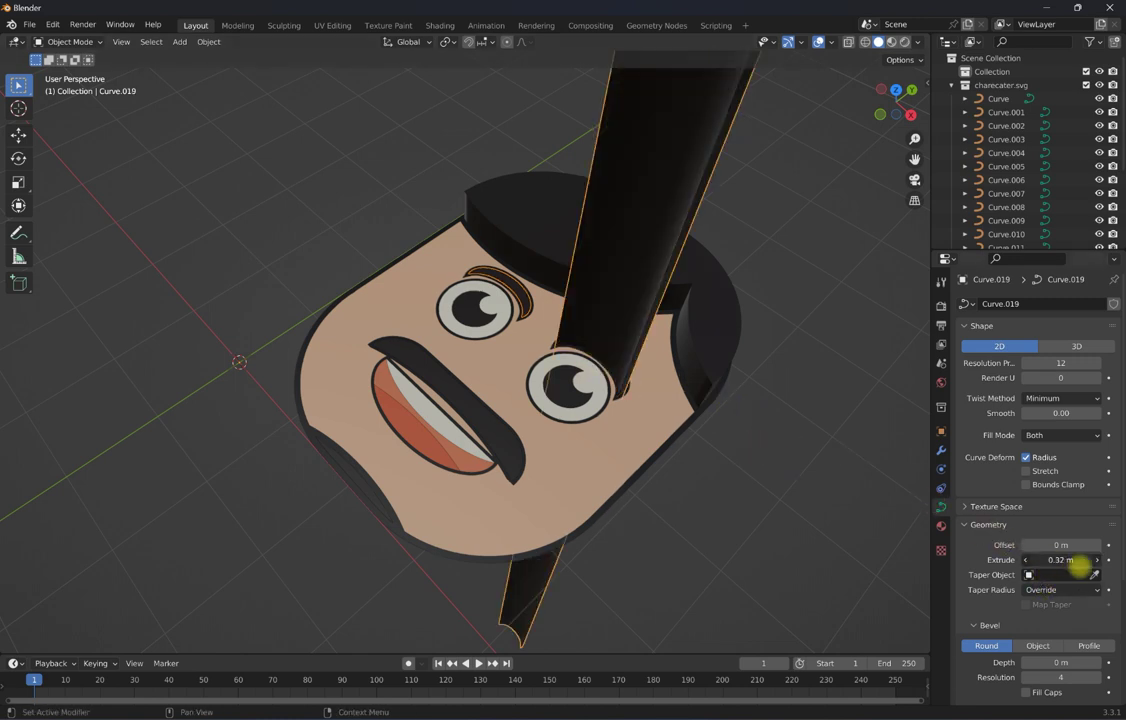
{"action": "key", "text": "ctrl+z"}
{"action": "left_click", "coordinate": [1052, 561]}
{"action": "type", "text": "0.010"}
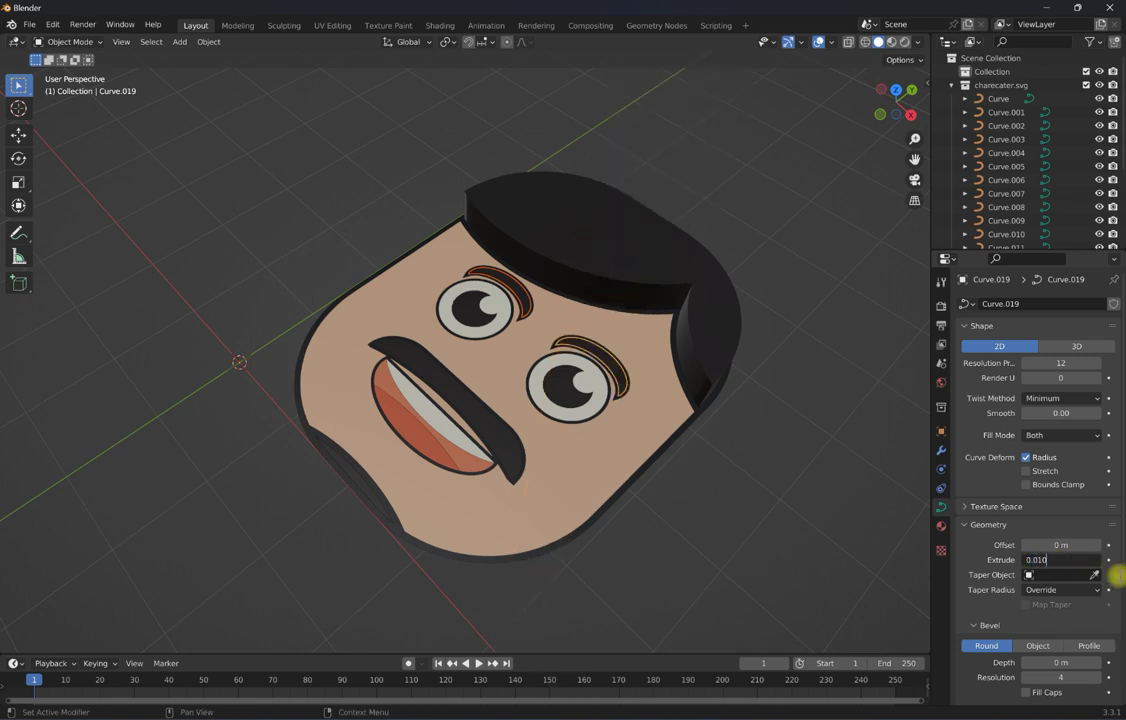
{"action": "key", "text": "Return"}
{"action": "left_click", "coordinate": [468, 268]}
{"action": "left_click", "coordinate": [1043, 556]}
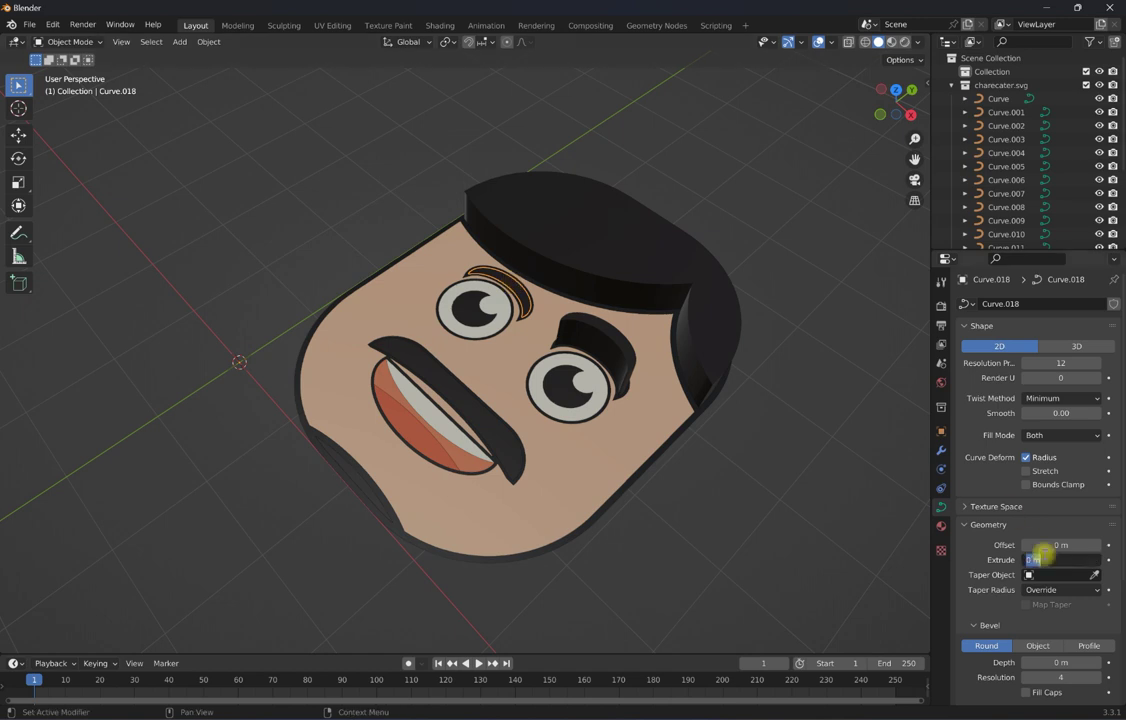
{"action": "key", "text": "Return"}
{"action": "left_click", "coordinate": [447, 307]}
{"action": "scroll", "coordinate": [457, 319], "scroll_direction": "up", "scroll_amount": 1}
Extrude both eye pupils to 0.010.
{"action": "left_click", "coordinate": [463, 310]}
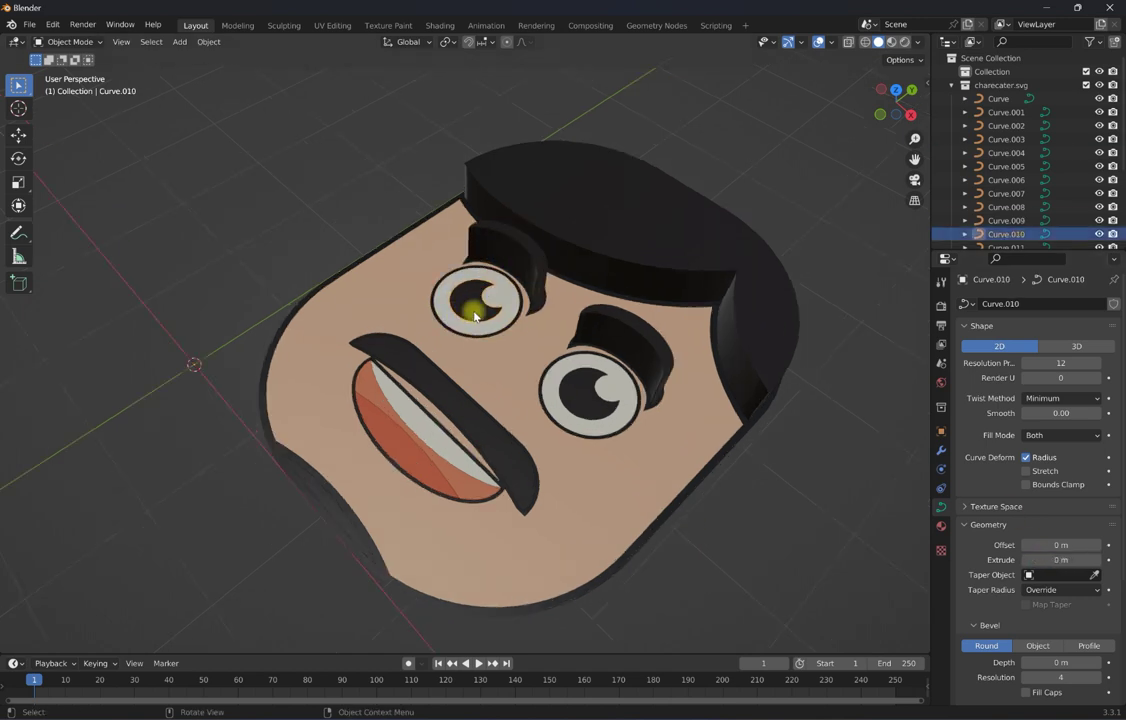
{"action": "left_click", "coordinate": [1052, 561]}
{"action": "key", "text": "Return"}
{"action": "left_click", "coordinate": [593, 392]}
{"action": "left_click", "coordinate": [1058, 561]}
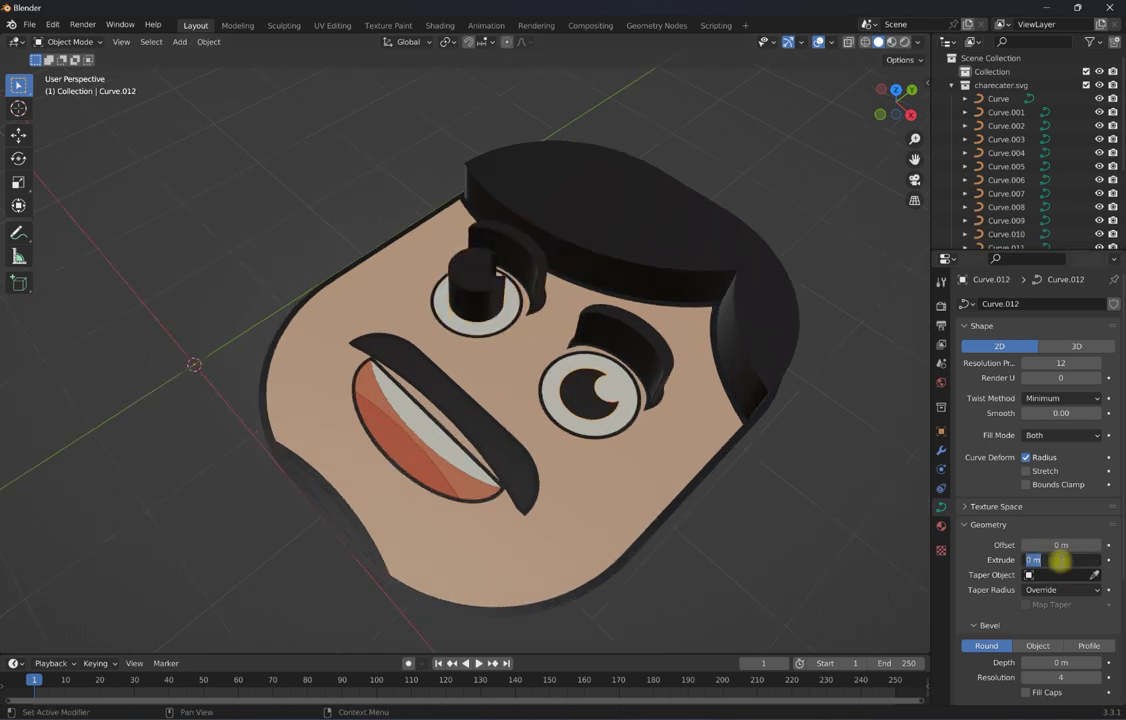
{"action": "type", "text": "0.010"}
{"action": "key", "text": "Return"}
Extrude the right and left white eye rings to 0.01.
{"action": "left_click", "coordinate": [550, 384]}
{"action": "left_click", "coordinate": [1058, 560]}
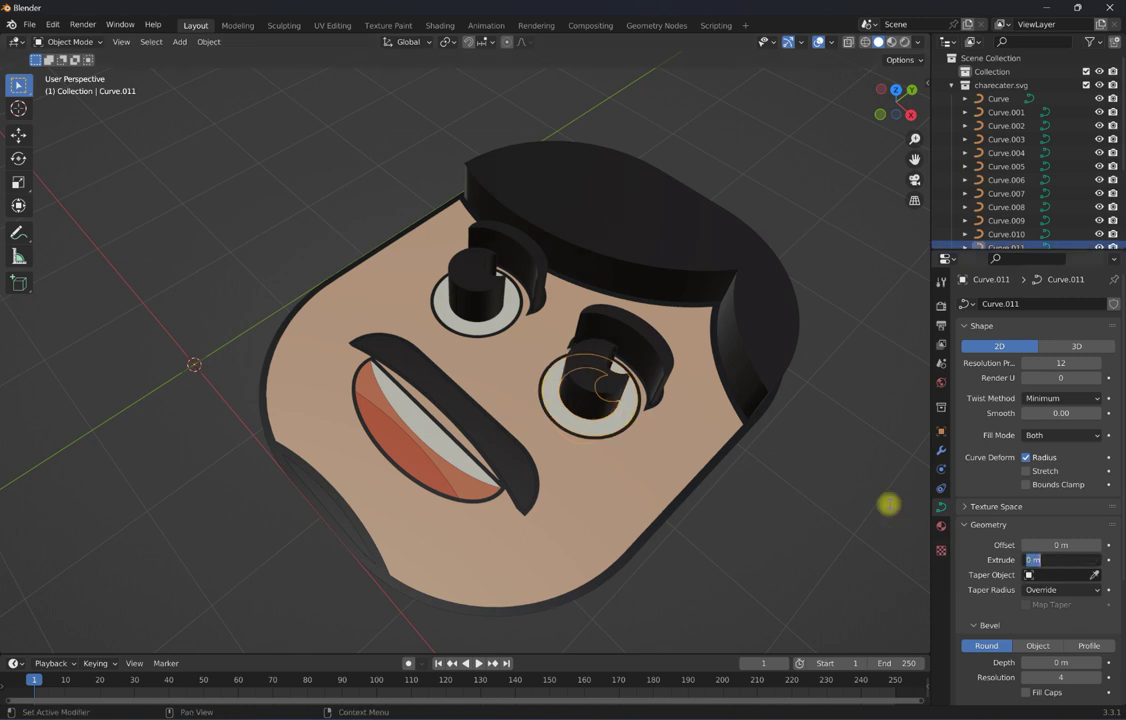
{"action": "type", "text": ".01"}
{"action": "key", "text": "Return"}
{"action": "left_click", "coordinate": [462, 306]}
{"action": "left_click", "coordinate": [1050, 560]}
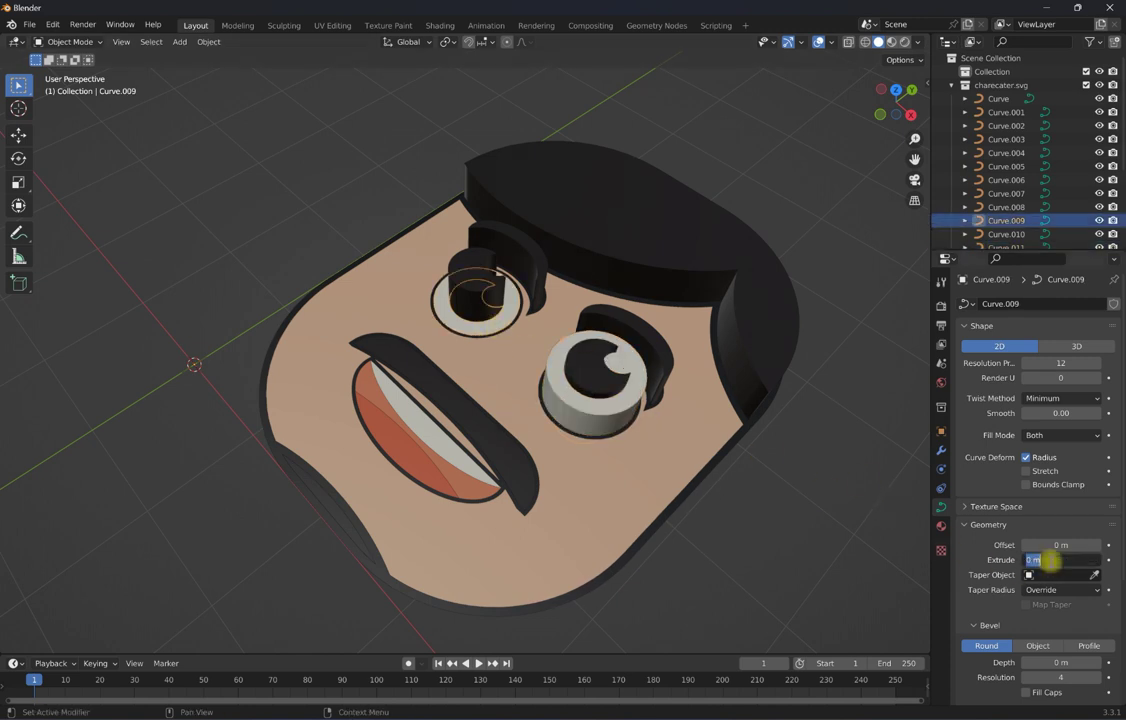
{"action": "type", "text": ".01"}
{"action": "key", "text": "Return"}
Extrude the moustache and the teeth shape.
{"action": "left_click", "coordinate": [424, 372]}
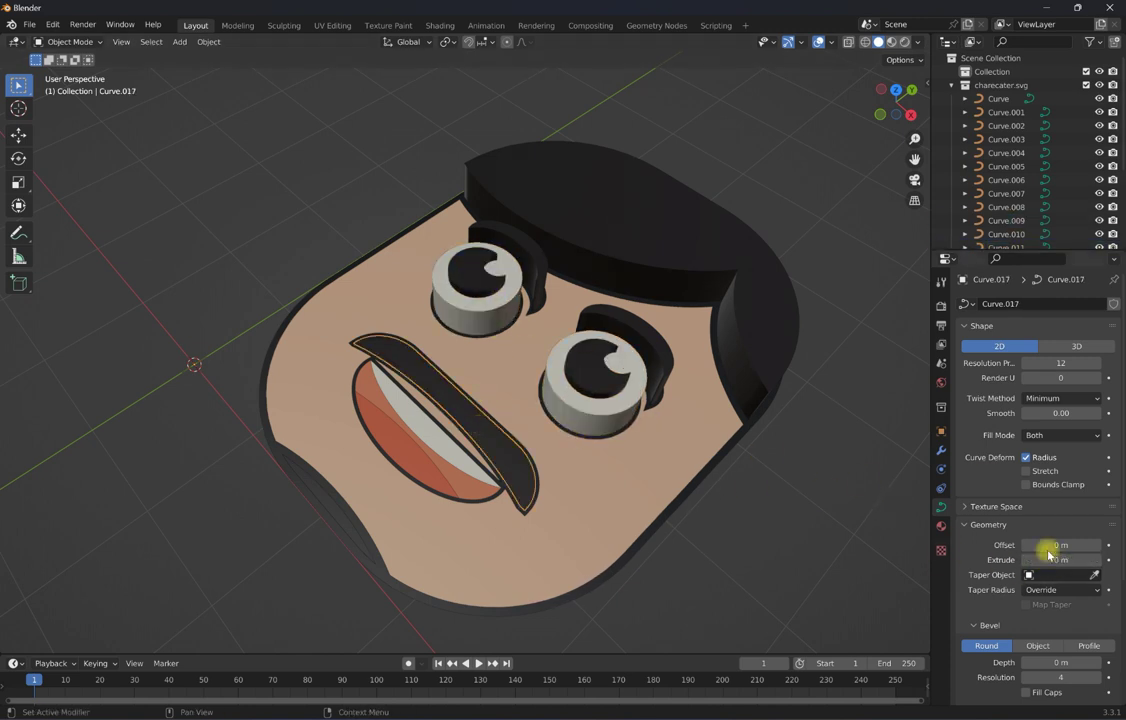
{"action": "left_click", "coordinate": [1053, 561]}
{"action": "key", "text": "Return"}
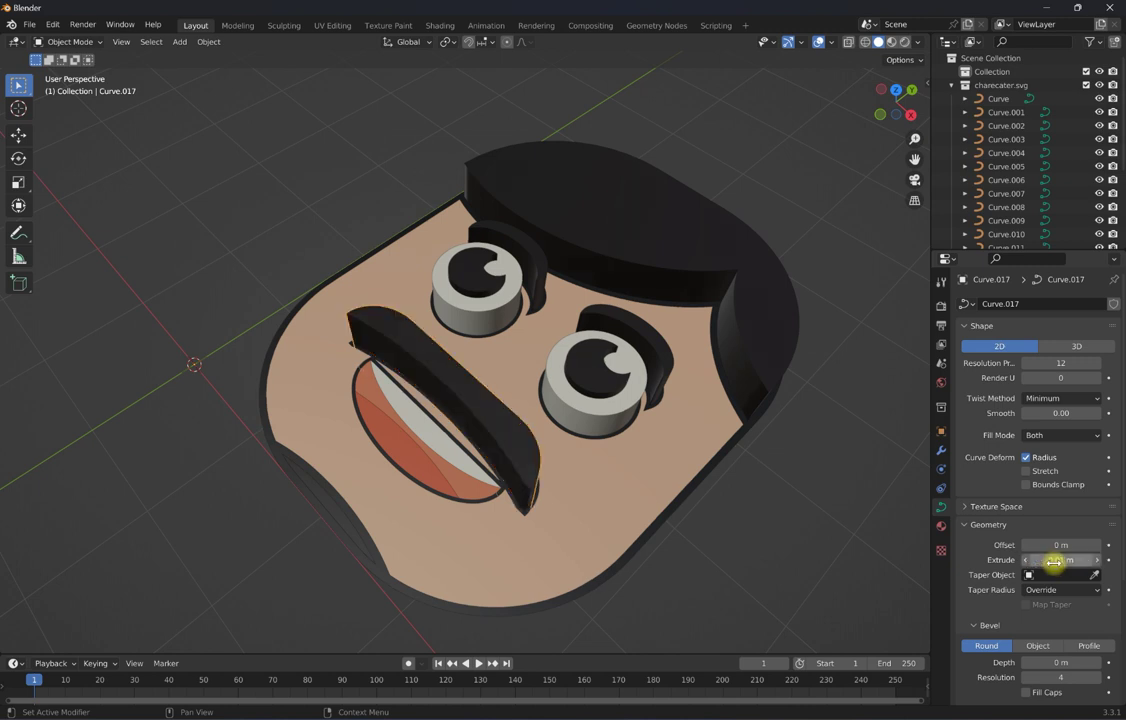
{"action": "left_click", "coordinate": [427, 438]}
{"action": "left_click", "coordinate": [1048, 560]}
{"action": "key", "text": "Return"}
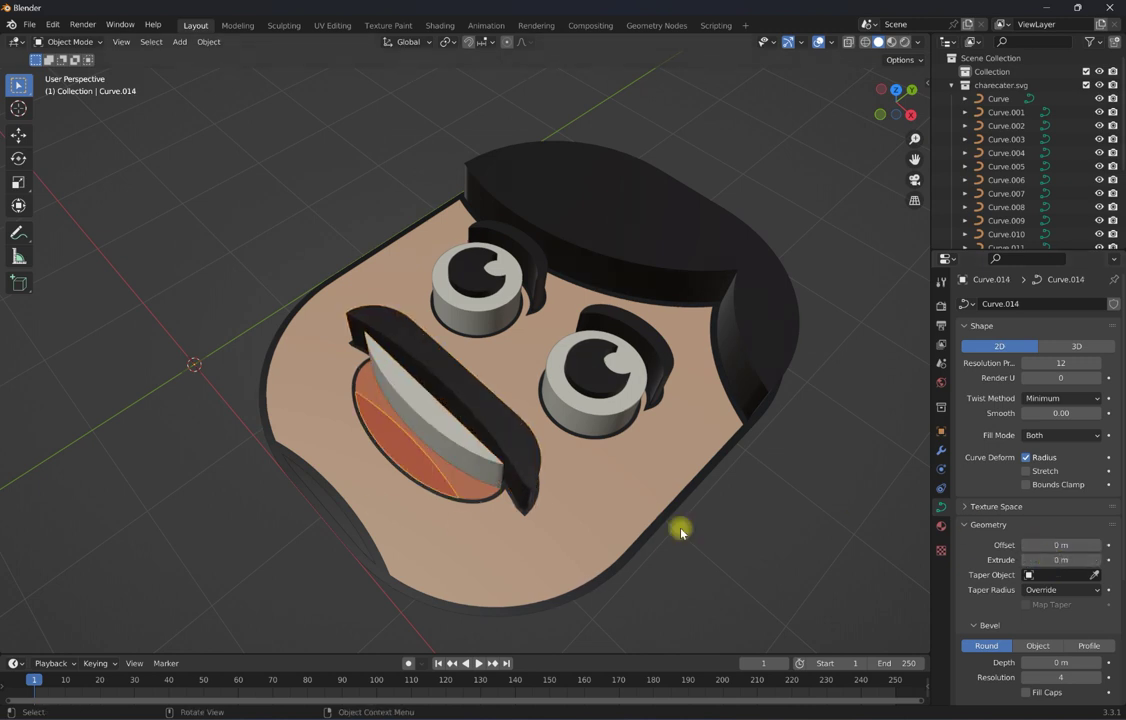
Extrude the mouth, correcting its depth from 0.02 to 0.008.
{"action": "left_click", "coordinate": [1058, 553]}
{"action": "type", "text": ".02"}
{"action": "key", "text": "Return"}
{"action": "left_click", "coordinate": [476, 494]}
{"action": "left_click", "coordinate": [1063, 561]}
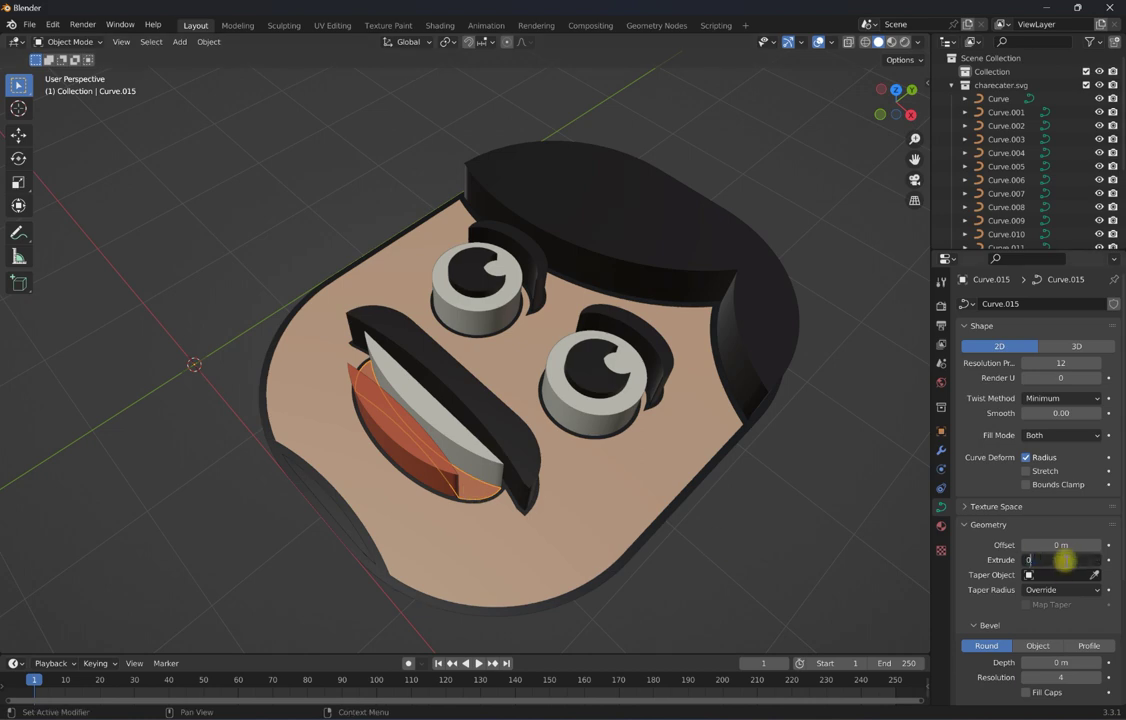
{"action": "type", "text": ".08"}
{"action": "key", "text": "Return"}
{"action": "left_click", "coordinate": [1055, 560]}
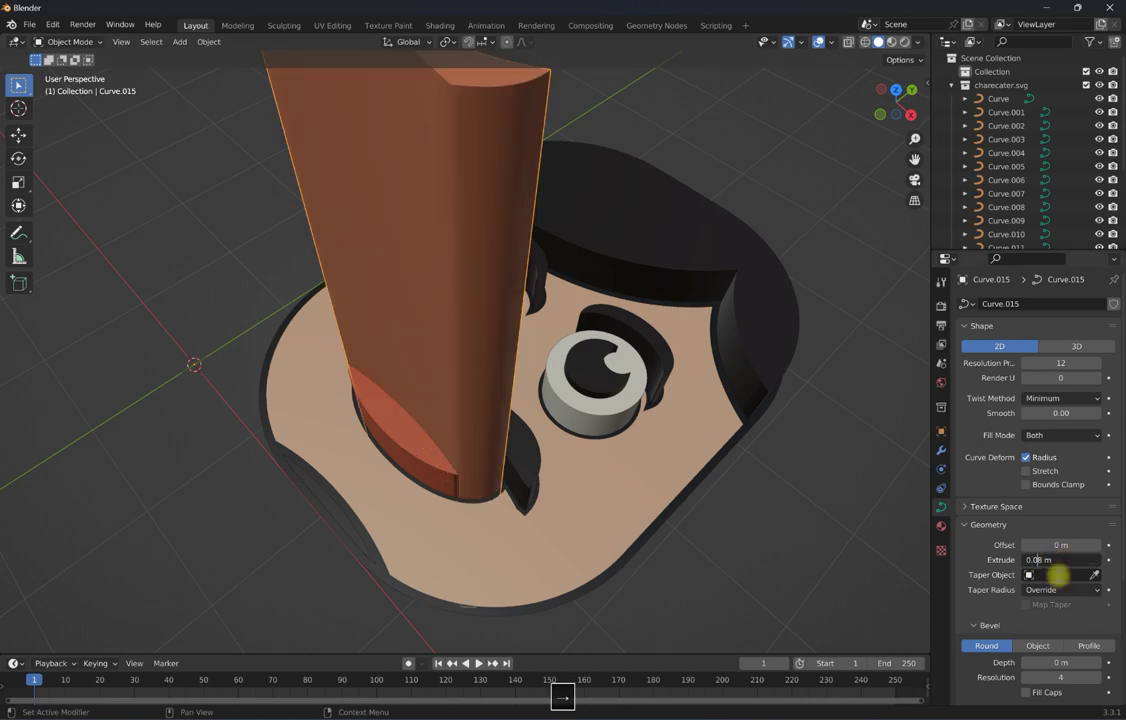
{"action": "type", "text": "0.008"}
{"action": "key", "text": "Return"}
{"action": "mouse_move", "coordinate": [460, 461]}
{"action": "middle_mouse_down", "text": "alt"}
{"action": "mouse_move", "coordinate": [476, 469]}
{"action": "mouse_move", "coordinate": [422, 390]}
{"action": "mouse_move", "coordinate": [465, 493]}
{"action": "mouse_move", "coordinate": [505, 442]}
{"action": "mouse_move", "coordinate": [342, 505]}
{"action": "middle_mouse_up", "text": "alt"}
Extrude the lower-left edge piece and the red inner mouth to 0.01.
{"action": "left_click", "coordinate": [342, 505]}
{"action": "left_click", "coordinate": [1060, 560]}
{"action": "type", "text": "0.01"}
{"action": "key", "text": "Return"}
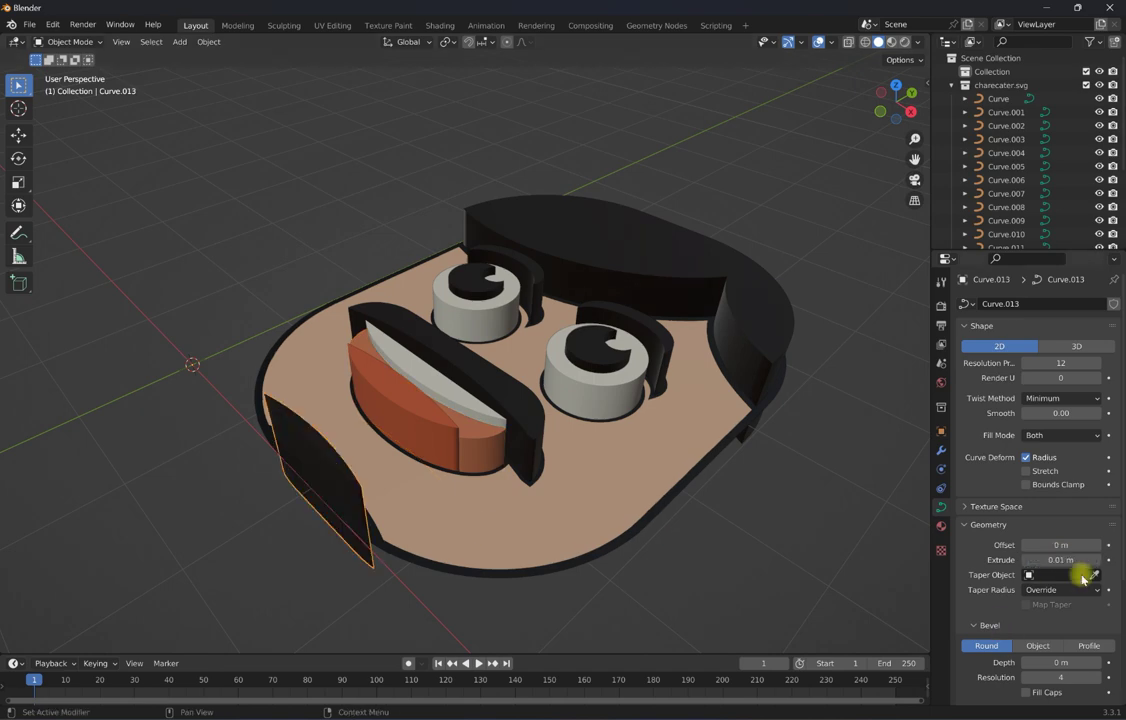
{"action": "left_click", "coordinate": [498, 467]}
{"action": "middle_click_drag", "start_coordinate": [593, 477], "coordinate": [660, 470]}
{"action": "left_click", "coordinate": [1058, 560]}
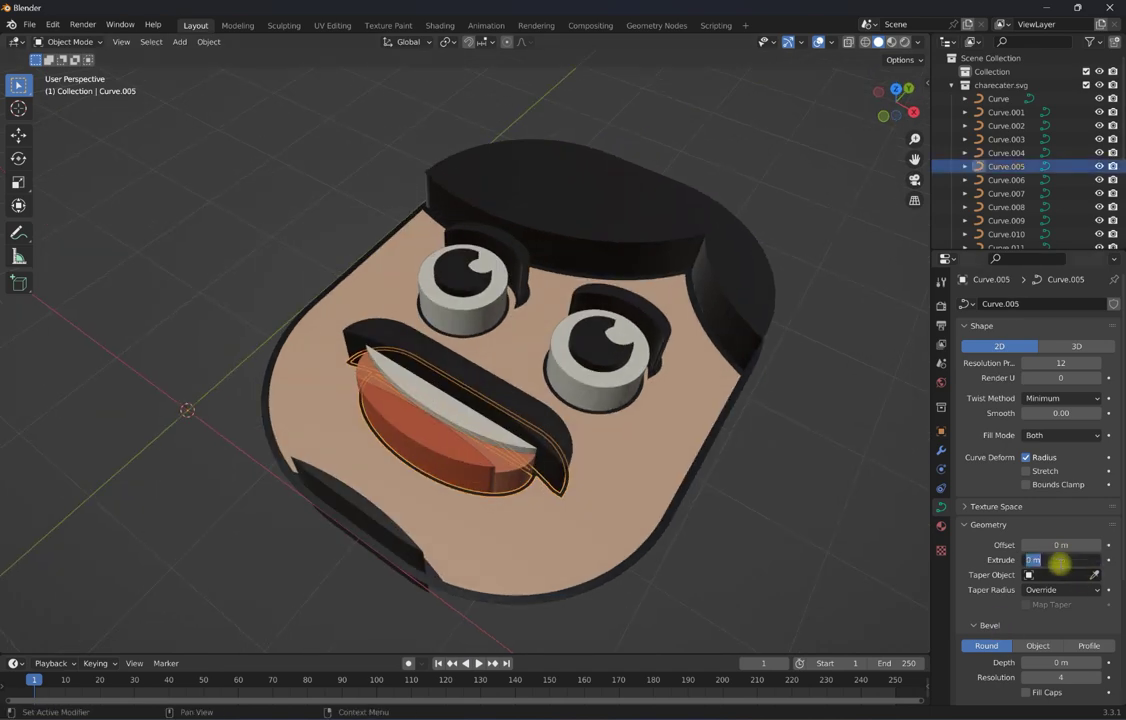
{"action": "type", "text": "0.010"}
{"action": "key", "text": "Return"}
Give the base skin shape of the face a 0.006 extrusion.
{"action": "mouse_move", "coordinate": [608, 503]}
{"action": "middle_mouse_down"}
{"action": "mouse_move", "coordinate": [555, 448]}
{"action": "mouse_move", "coordinate": [720, 470]}
{"action": "middle_mouse_up"}
{"action": "left_click", "coordinate": [555, 448]}
{"action": "left_click", "coordinate": [1060, 560]}
{"action": "type", "text": "006"}
{"action": "key", "text": "Return"}
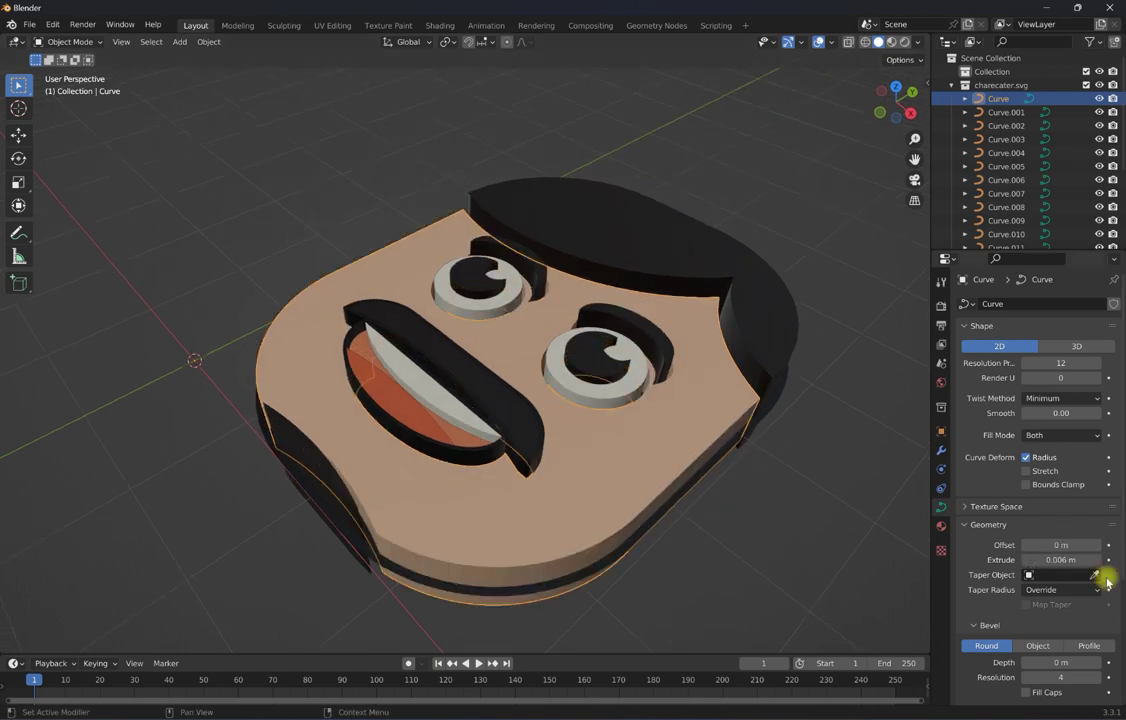
Extrude the face's outer ring to 0.012 and reselect it.
{"action": "mouse_move", "coordinate": [640, 480]}
{"action": "middle_mouse_down"}
{"action": "mouse_move", "coordinate": [671, 493]}
{"action": "mouse_move", "coordinate": [731, 570]}
{"action": "mouse_move", "coordinate": [747, 613]}
{"action": "mouse_move", "coordinate": [699, 500]}
{"action": "mouse_move", "coordinate": [673, 485]}
{"action": "mouse_move", "coordinate": [706, 523]}
{"action": "middle_mouse_up"}
{"action": "left_click", "coordinate": [706, 523]}
{"action": "left_click", "coordinate": [1060, 560]}
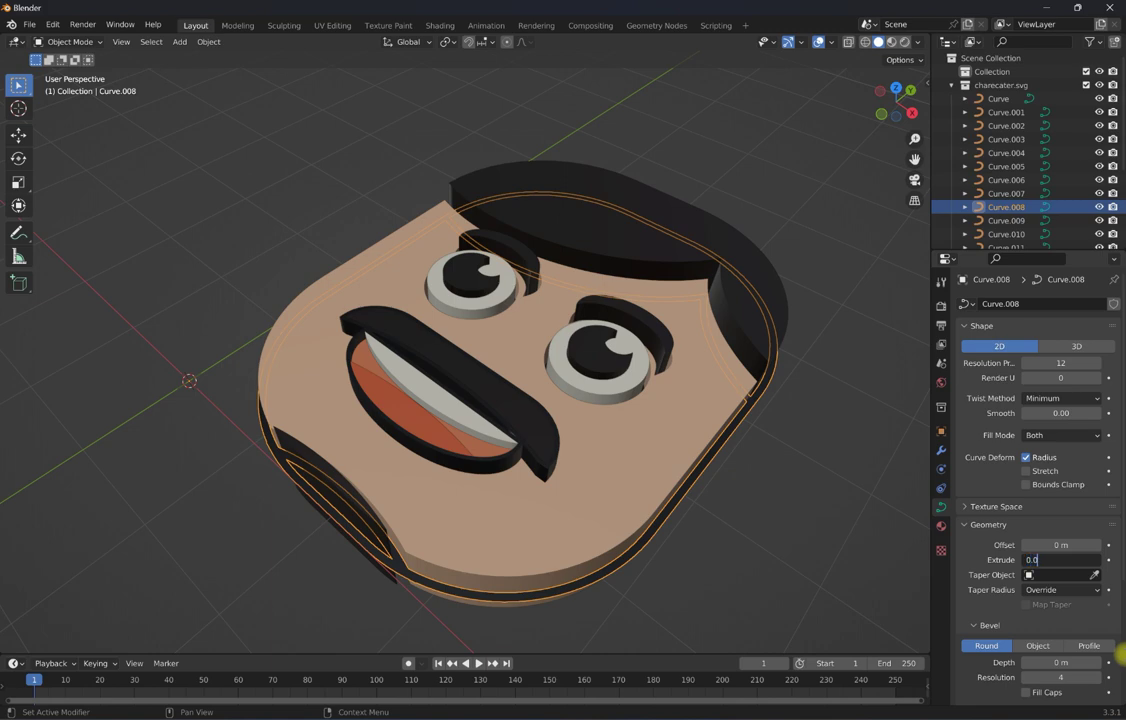
{"action": "type", "text": "12"}
{"action": "key", "text": "Return"}
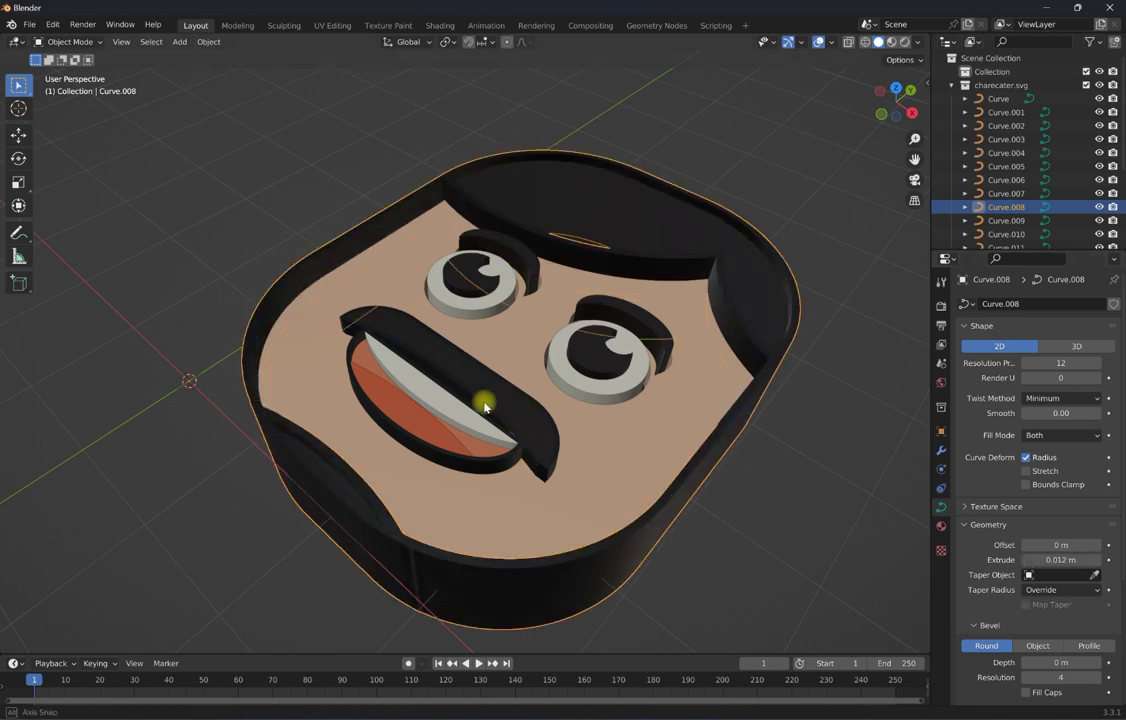
{"action": "mouse_move", "coordinate": [484, 405]}
{"action": "middle_mouse_down"}
{"action": "mouse_move", "coordinate": [515, 442]}
{"action": "mouse_move", "coordinate": [482, 410]}
{"action": "mouse_move", "coordinate": [779, 477]}
{"action": "middle_mouse_up"}
{"action": "left_click", "coordinate": [726, 386]}
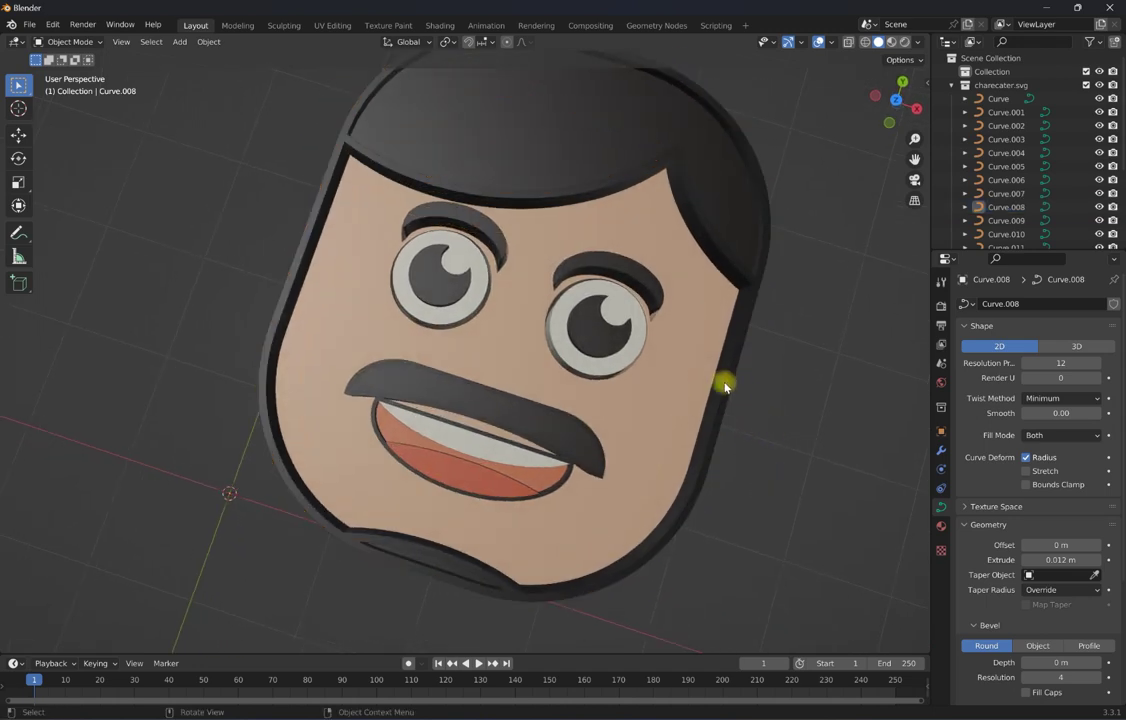
{"action": "left_click", "coordinate": [729, 367]}
{"action": "middle_click_drag", "start_coordinate": [729, 367], "coordinate": [726, 355]}
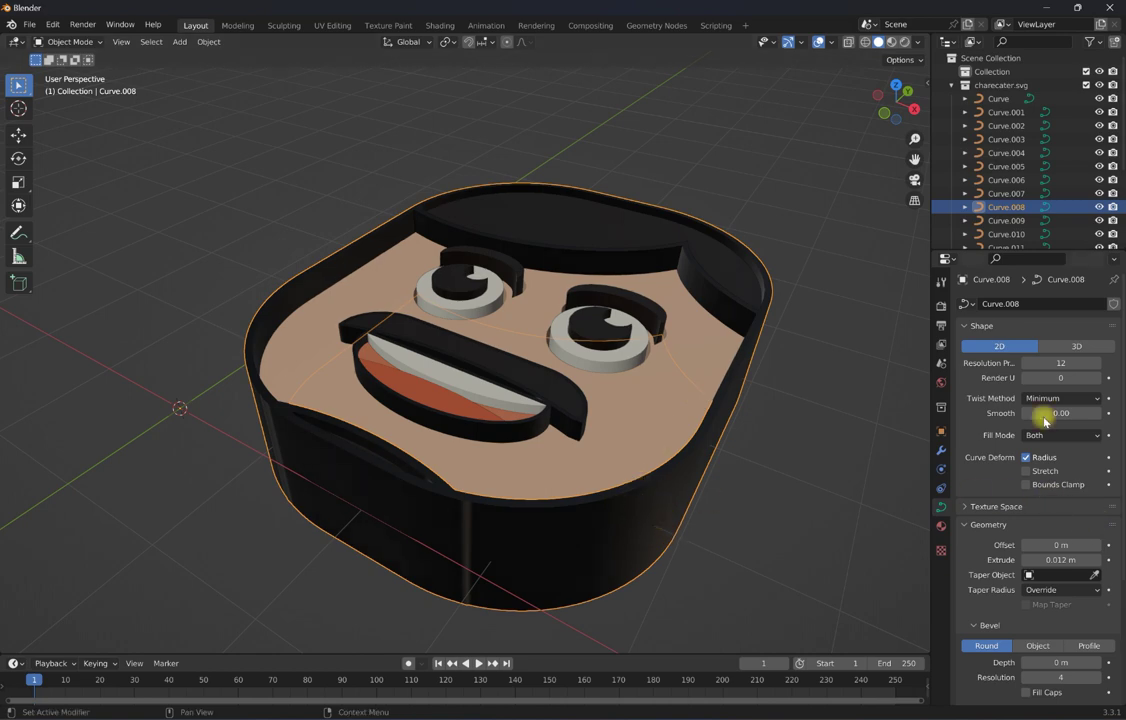
Replace the rim's SVGMat with a new Material.001 and expand its Preview.
{"action": "left_click", "coordinate": [940, 528]}
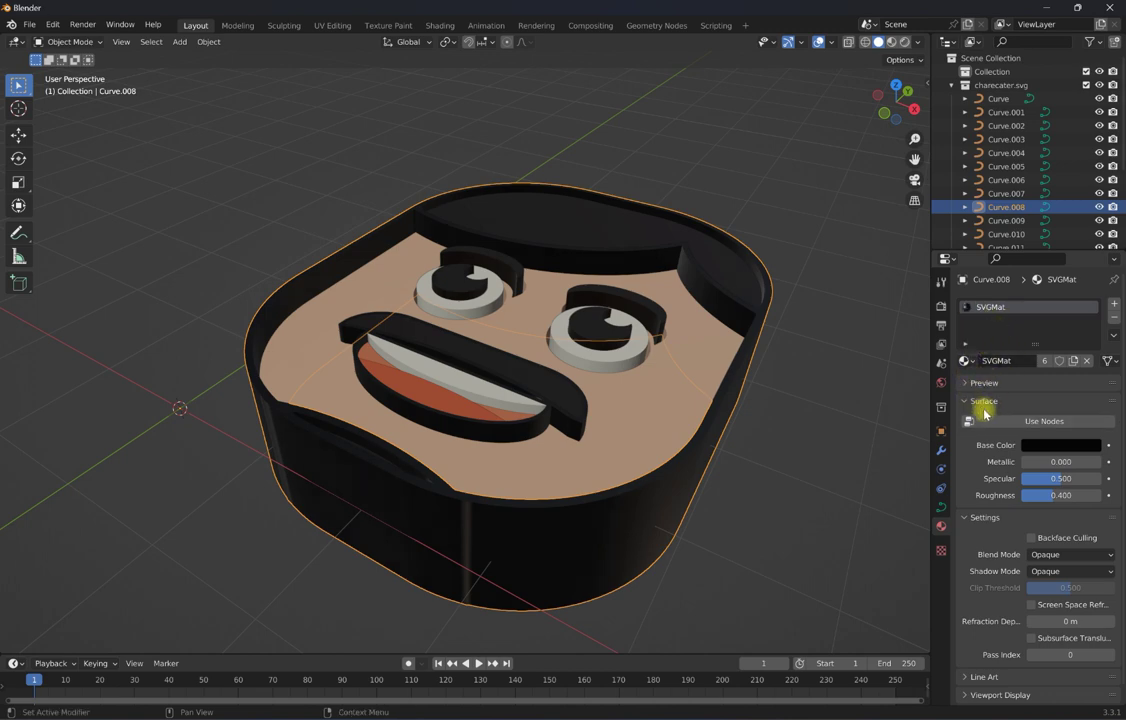
{"action": "key", "text": "Delete"}
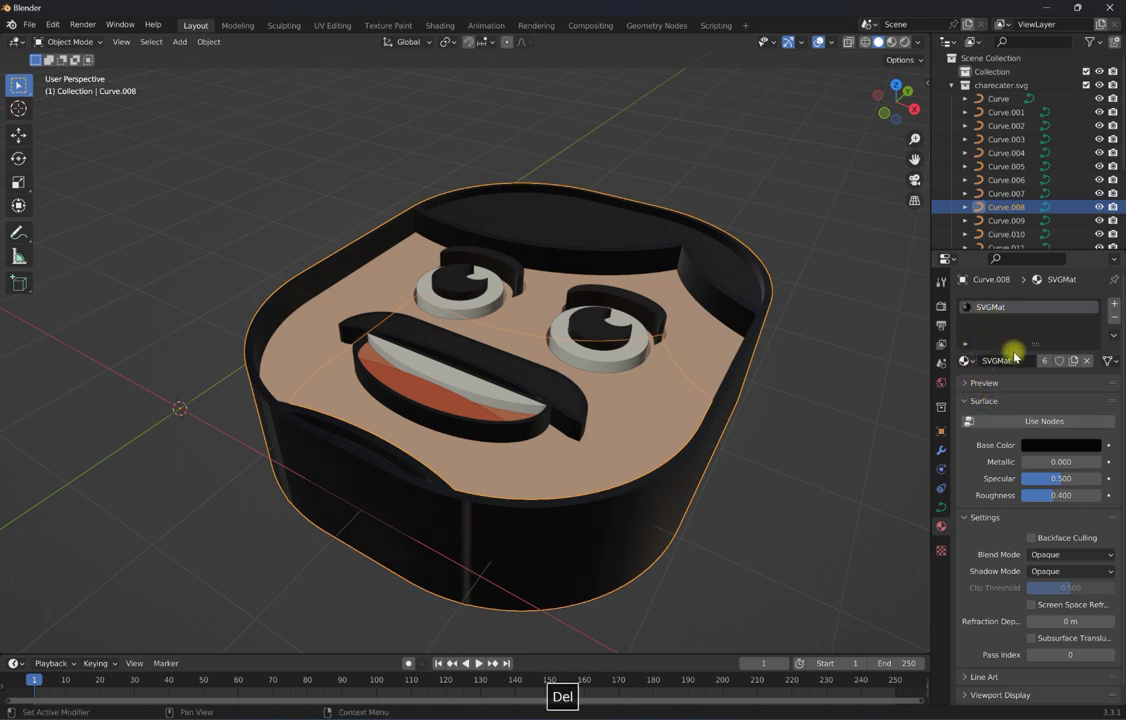
{"action": "right_click", "coordinate": [997, 308]}
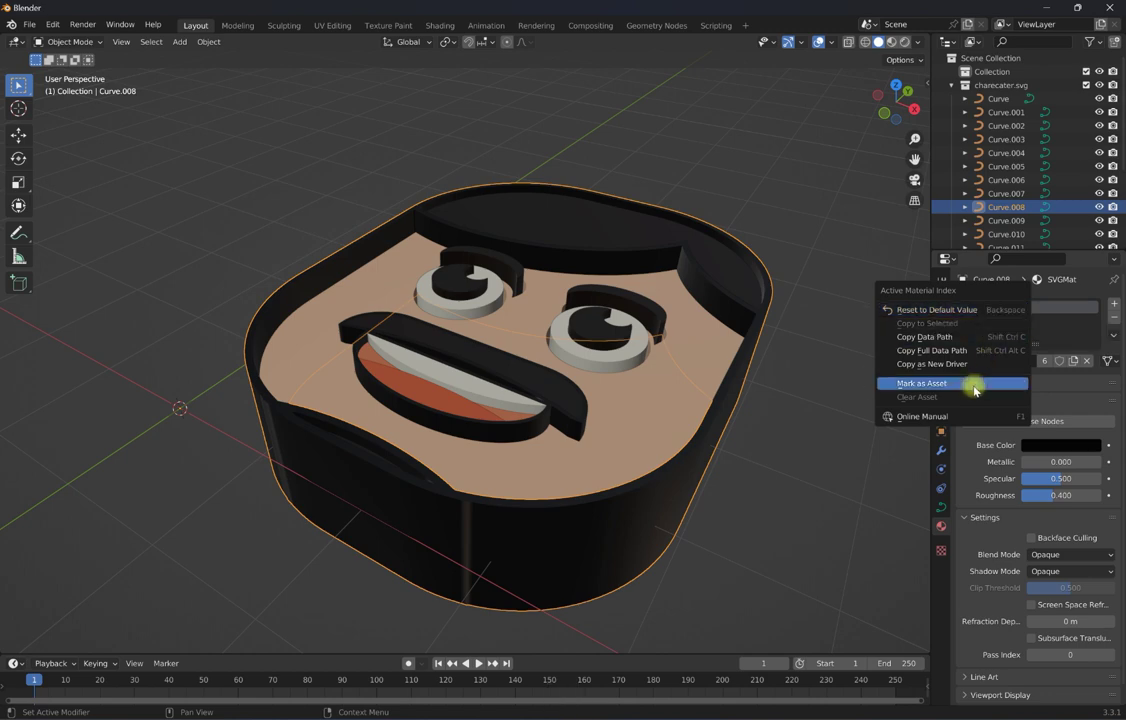
{"action": "left_click", "coordinate": [1087, 360]}
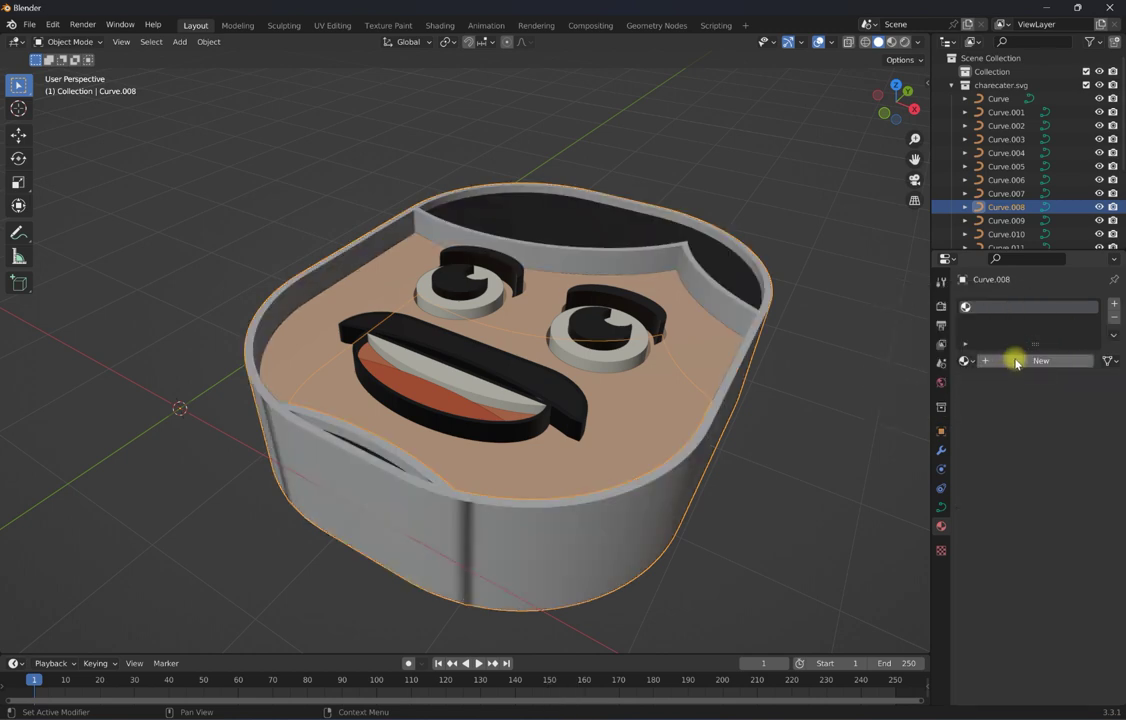
{"action": "left_click", "coordinate": [990, 360]}
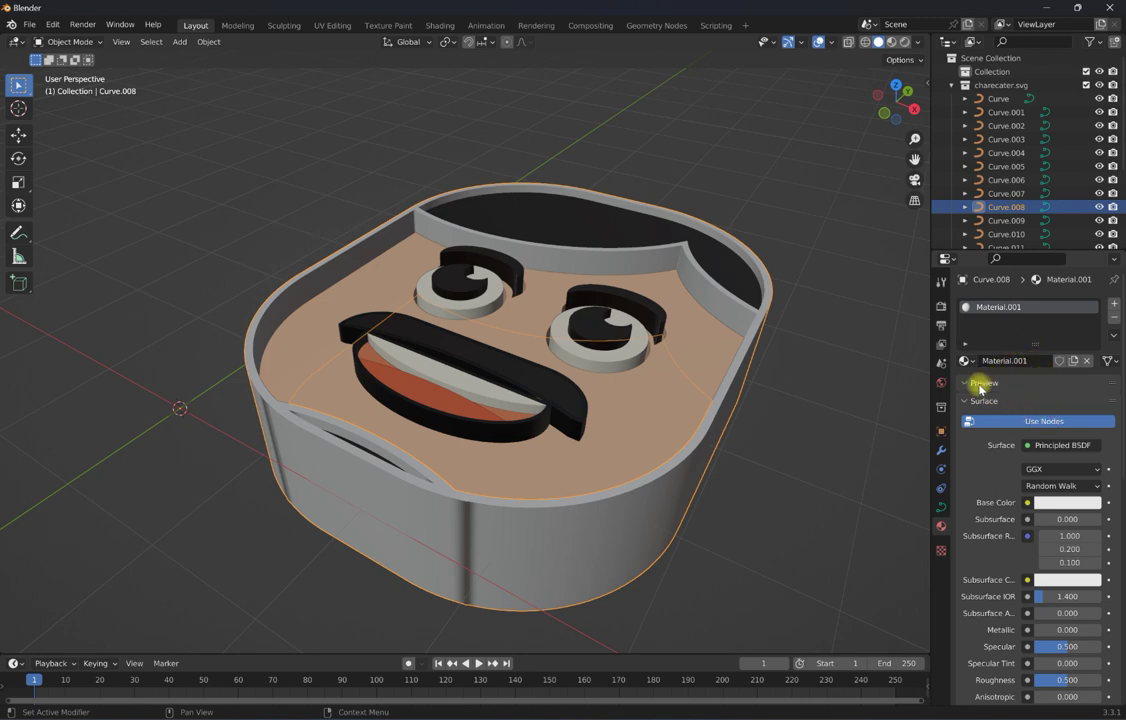
{"action": "left_click", "coordinate": [975, 383]}
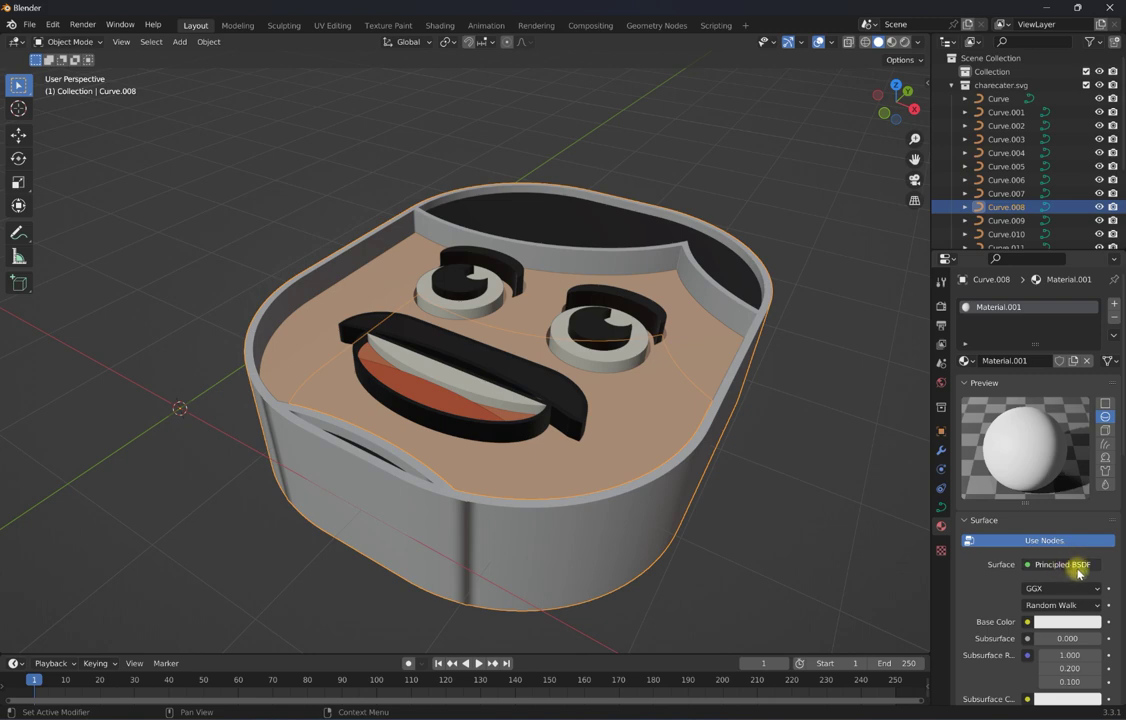
{"action": "left_click", "coordinate": [1078, 566]}
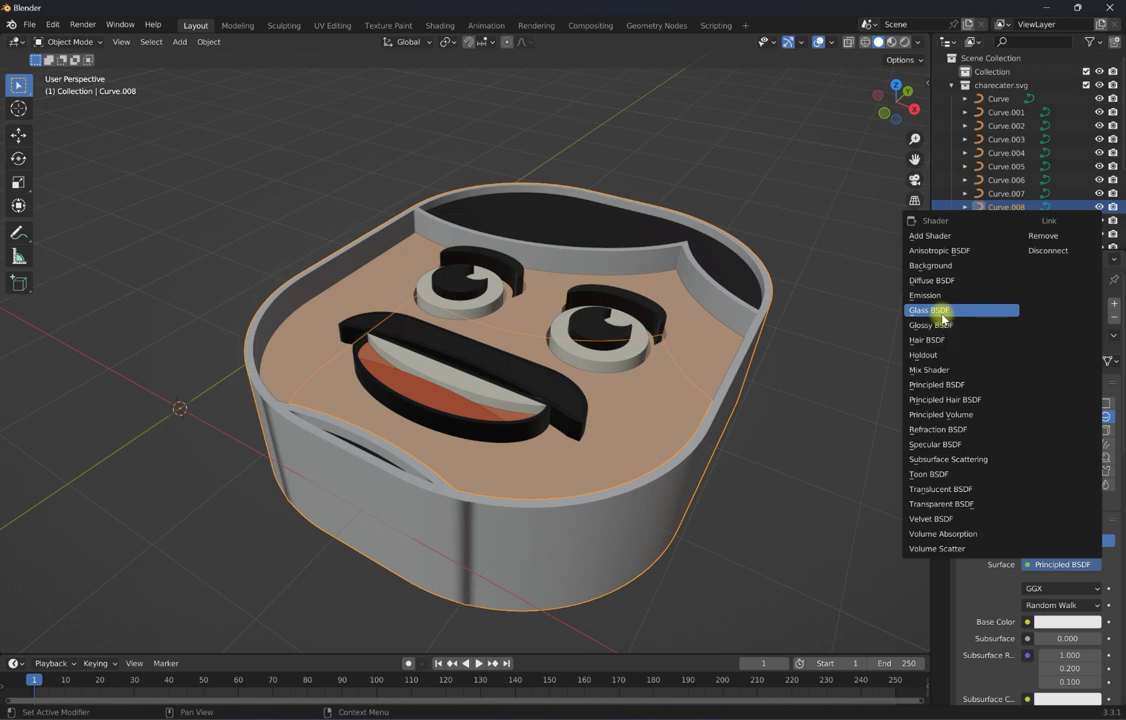
Set the rim material to Glass BSDF with IOR 10.350 and roughness 0.160.
{"action": "left_click", "coordinate": [930, 312]}
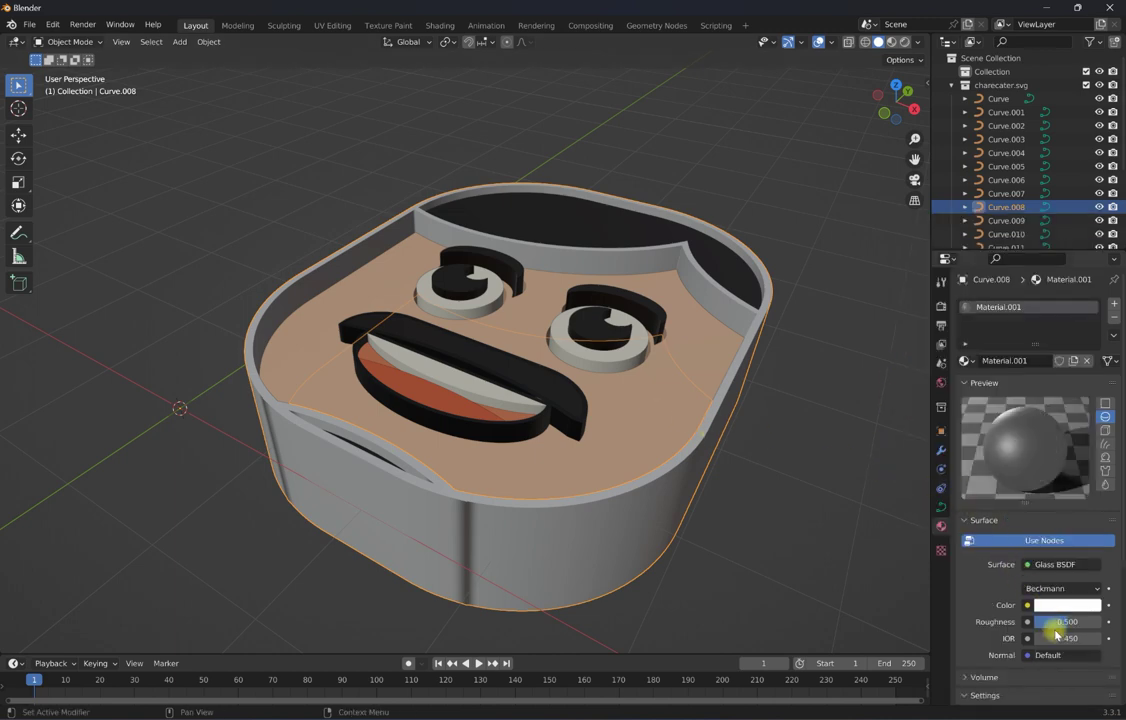
{"action": "left_click_drag", "start_coordinate": [1053, 640], "coordinate": [1088, 639]}
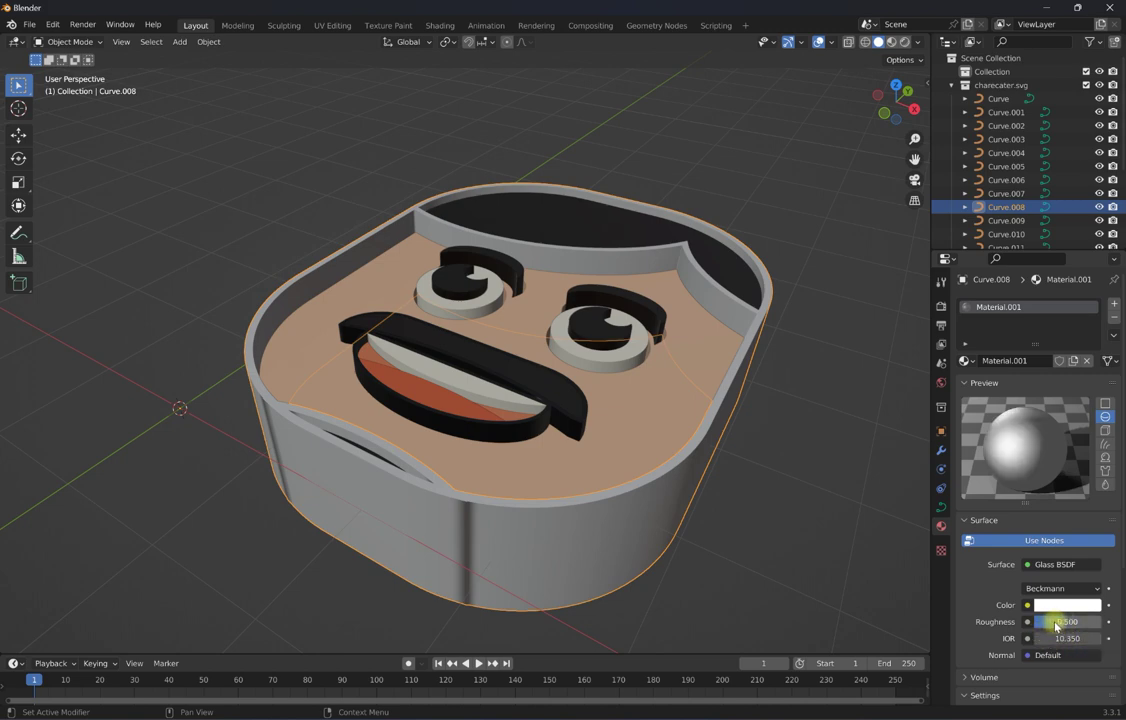
{"action": "left_click_drag", "start_coordinate": [1052, 621], "coordinate": [1028, 612]}
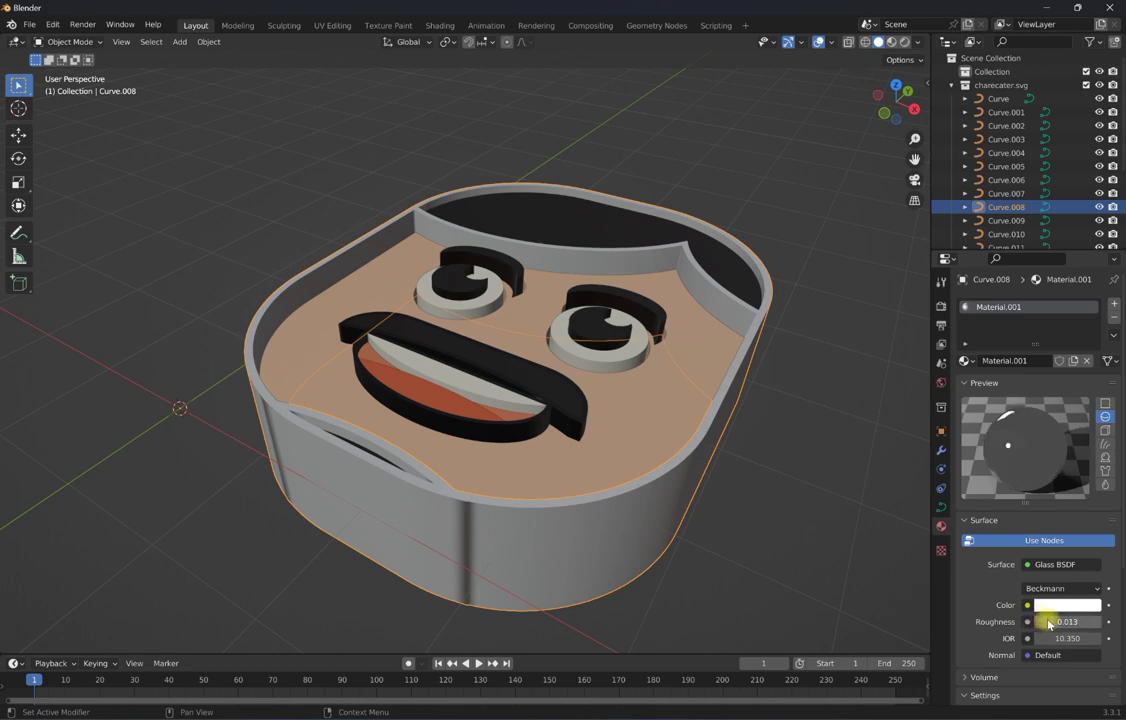
{"action": "left_click_drag", "start_coordinate": [1046, 622], "coordinate": [1062, 622]}
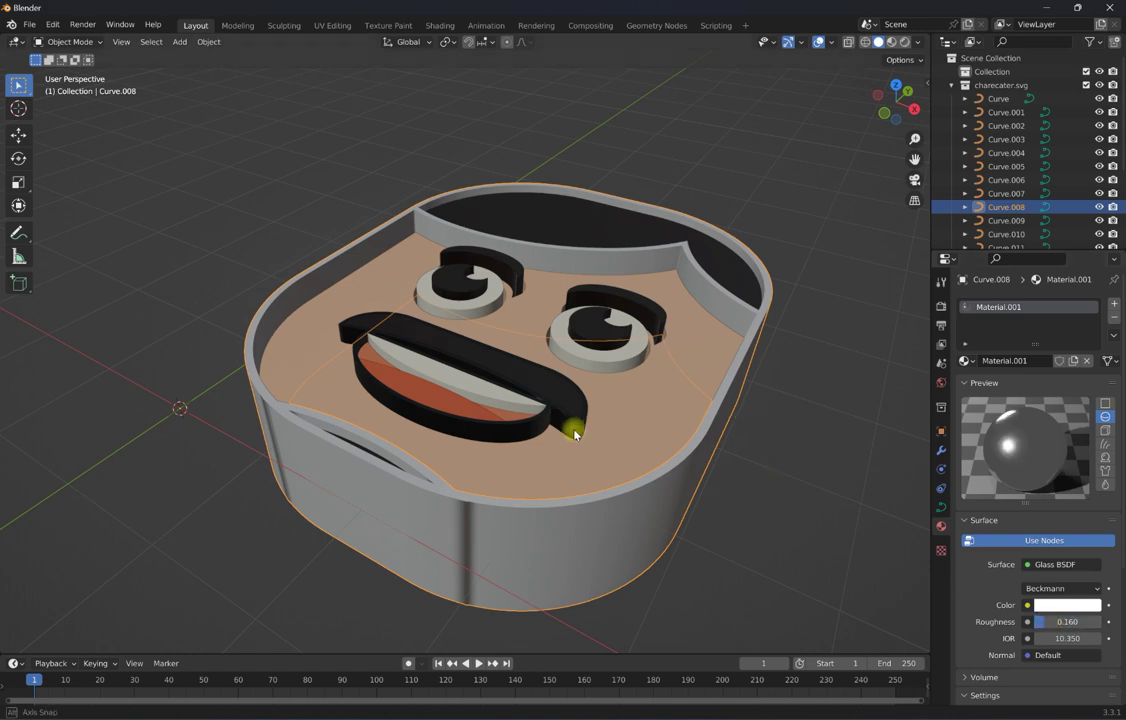
{"action": "mouse_move", "coordinate": [573, 428]}
{"action": "middle_mouse_down"}
{"action": "mouse_move", "coordinate": [606, 490]}
{"action": "mouse_move", "coordinate": [660, 470]}
{"action": "middle_mouse_up"}
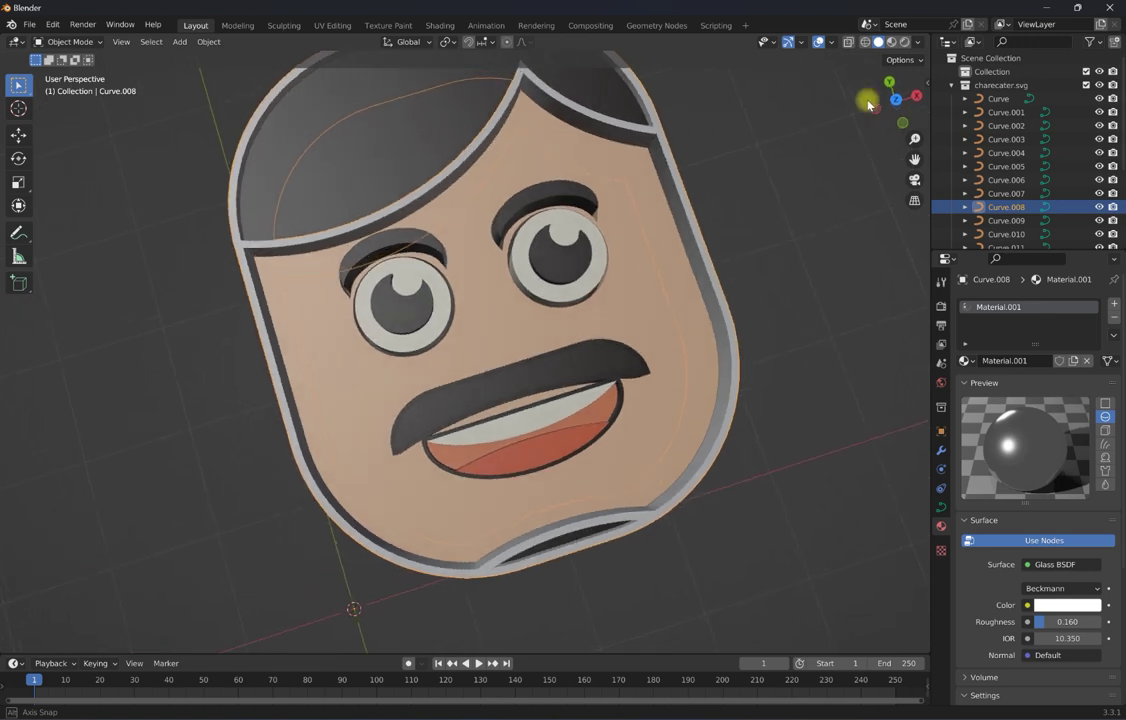
Enable rendered viewport shading and set the render engine to Cycles.
{"action": "left_click", "coordinate": [906, 43]}
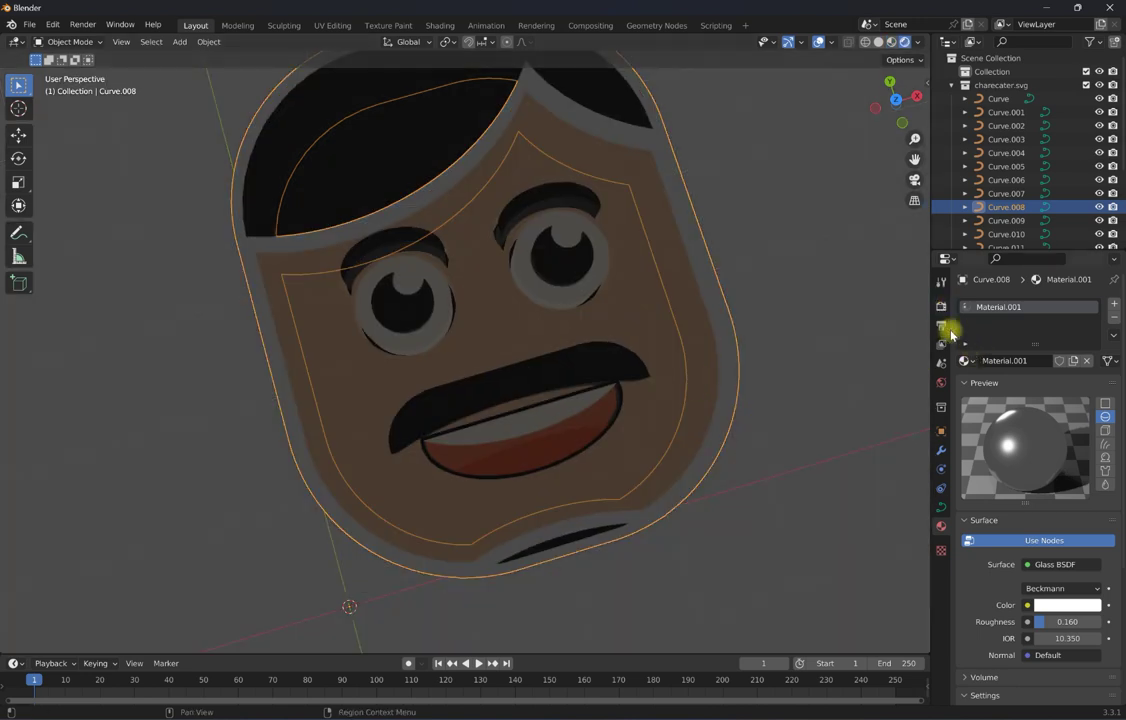
{"action": "left_click", "coordinate": [940, 325]}
{"action": "left_click", "coordinate": [940, 306]}
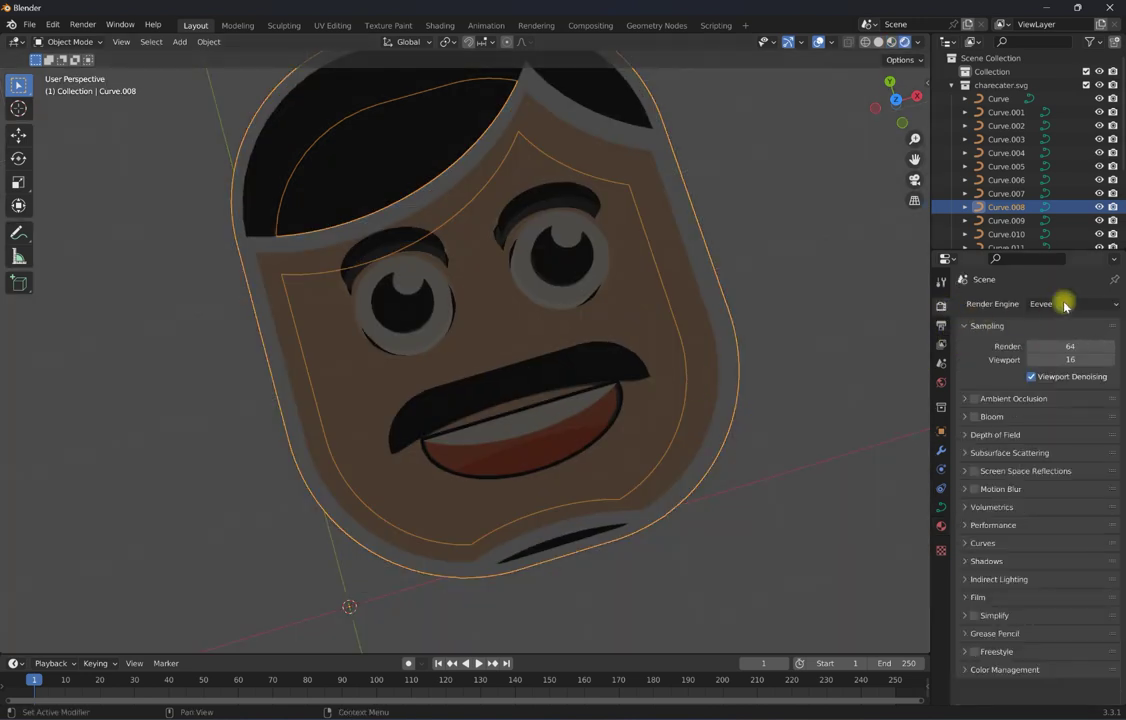
{"action": "left_click", "coordinate": [1066, 304]}
{"action": "left_click", "coordinate": [1054, 353]}
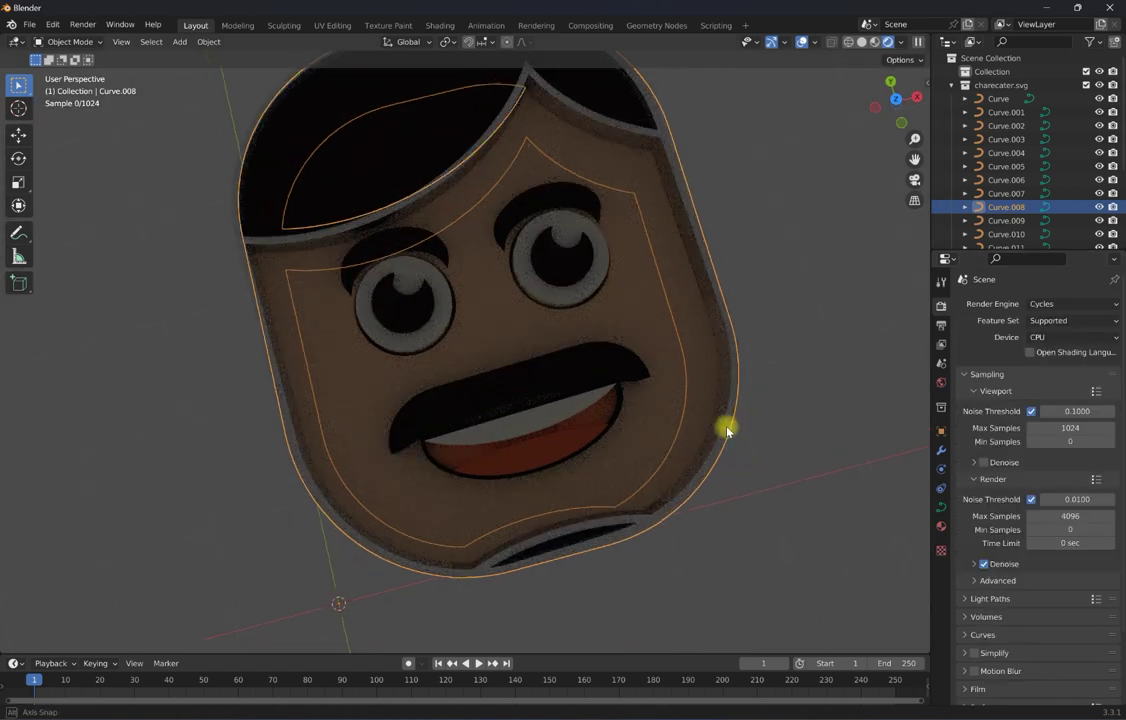
{"action": "mouse_move", "coordinate": [726, 427]}
{"action": "middle_mouse_down"}
{"action": "mouse_move", "coordinate": [680, 344]}
{"action": "mouse_move", "coordinate": [616, 329]}
{"action": "mouse_move", "coordinate": [603, 334]}
{"action": "mouse_move", "coordinate": [610, 367]}
{"action": "middle_mouse_up"}
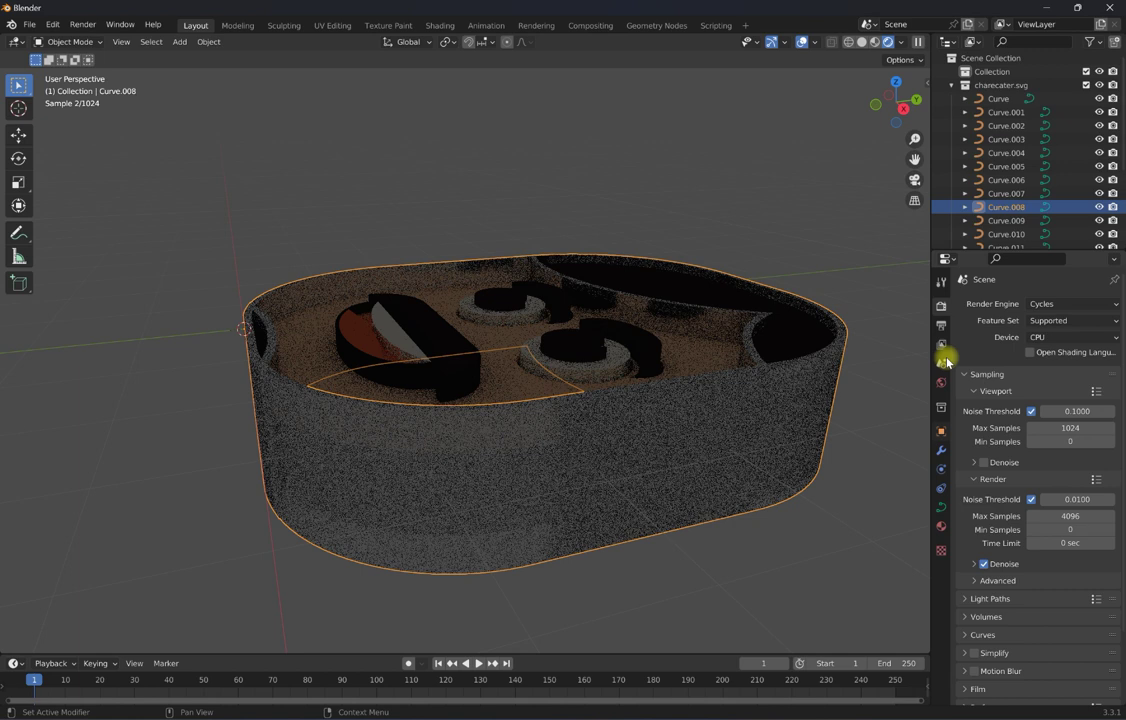
Thin the face curve's extrusion to 0.011 m.
{"action": "left_click", "coordinate": [940, 530]}
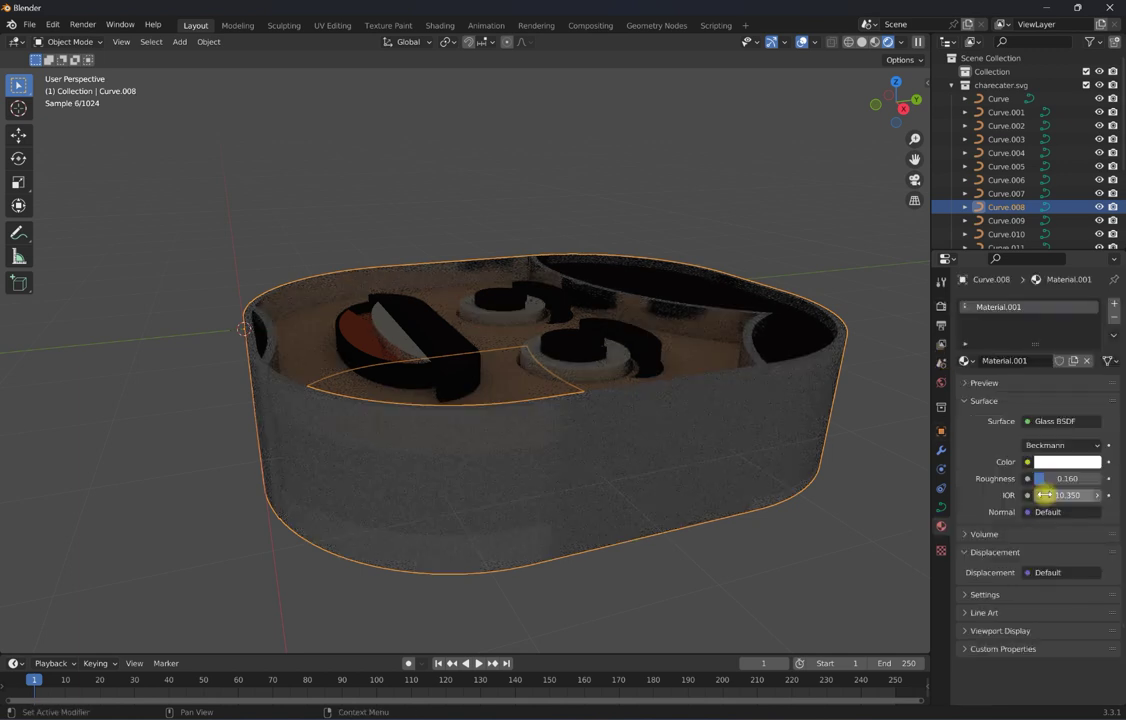
{"action": "left_click", "coordinate": [940, 507]}
{"action": "left_click", "coordinate": [1043, 560]}
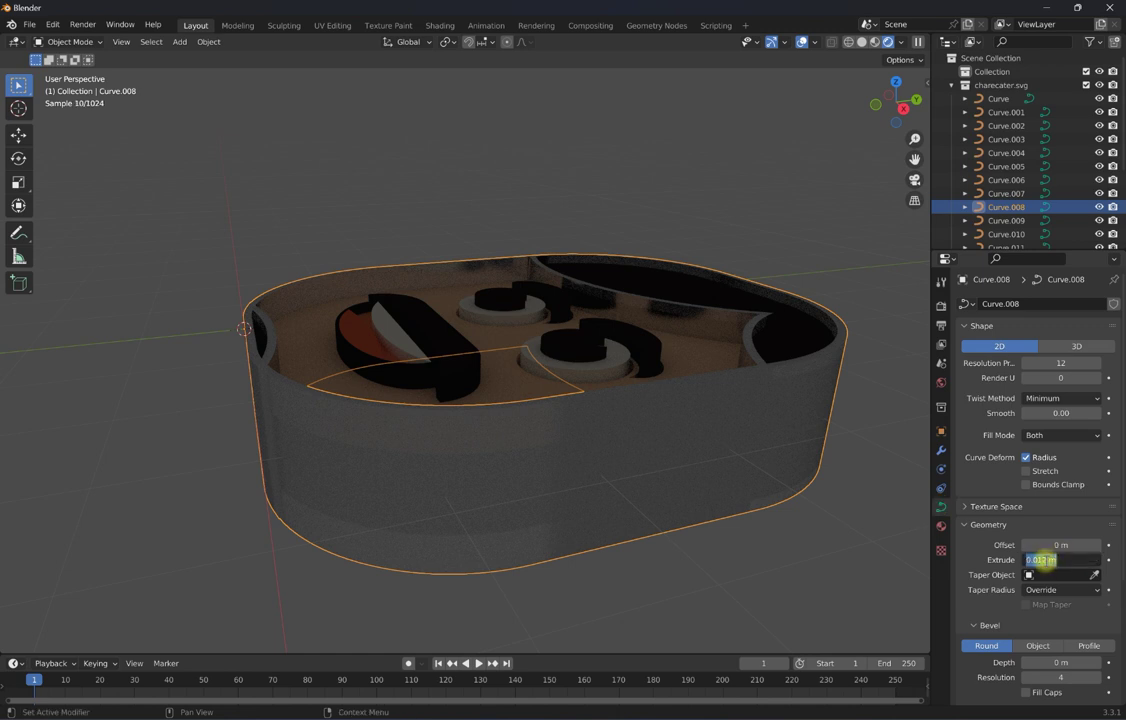
{"action": "left_click", "coordinate": [1043, 560]}
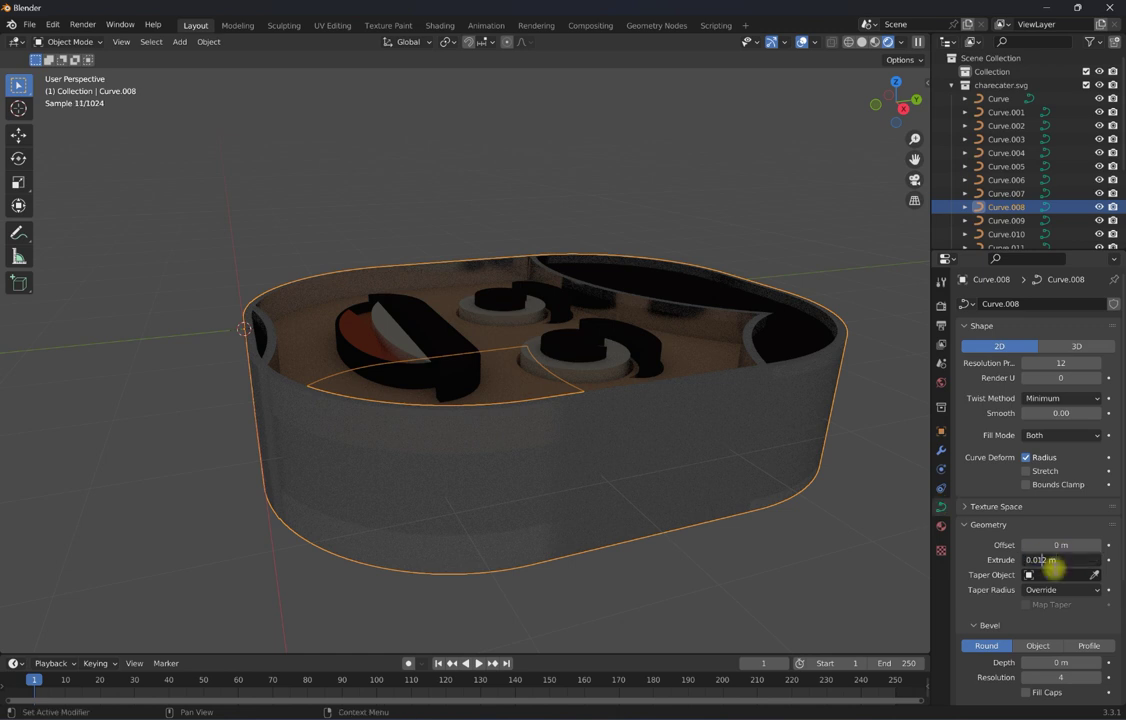
{"action": "key", "text": "Delete"}
{"action": "type", "text": "1"}
{"action": "key", "text": "Return"}
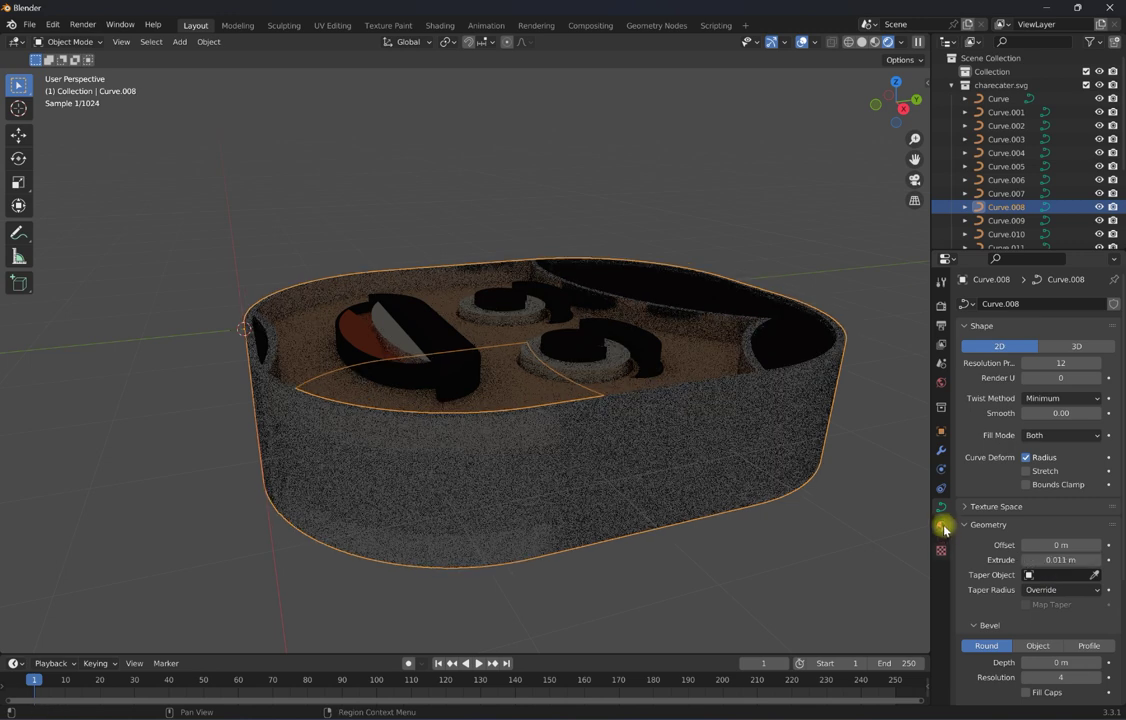
Set the face's Glass BSDF IOR to 11.850 and roughness to 0.027.
{"action": "left_click", "coordinate": [942, 528]}
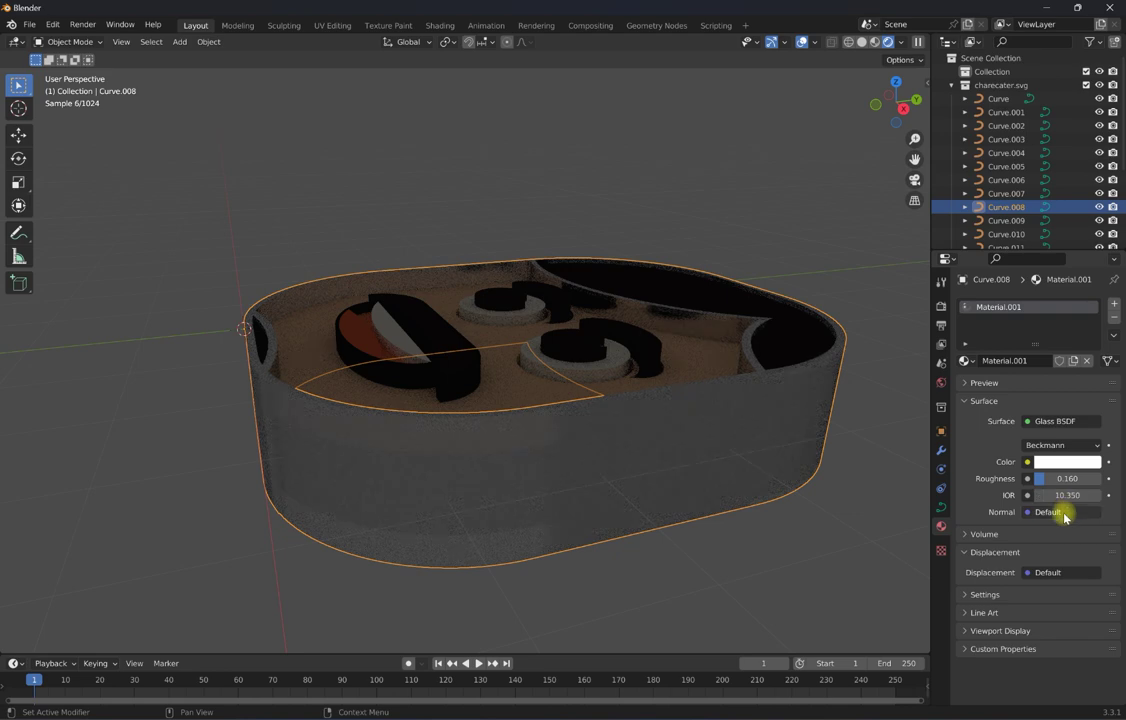
{"action": "left_click", "coordinate": [1060, 512]}
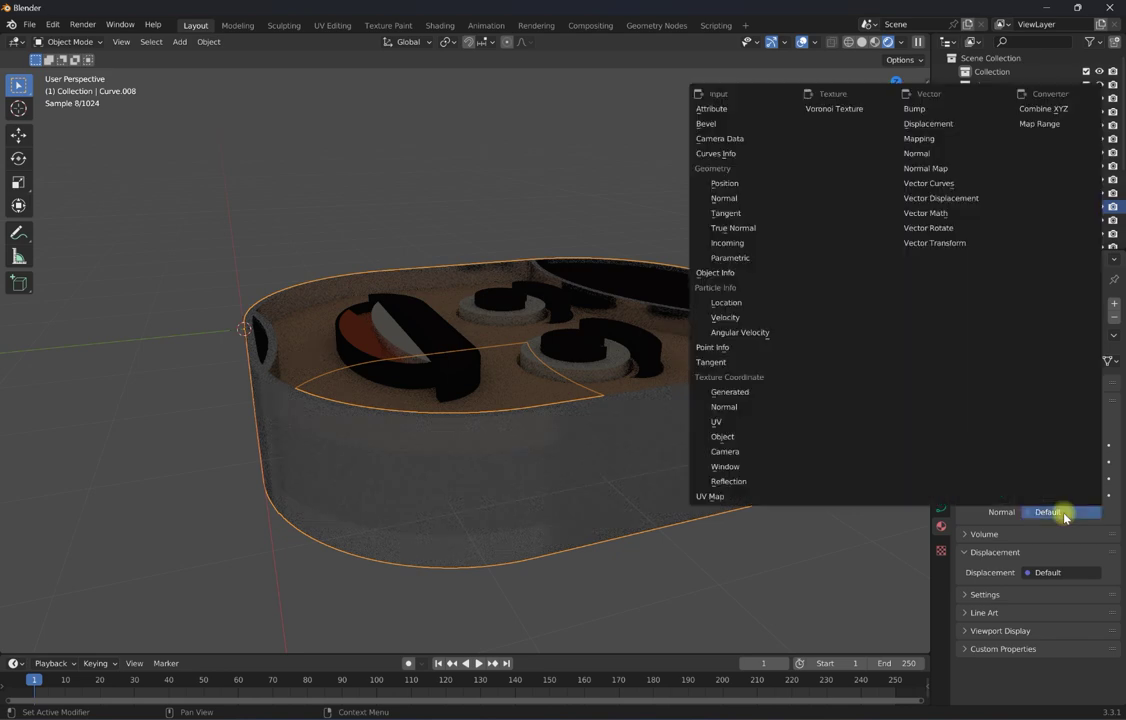
{"action": "key", "text": "Escape"}
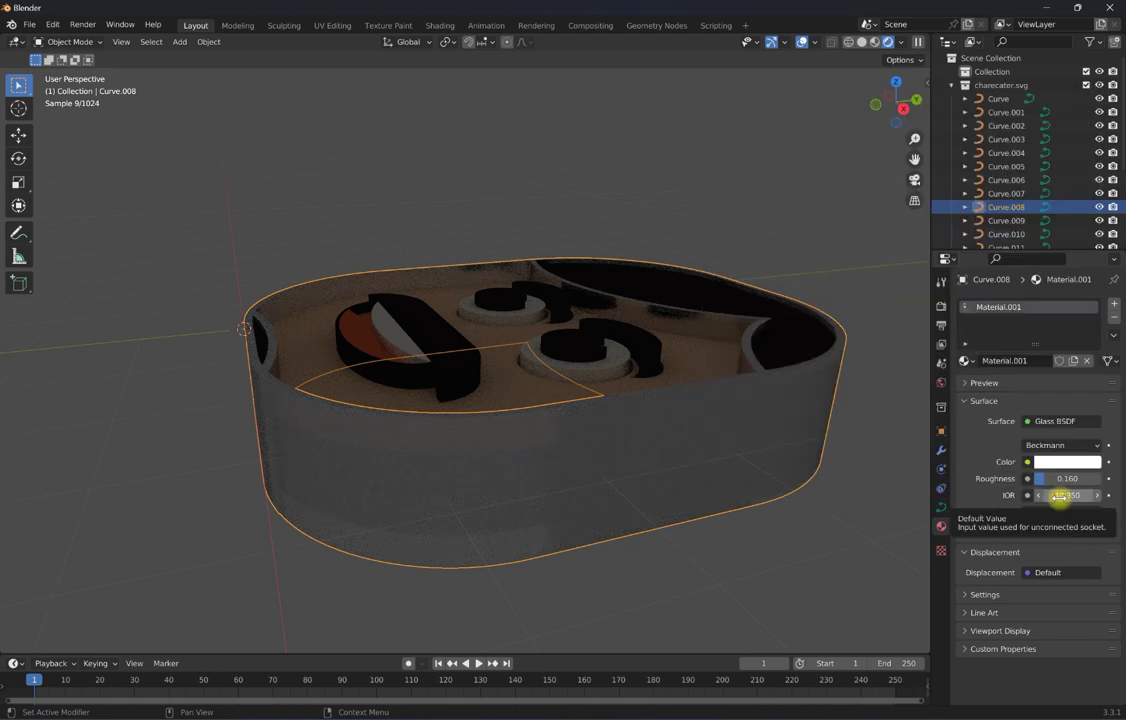
{"action": "left_click_drag", "start_coordinate": [1059, 497], "coordinate": [1060, 490]}
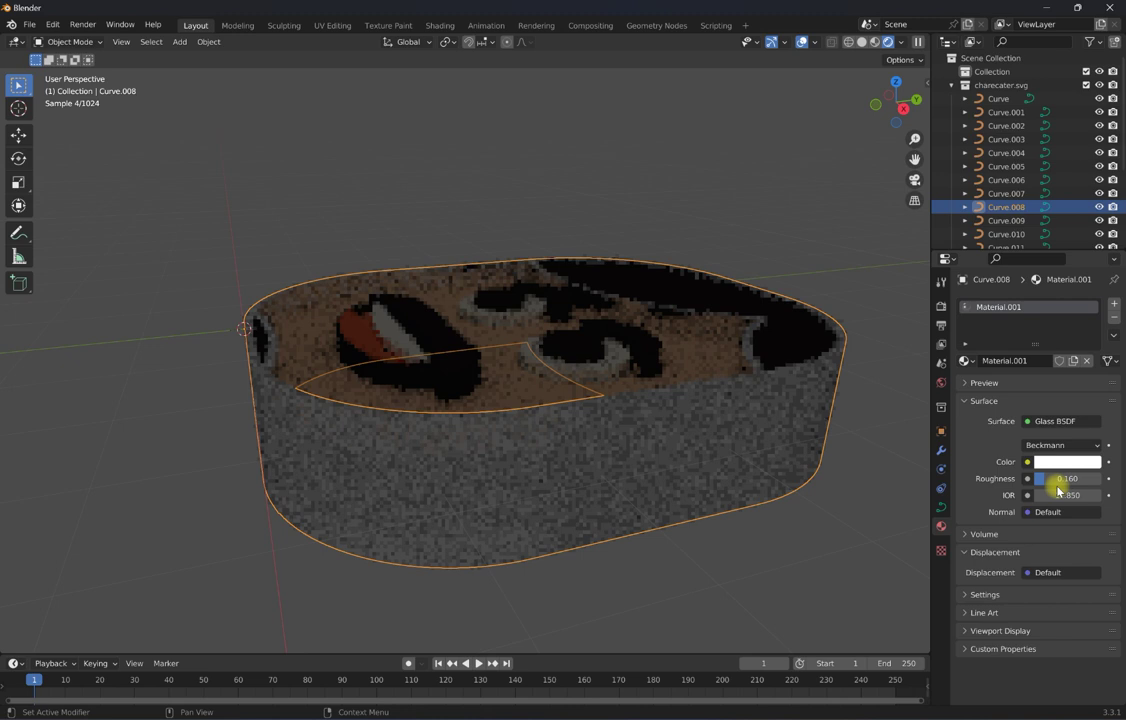
{"action": "left_click_drag", "start_coordinate": [1058, 490], "coordinate": [1043, 485]}
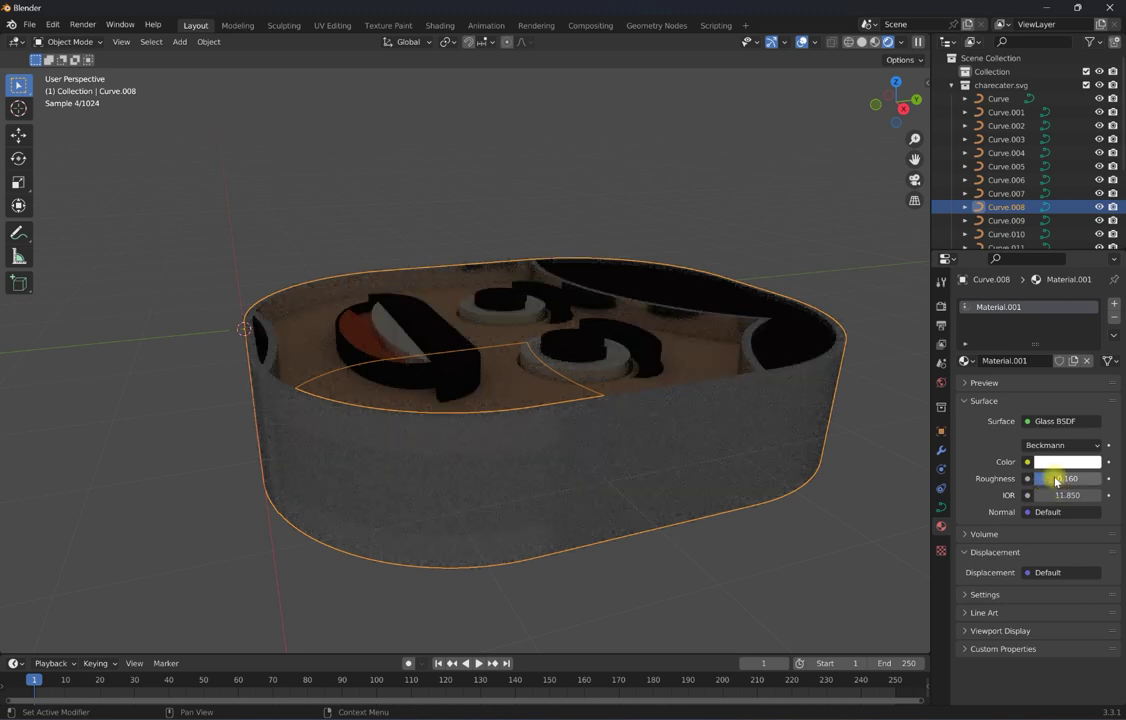
{"action": "left_click_drag", "start_coordinate": [1057, 481], "coordinate": [1035, 480]}
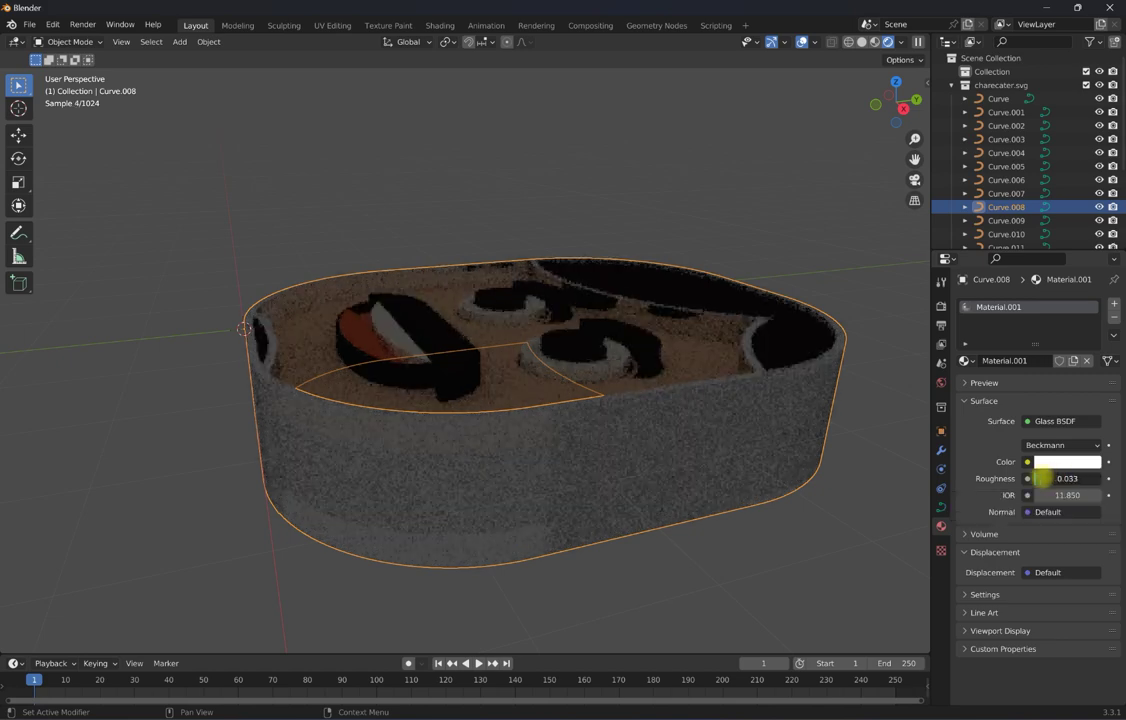
Switch the viewport from rendered preview to solid shading, briefly checking wireframe.
{"action": "mouse_move", "coordinate": [425, 315]}
{"action": "middle_mouse_down"}
{"action": "mouse_move", "coordinate": [558, 428]}
{"action": "mouse_move", "coordinate": [478, 388]}
{"action": "middle_mouse_up"}
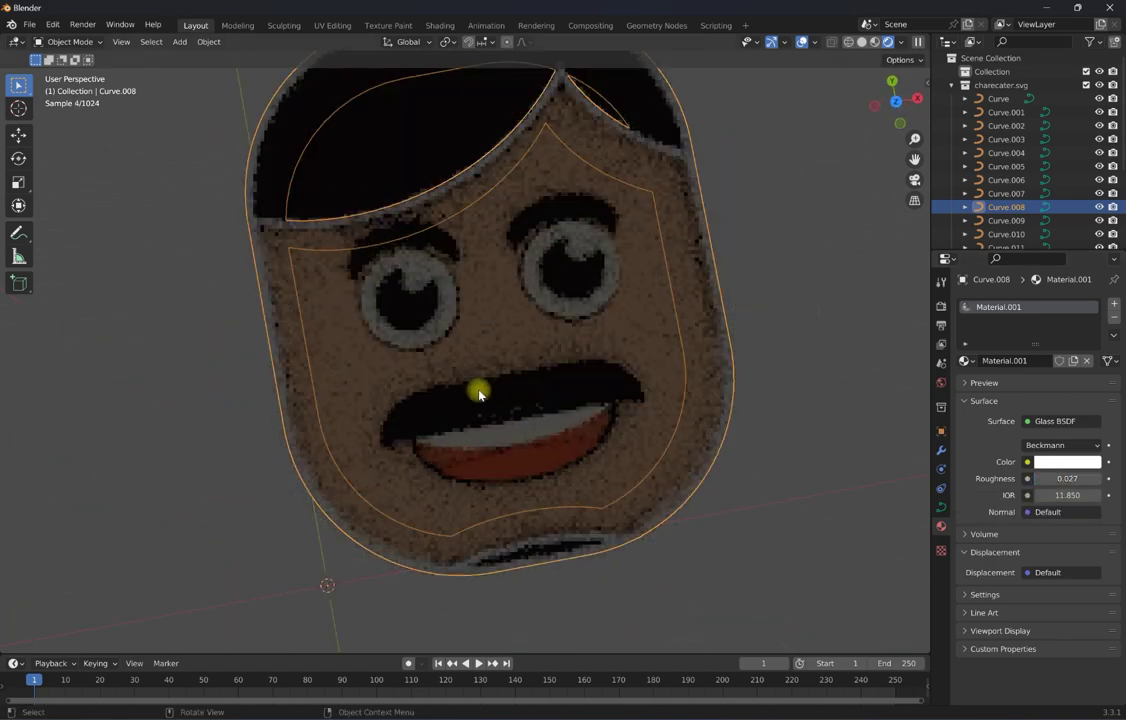
{"action": "left_click", "coordinate": [861, 41]}
{"action": "key", "text": "shift+z"}
{"action": "middle_click_drag", "start_coordinate": [583, 410], "coordinate": [787, 138]}
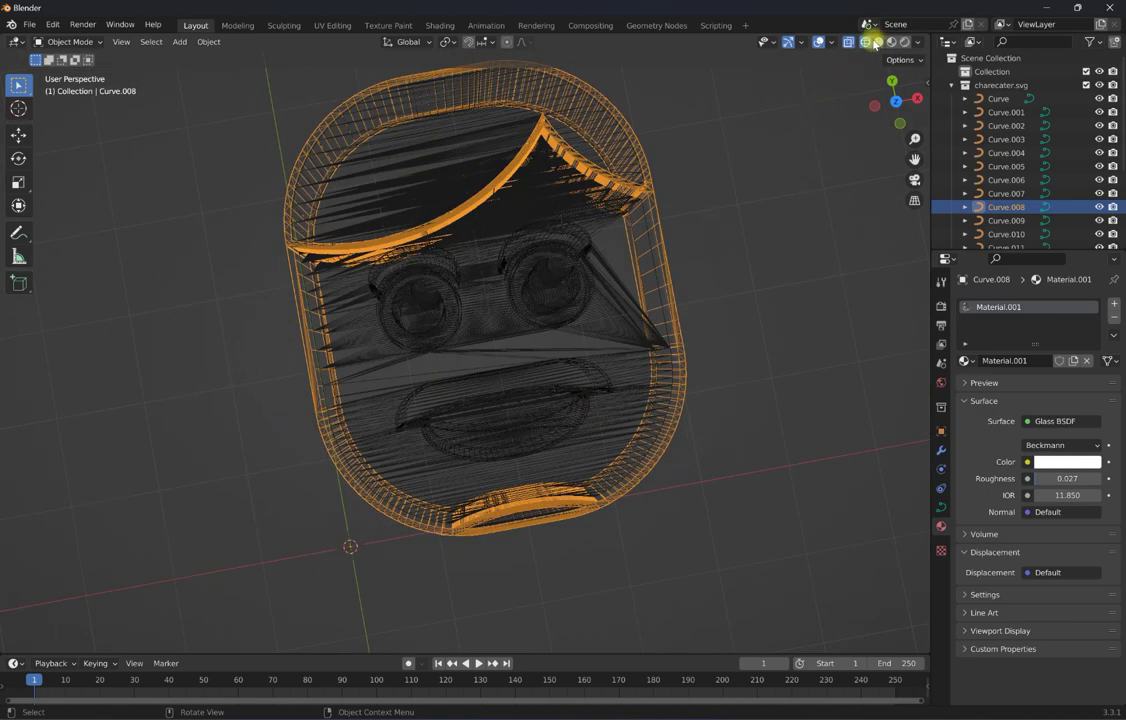
{"action": "key", "text": "shift+z"}
Box-select all the face curves together and switch to top view.
{"action": "scroll", "coordinate": [716, 374], "scroll_direction": "down", "scroll_amount": 2}
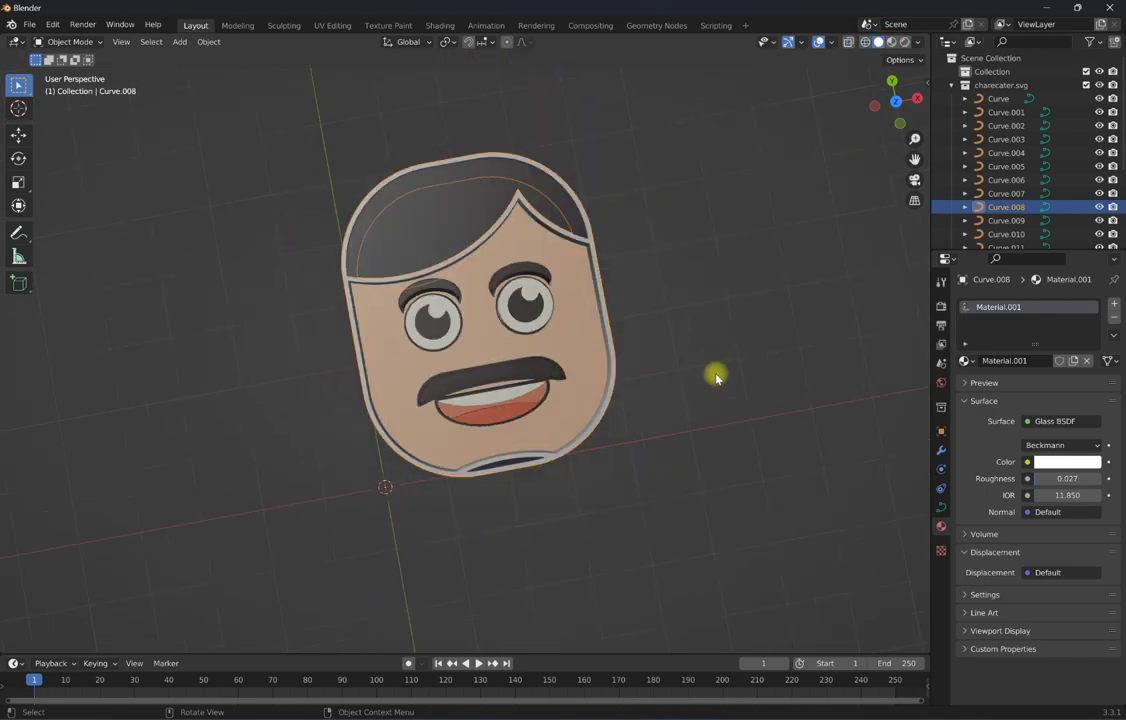
{"action": "mouse_move", "coordinate": [671, 342]}
{"action": "middle_mouse_down"}
{"action": "mouse_move", "coordinate": [573, 289]}
{"action": "mouse_move", "coordinate": [562, 307]}
{"action": "mouse_move", "coordinate": [447, 345]}
{"action": "mouse_move", "coordinate": [306, 292]}
{"action": "middle_mouse_up"}
{"action": "middle_click_drag", "start_coordinate": [301, 222], "coordinate": [728, 550]}
{"action": "key", "text": "shift+b"}
{"action": "left_click_drag", "start_coordinate": [728, 550], "coordinate": [608, 456]}
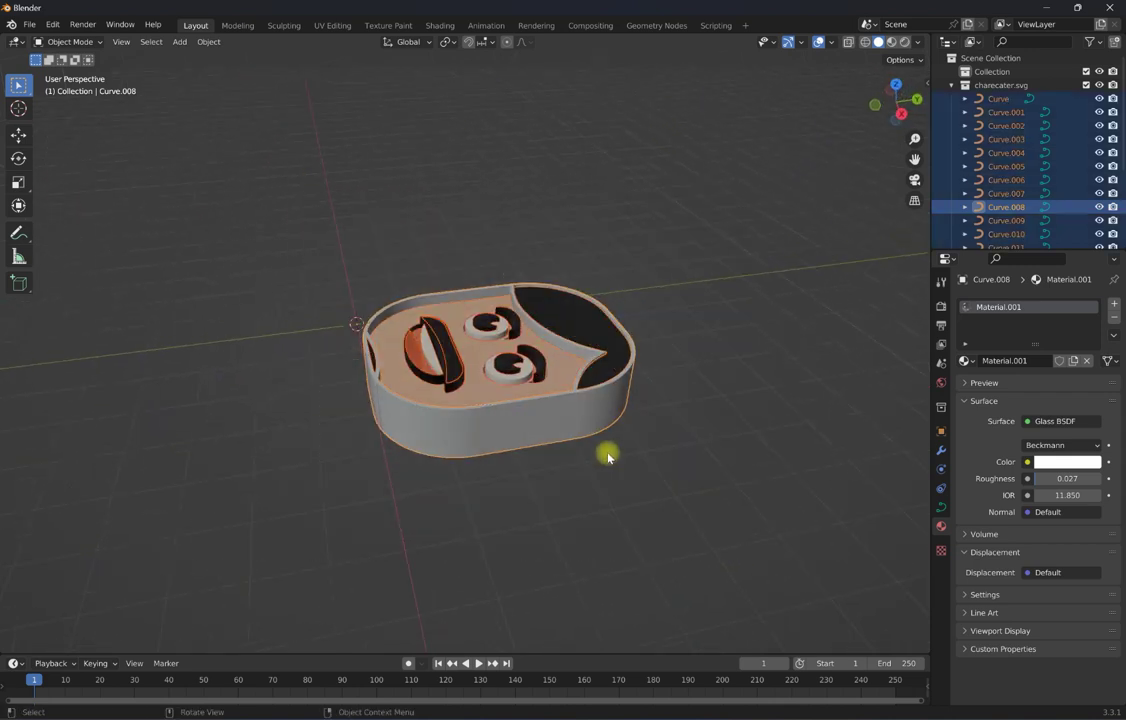
{"action": "left_click", "coordinate": [896, 86]}
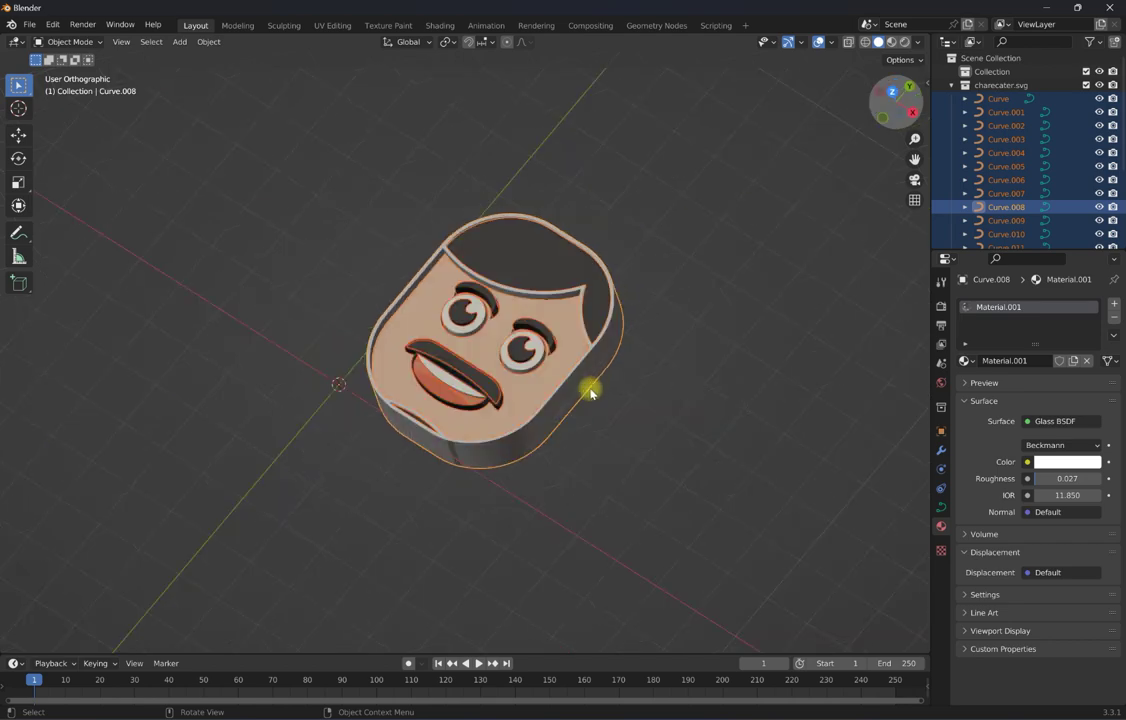
Move the selected face along X, then along Y, until it centres on the origin.
{"action": "key", "text": "g"}
{"action": "left_click", "coordinate": [508, 360]}
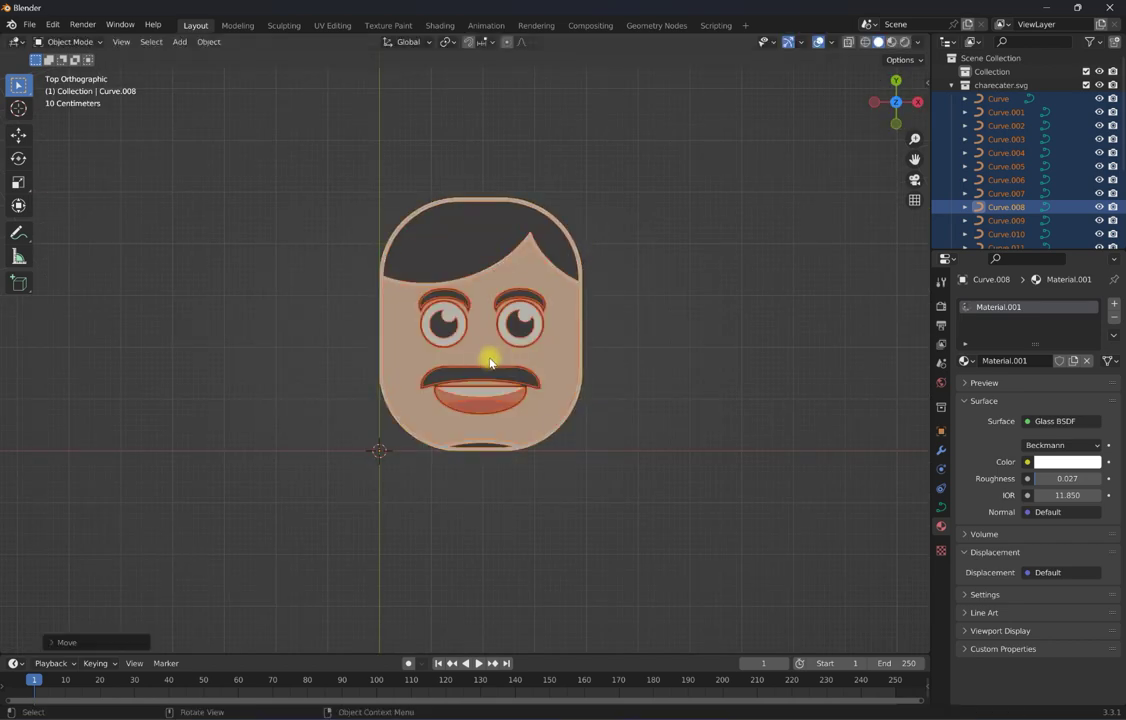
{"action": "key", "text": "g"}
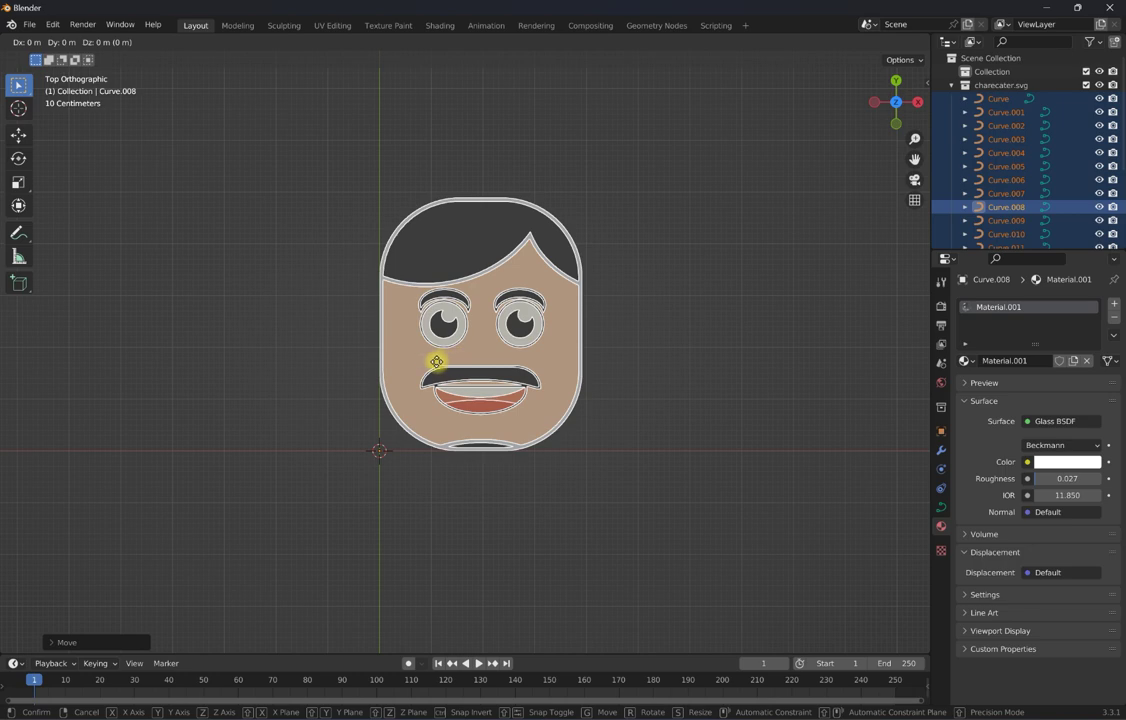
{"action": "key", "text": "x"}
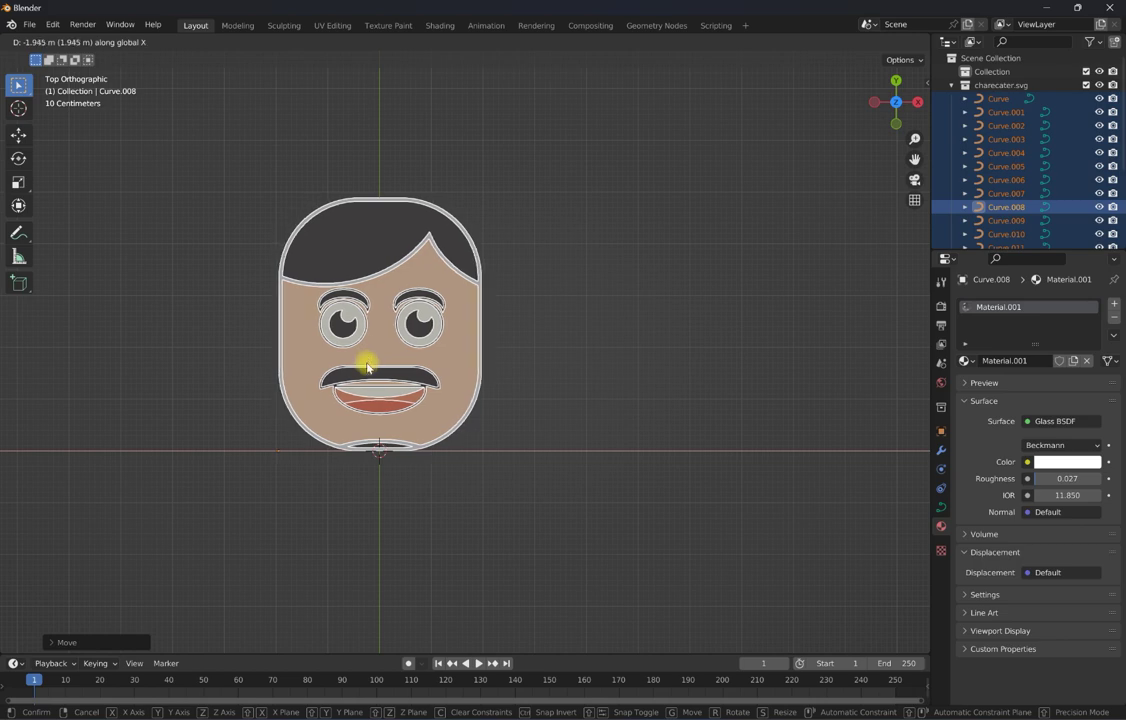
{"action": "left_click", "coordinate": [367, 366]}
{"action": "key", "text": "g"}
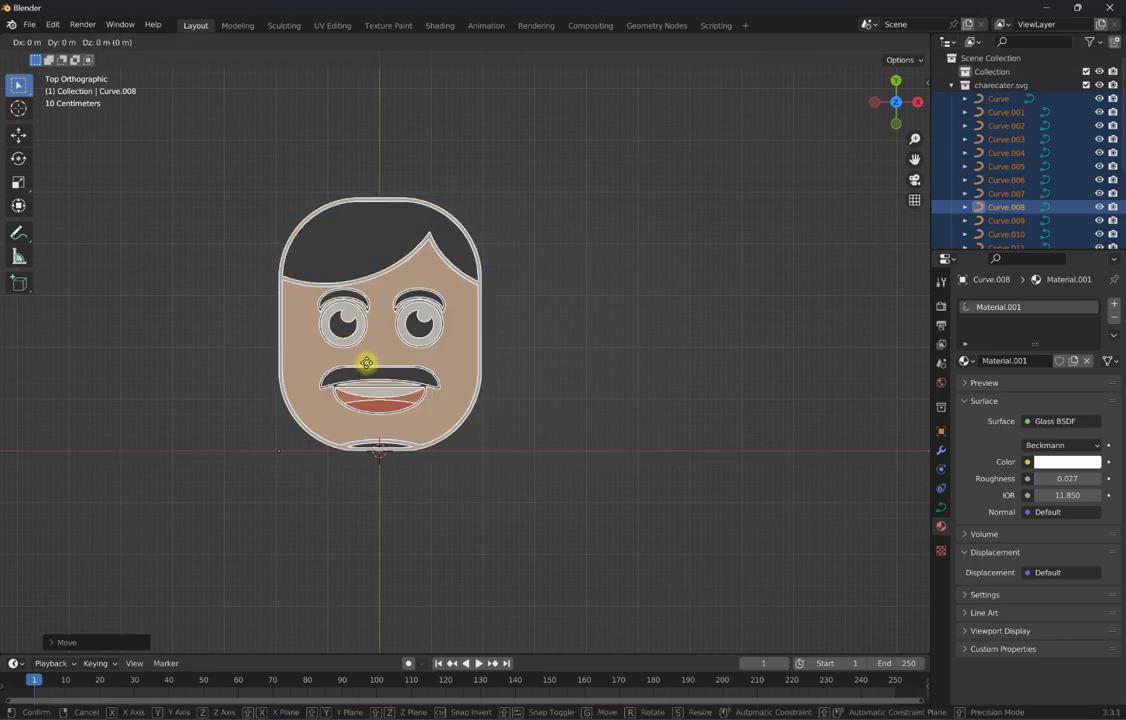
{"action": "key", "text": "y"}
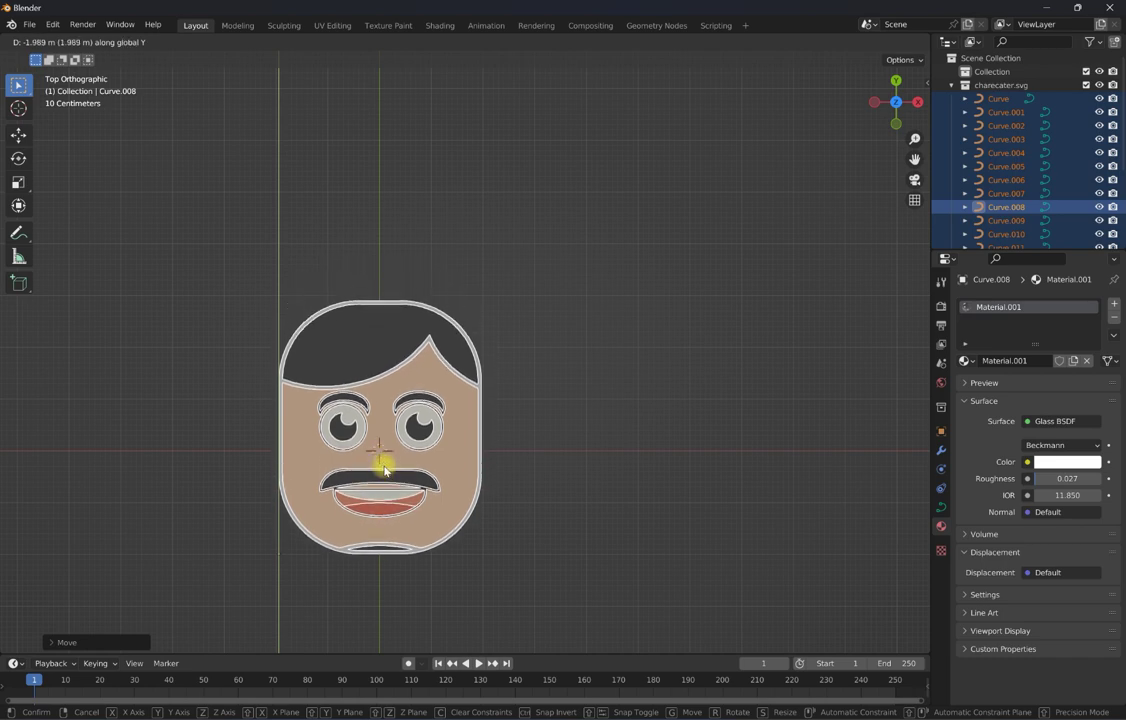
{"action": "left_click", "coordinate": [384, 469]}
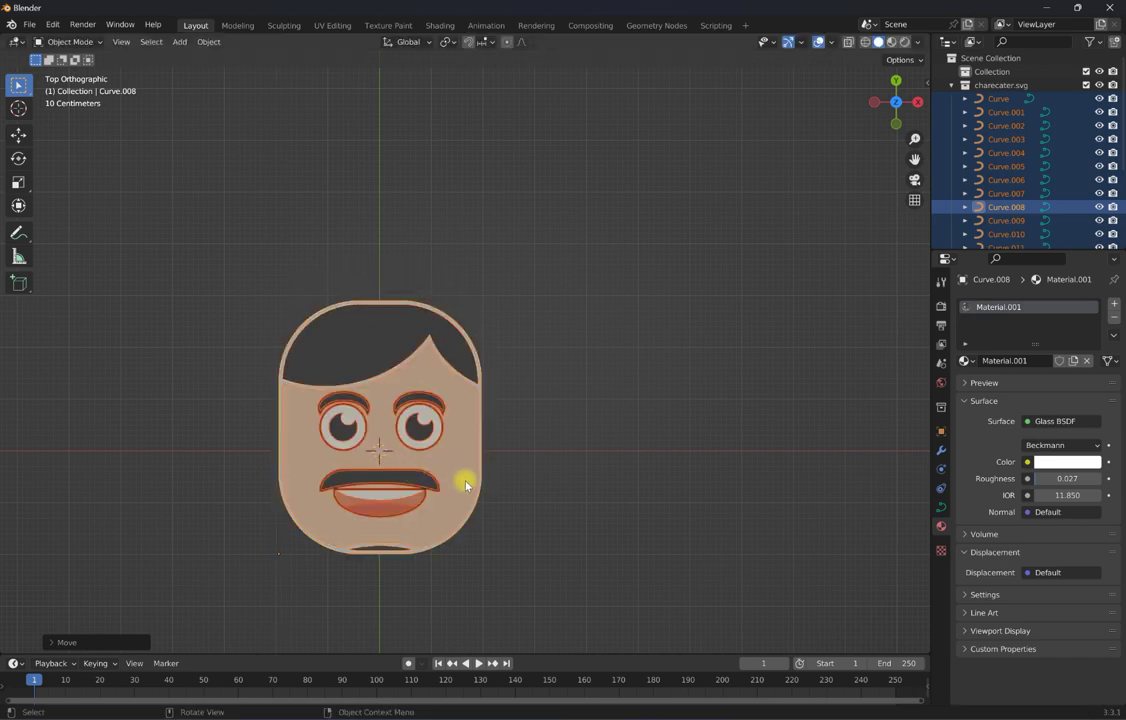
Rotate the face 90° about the Z axis.
{"action": "key", "text": "r"}
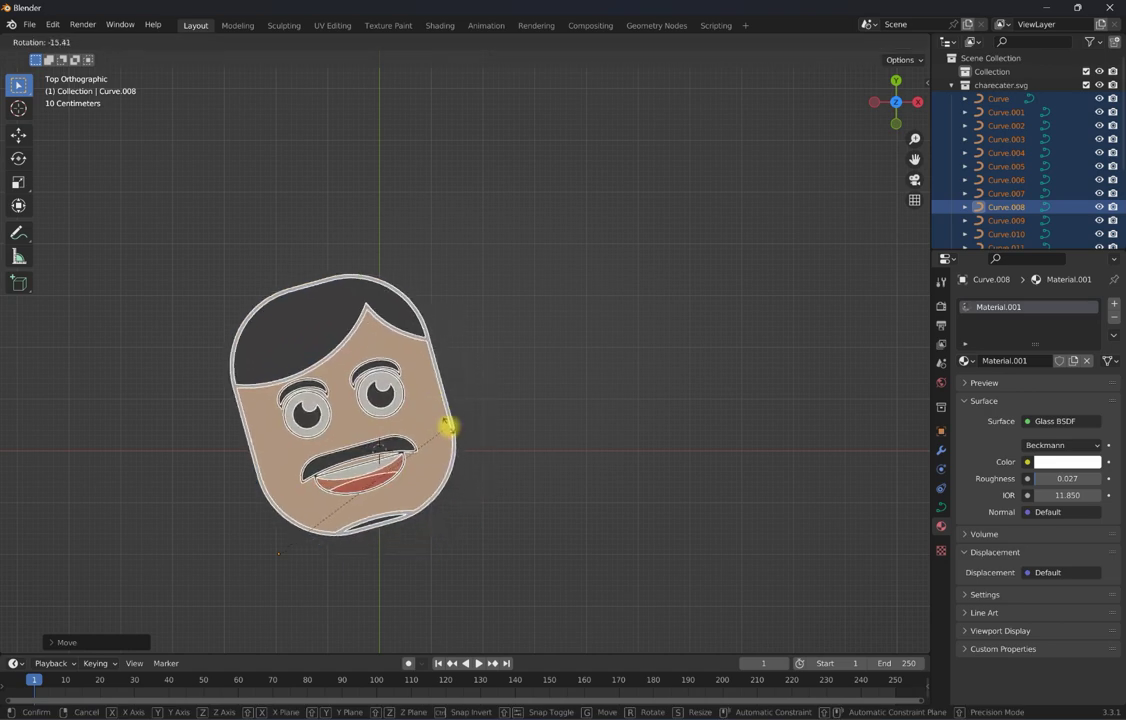
{"action": "key", "text": "x"}
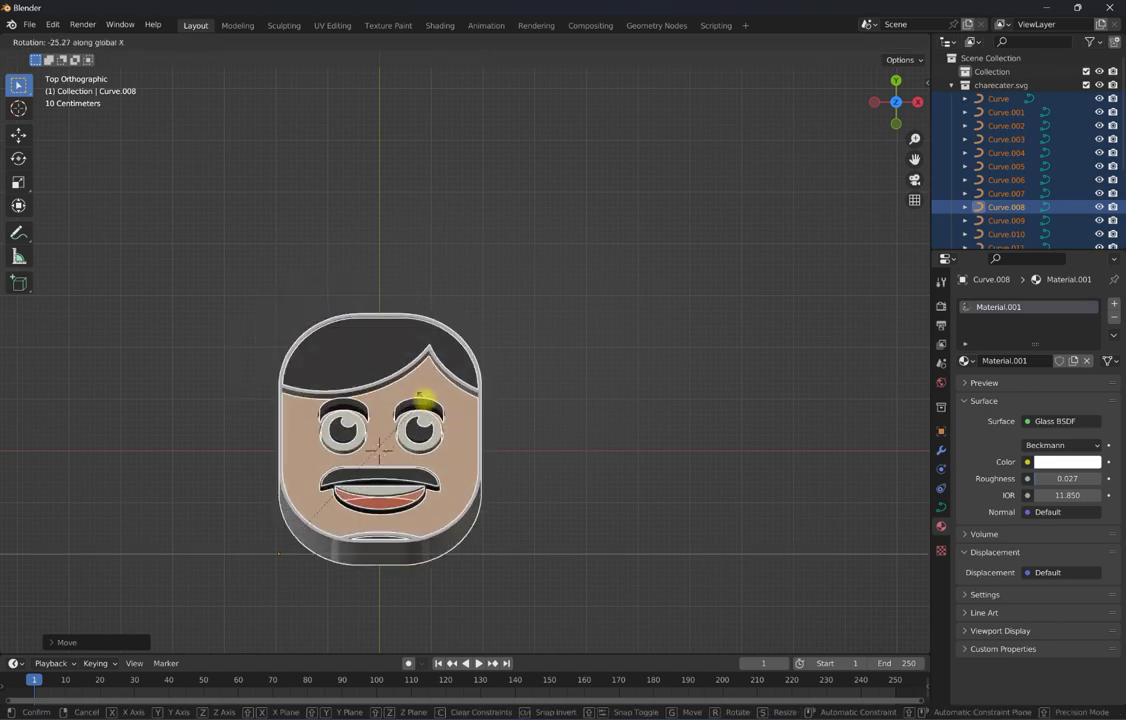
{"action": "key", "text": "y"}
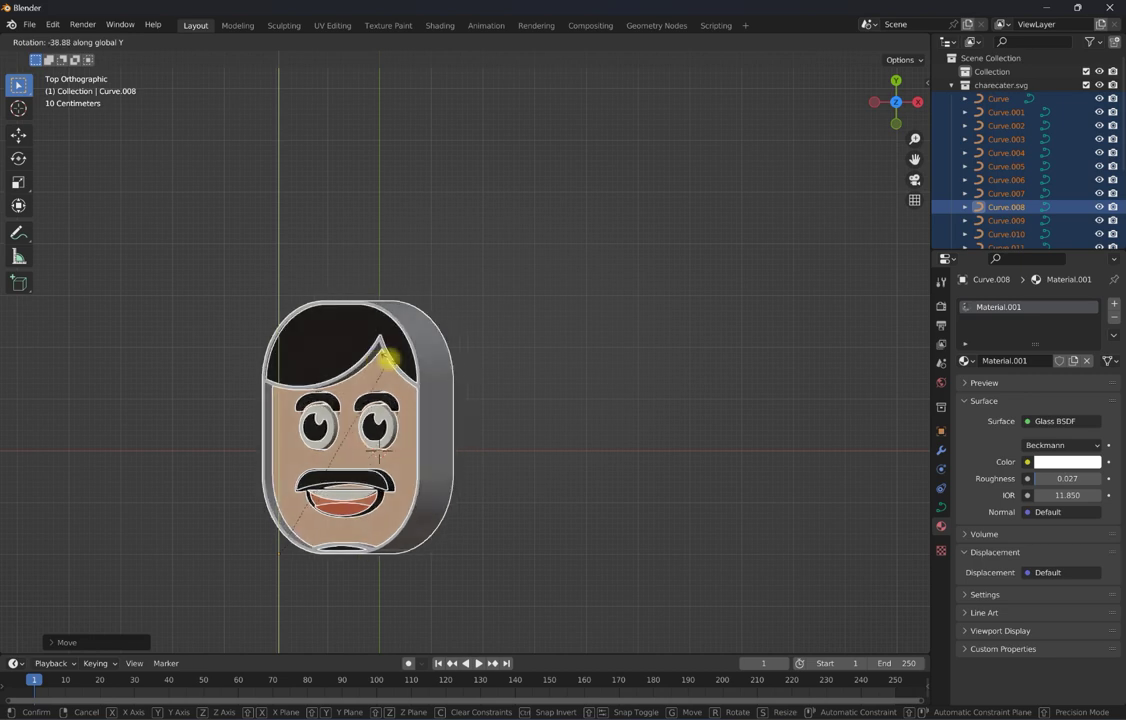
{"action": "key", "text": "z"}
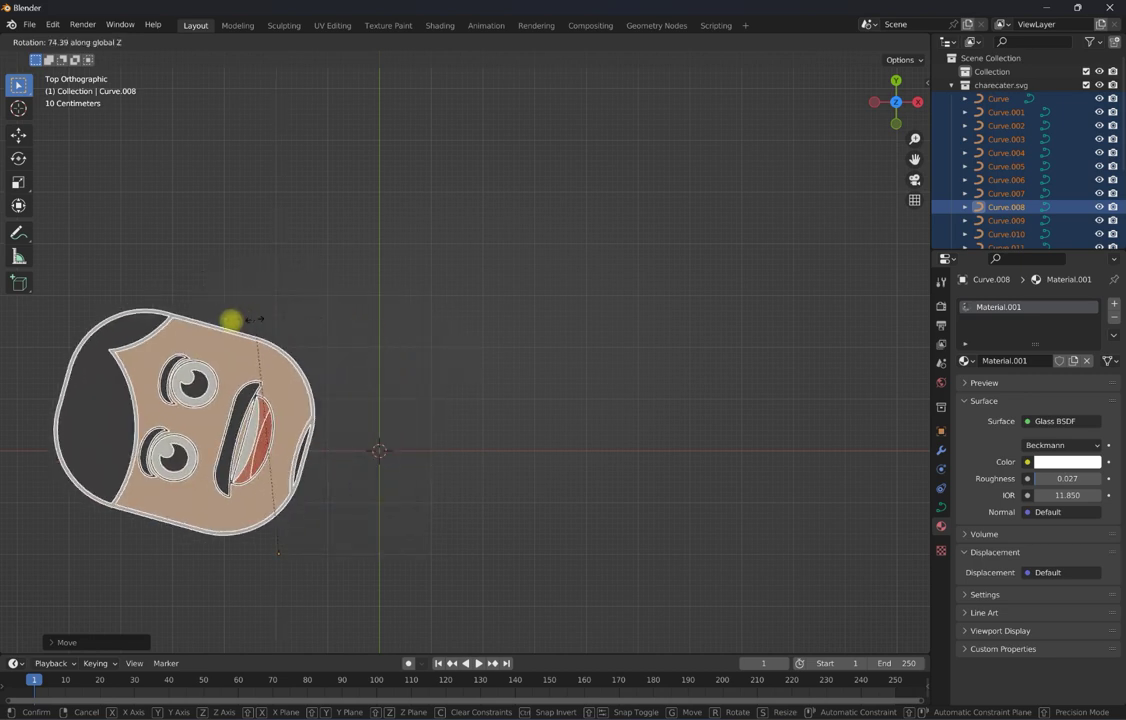
{"action": "left_click", "coordinate": [231, 320]}
{"action": "left_click", "coordinate": [95, 640]}
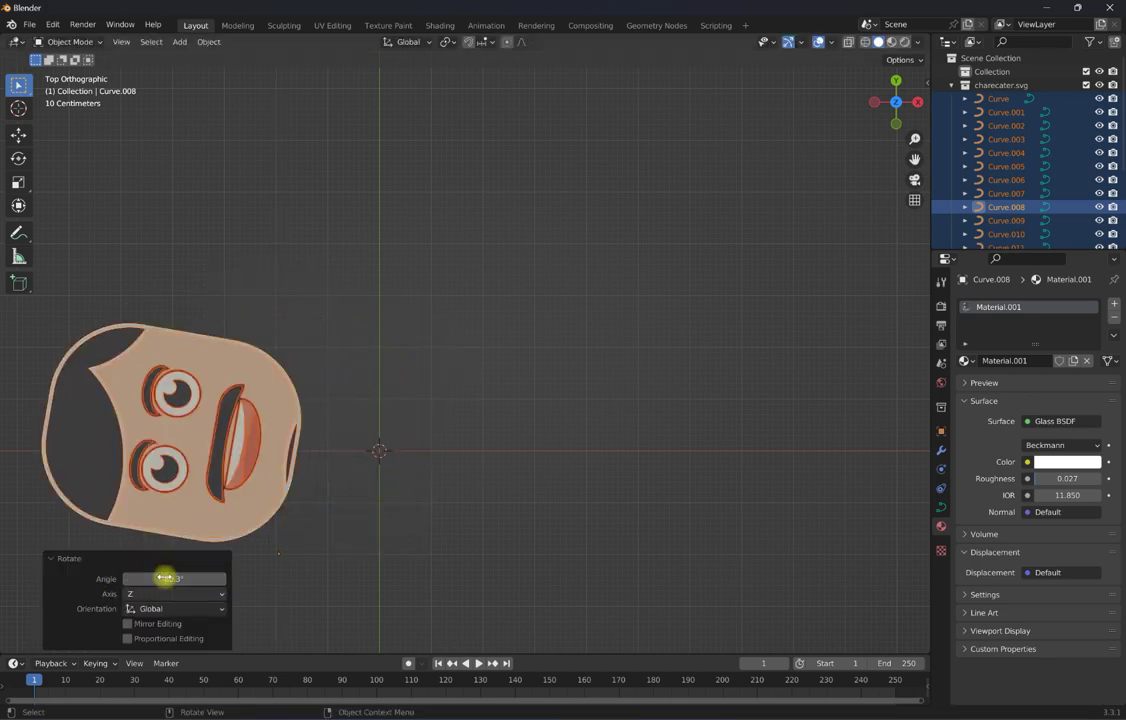
{"action": "left_click_drag", "start_coordinate": [164, 578], "coordinate": [166, 578]}
{"action": "type", "text": "90"}
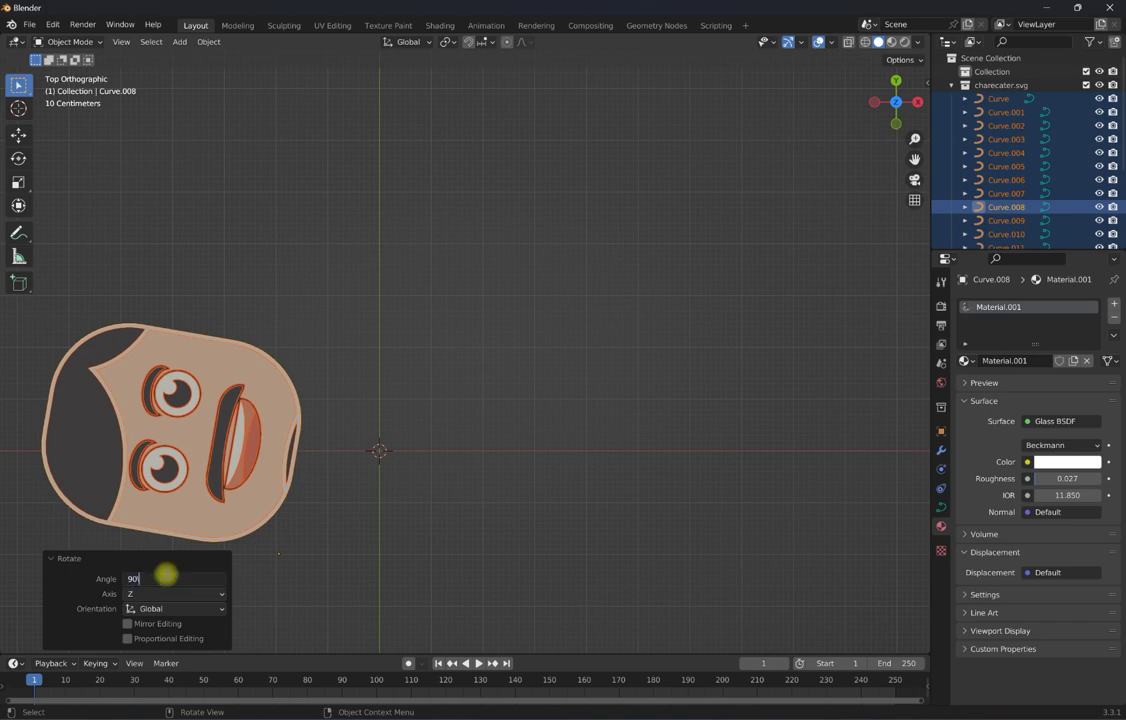
{"action": "key", "text": "Return"}
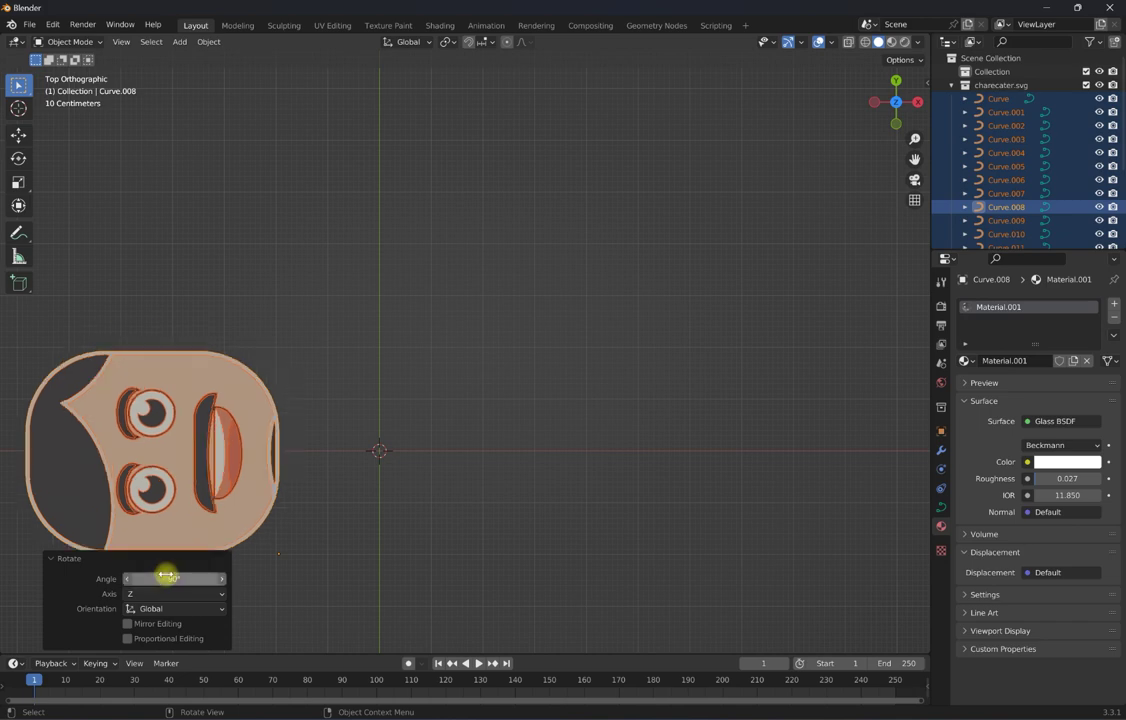
Reselect all the face curves and slide them about 4.323 m along X.
{"action": "left_click", "coordinate": [107, 473]}
{"action": "scroll", "coordinate": [239, 422], "scroll_direction": "down", "scroll_amount": 1}
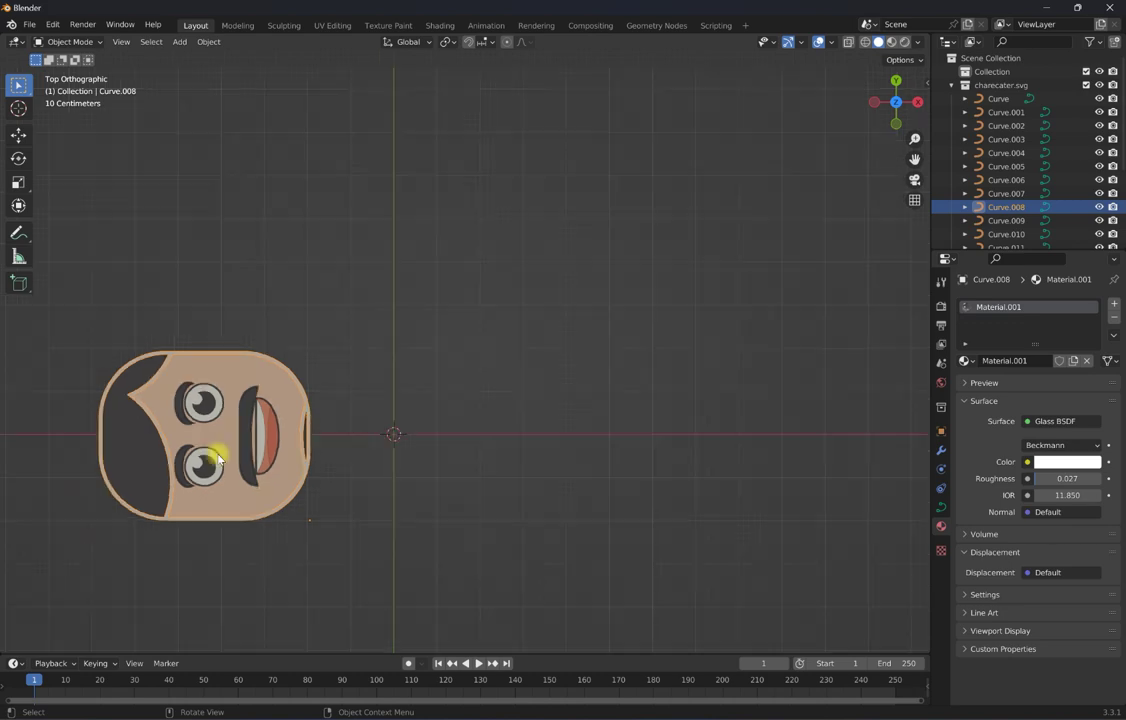
{"action": "mouse_move", "coordinate": [95, 319]}
{"action": "left_mouse_down"}
{"action": "mouse_move", "coordinate": [331, 503]}
{"action": "mouse_move", "coordinate": [382, 558]}
{"action": "left_mouse_up"}
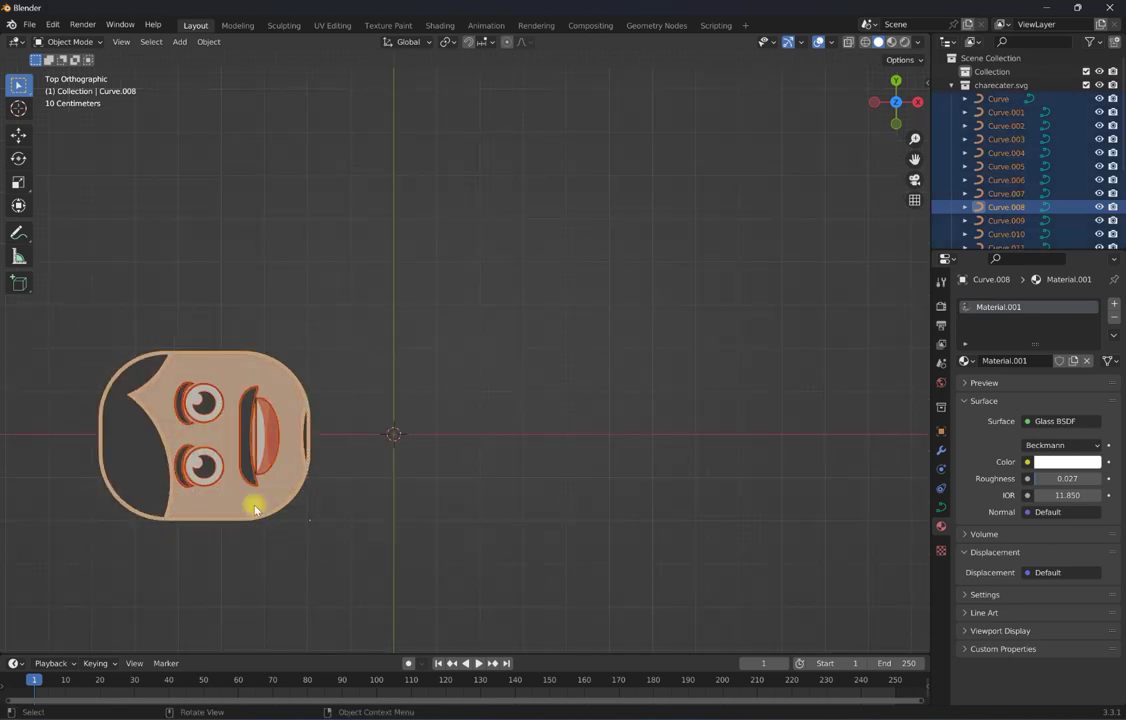
{"action": "key", "text": "g"}
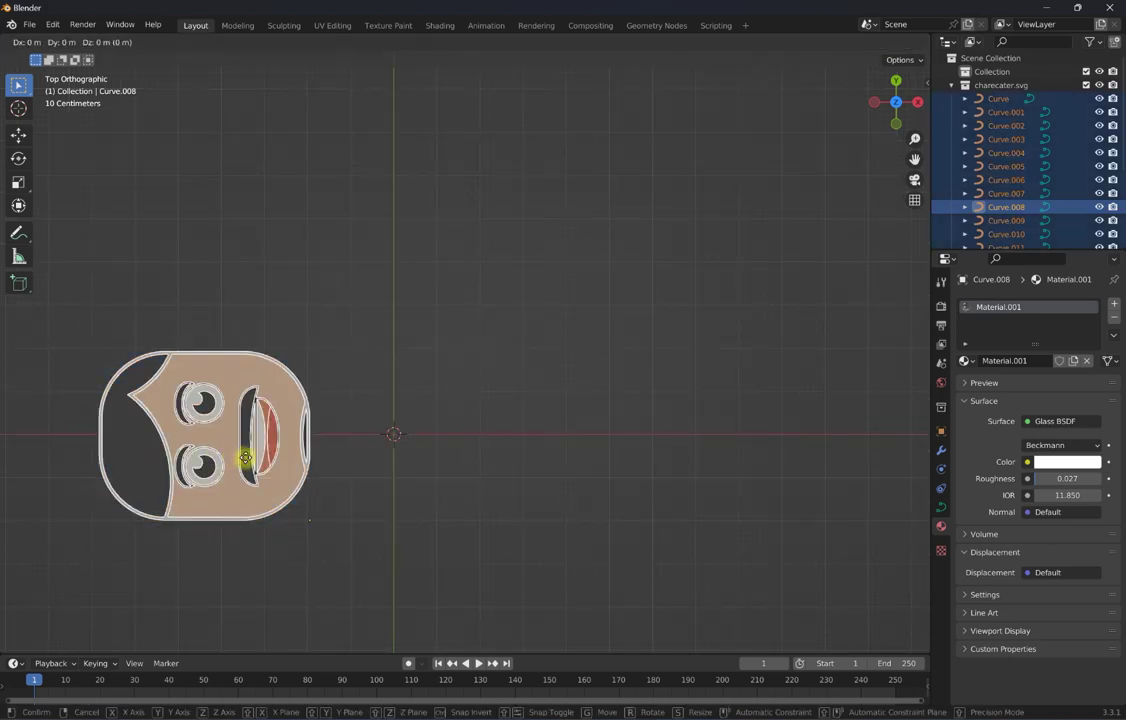
{"action": "key", "text": "x"}
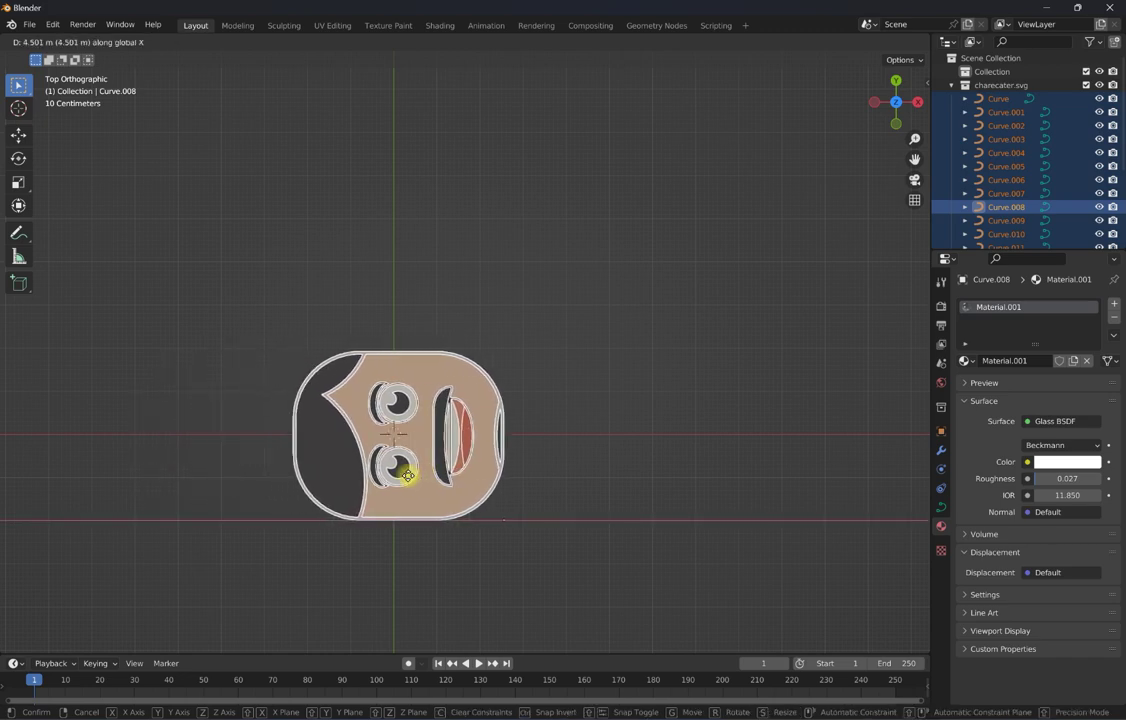
{"action": "left_click", "coordinate": [404, 480]}
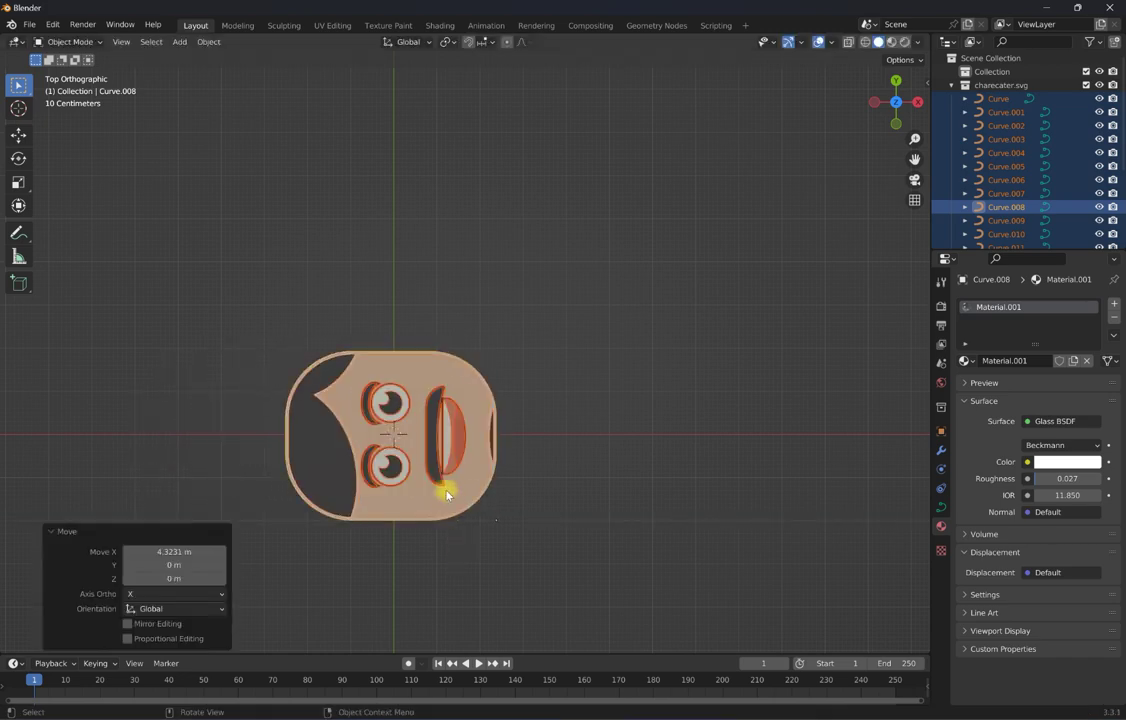
{"action": "middle_click_drag", "start_coordinate": [446, 493], "coordinate": [433, 421]}
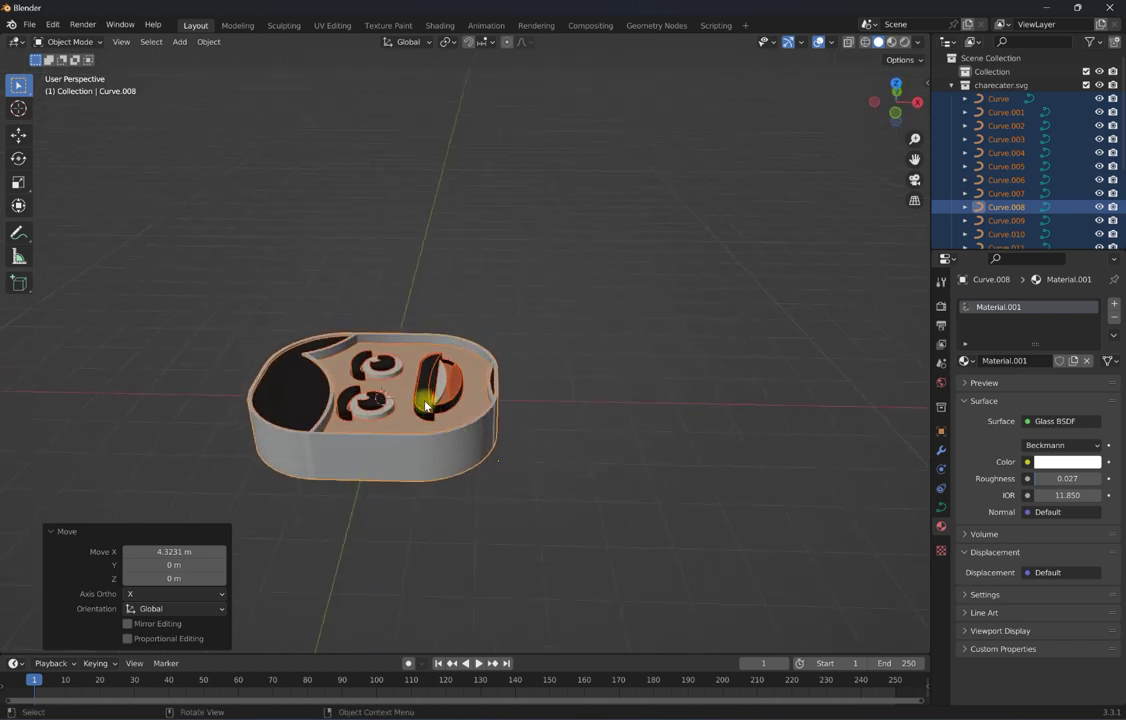
Rotate the face 90° about the Y axis so it stands upright.
{"action": "key", "text": "r"}
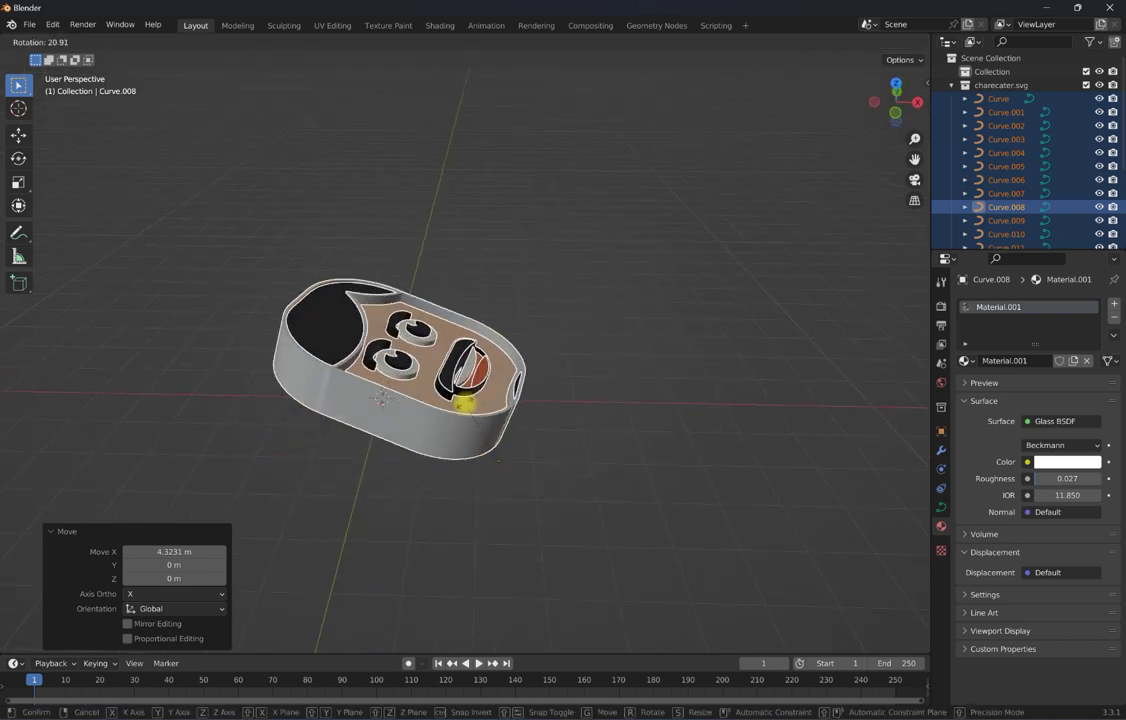
{"action": "key", "text": "z"}
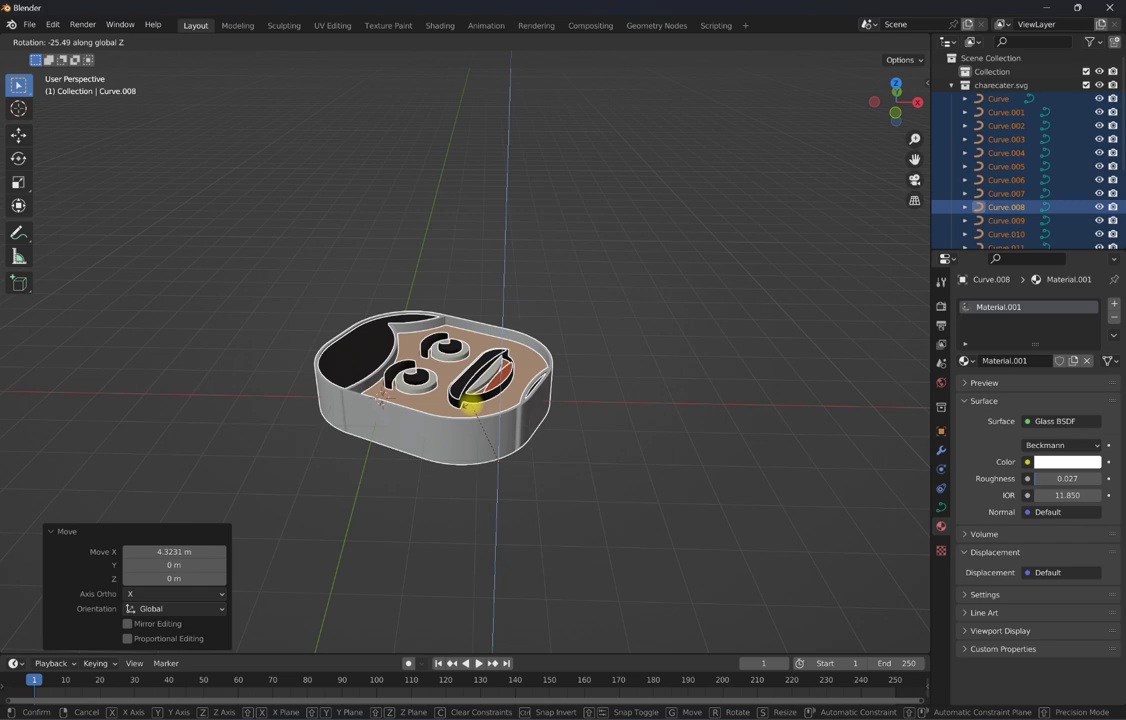
{"action": "key", "text": "y"}
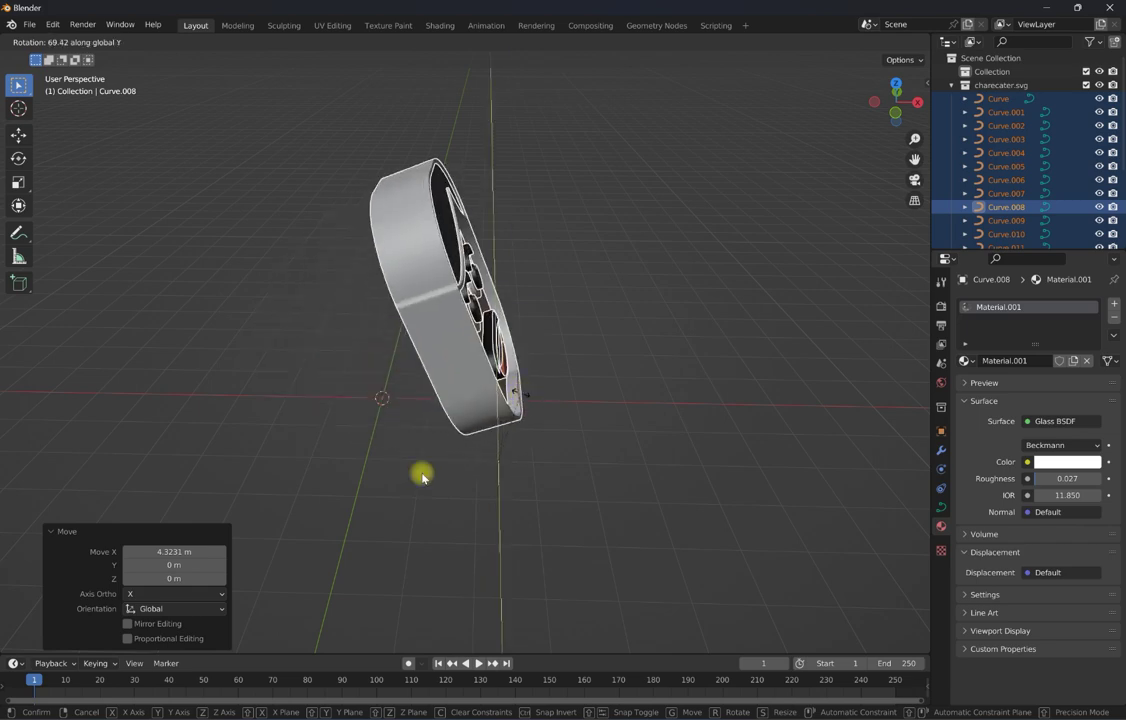
{"action": "left_click", "coordinate": [422, 477]}
{"action": "left_click", "coordinate": [172, 578]}
{"action": "type", "text": "90"}
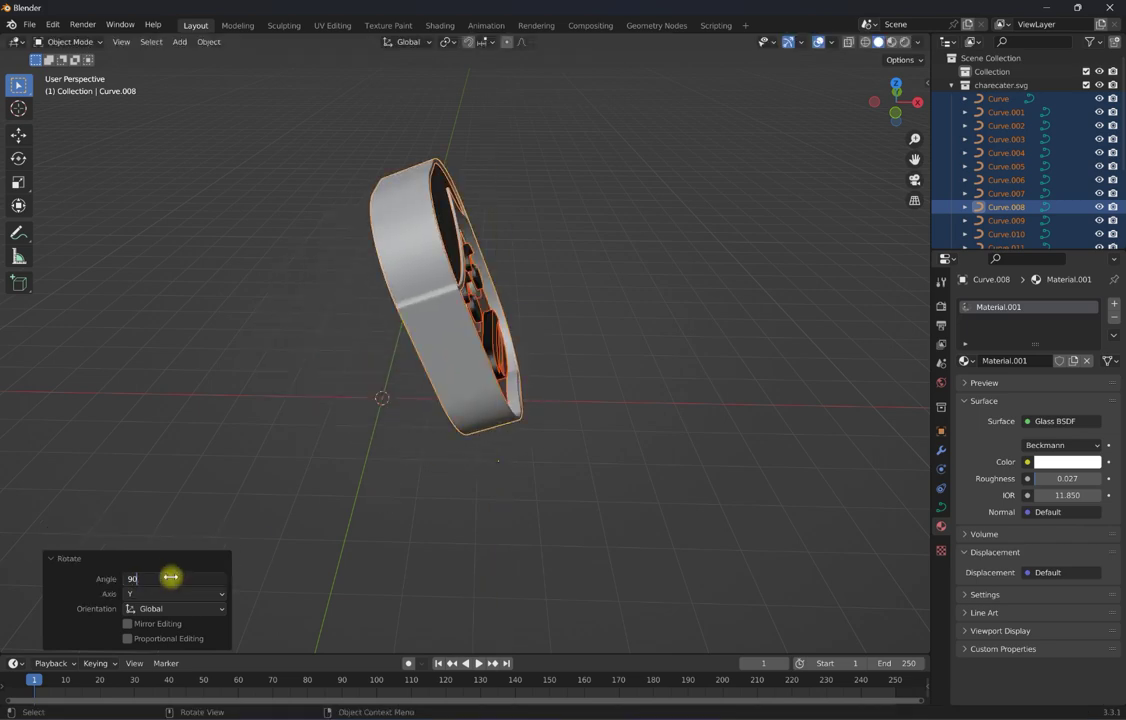
{"action": "key", "text": "Return"}
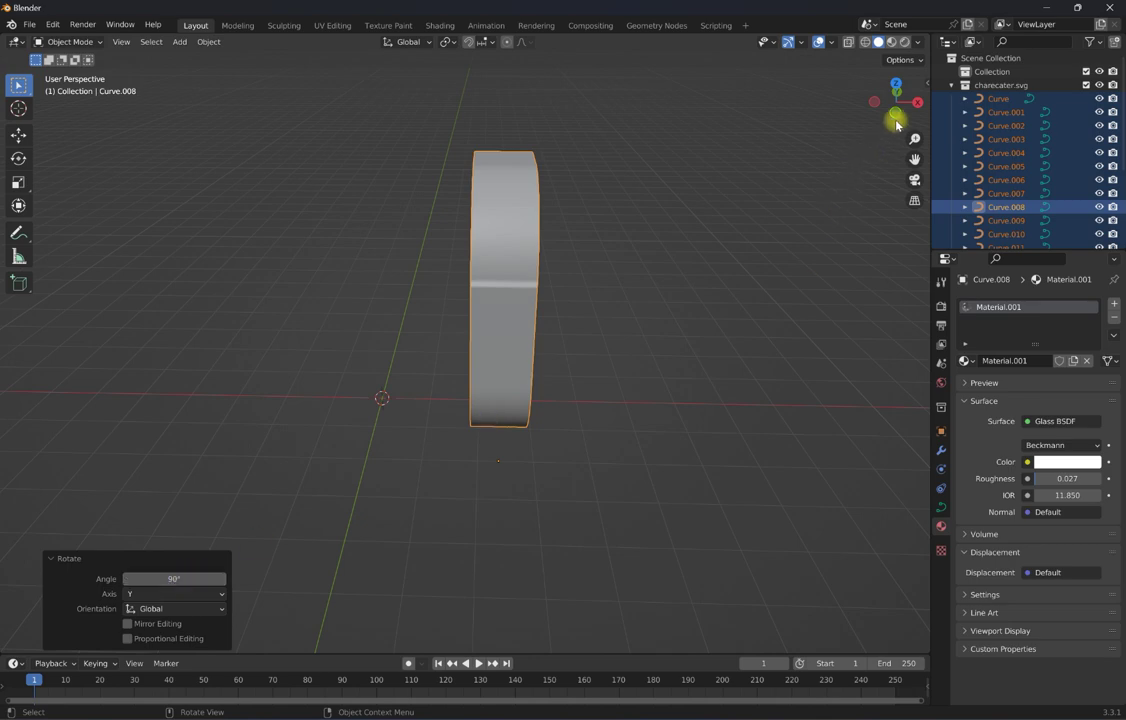
From top view, move the upright face -2.397 m along X.
{"action": "left_click", "coordinate": [917, 106]}
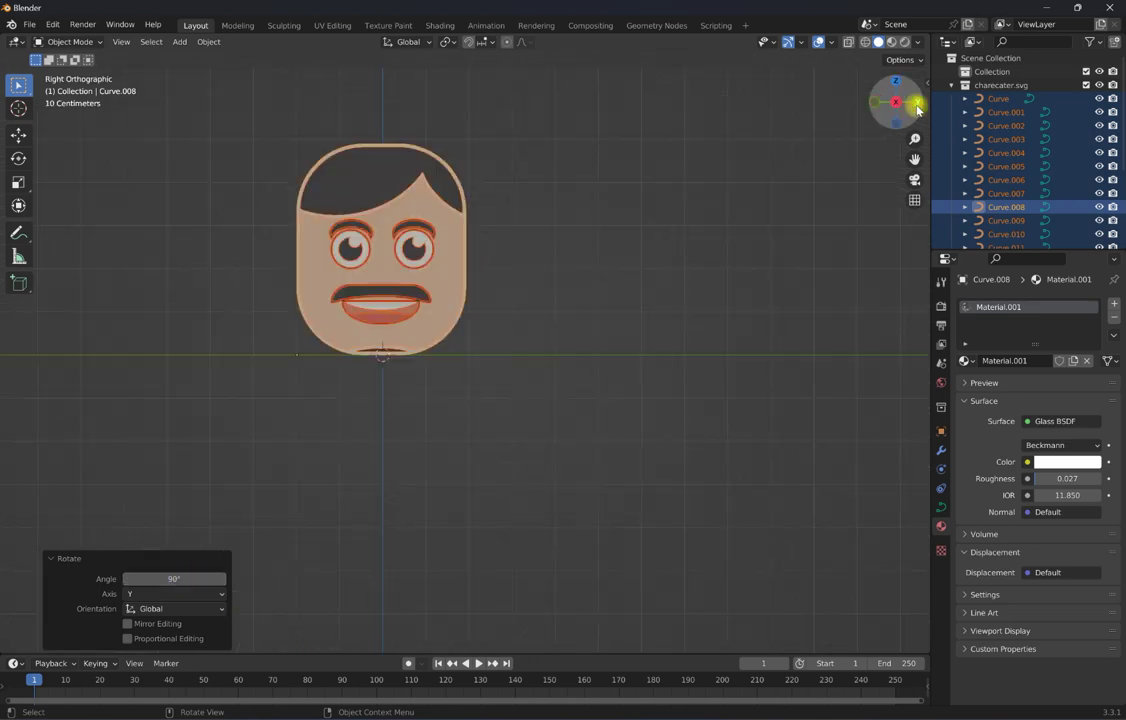
{"action": "left_click", "coordinate": [895, 82]}
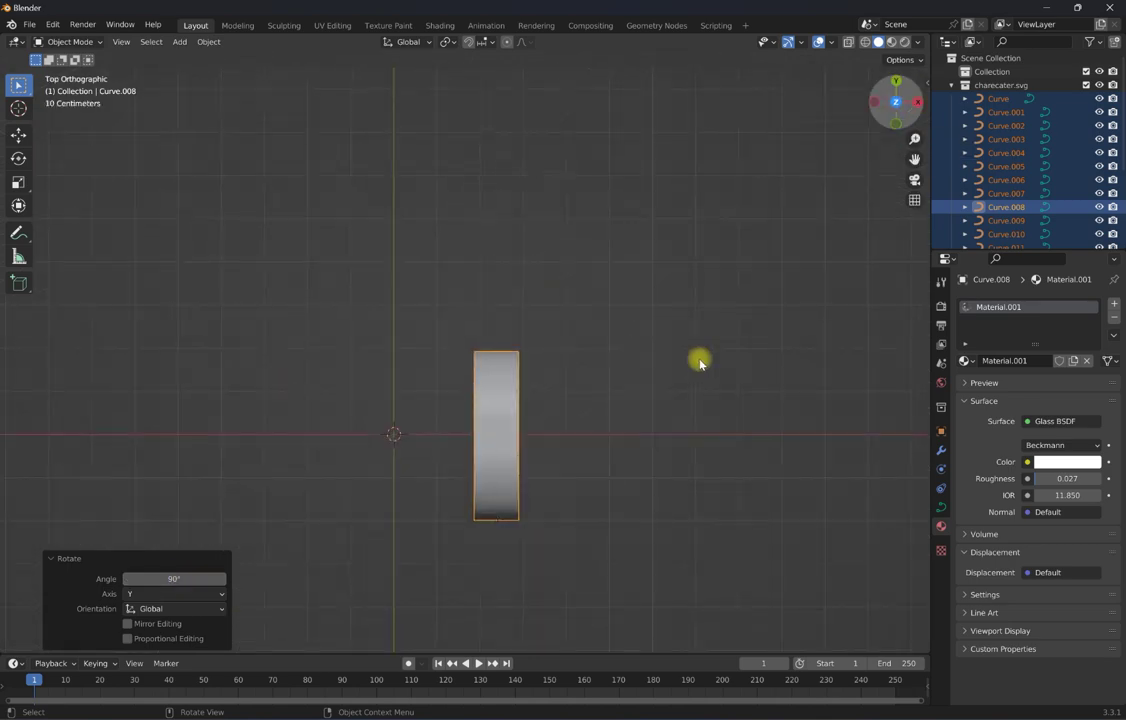
{"action": "key", "text": "g"}
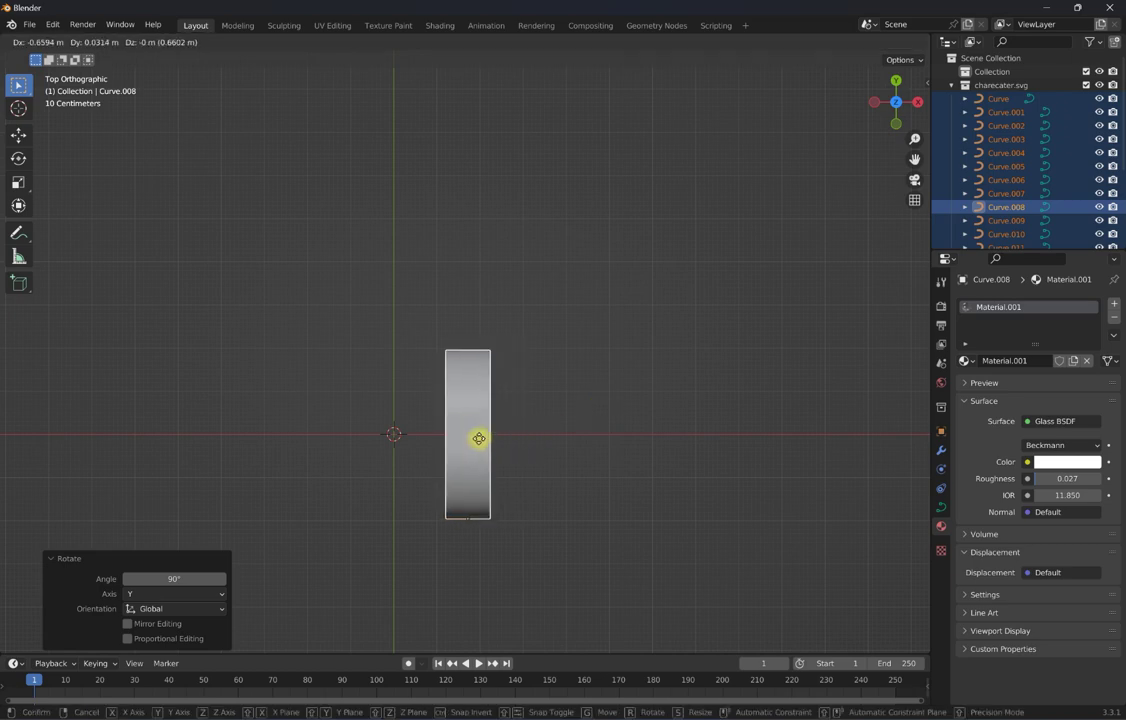
{"action": "key", "text": "x"}
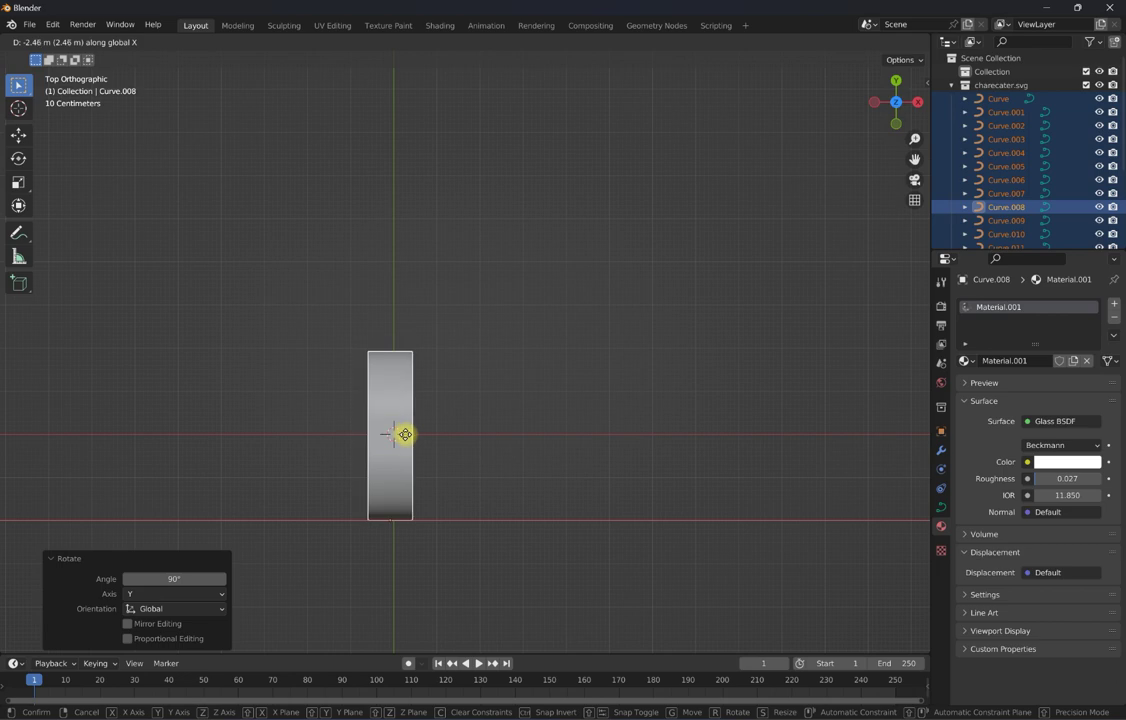
{"action": "left_click", "coordinate": [405, 433]}
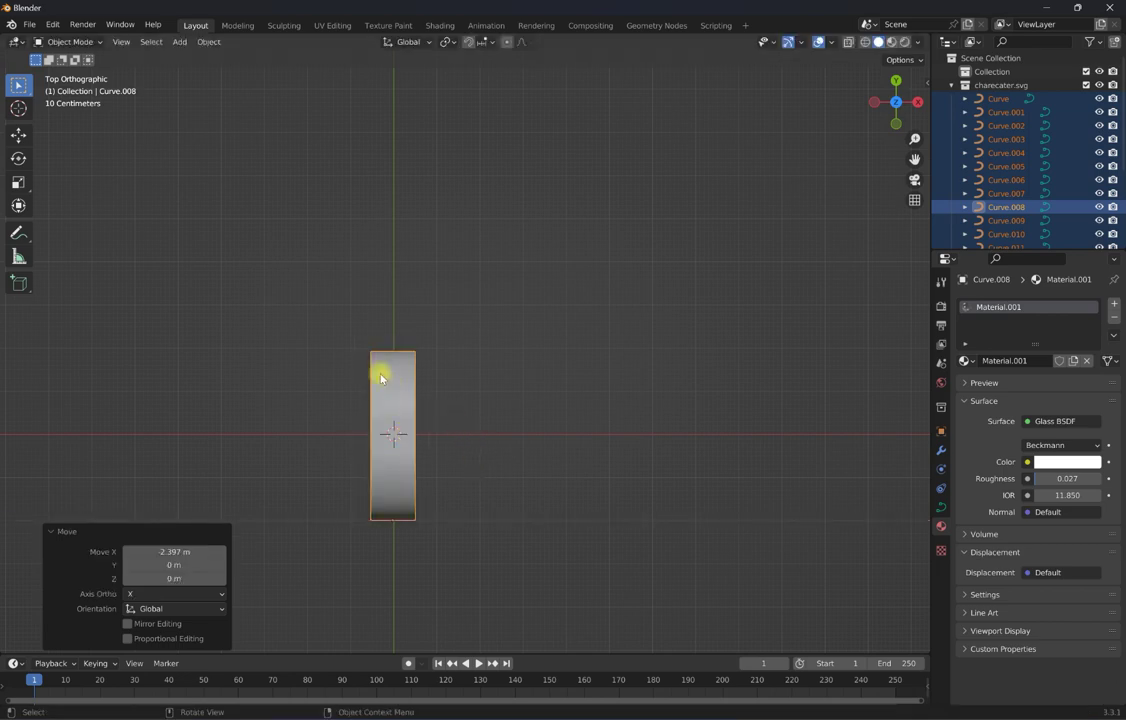
{"action": "mouse_move", "coordinate": [377, 372]}
{"action": "middle_mouse_down"}
{"action": "mouse_move", "coordinate": [368, 322]}
{"action": "mouse_move", "coordinate": [221, 196]}
{"action": "middle_mouse_up"}
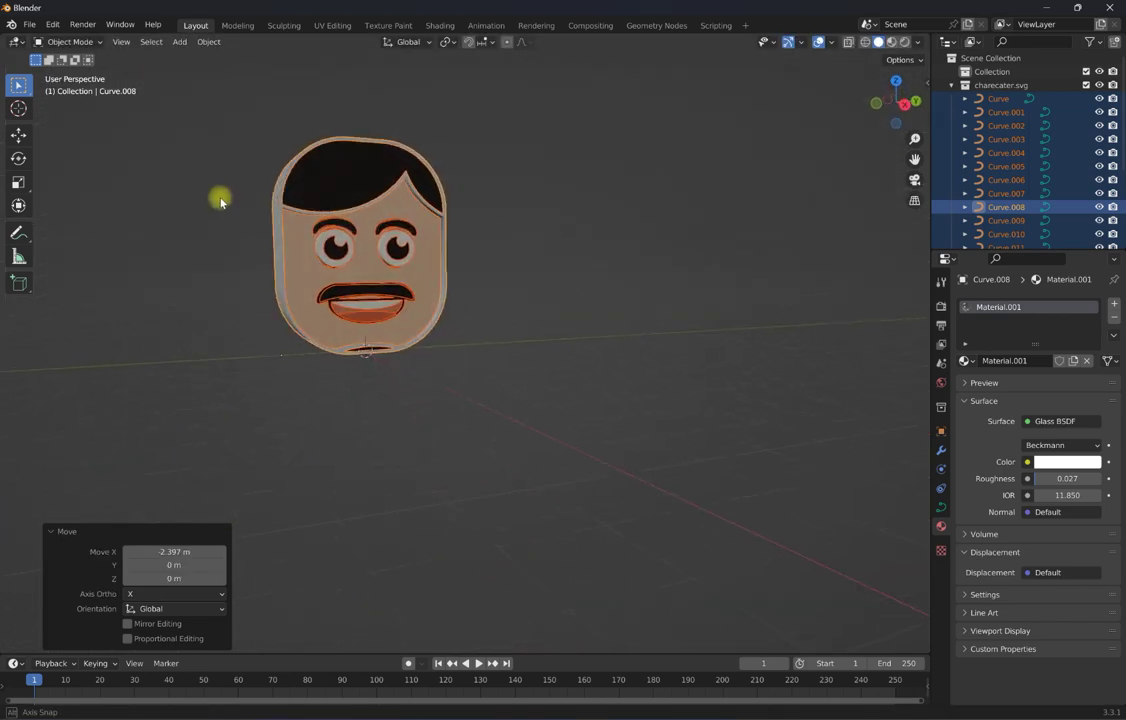
Zoom and pan to recentre the upright face, then deselect all its curves.
{"action": "scroll", "coordinate": [226, 158], "scroll_direction": "up", "scroll_amount": 3}
{"action": "scroll", "coordinate": [478, 298], "scroll_direction": "down", "scroll_amount": 2}
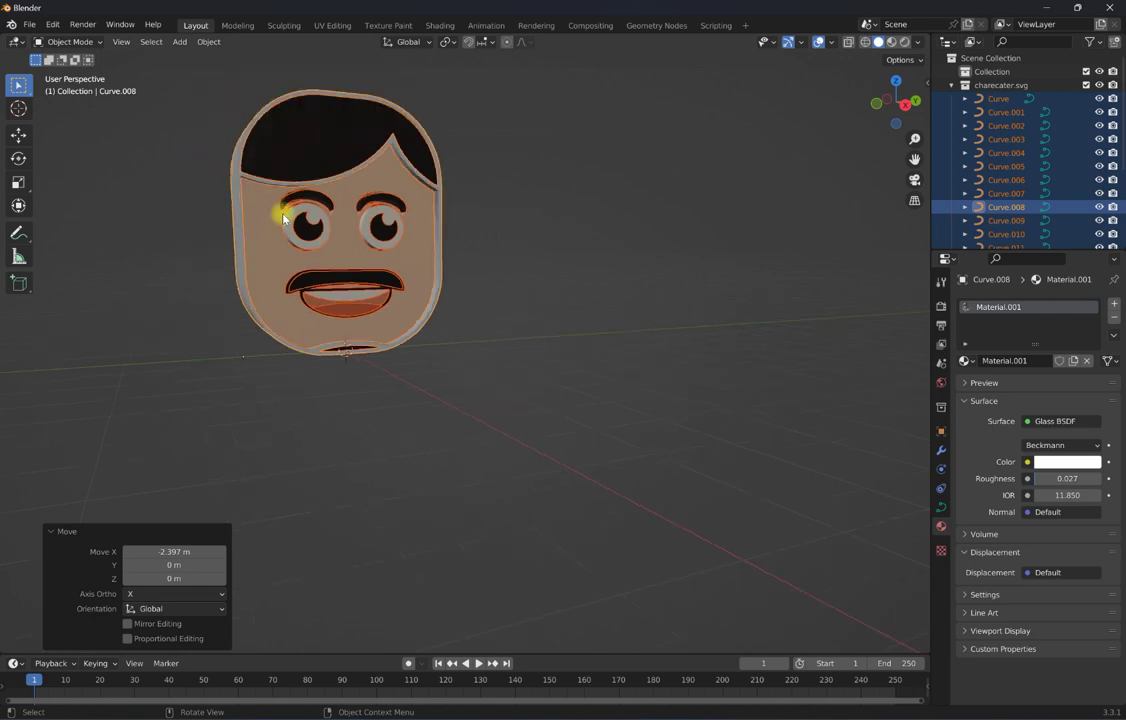
{"action": "scroll", "coordinate": [642, 404], "scroll_direction": "down", "scroll_amount": 1}
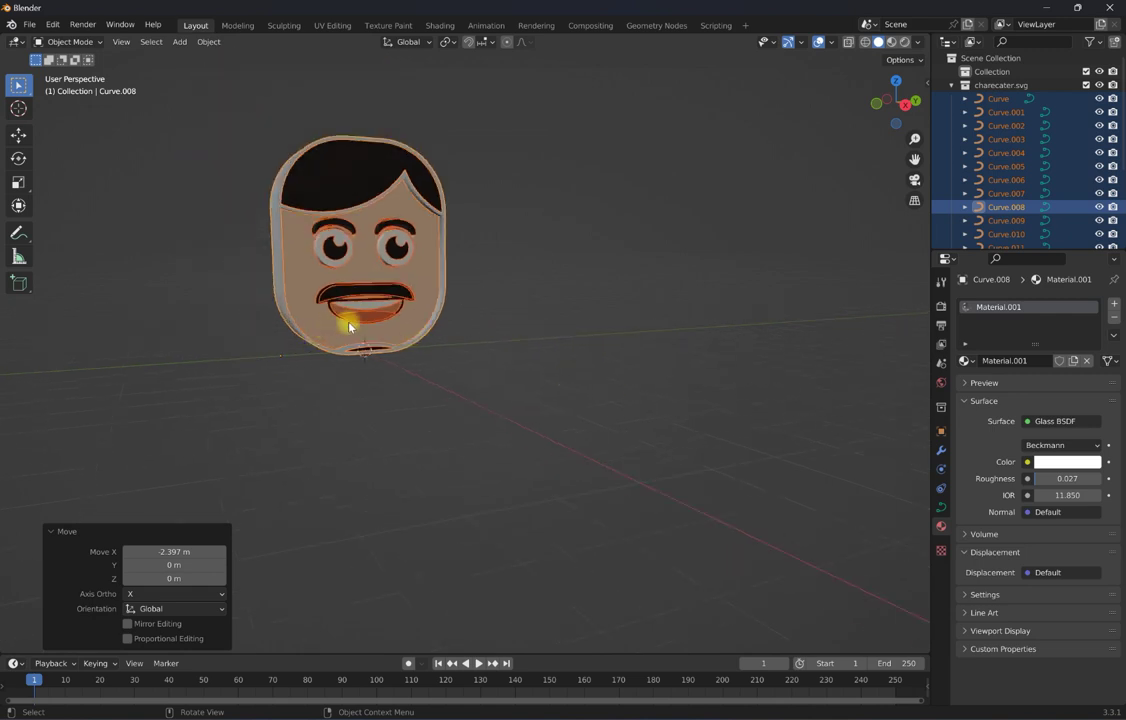
{"action": "mouse_move", "coordinate": [914, 159]}
{"action": "left_mouse_down"}
{"action": "mouse_move", "coordinate": [18, 190]}
{"action": "mouse_move", "coordinate": [641, 239]}
{"action": "mouse_move", "coordinate": [292, 307]}
{"action": "left_mouse_up"}
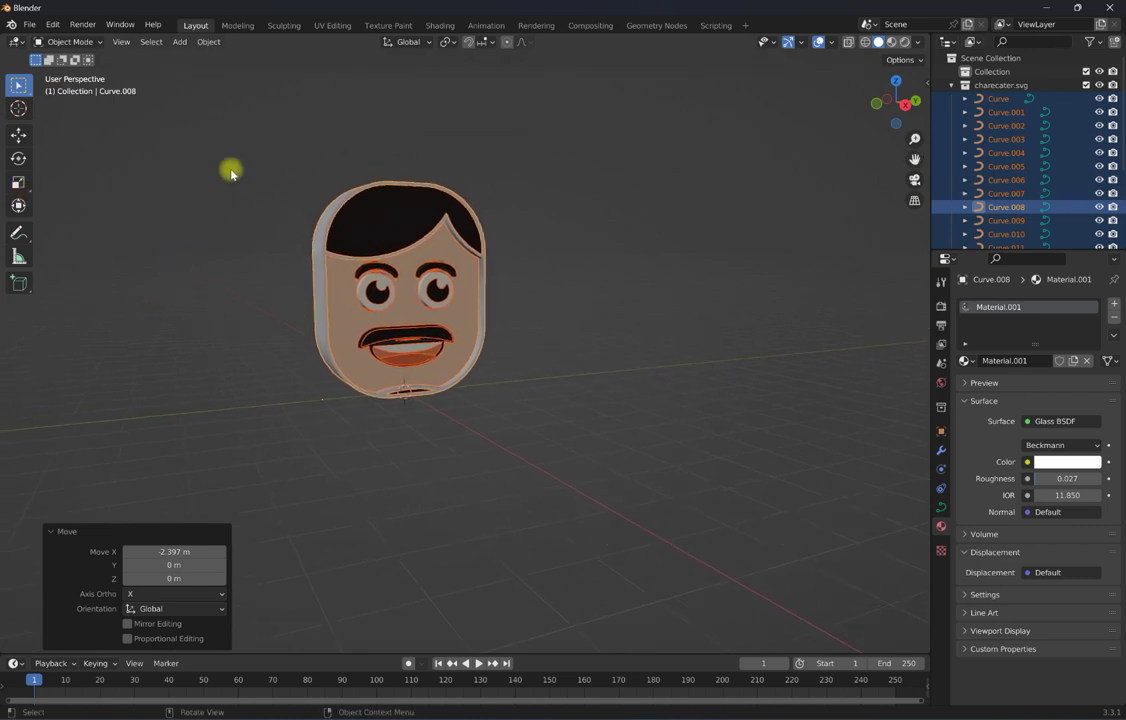
{"action": "left_click", "coordinate": [298, 435]}
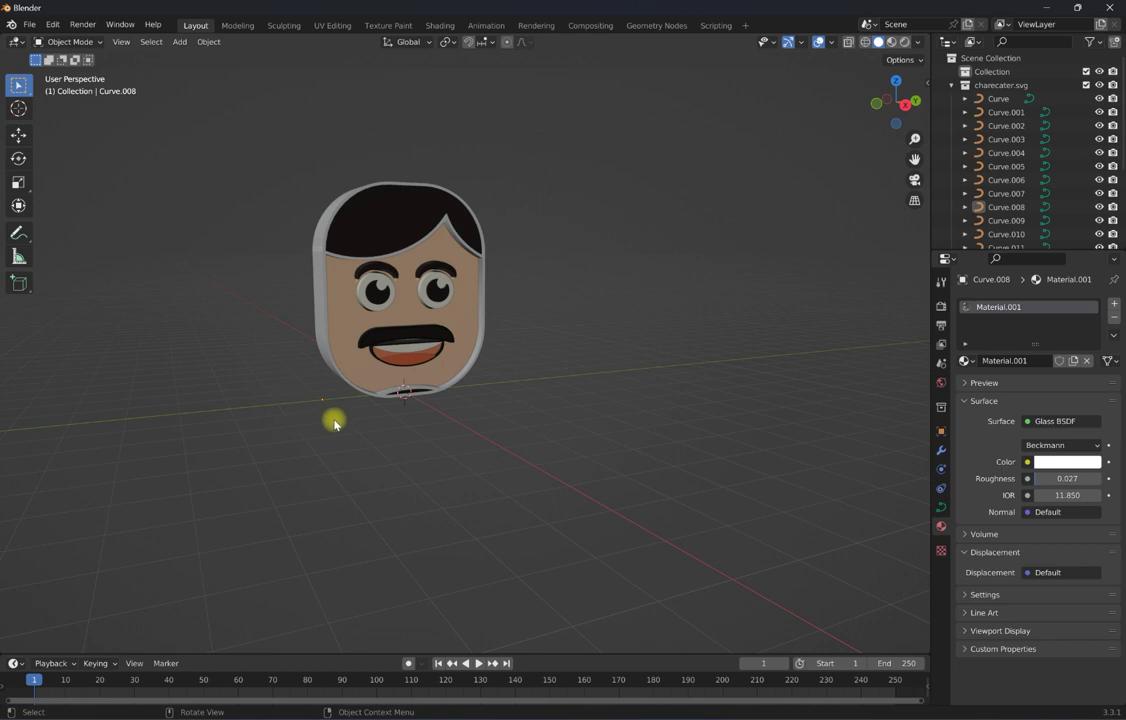
Add a plane and scale it 6.186 times into a floor under the face.
{"action": "key", "text": "shift+a"}
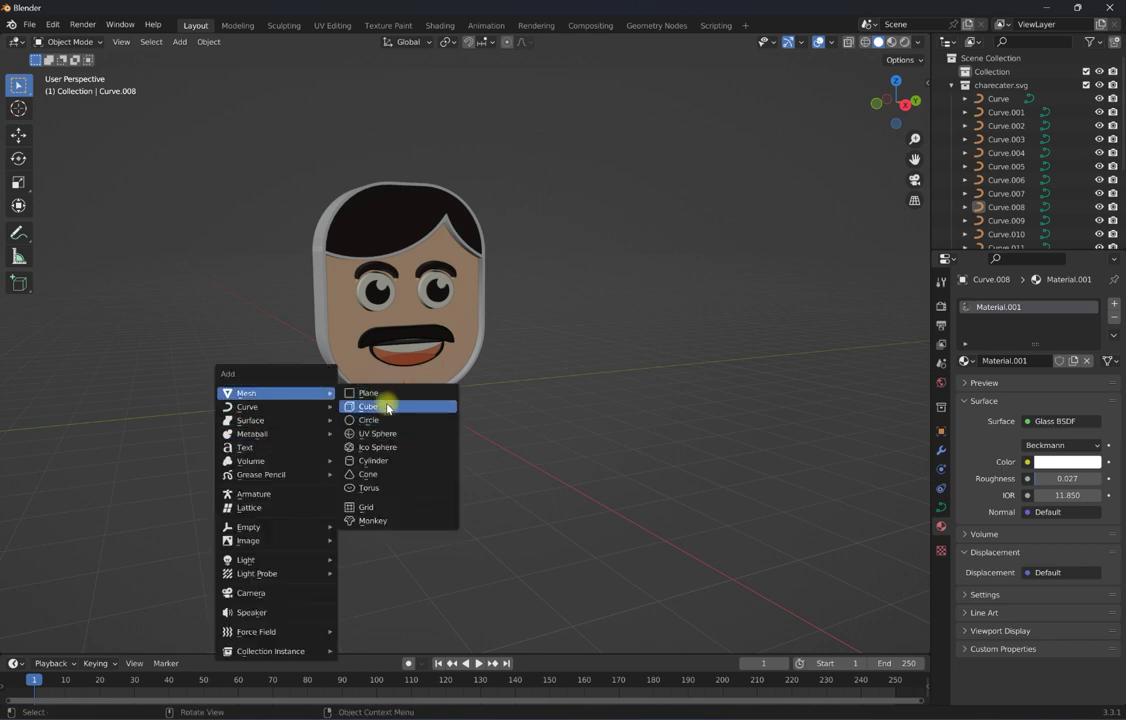
{"action": "left_click", "coordinate": [385, 394]}
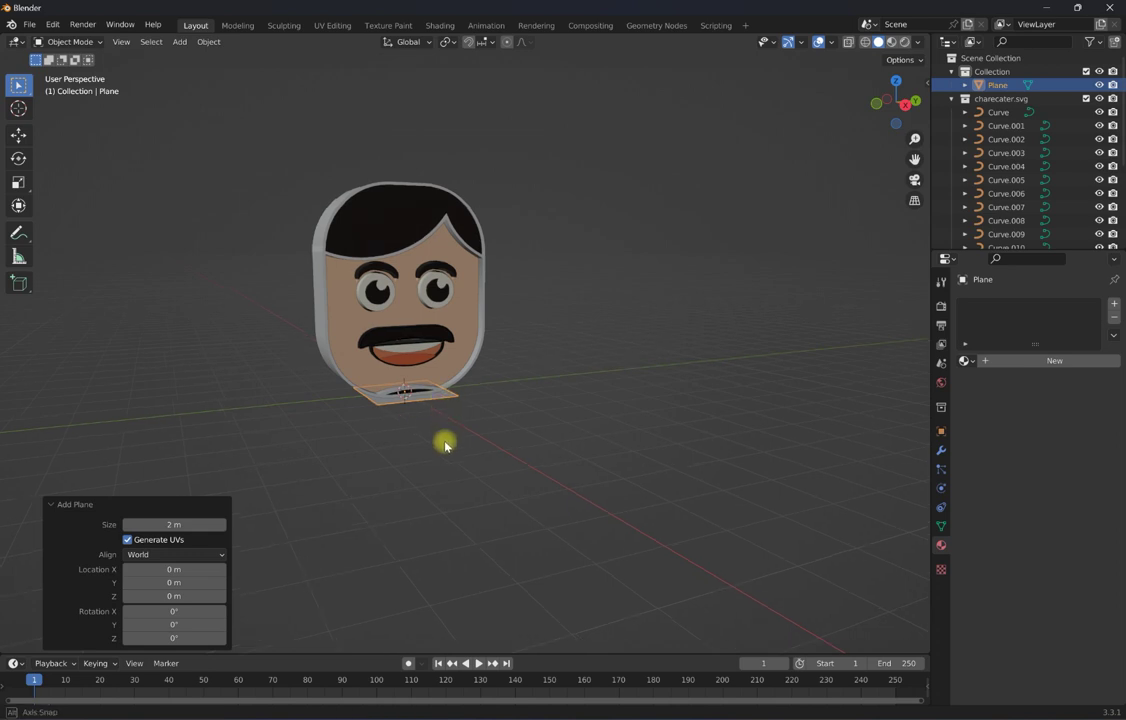
{"action": "mouse_move", "coordinate": [445, 399]}
{"action": "middle_mouse_down"}
{"action": "mouse_move", "coordinate": [445, 443]}
{"action": "mouse_move", "coordinate": [452, 411]}
{"action": "middle_mouse_up"}
{"action": "key", "text": "s"}
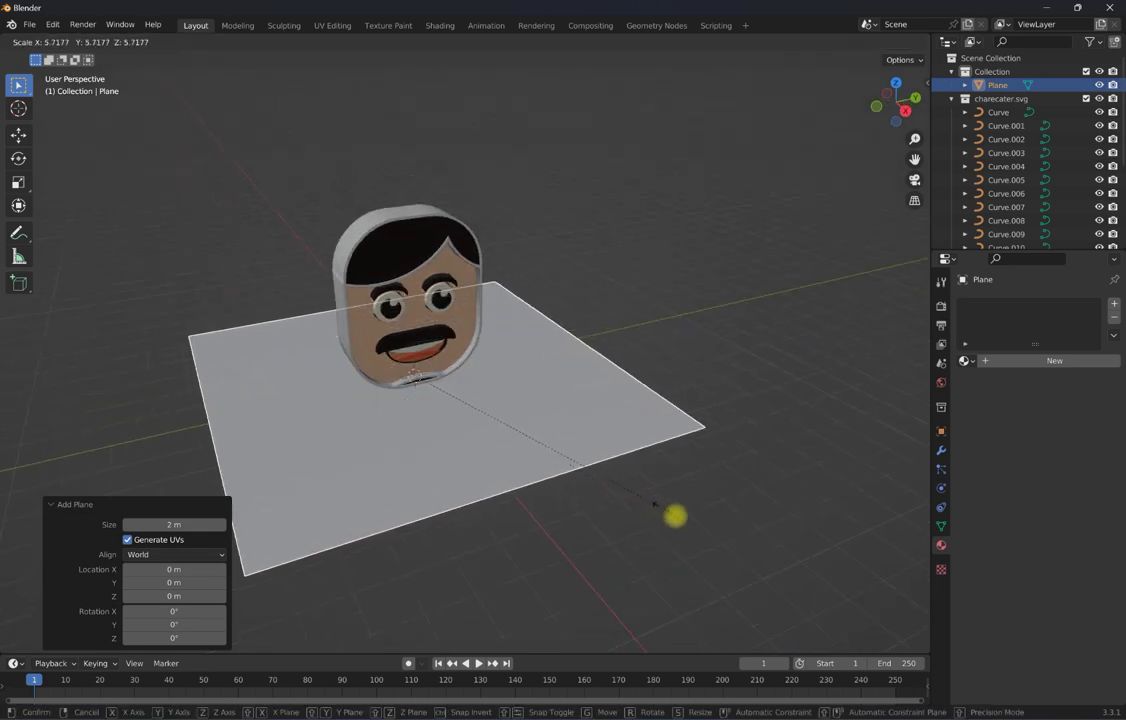
{"action": "left_click", "coordinate": [649, 519]}
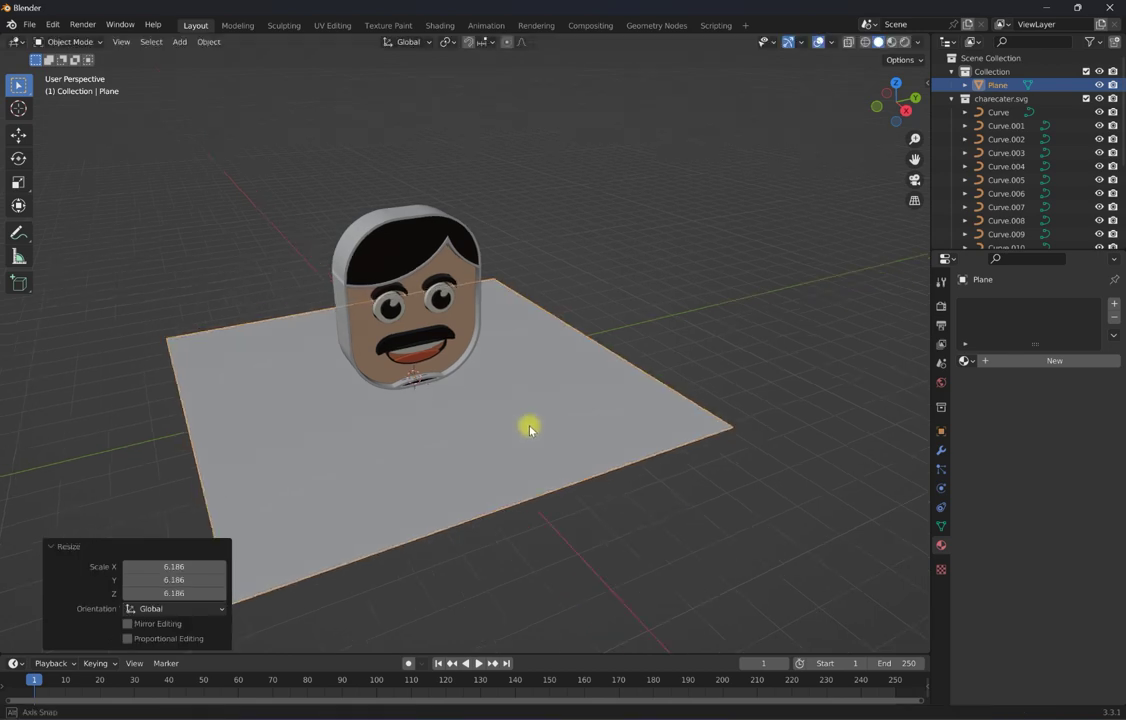
{"action": "middle_click_drag", "start_coordinate": [530, 425], "coordinate": [520, 430]}
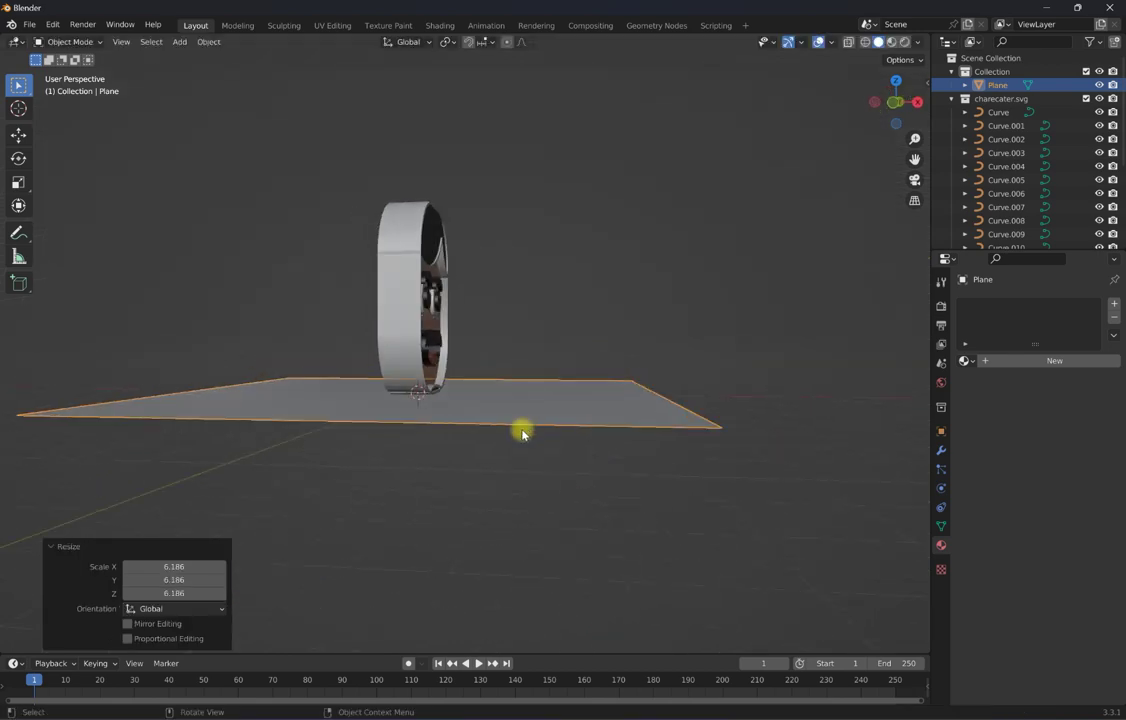
Put the plane into Edit Mode, deselect its geometry and pick its back edge.
{"action": "left_click", "coordinate": [72, 42]}
{"action": "key", "text": "Return"}
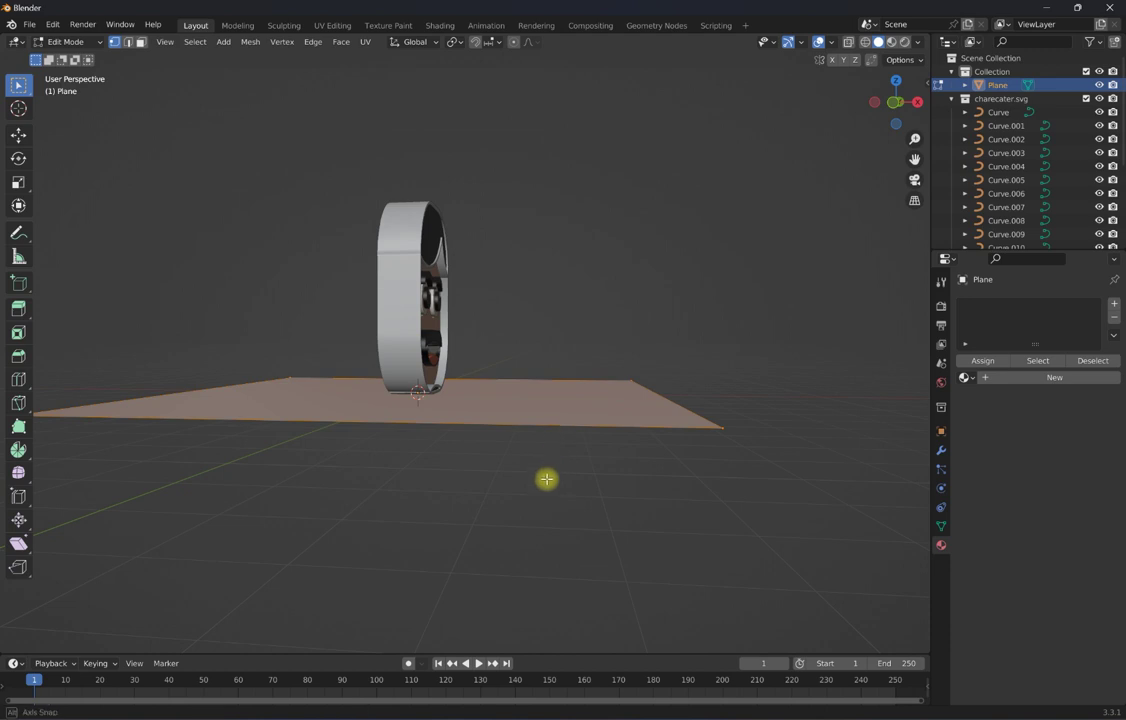
{"action": "middle_click_drag", "start_coordinate": [545, 477], "coordinate": [546, 479]}
{"action": "middle_click_drag", "start_coordinate": [120, 120], "coordinate": [178, 168]}
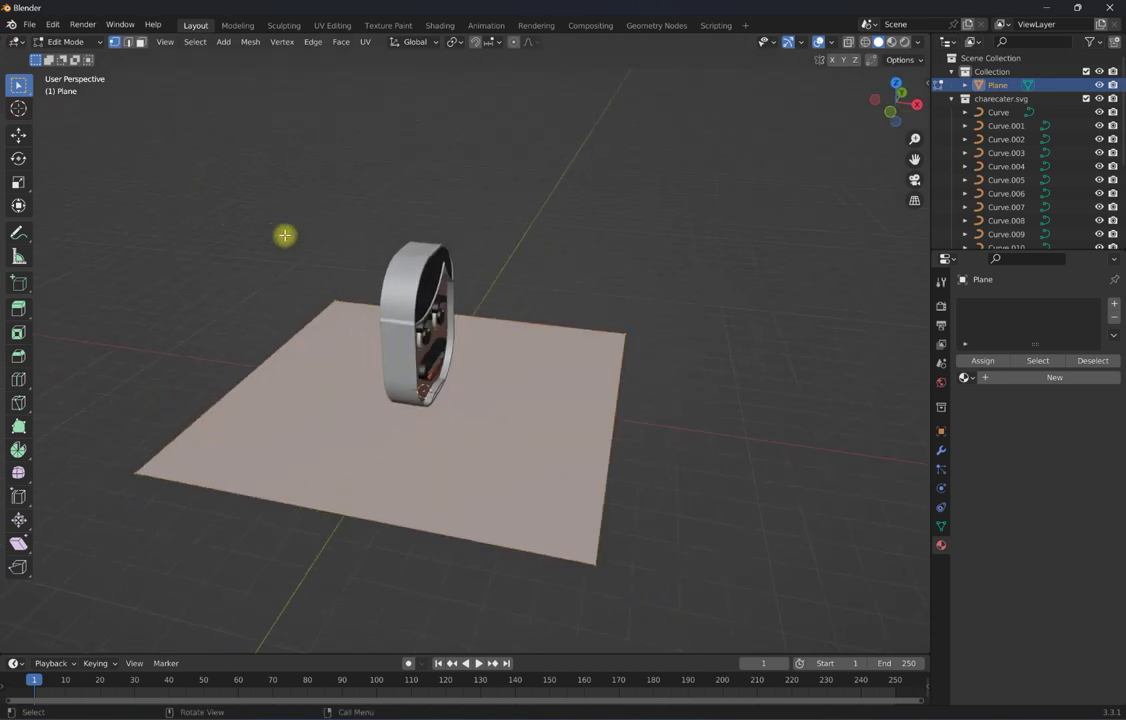
{"action": "left_click_drag", "start_coordinate": [312, 271], "coordinate": [340, 310]}
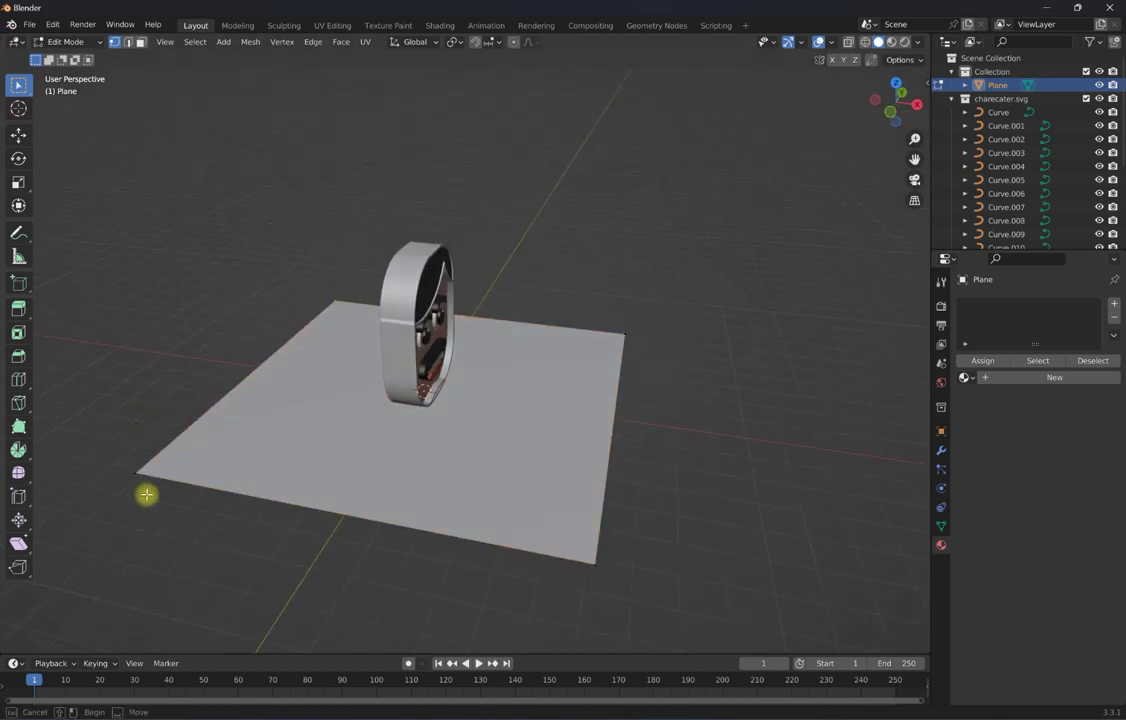
{"action": "left_click_drag", "start_coordinate": [146, 494], "coordinate": [146, 494]}
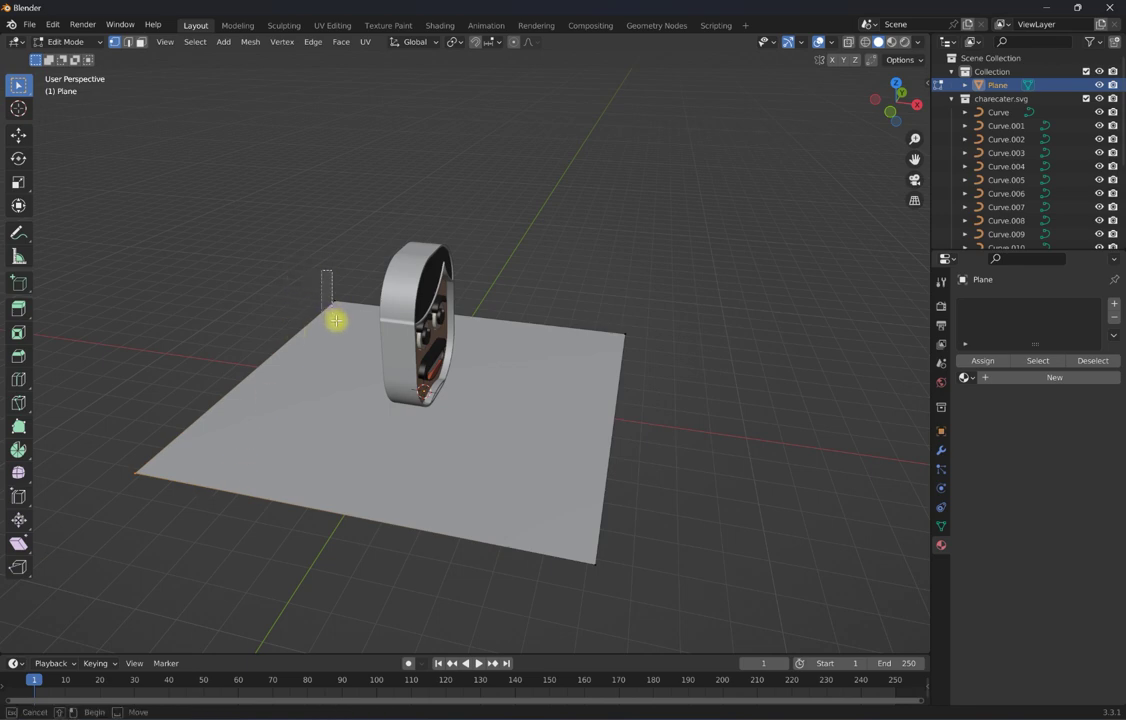
Extrude the floor's back edge 9.6142 m straight up along Z into a backdrop wall.
{"action": "key", "text": "Escape"}
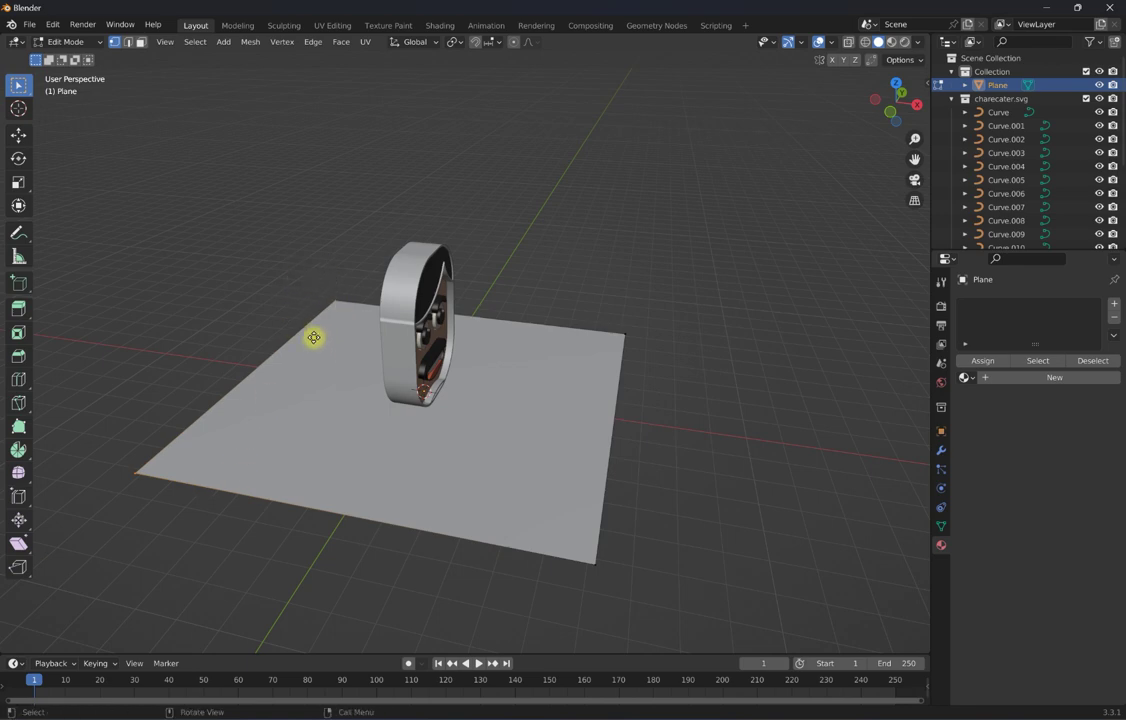
{"action": "key", "text": "e"}
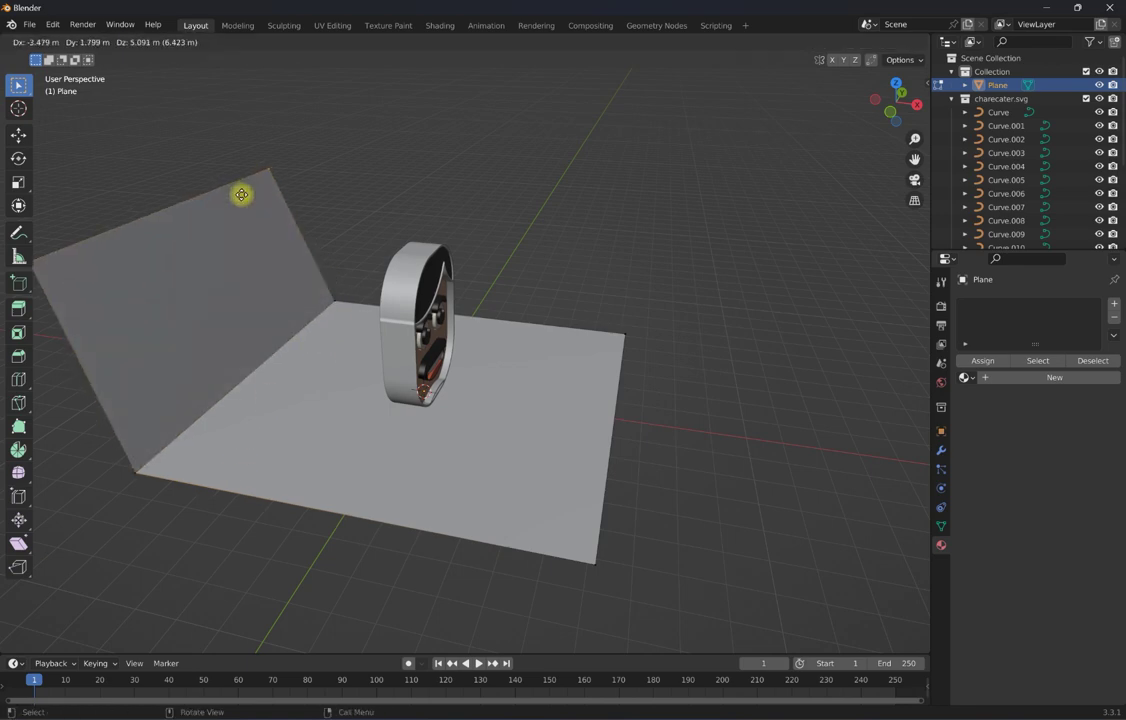
{"action": "key", "text": "z"}
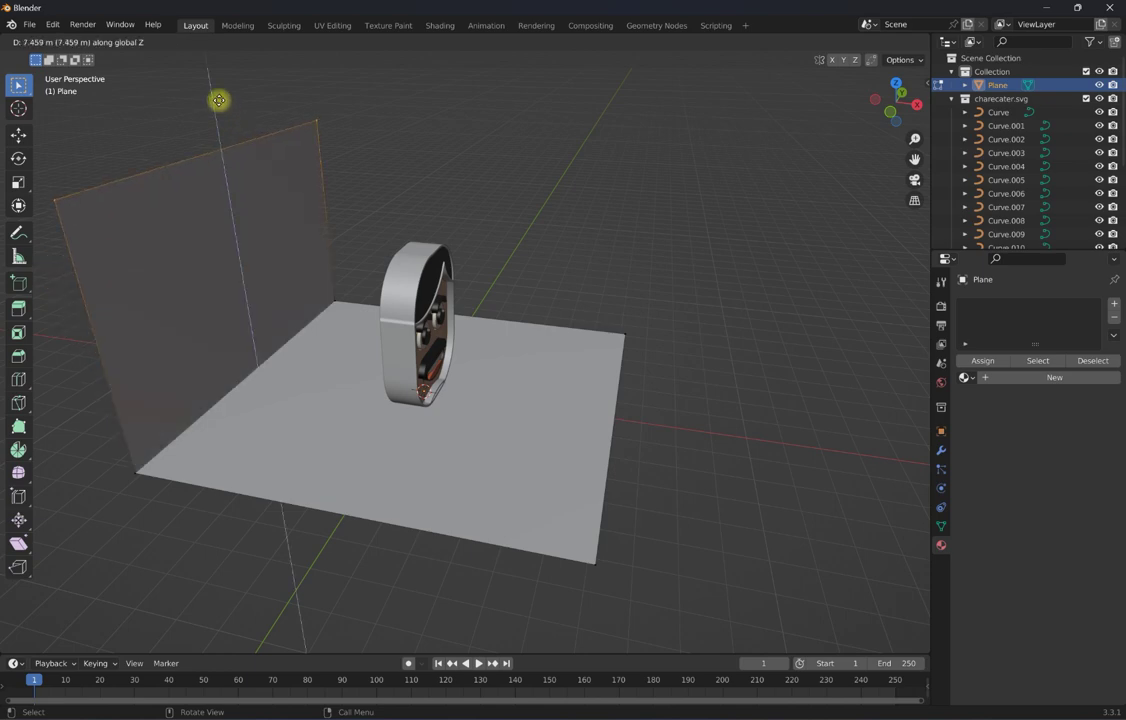
{"action": "left_click", "coordinate": [200, 63]}
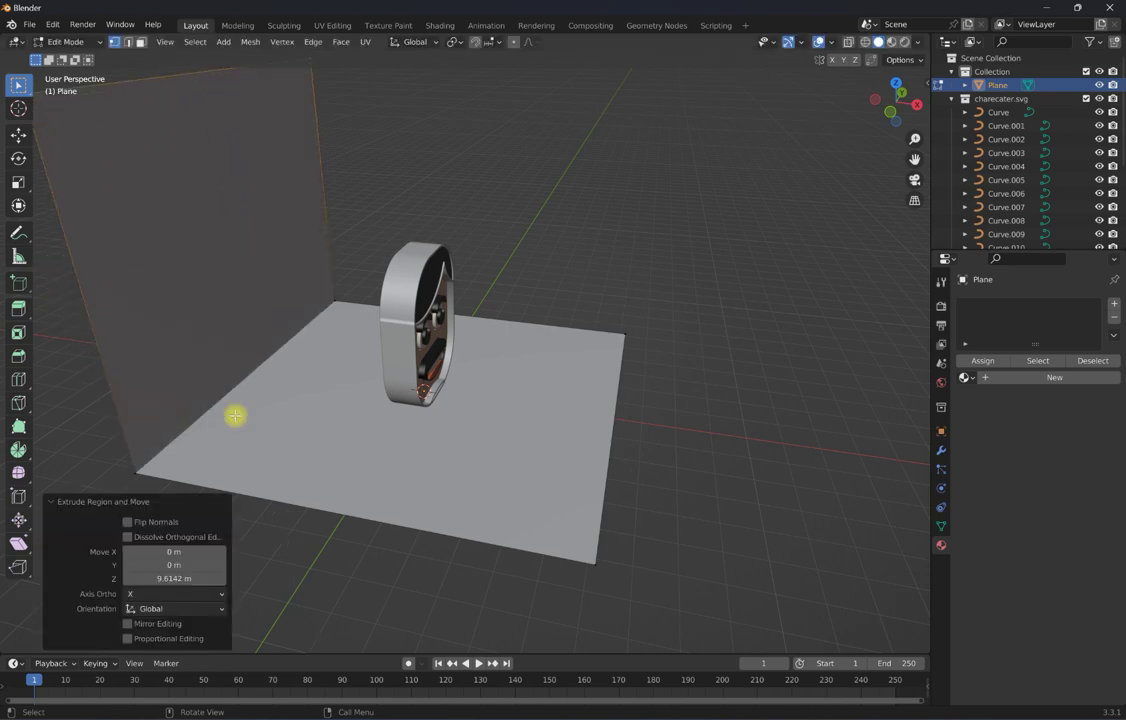
{"action": "left_click", "coordinate": [148, 460]}
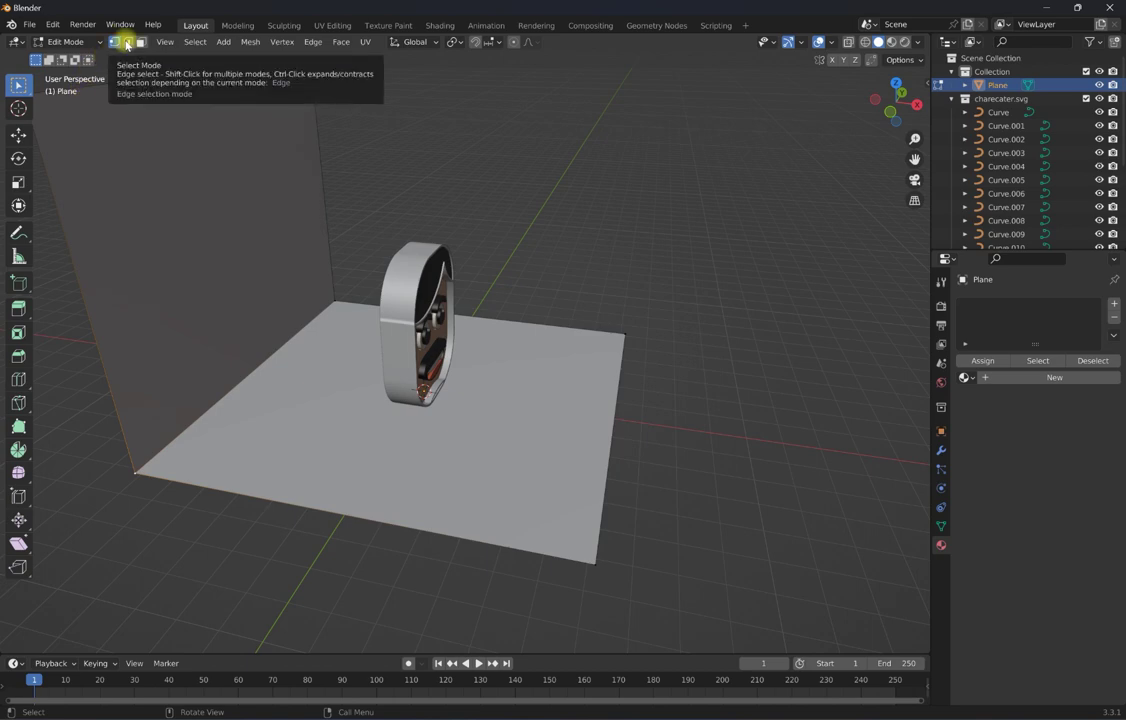
{"action": "left_click", "coordinate": [127, 43]}
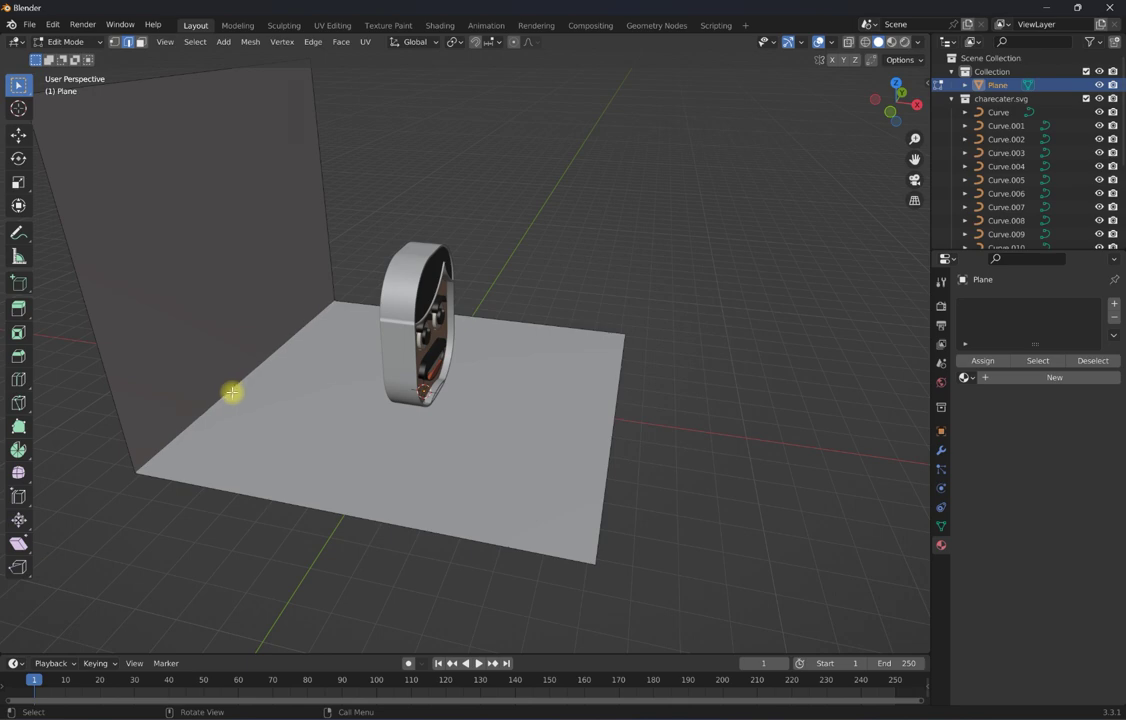
Bevel the wall-to-floor corner edge 0.283 m with 16 segments, then deselect it.
{"action": "key", "text": "ctrl+b"}
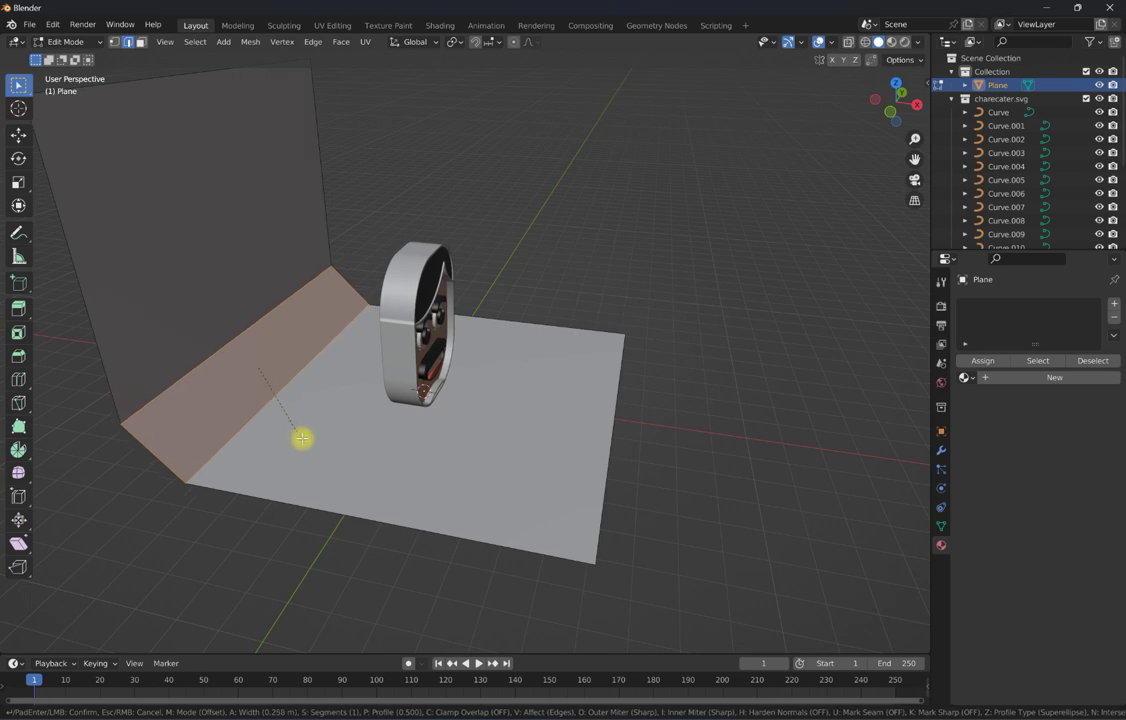
{"action": "left_click", "coordinate": [302, 438]}
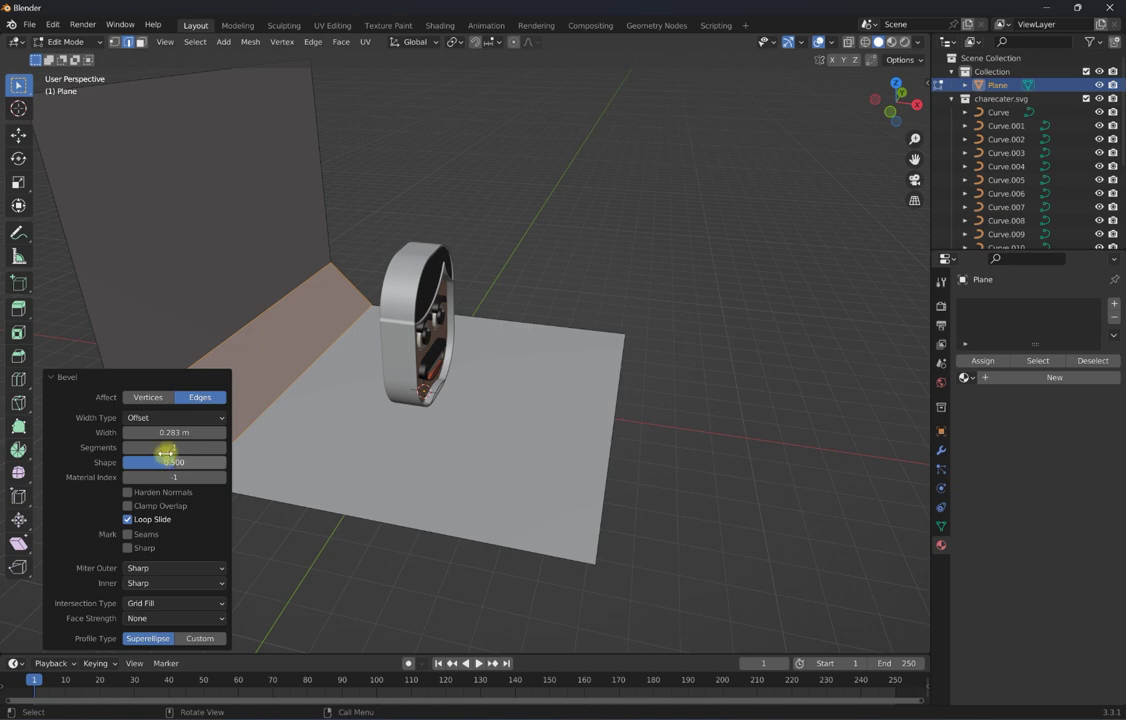
{"action": "mouse_move", "coordinate": [169, 451]}
{"action": "left_mouse_down"}
{"action": "mouse_move", "coordinate": [189, 452]}
{"action": "mouse_move", "coordinate": [176, 447]}
{"action": "left_mouse_up"}
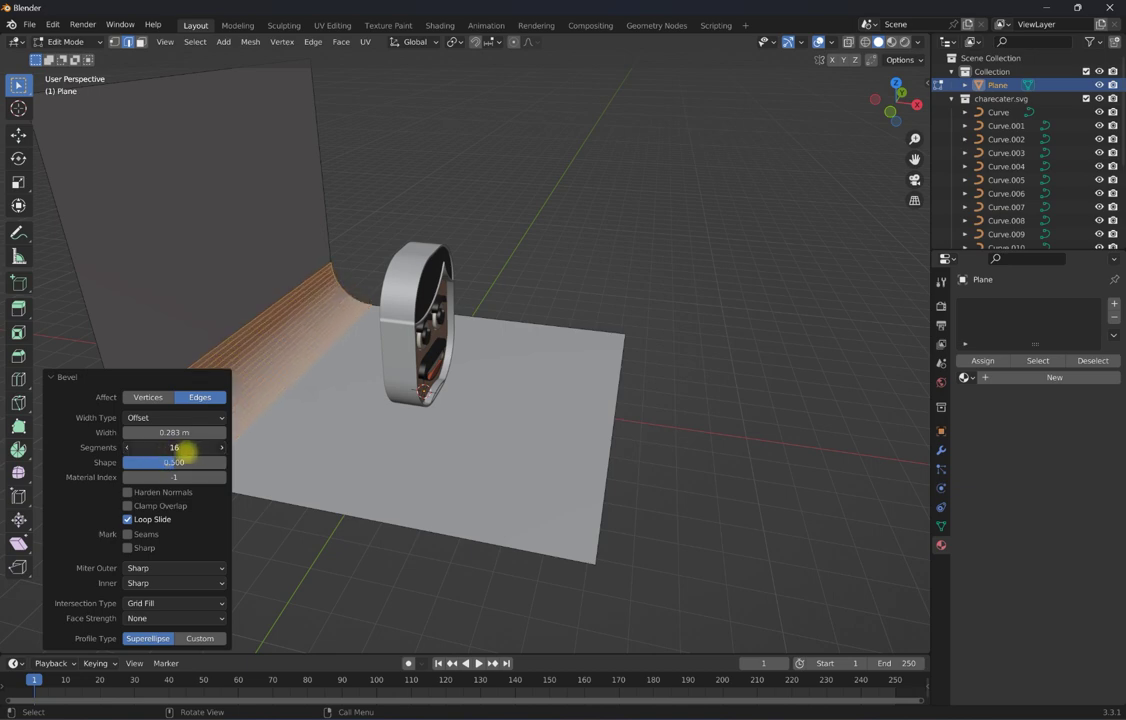
{"action": "key", "text": "alt+a"}
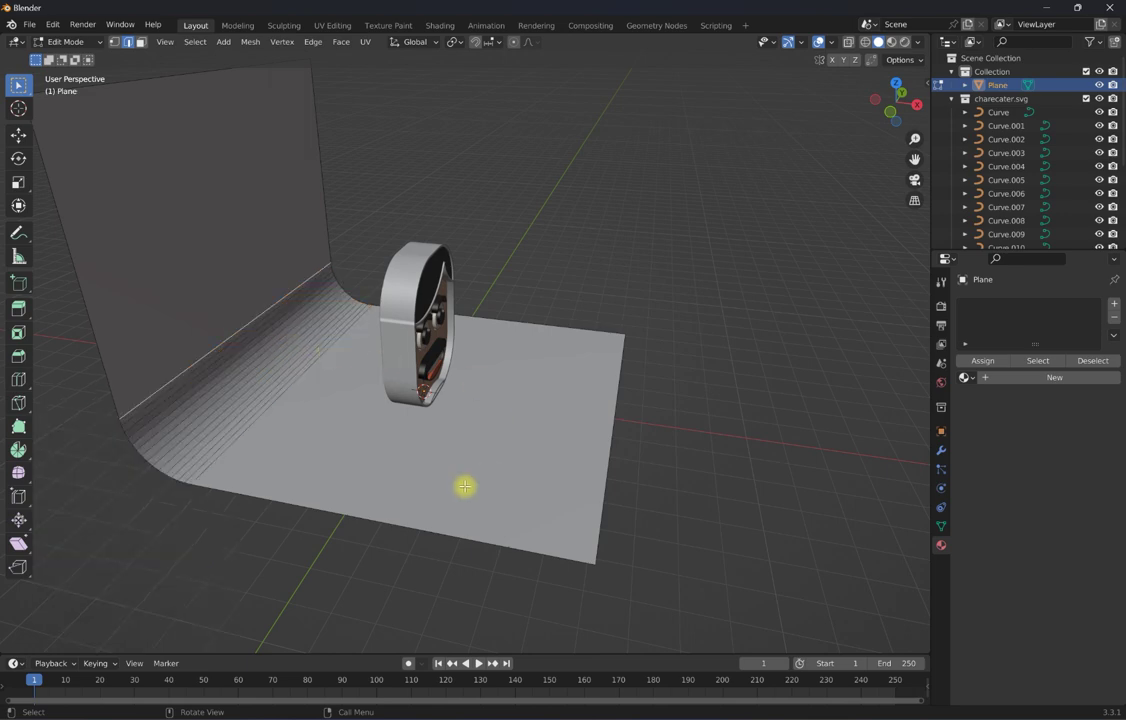
{"action": "scroll", "coordinate": [465, 485], "scroll_direction": "down", "scroll_amount": 2}
{"action": "middle_click_drag", "start_coordinate": [475, 447], "coordinate": [470, 447]}
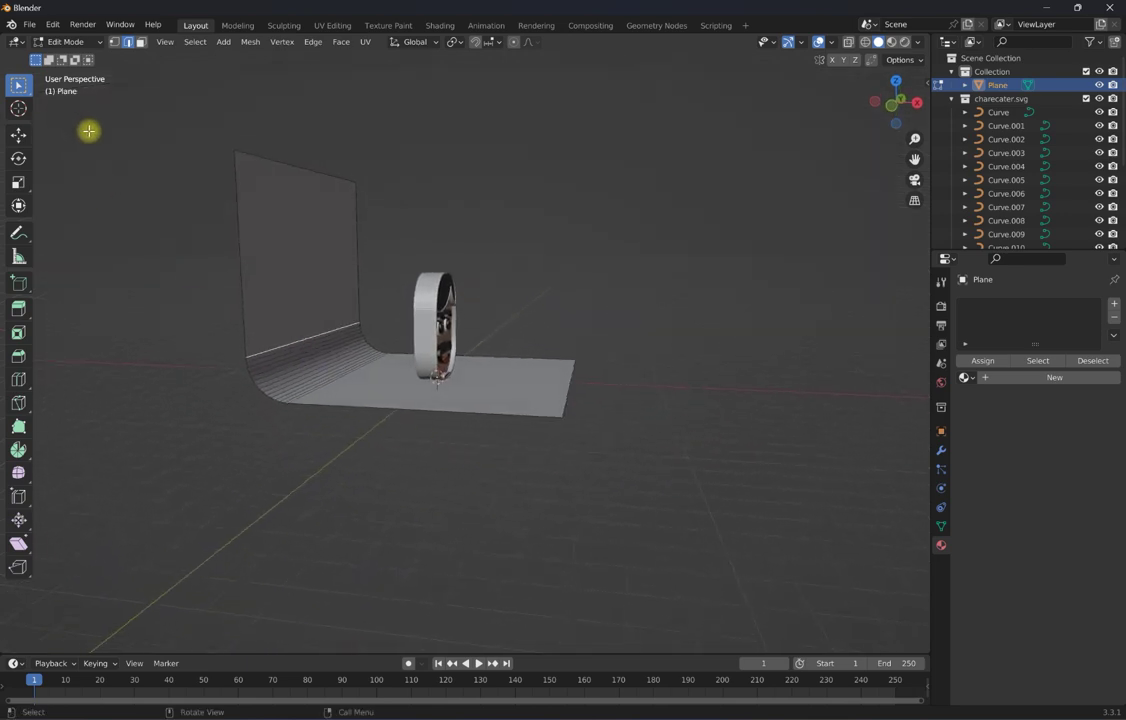
In Object Mode, tilt the backdrop 16.8° about the Y axis.
{"action": "key", "text": "Tab"}
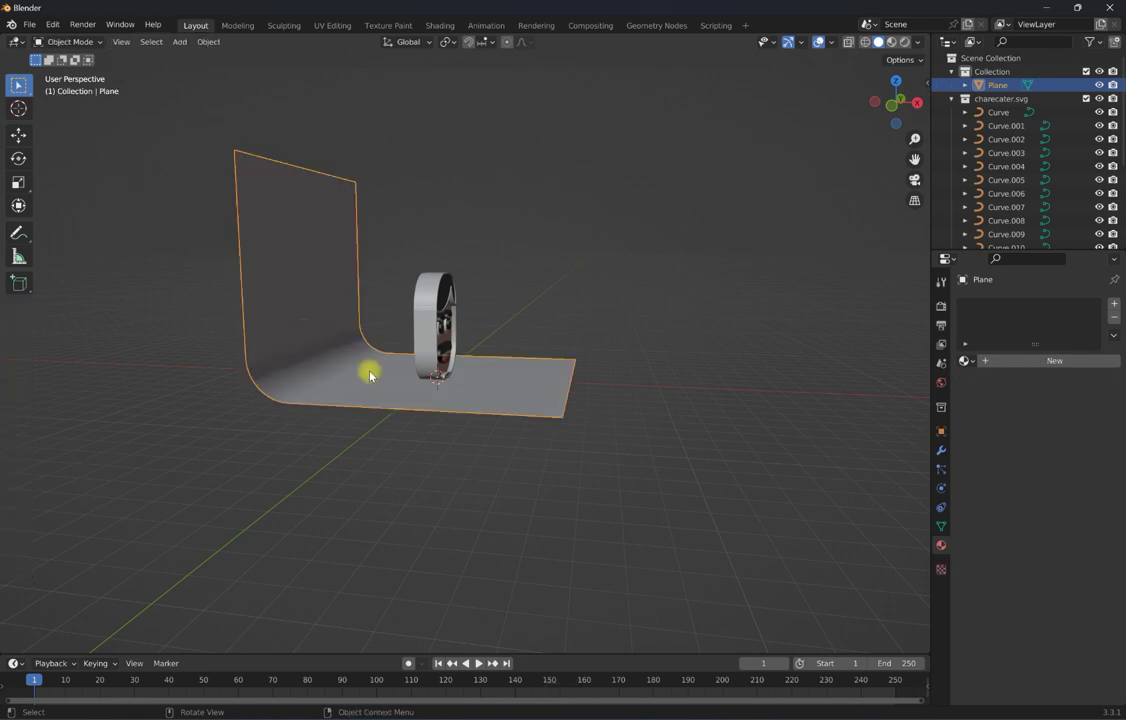
{"action": "key", "text": "r"}
{"action": "key", "text": "z"}
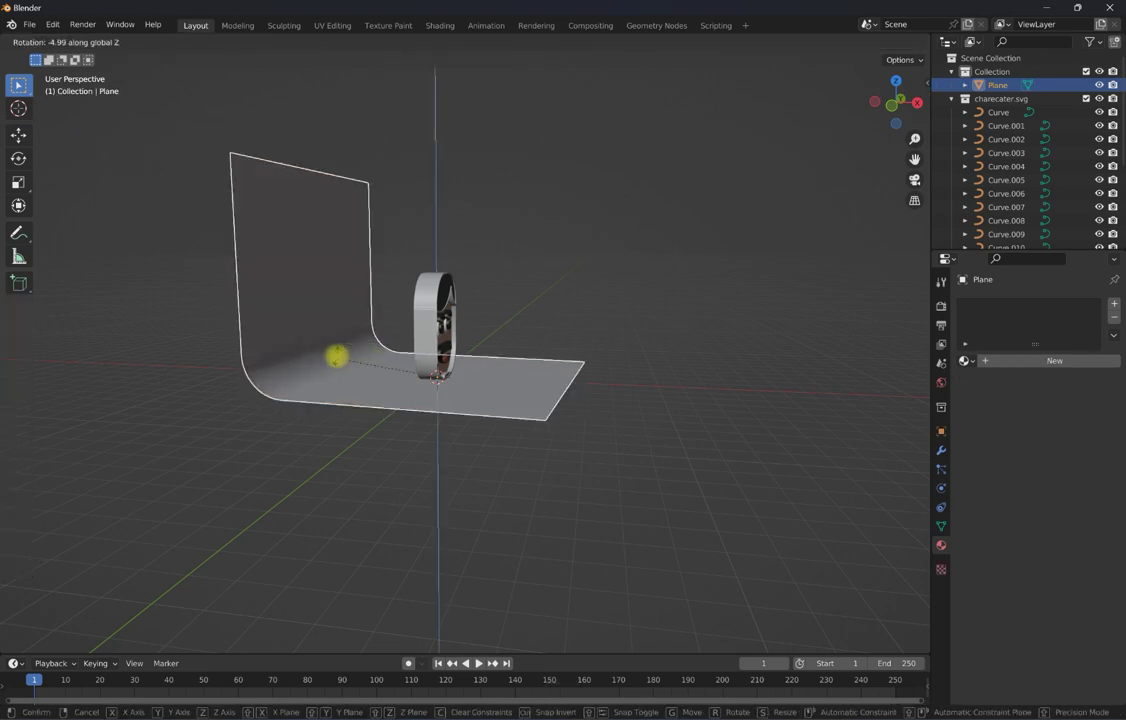
{"action": "key", "text": "y"}
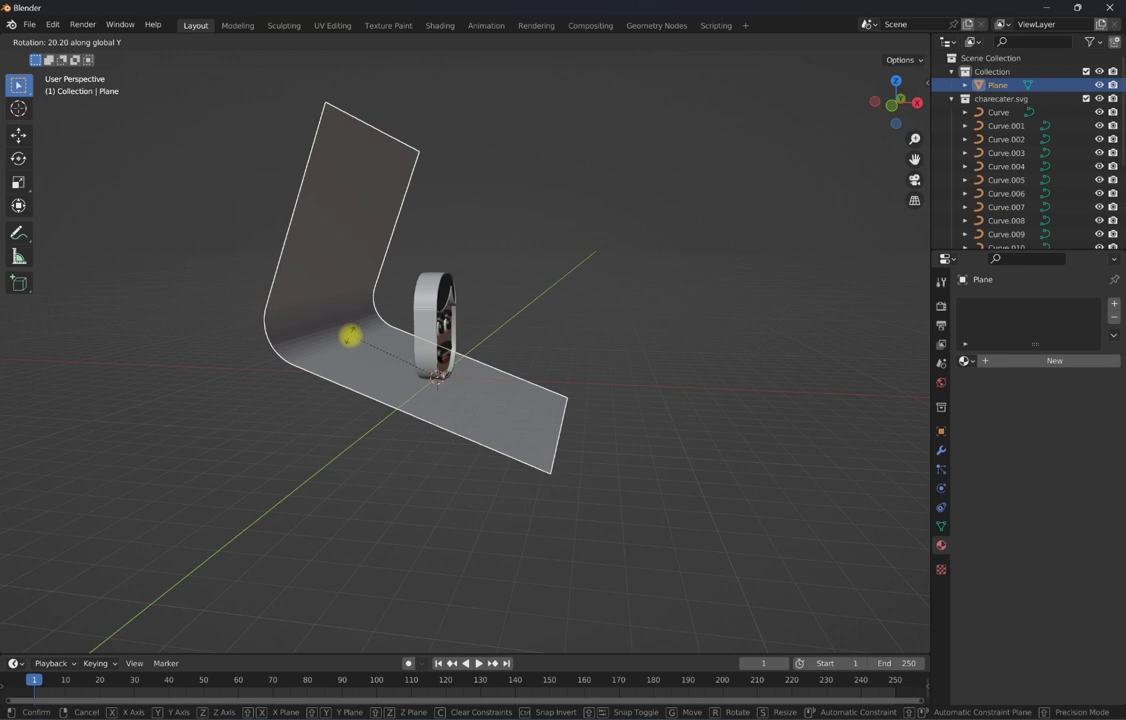
{"action": "left_click", "coordinate": [352, 343]}
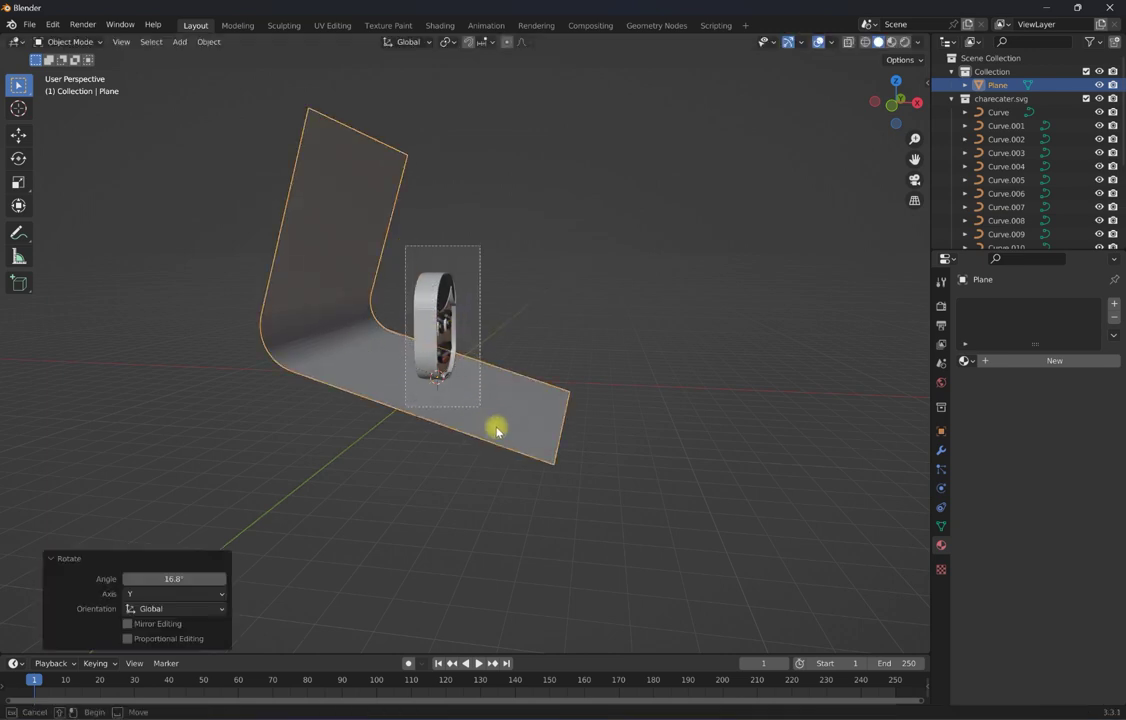
Shrink the face to 0.762 scale and raise it 1.23 m along Z.
{"action": "left_click", "coordinate": [440, 360]}
{"action": "key", "text": "s"}
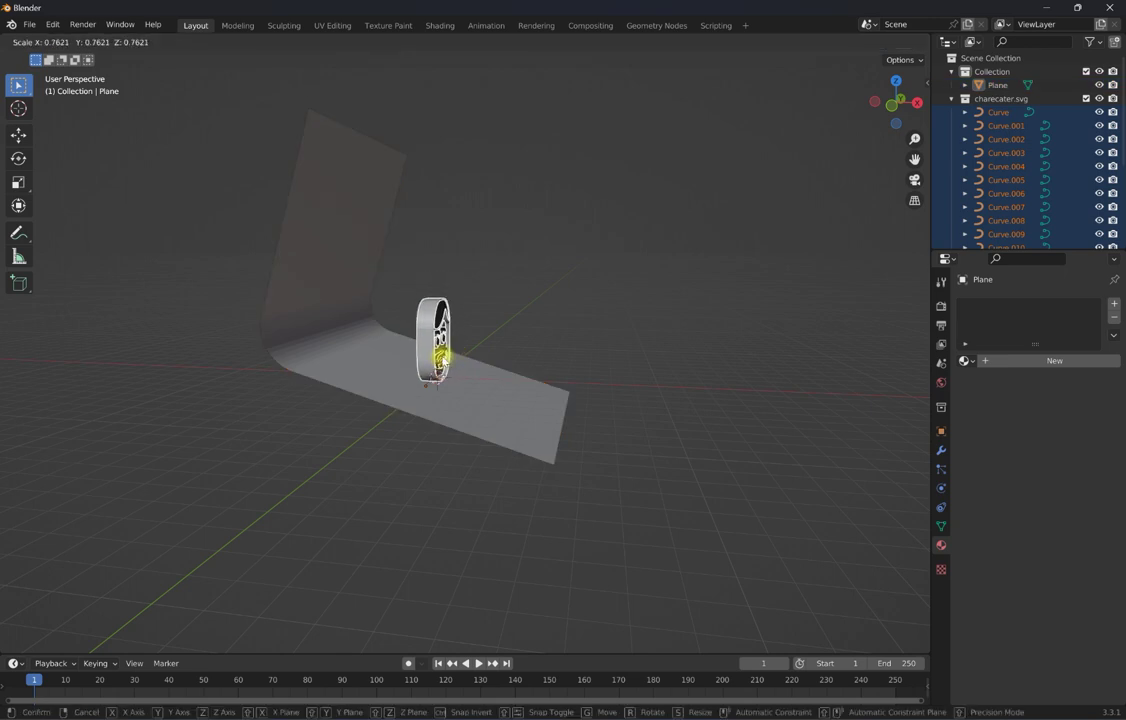
{"action": "left_click", "coordinate": [440, 356]}
{"action": "key", "text": "g"}
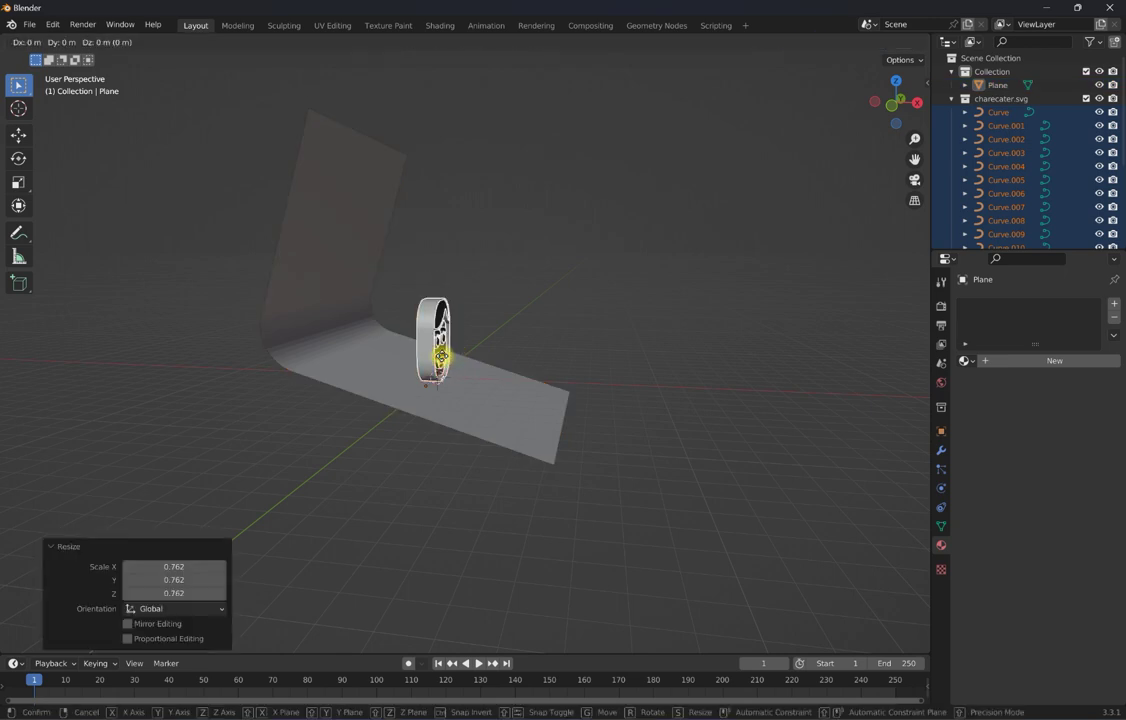
{"action": "key", "text": "z"}
{"action": "left_click", "coordinate": [484, 343]}
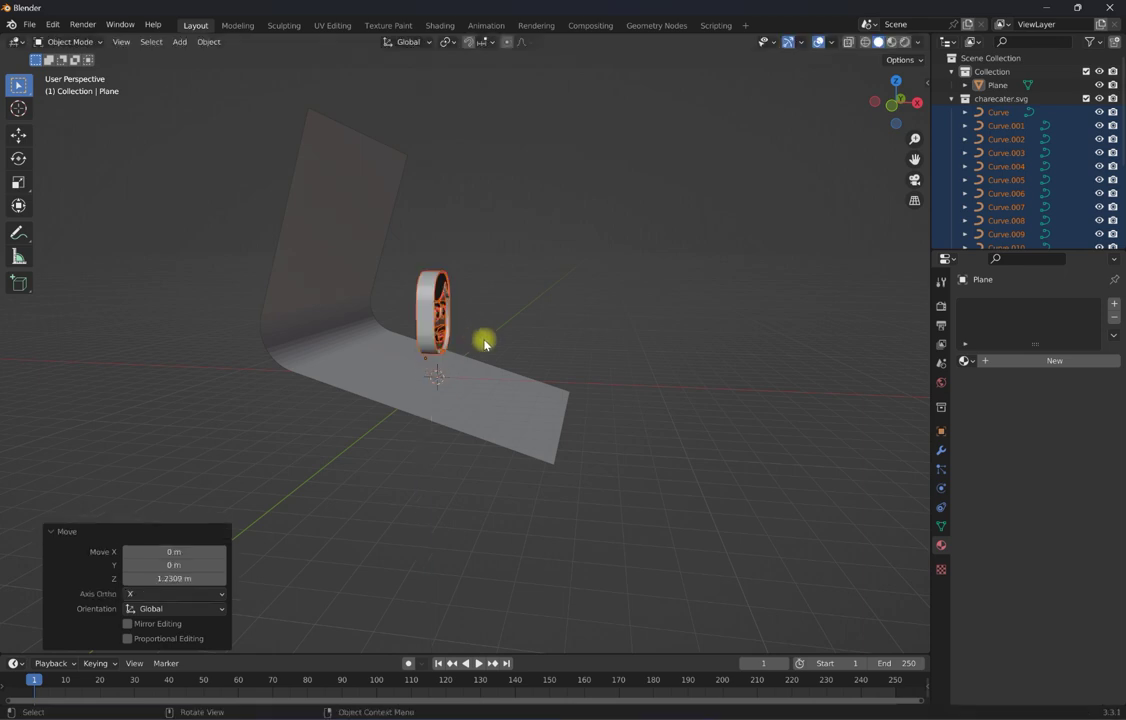
{"action": "left_click", "coordinate": [555, 330]}
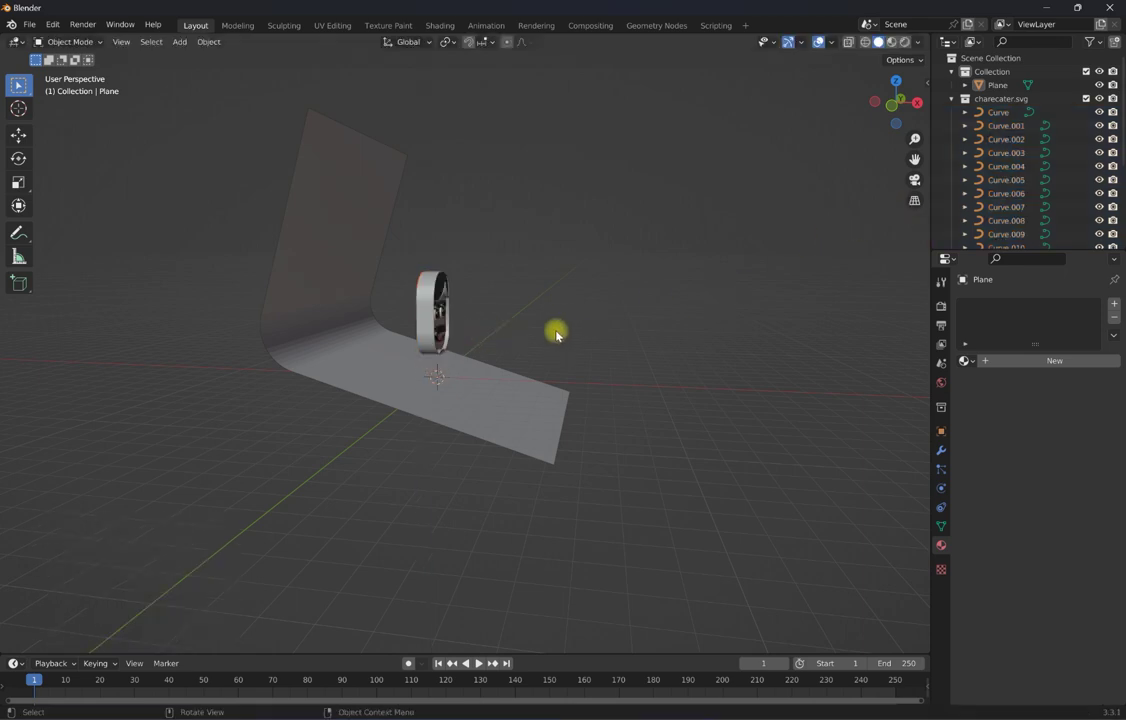
Stretch the backdrop sideways to 1.876 along the Y axis.
{"action": "middle_click_drag", "start_coordinate": [447, 340], "coordinate": [444, 270]}
{"action": "scroll", "coordinate": [444, 270], "scroll_direction": "up", "scroll_amount": 2}
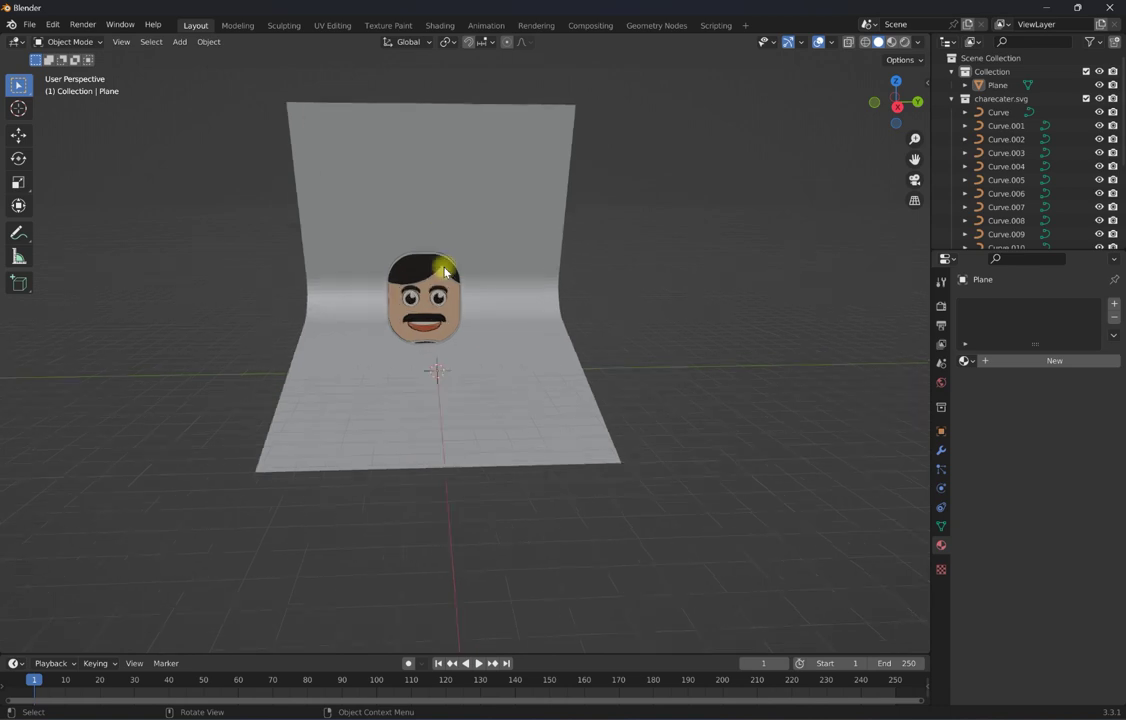
{"action": "scroll", "coordinate": [450, 285], "scroll_direction": "up", "scroll_amount": 3}
{"action": "scroll", "coordinate": [525, 367], "scroll_direction": "down", "scroll_amount": 5}
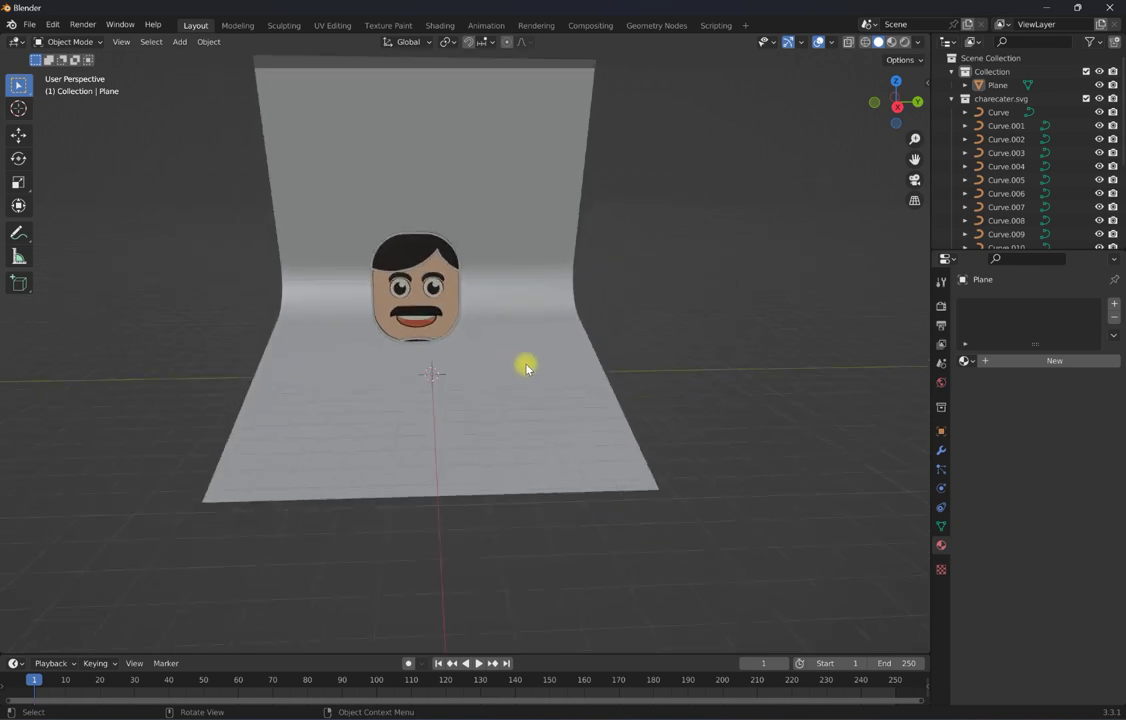
{"action": "left_click", "coordinate": [525, 367]}
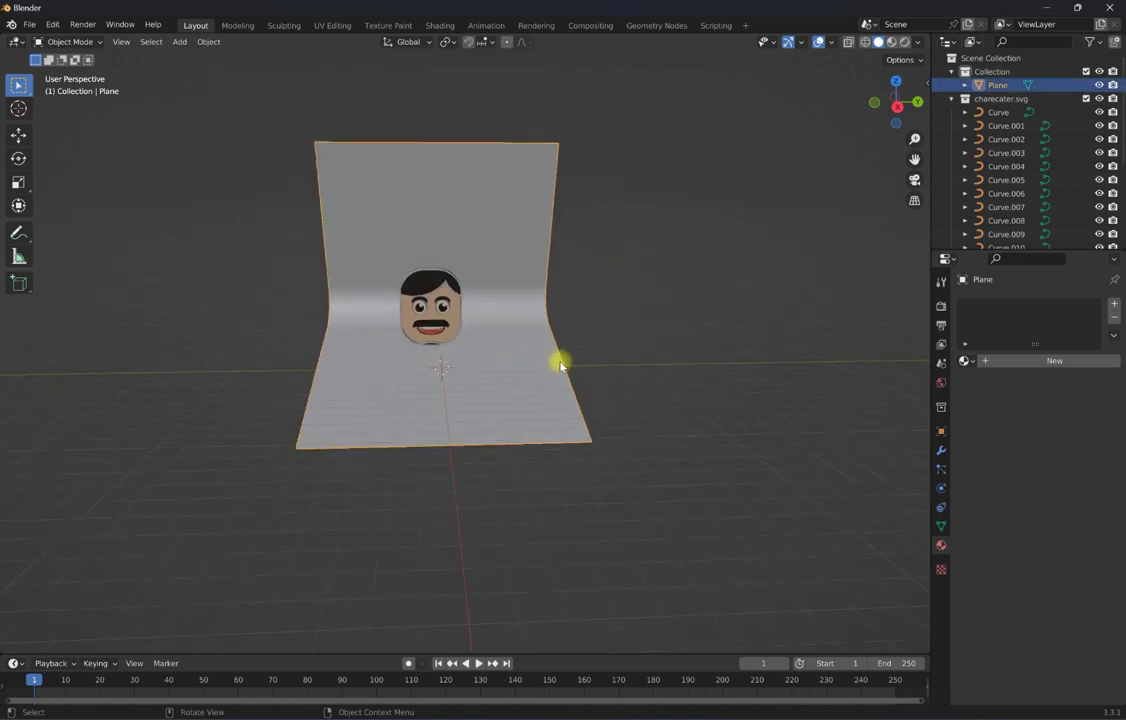
{"action": "key", "text": "s"}
{"action": "key", "text": "y"}
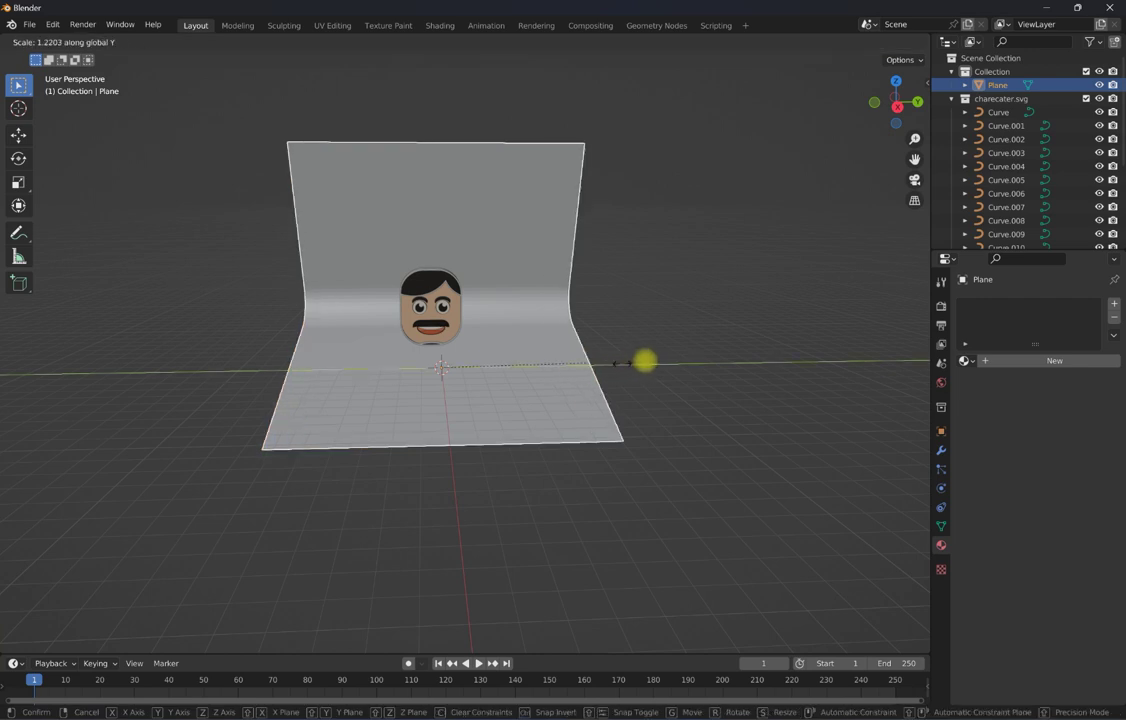
{"action": "left_click", "coordinate": [663, 361]}
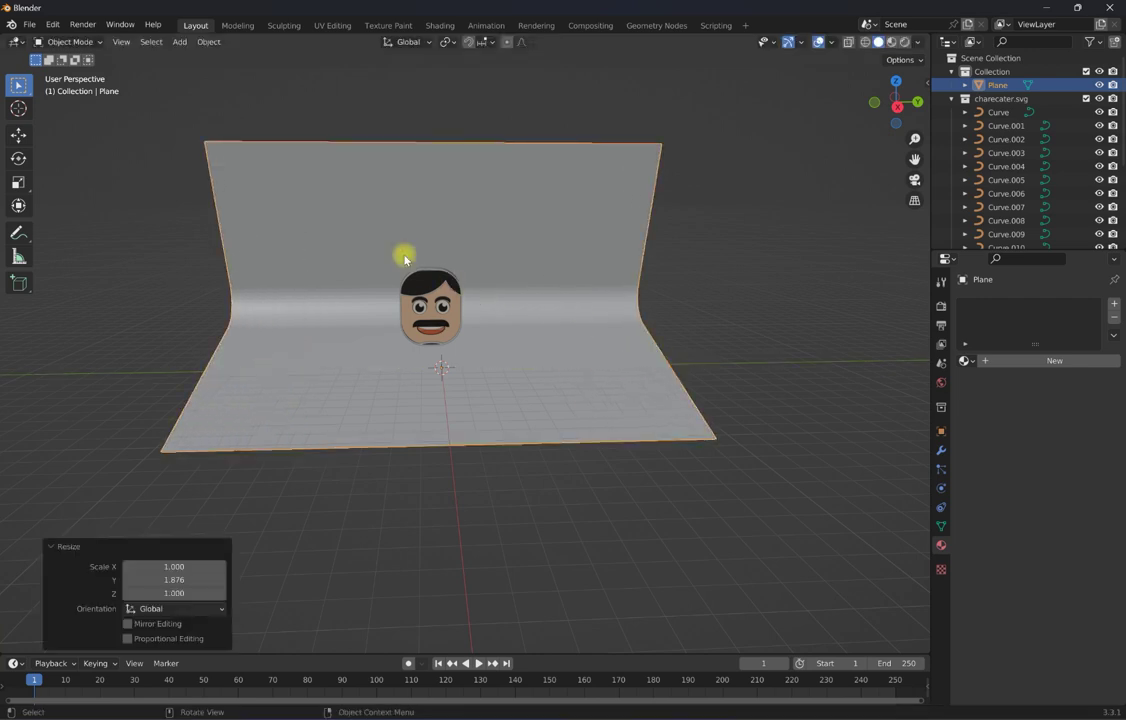
{"action": "scroll", "coordinate": [420, 275], "scroll_direction": "up", "scroll_amount": 3}
{"action": "middle_click_drag", "start_coordinate": [432, 287], "coordinate": [460, 297]}
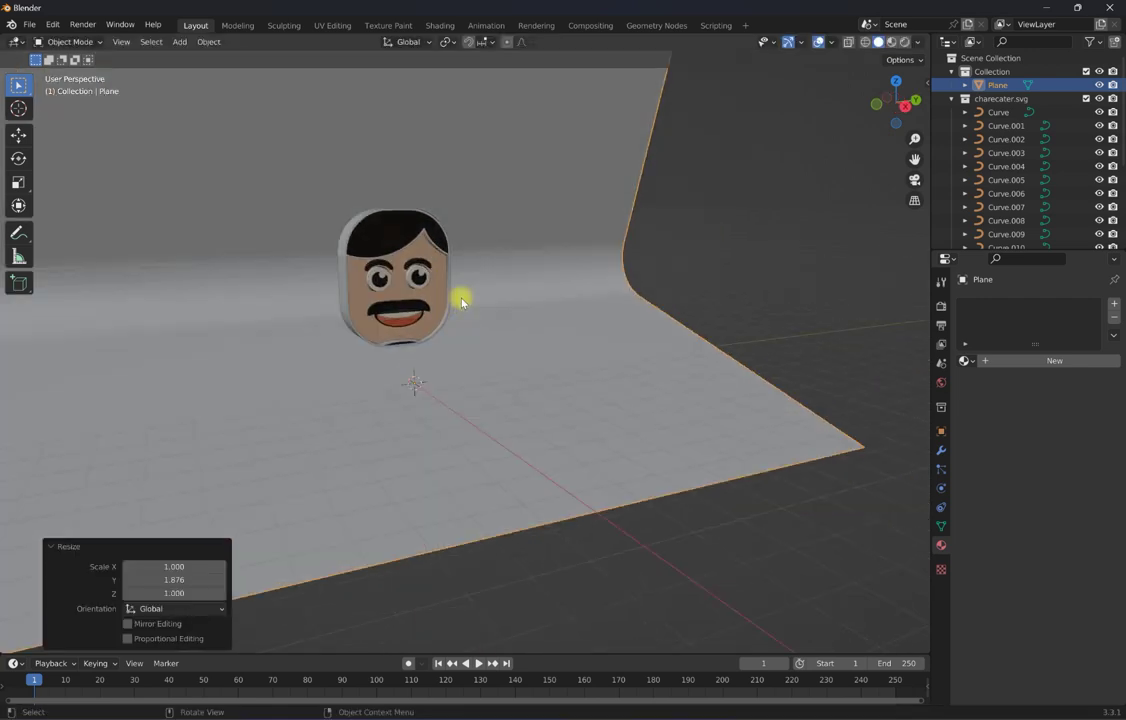
{"action": "key", "text": "shift+a"}
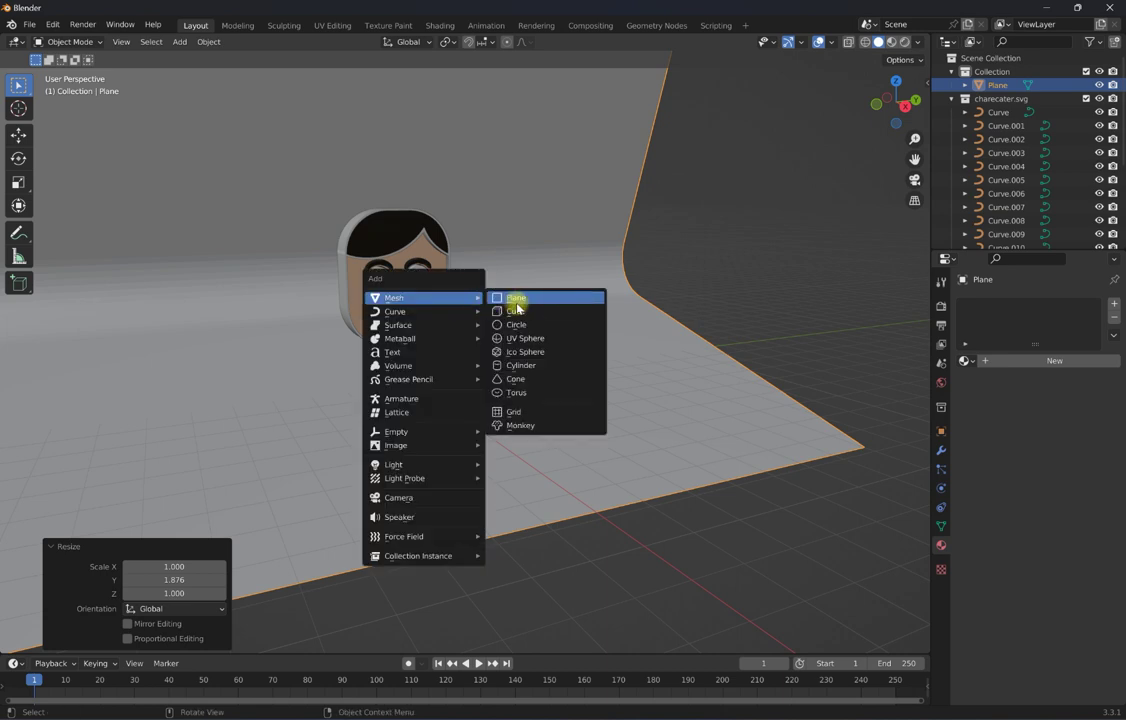
Add a new plane and lift it 6.63 m above the face.
{"action": "left_click", "coordinate": [516, 298]}
{"action": "key", "text": "g"}
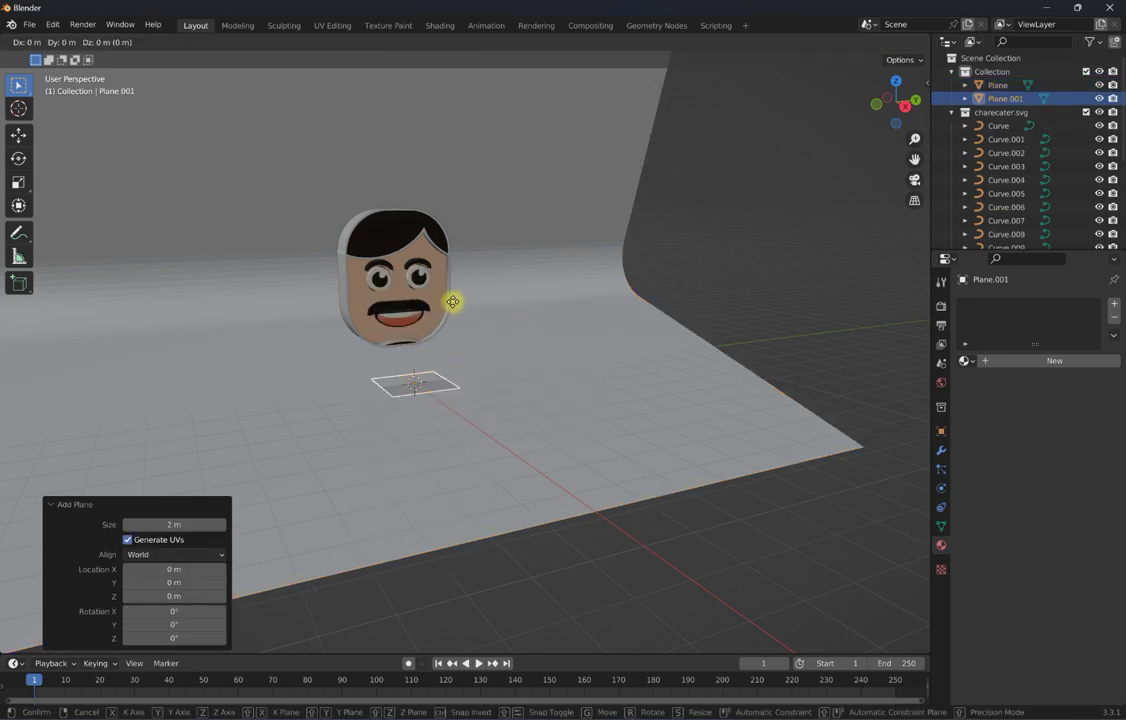
{"action": "key", "text": "z"}
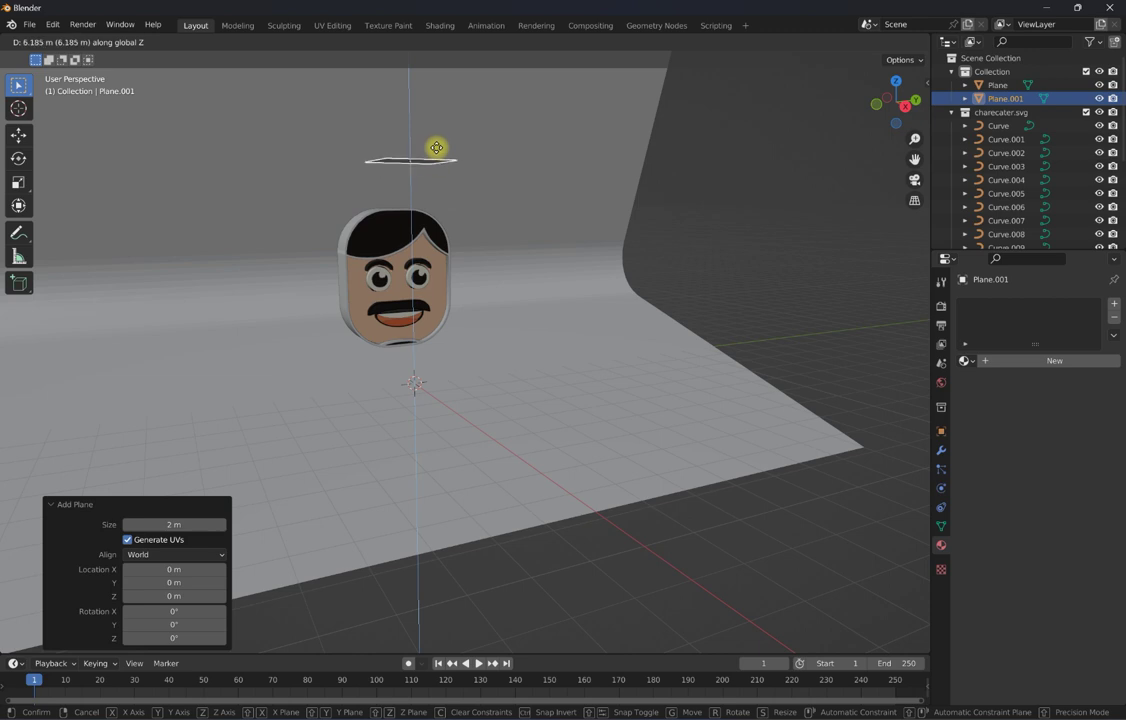
{"action": "left_click", "coordinate": [437, 143]}
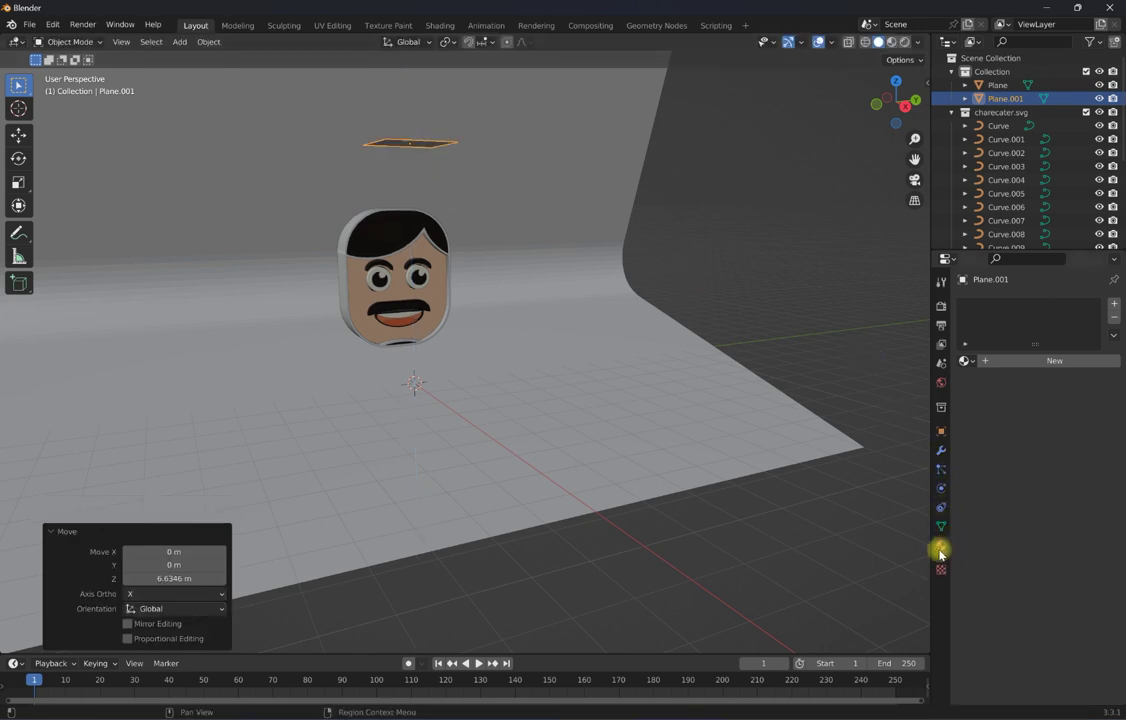
Give the plane an Emission material at strength 9.6, checking it in rendered shading.
{"action": "left_click", "coordinate": [1010, 362]}
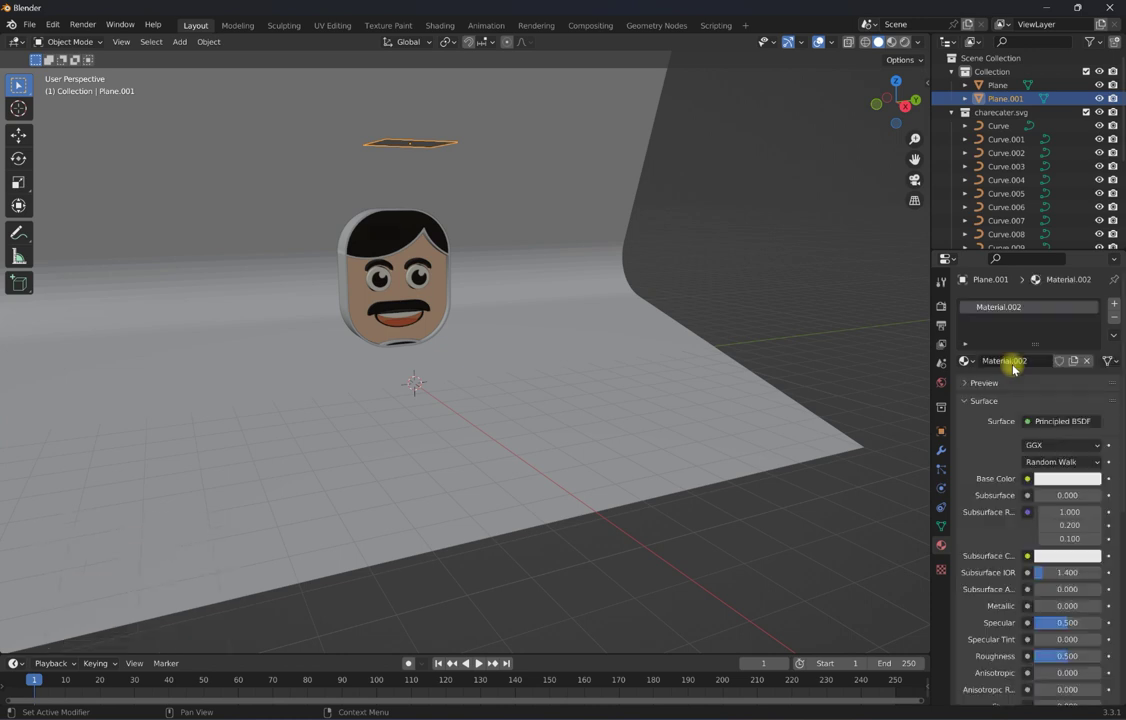
{"action": "left_click", "coordinate": [1049, 425]}
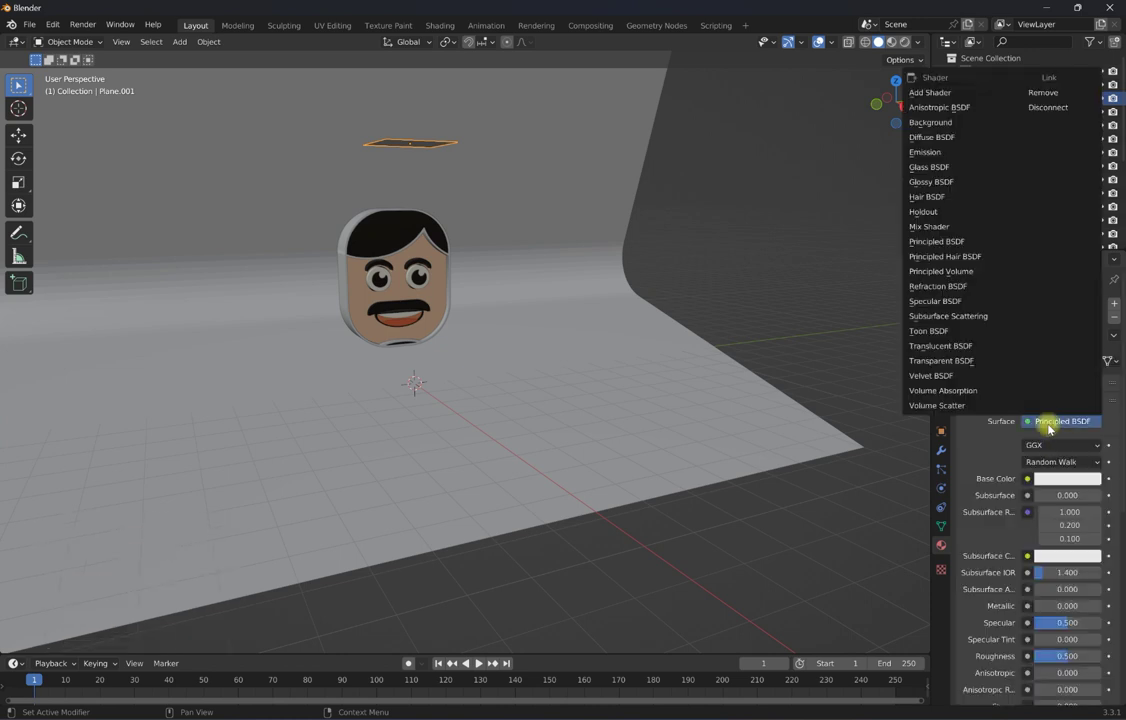
{"action": "left_click", "coordinate": [925, 152]}
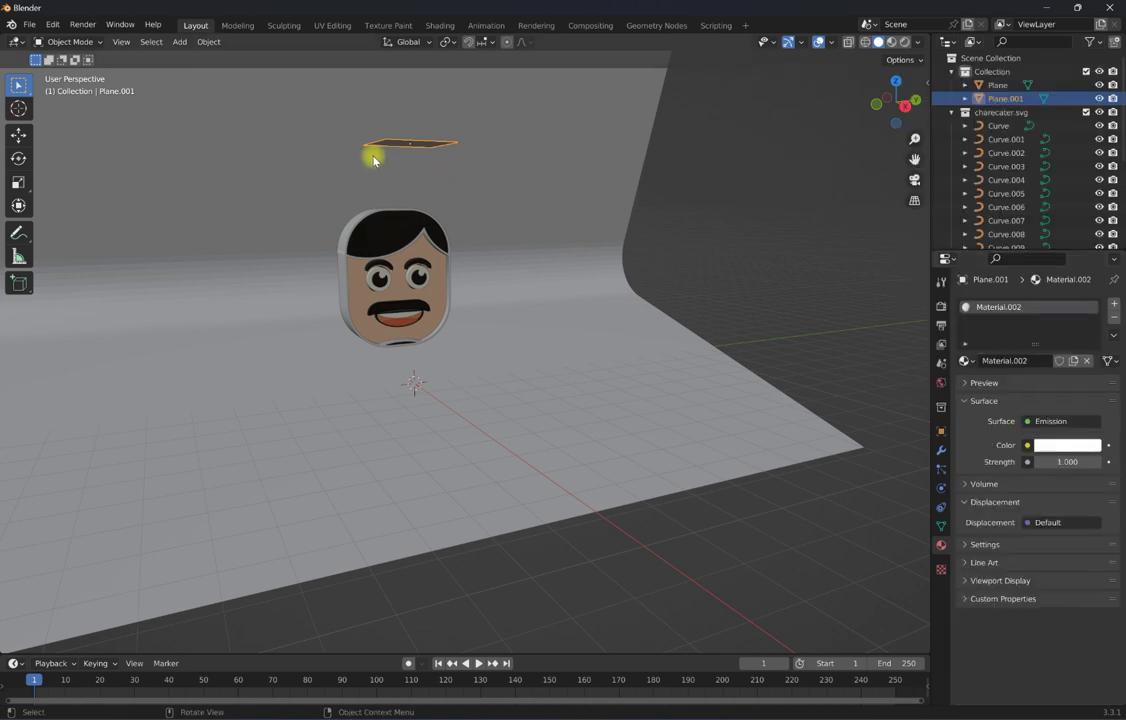
{"action": "left_click", "coordinate": [891, 42]}
{"action": "left_click", "coordinate": [904, 42]}
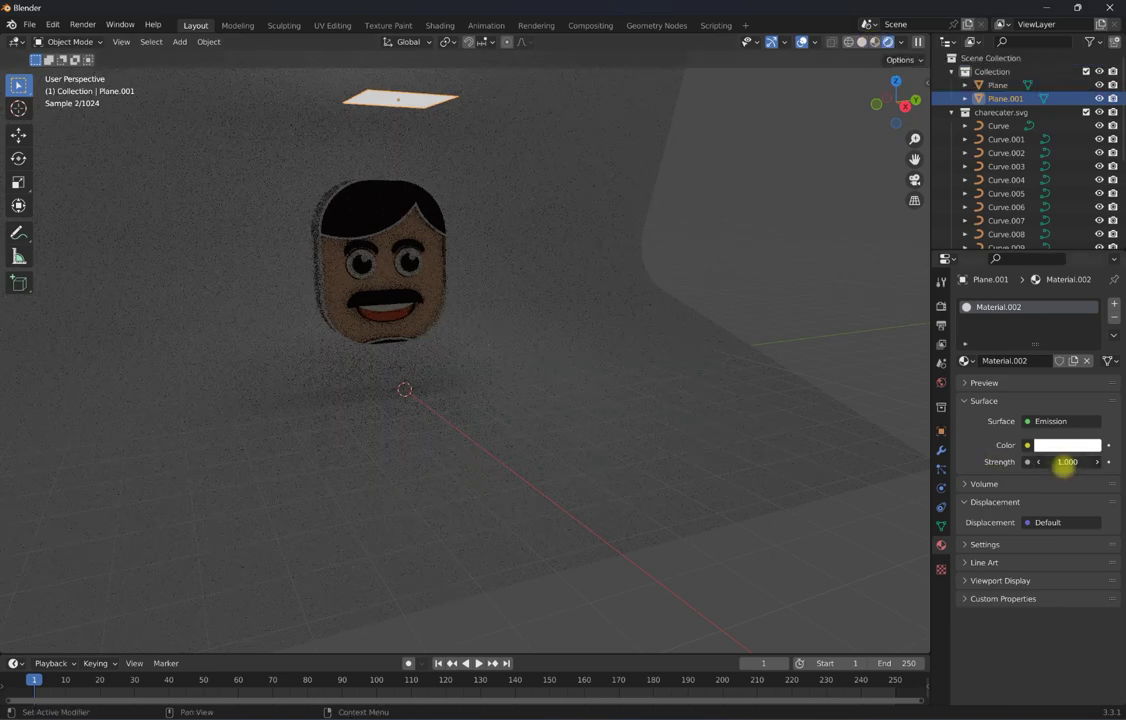
{"action": "mouse_move", "coordinate": [1063, 463]}
{"action": "left_mouse_down"}
{"action": "mouse_move", "coordinate": [1083, 466]}
{"action": "mouse_move", "coordinate": [1053, 467]}
{"action": "left_mouse_up"}
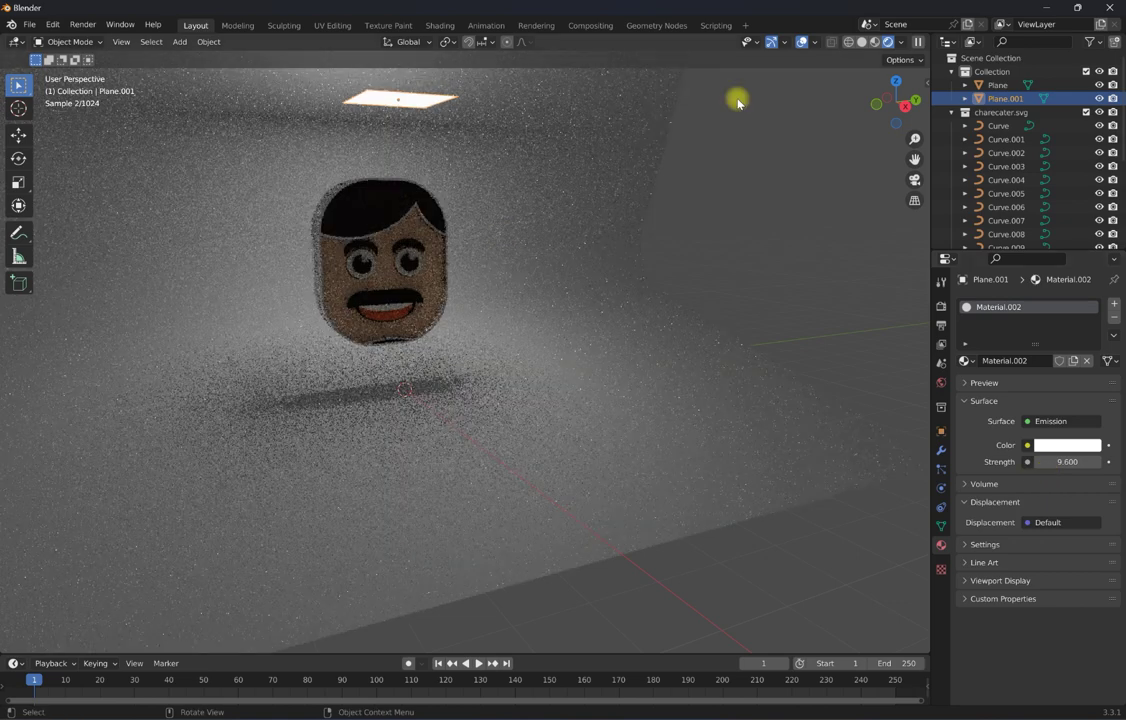
{"action": "left_click", "coordinate": [861, 42]}
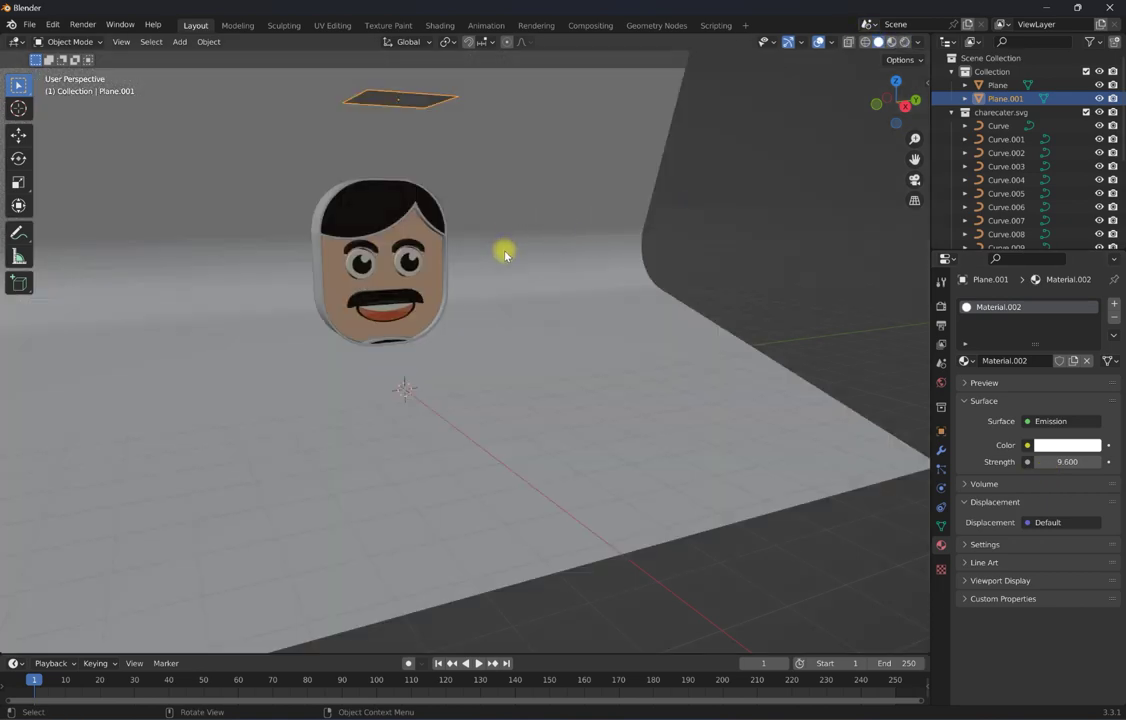
Scale the light plane Plane.001 by 1.368 and tilt it 12.6° about the Y axis.
{"action": "key", "text": "s"}
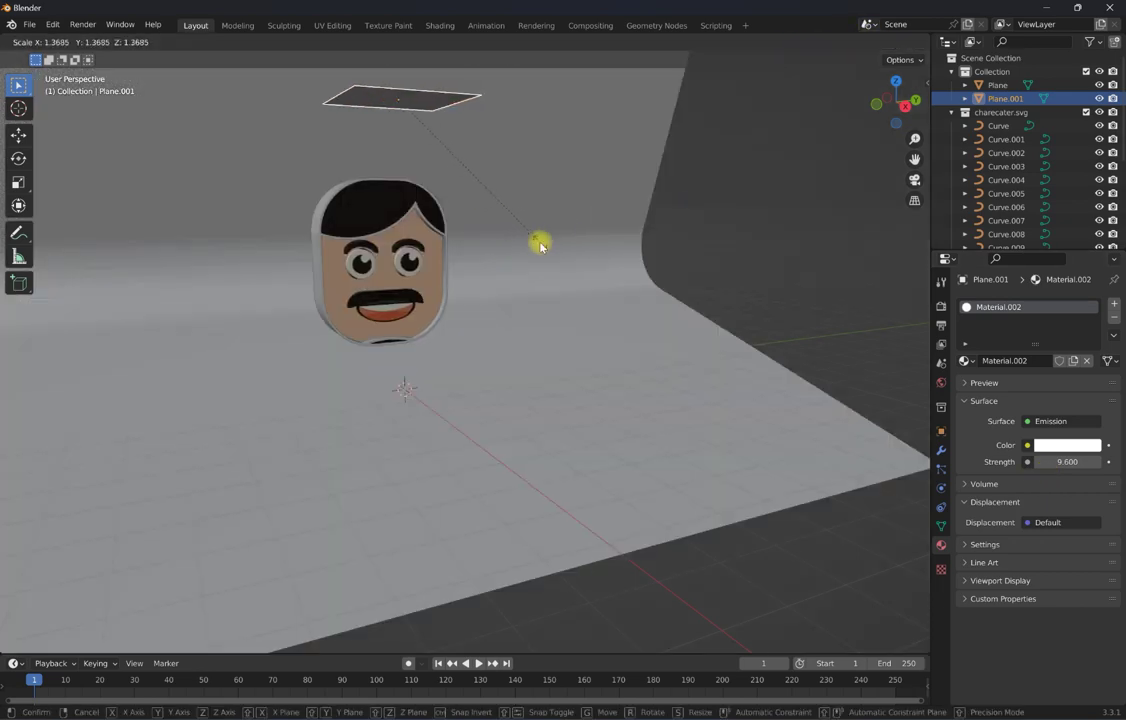
{"action": "left_click", "coordinate": [539, 244]}
{"action": "key", "text": "r"}
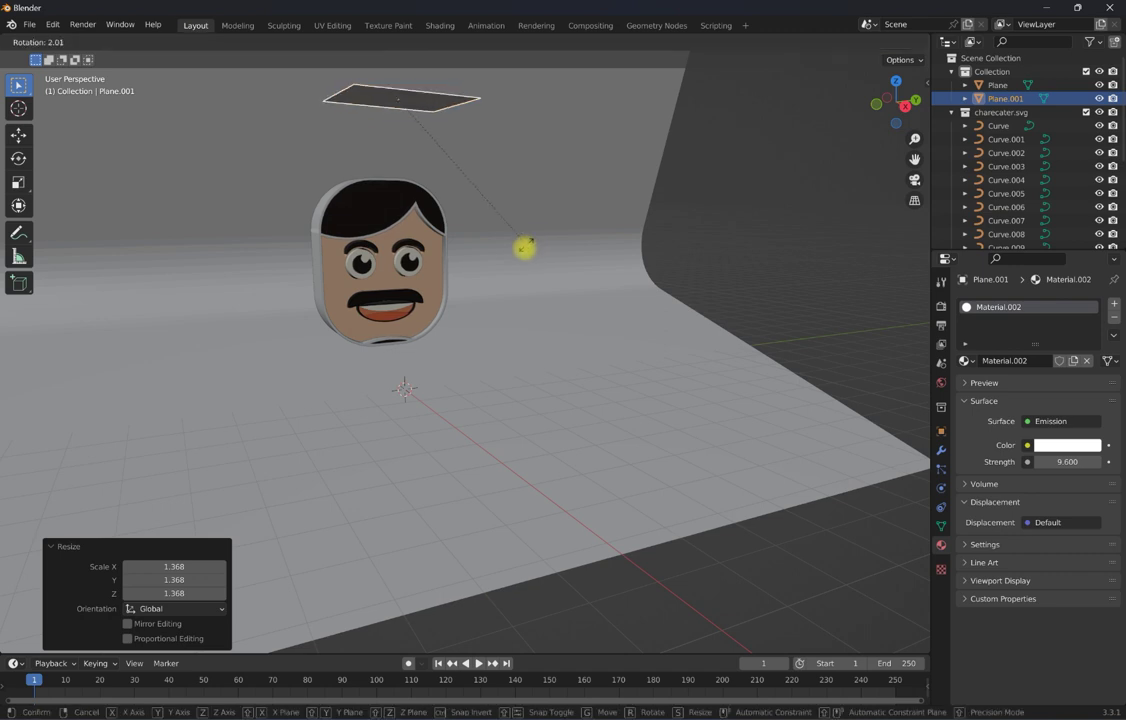
{"action": "key", "text": "y"}
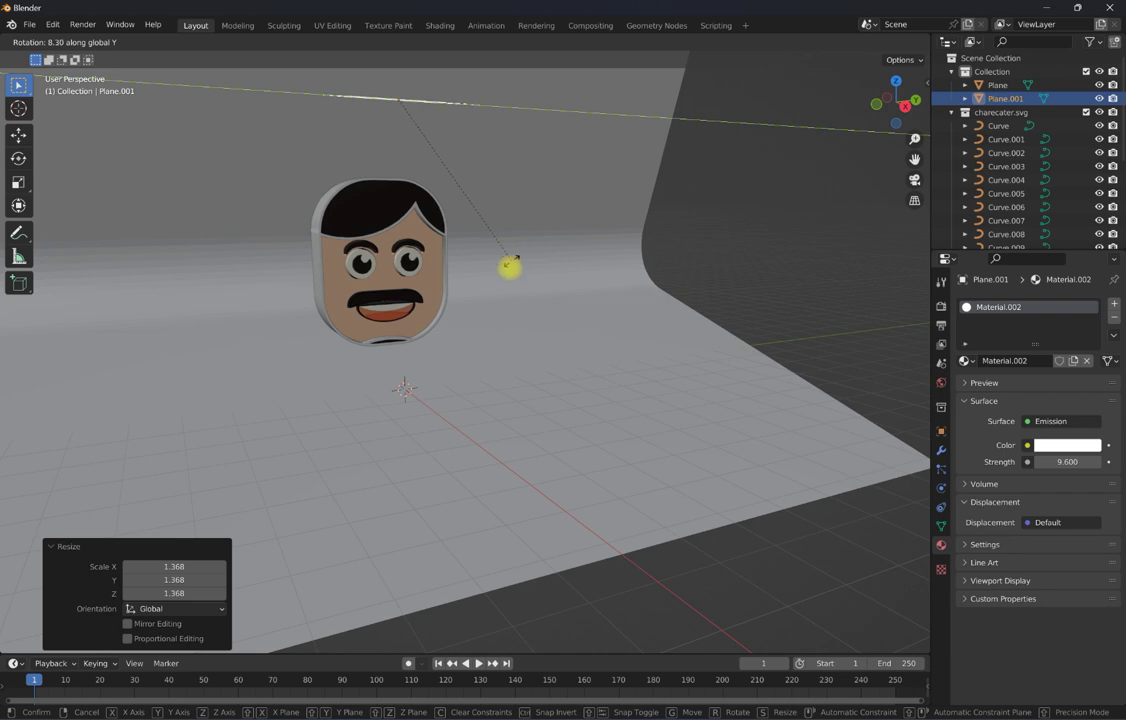
{"action": "left_click", "coordinate": [505, 275]}
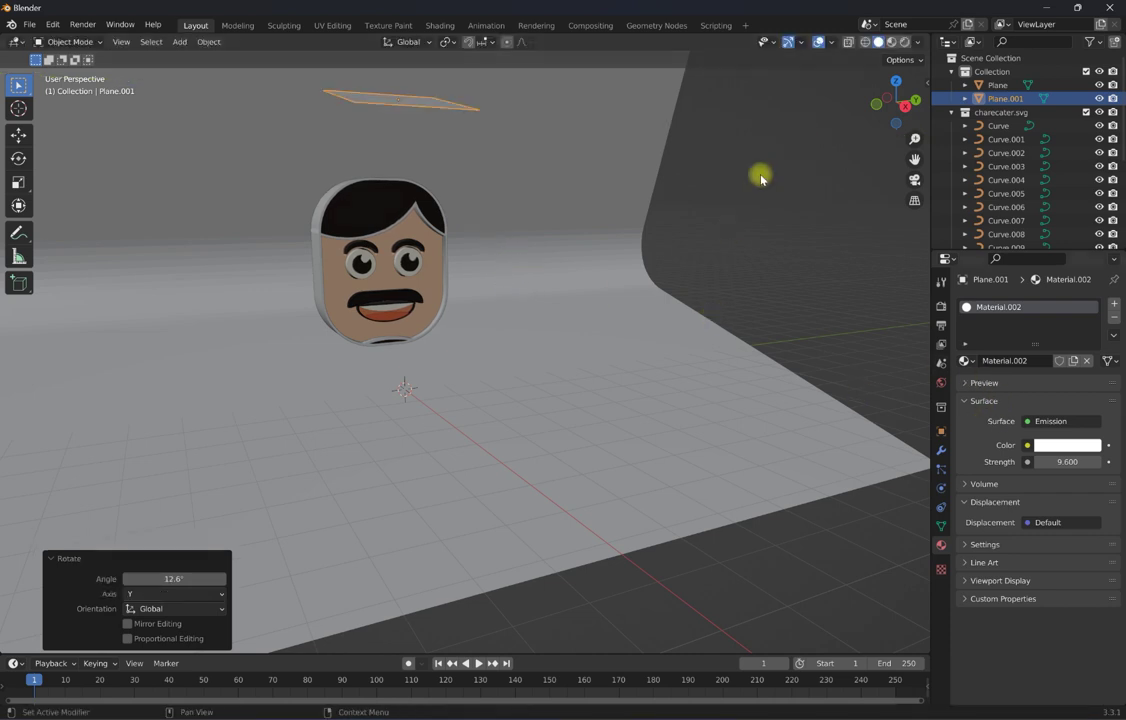
{"action": "middle_click_drag", "start_coordinate": [508, 302], "coordinate": [512, 316]}
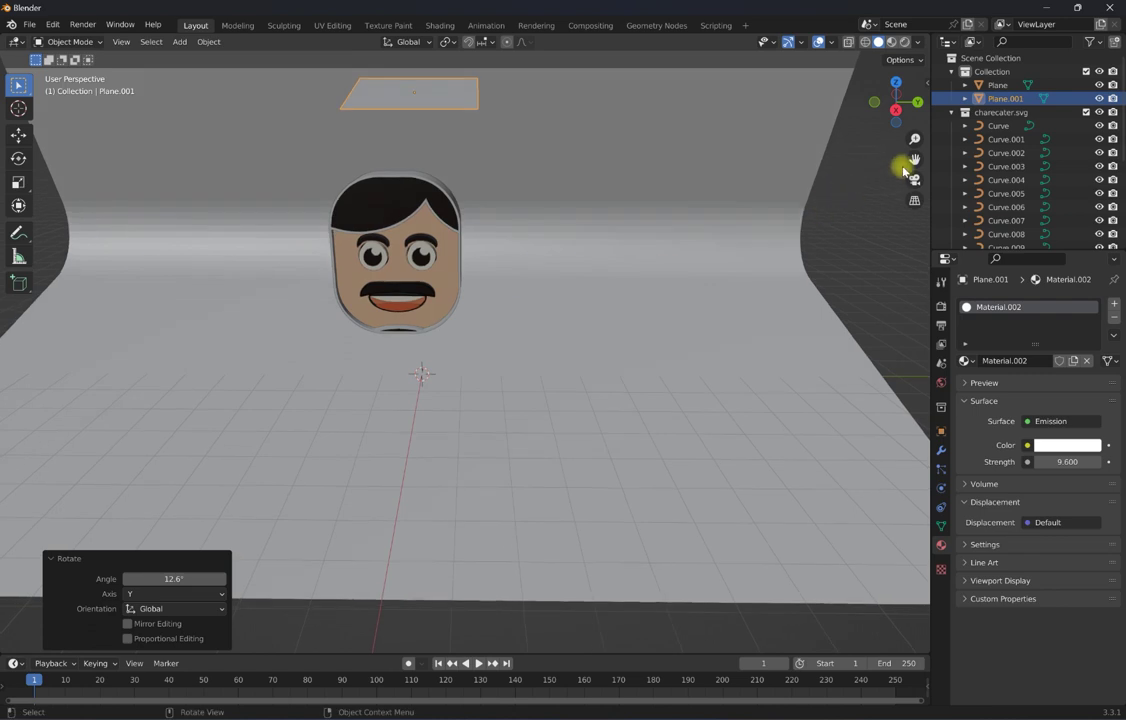
{"action": "left_click_drag", "start_coordinate": [914, 160], "coordinate": [463, 205]}
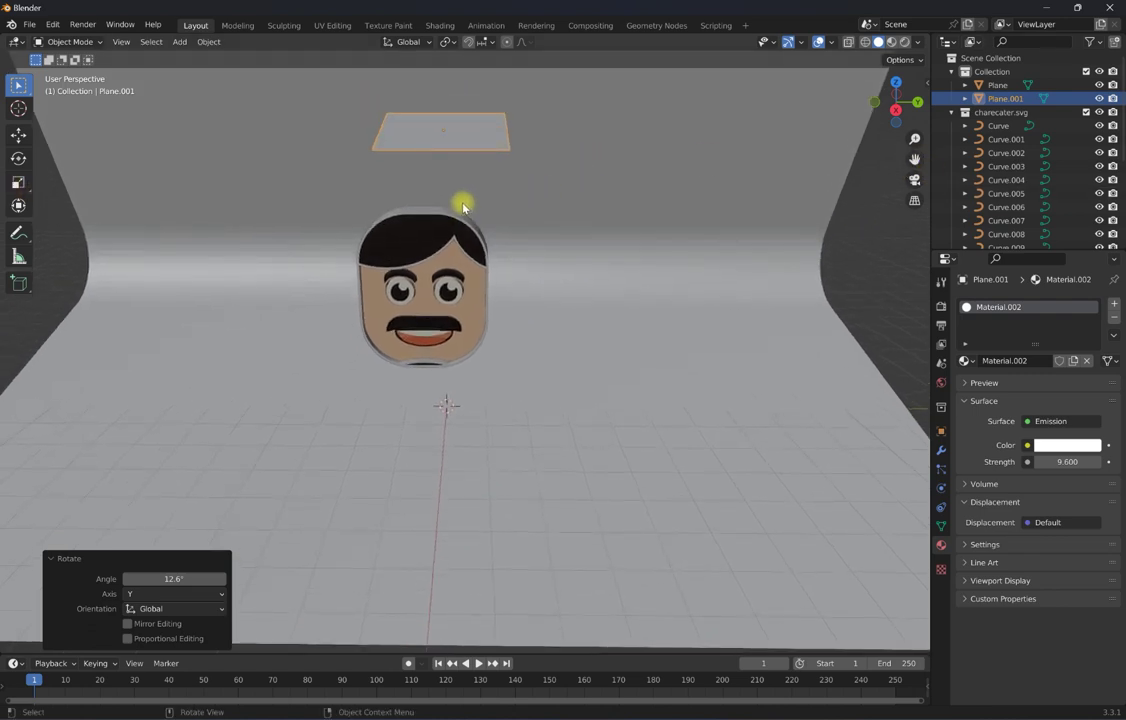
{"action": "scroll", "coordinate": [463, 205], "scroll_direction": "up", "scroll_amount": 2}
{"action": "scroll", "coordinate": [520, 221], "scroll_direction": "down", "scroll_amount": 1}
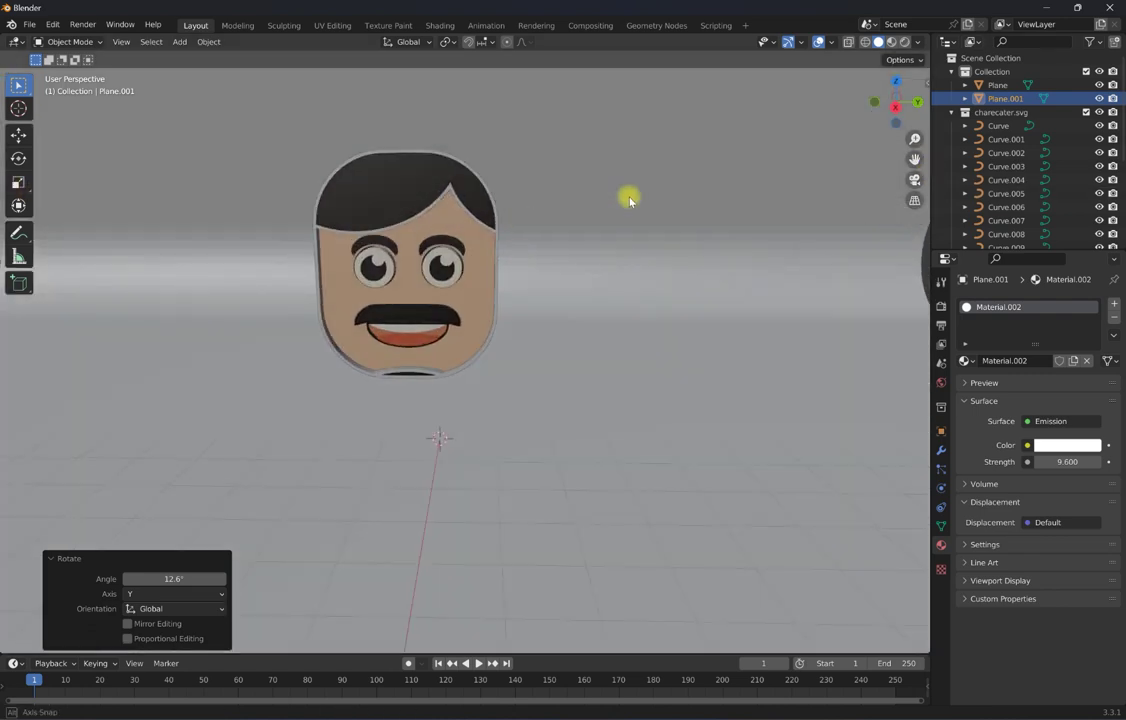
{"action": "scroll", "coordinate": [765, 91], "scroll_direction": "down", "scroll_amount": 2}
In Rendered shading, give the curved backdrop a new material with a light-blue base colour.
{"action": "left_click", "coordinate": [906, 45]}
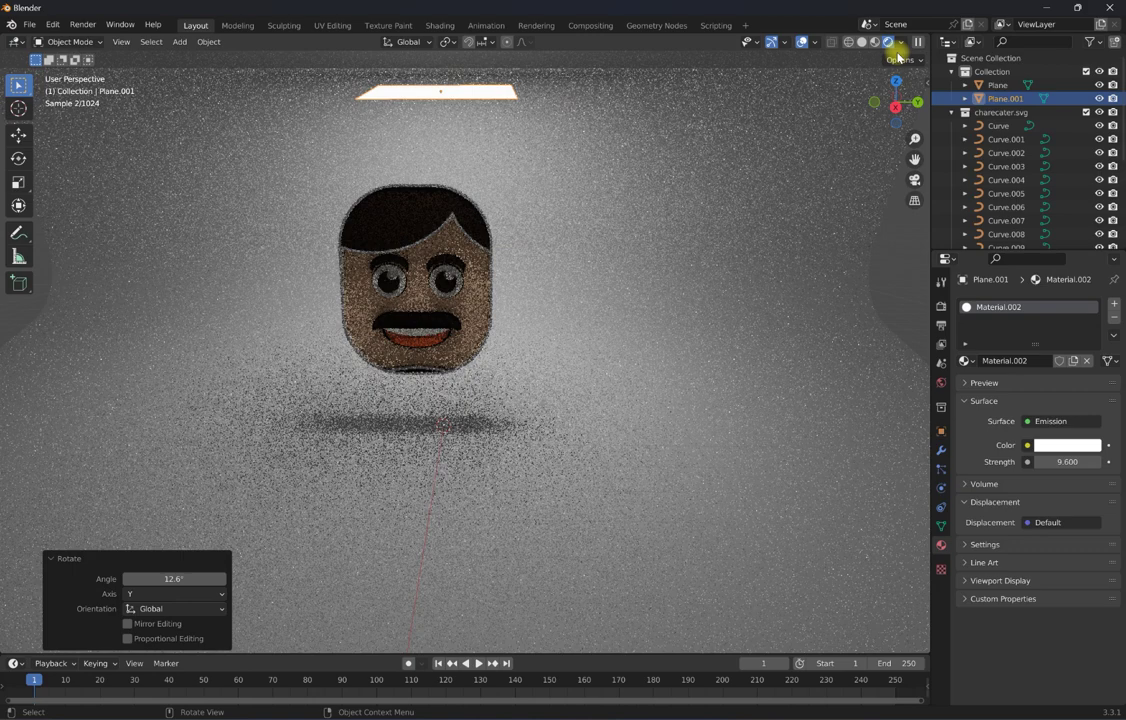
{"action": "left_click", "coordinate": [847, 126]}
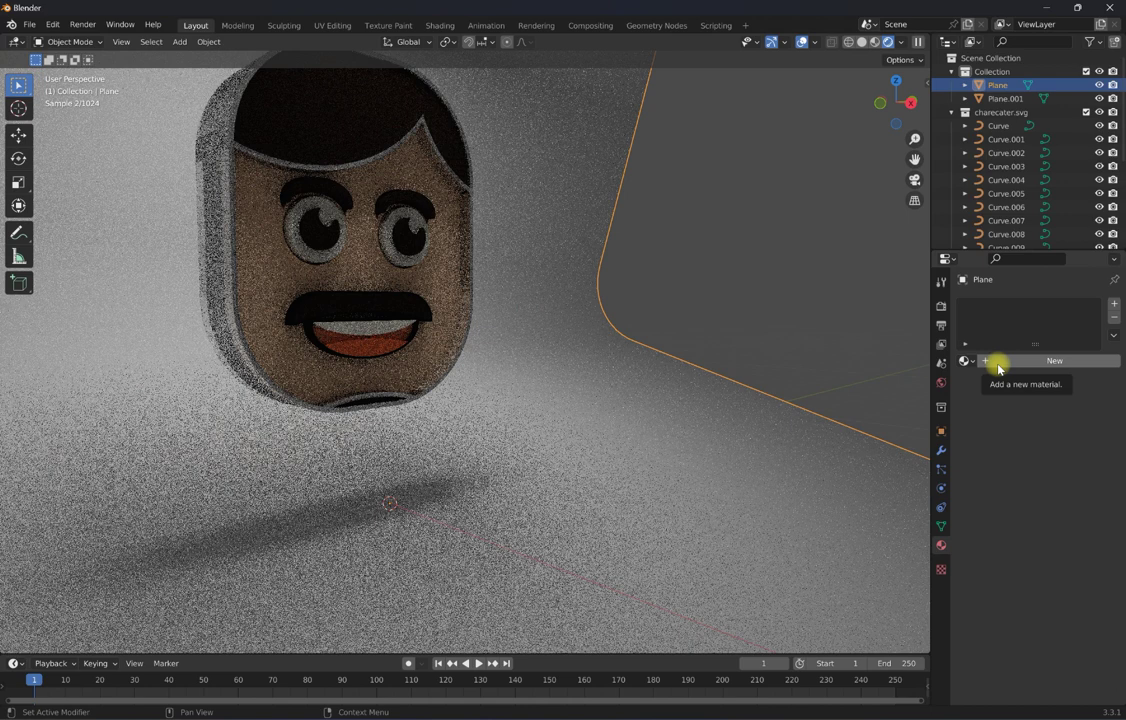
{"action": "left_click", "coordinate": [998, 361]}
{"action": "left_click", "coordinate": [1053, 482]}
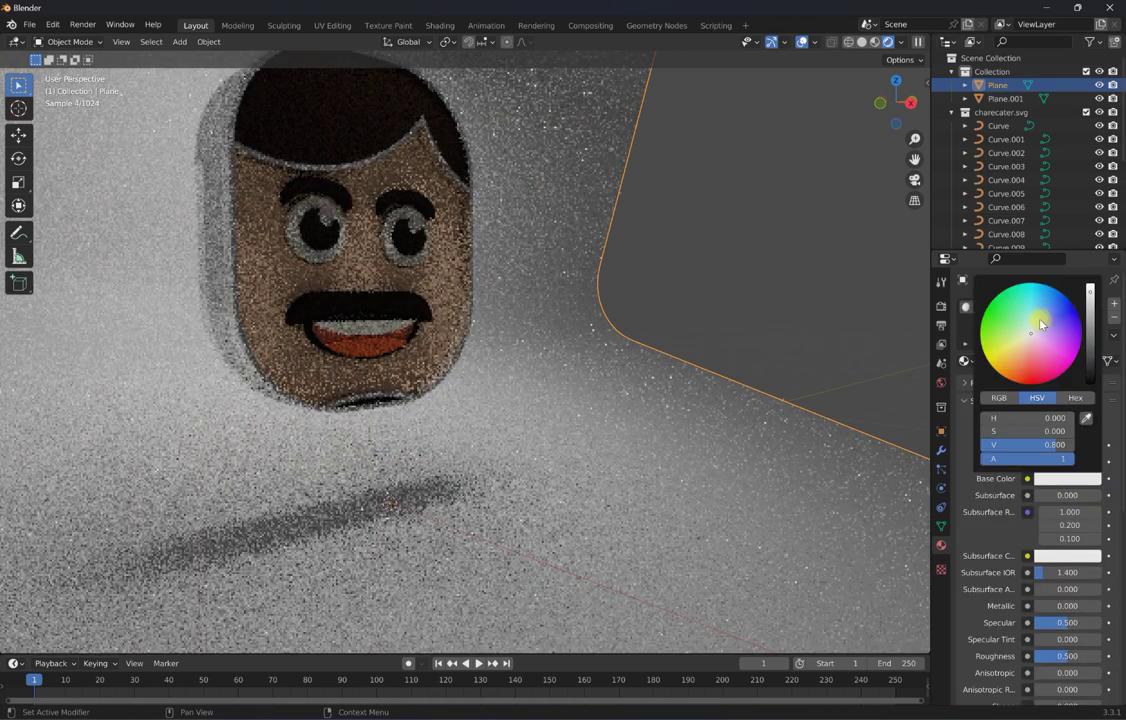
{"action": "left_click", "coordinate": [1040, 322]}
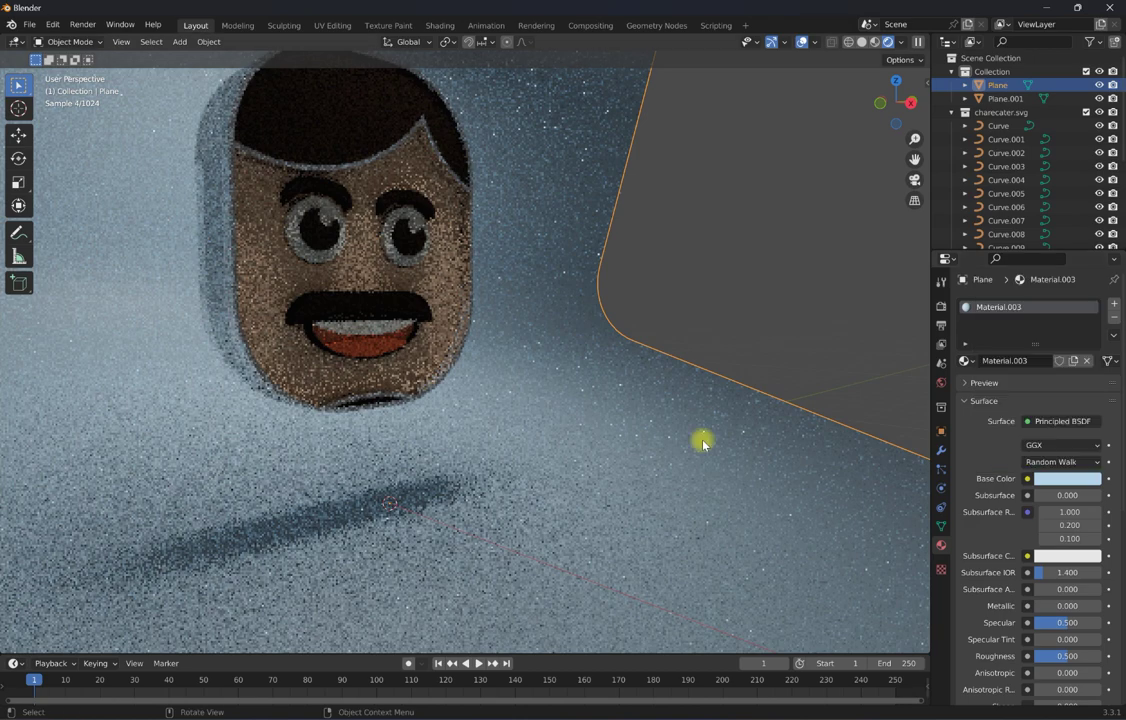
Adjust the backdrop's base colour to a pale mint-cyan tint.
{"action": "mouse_move", "coordinate": [703, 443]}
{"action": "middle_mouse_down"}
{"action": "mouse_move", "coordinate": [618, 432]}
{"action": "mouse_move", "coordinate": [589, 388]}
{"action": "middle_mouse_up"}
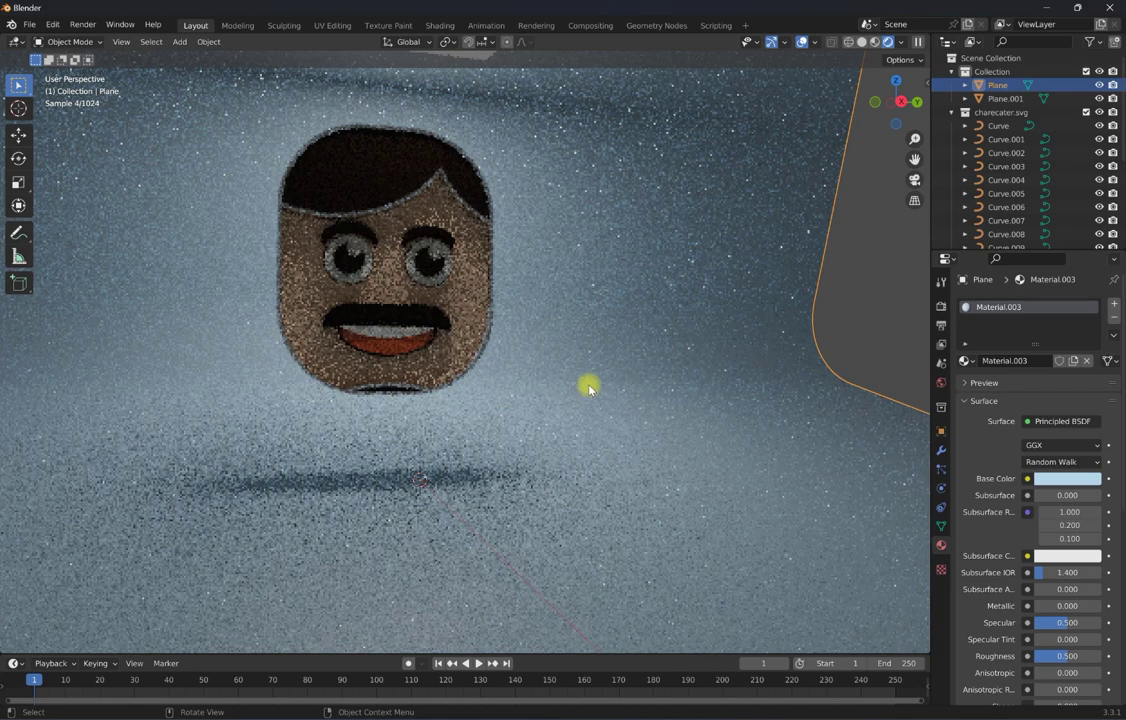
{"action": "left_click", "coordinate": [1067, 478]}
{"action": "left_click", "coordinate": [1025, 343]}
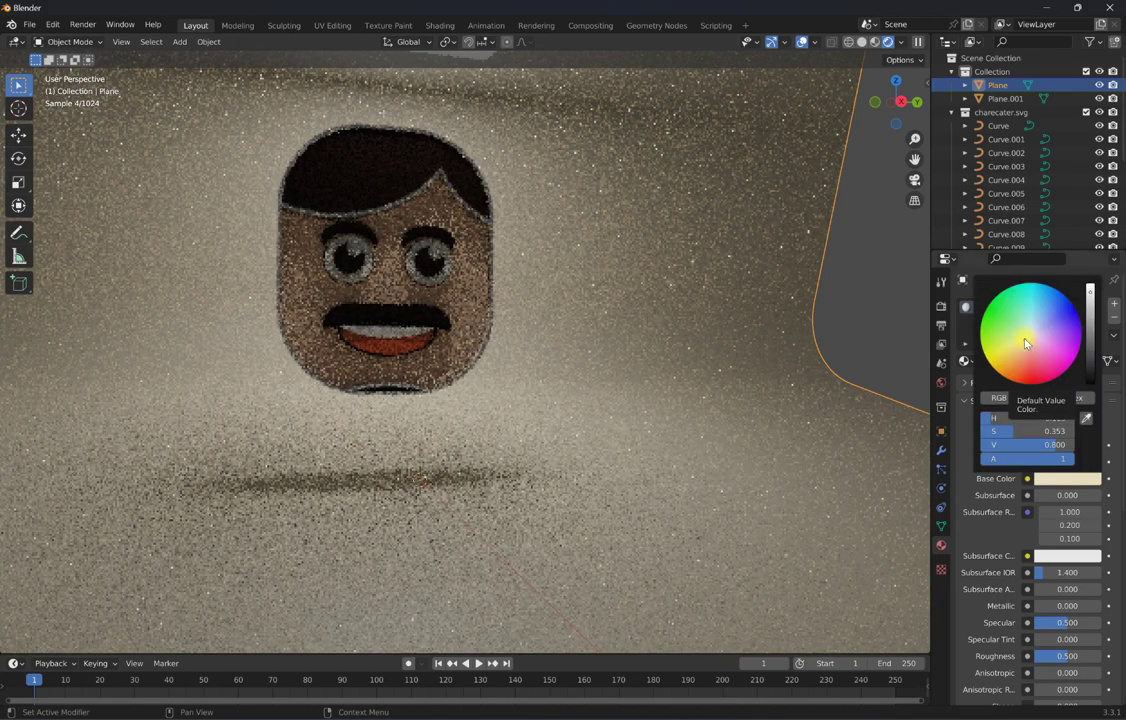
{"action": "left_click", "coordinate": [1025, 343]}
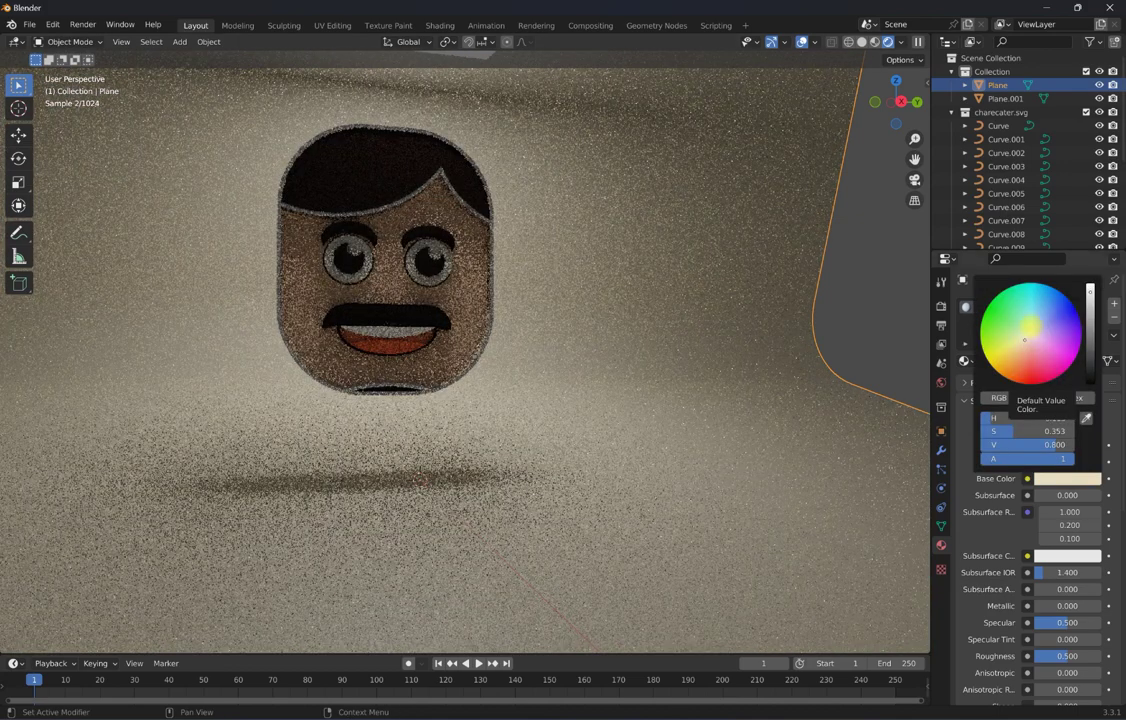
{"action": "left_click", "coordinate": [1035, 330]}
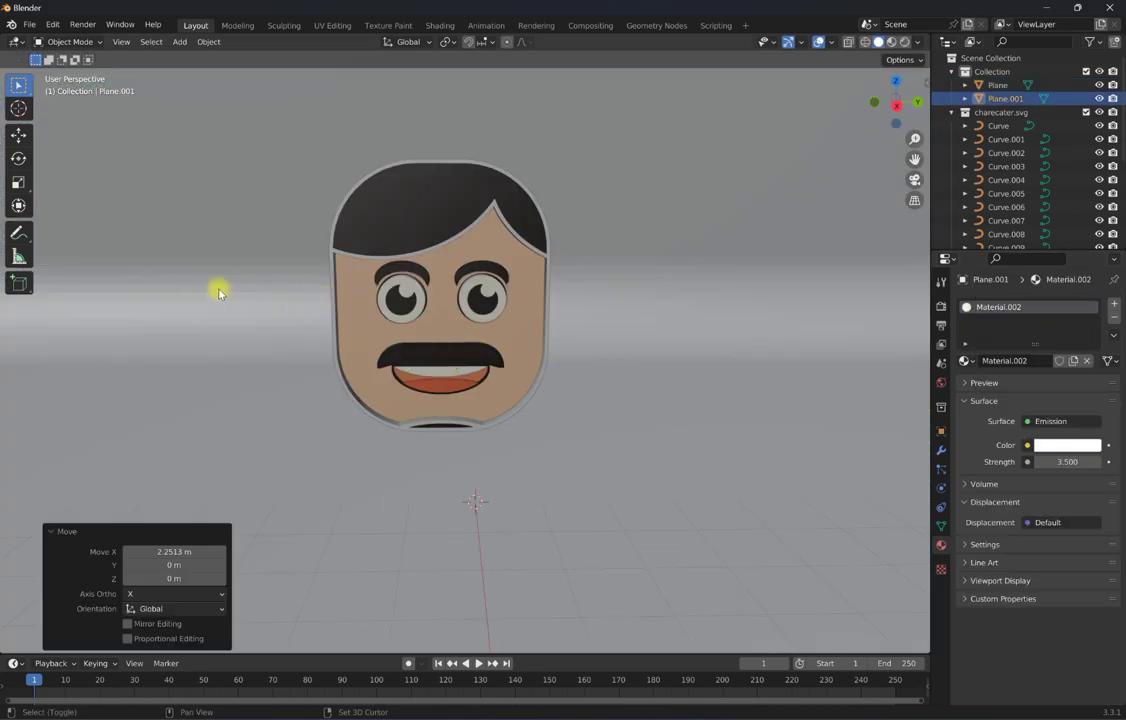
Add a camera to the scene from the Shift+A add menu.
{"action": "key", "text": "shift+a"}
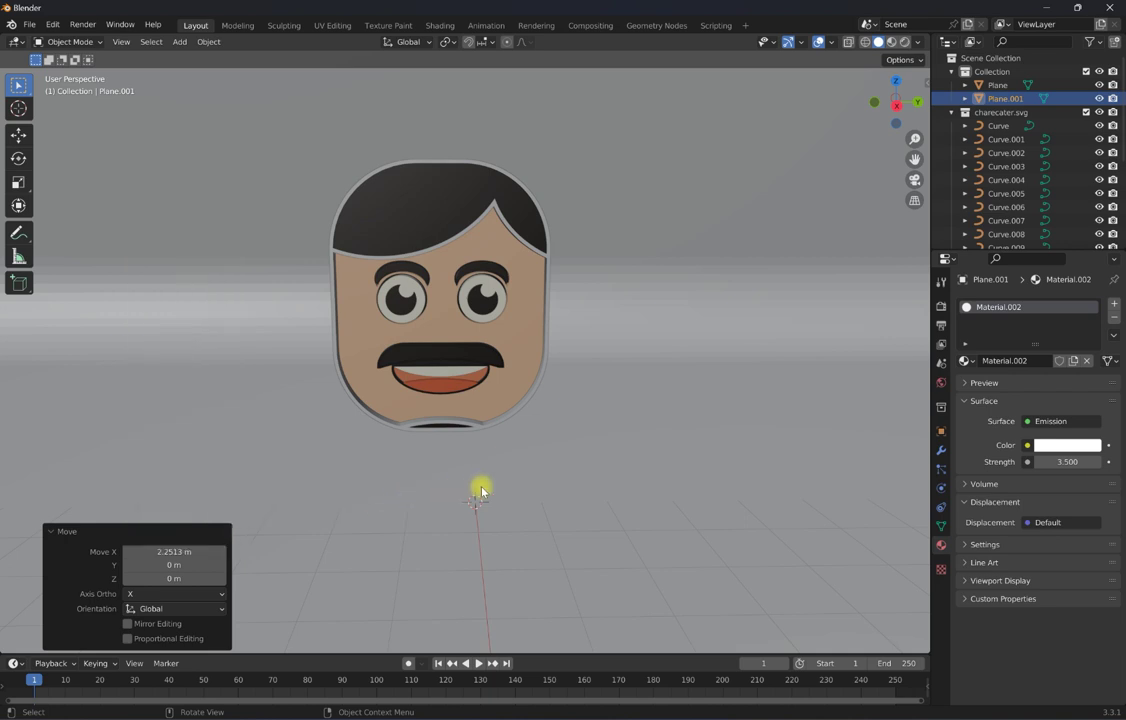
{"action": "scroll", "coordinate": [511, 479], "scroll_direction": "down", "scroll_amount": 4}
{"action": "scroll", "coordinate": [435, 422], "scroll_direction": "down", "scroll_amount": 3}
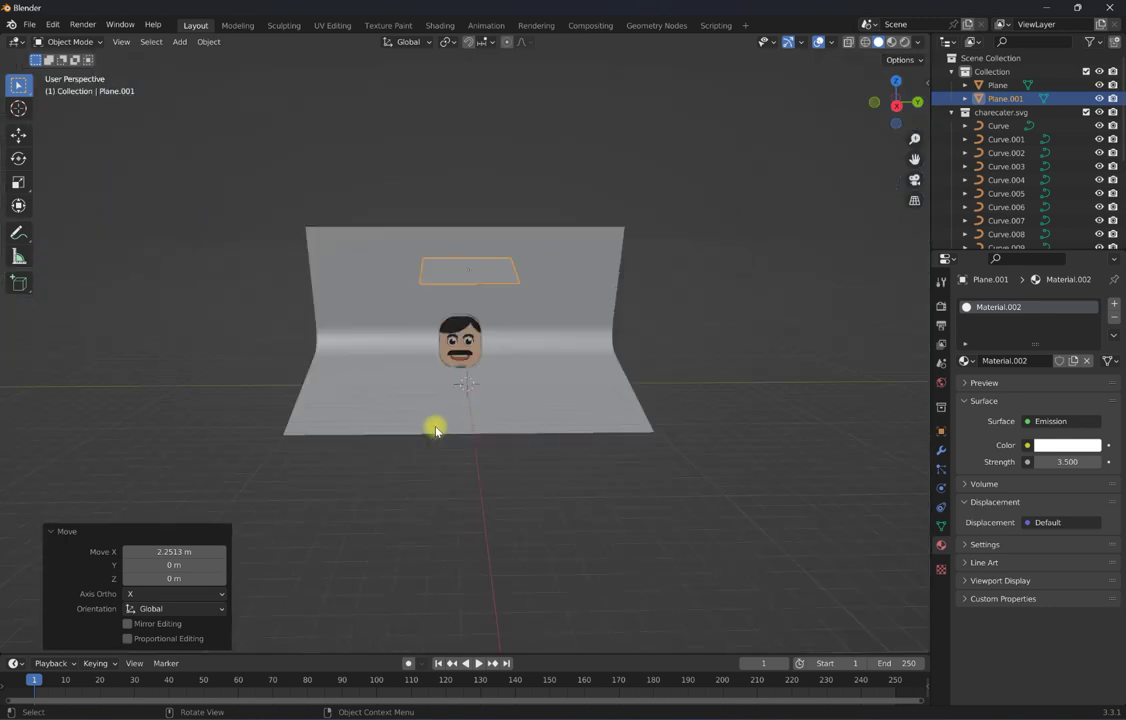
{"action": "scroll", "coordinate": [626, 412], "scroll_direction": "down", "scroll_amount": 2}
{"action": "mouse_move", "coordinate": [626, 412]}
{"action": "middle_mouse_down"}
{"action": "mouse_move", "coordinate": [635, 415]}
{"action": "mouse_move", "coordinate": [540, 428]}
{"action": "middle_mouse_up"}
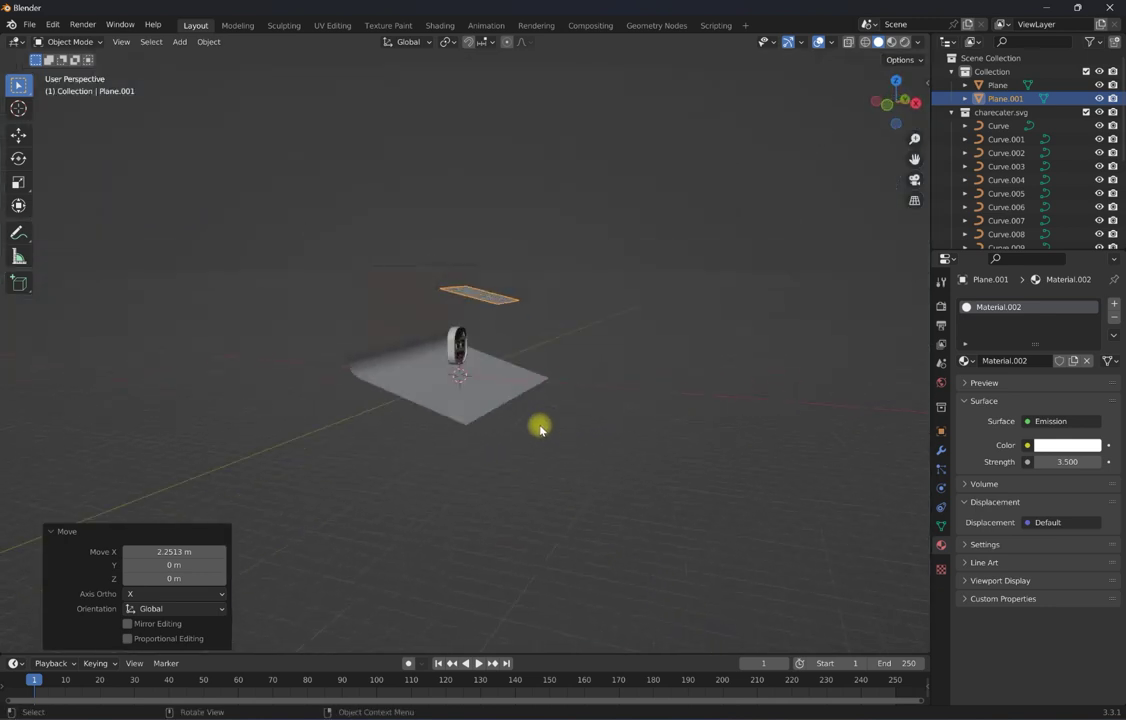
{"action": "key", "text": "shift+a"}
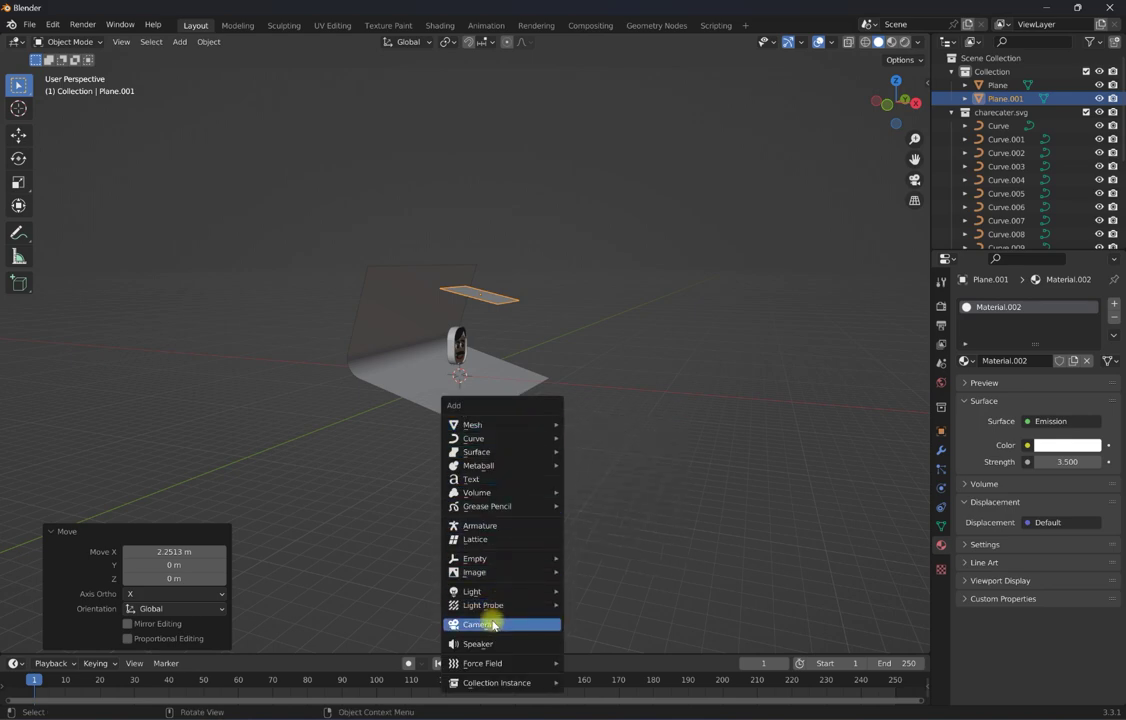
{"action": "left_click", "coordinate": [493, 625]}
Move the new camera out along the X axis.
{"action": "scroll", "coordinate": [460, 385], "scroll_direction": "up", "scroll_amount": 3}
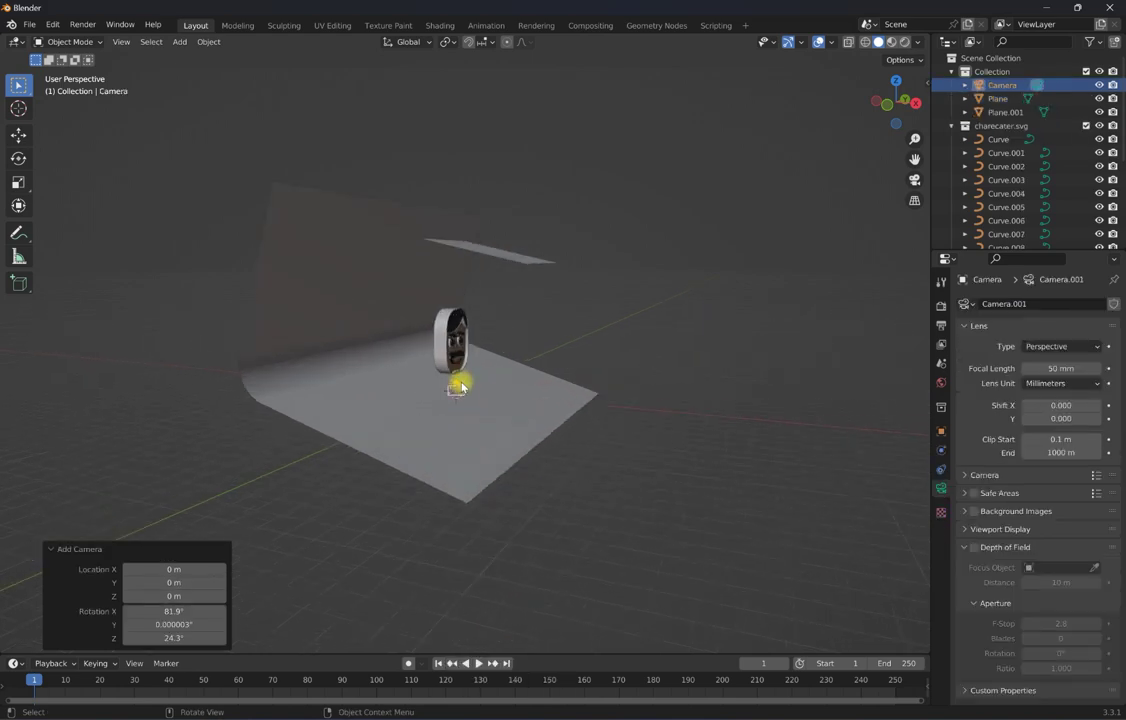
{"action": "key", "text": "g"}
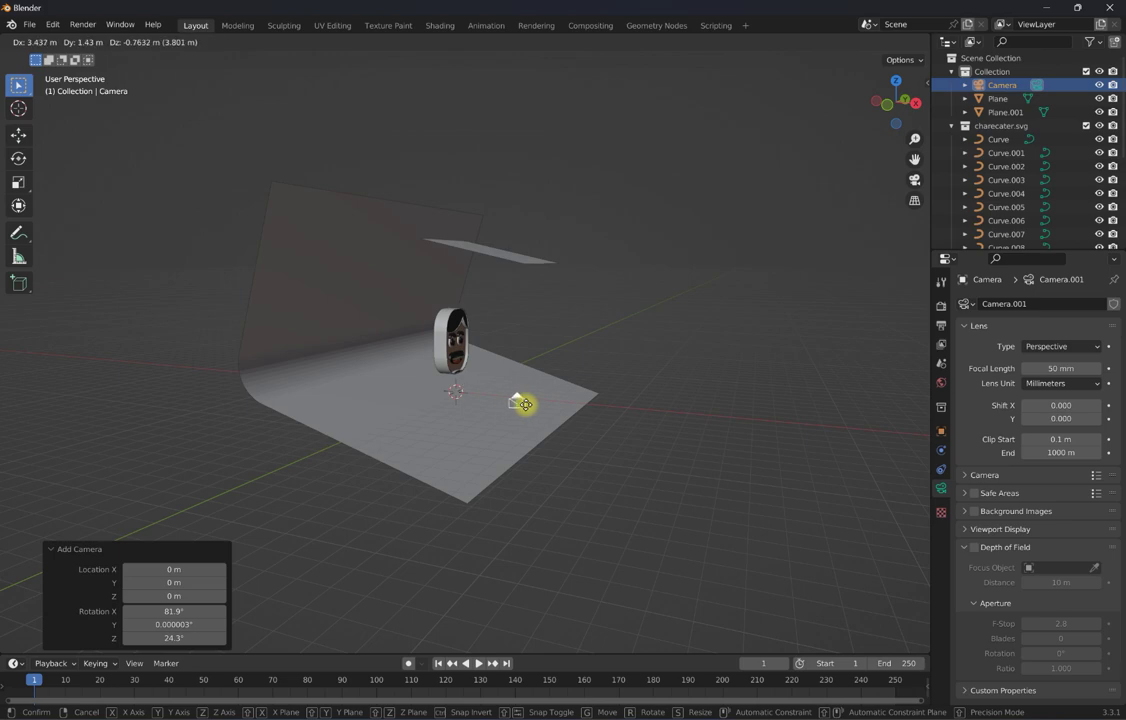
{"action": "key", "text": "x"}
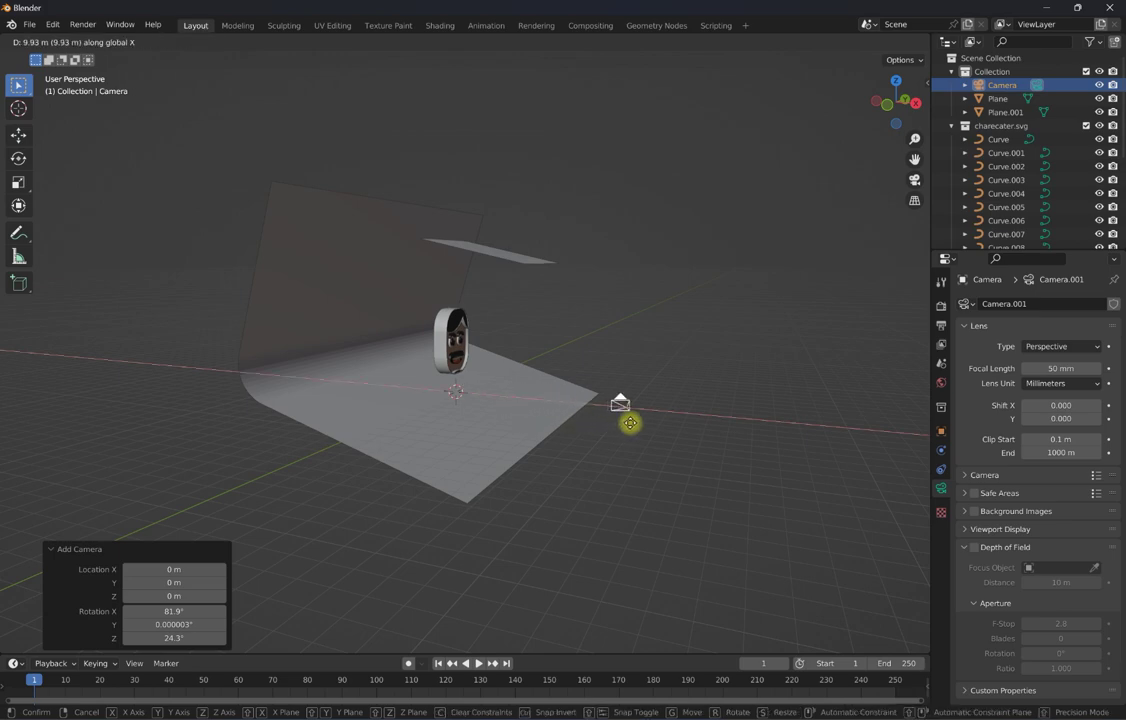
{"action": "left_click", "coordinate": [630, 427]}
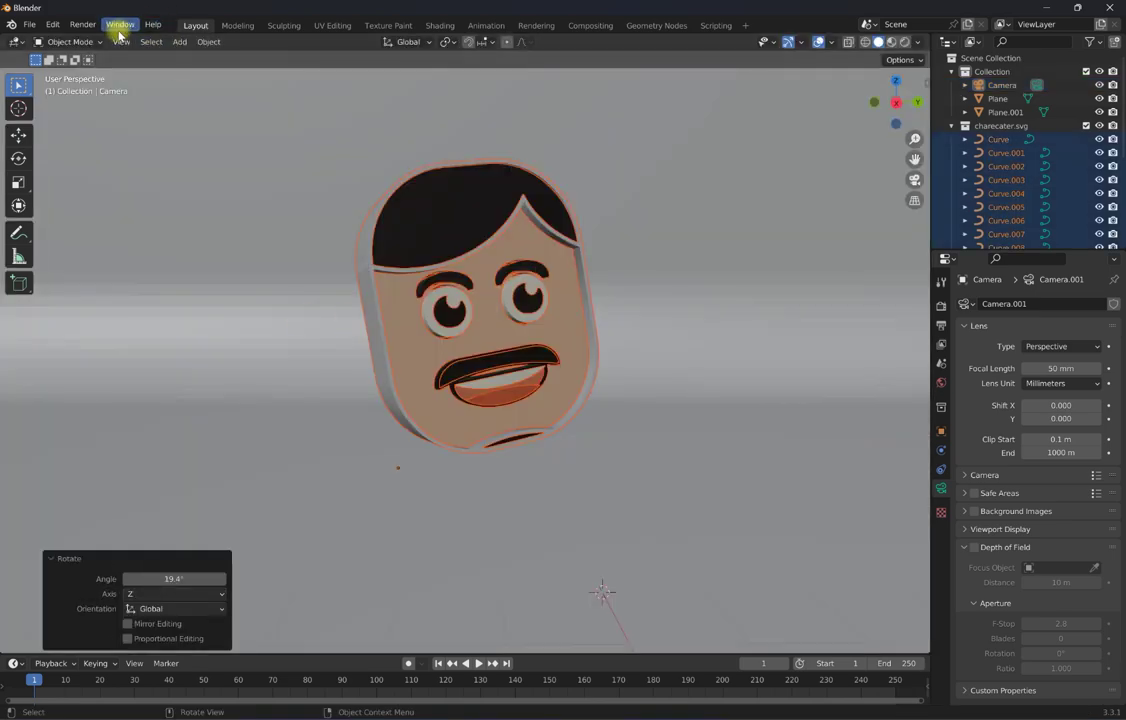
Align the camera to the current view, then slide it along X.
{"action": "left_click", "coordinate": [121, 42]}
{"action": "mouse_move", "coordinate": [148, 224]}
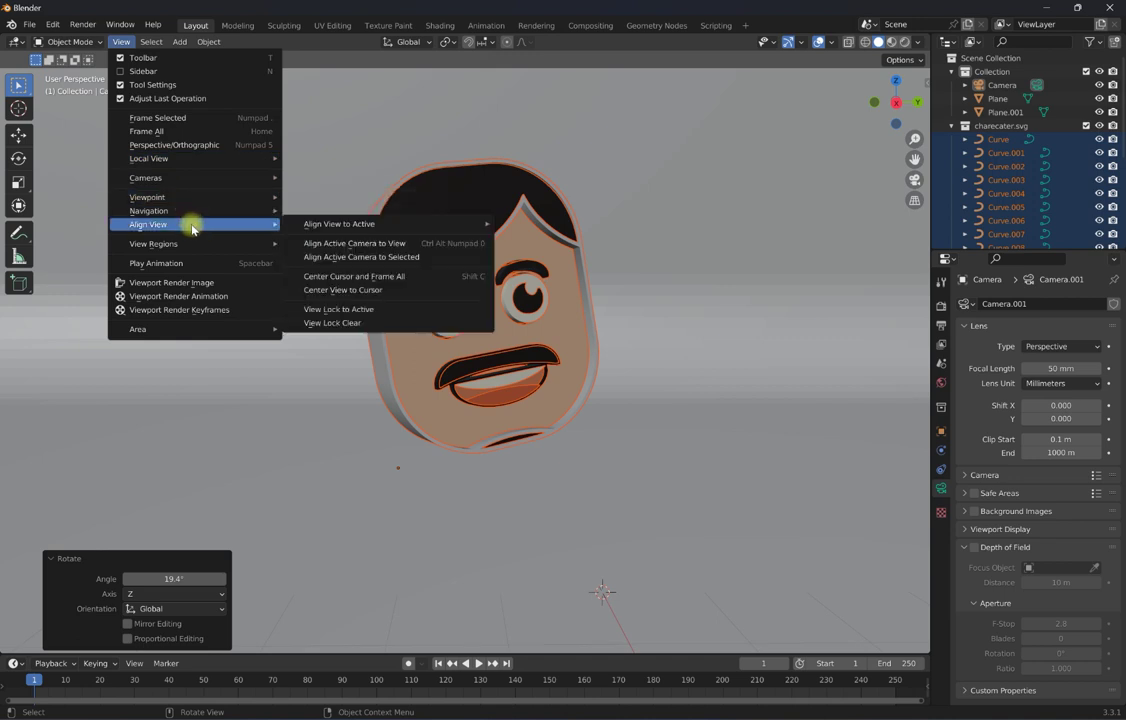
{"action": "left_click", "coordinate": [344, 243]}
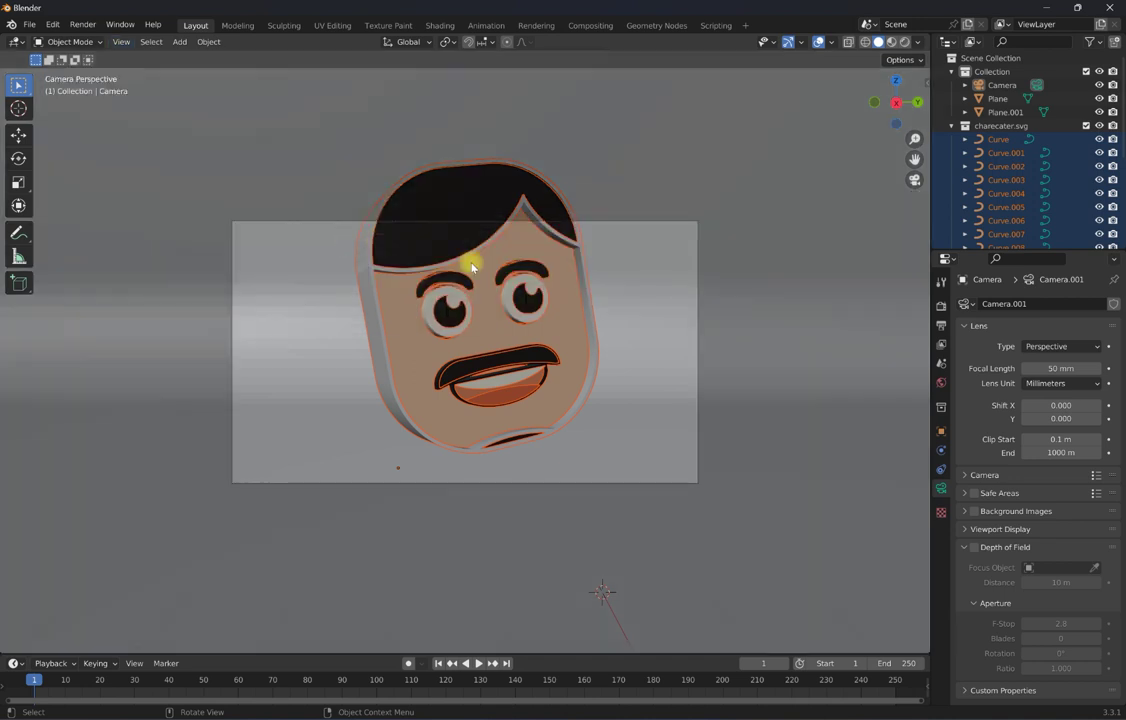
{"action": "scroll", "coordinate": [513, 357], "scroll_direction": "down", "scroll_amount": 1}
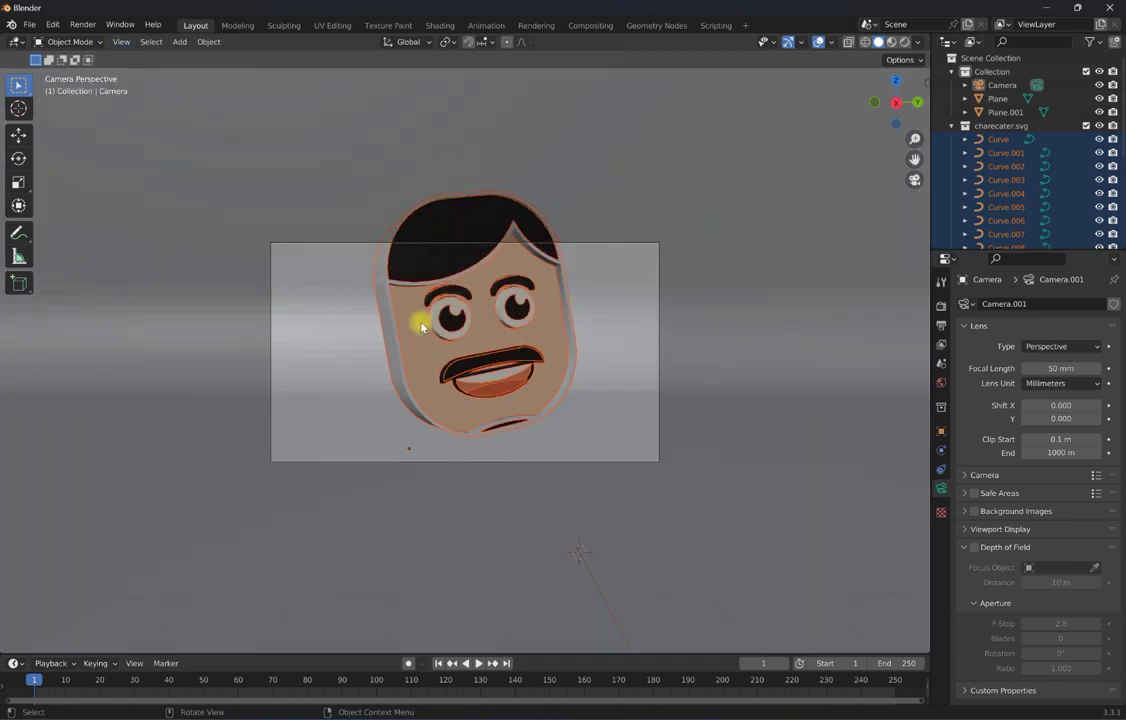
{"action": "middle_click_drag", "start_coordinate": [421, 327], "coordinate": [257, 303]}
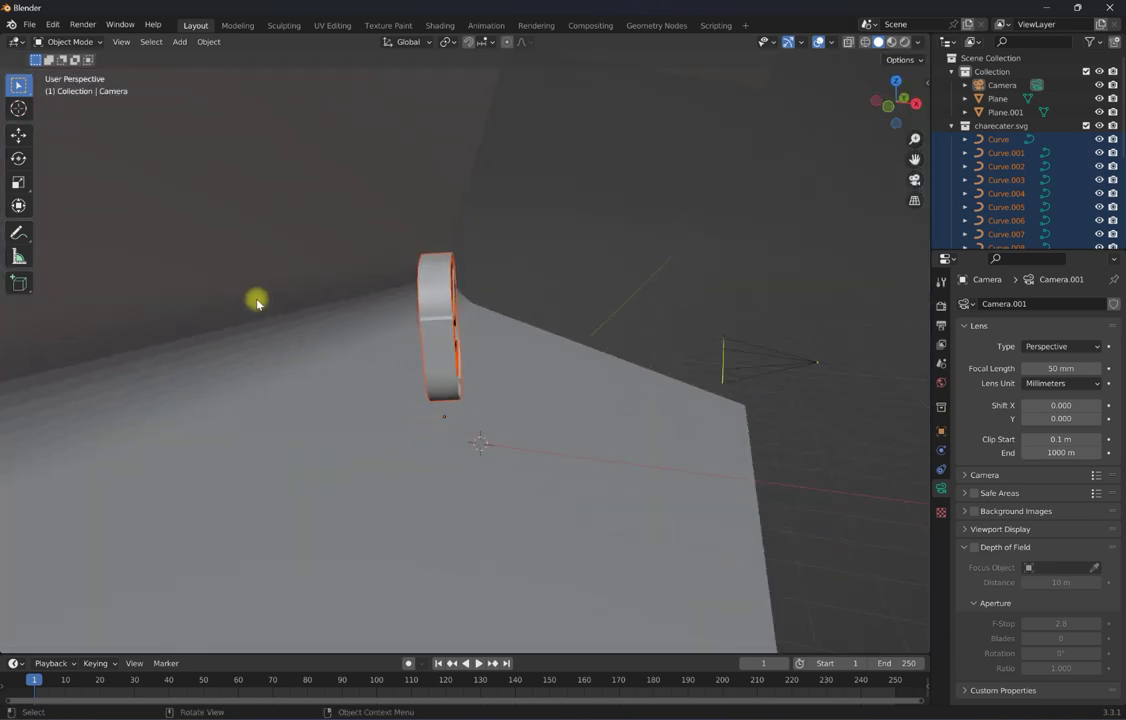
{"action": "left_click", "coordinate": [752, 360]}
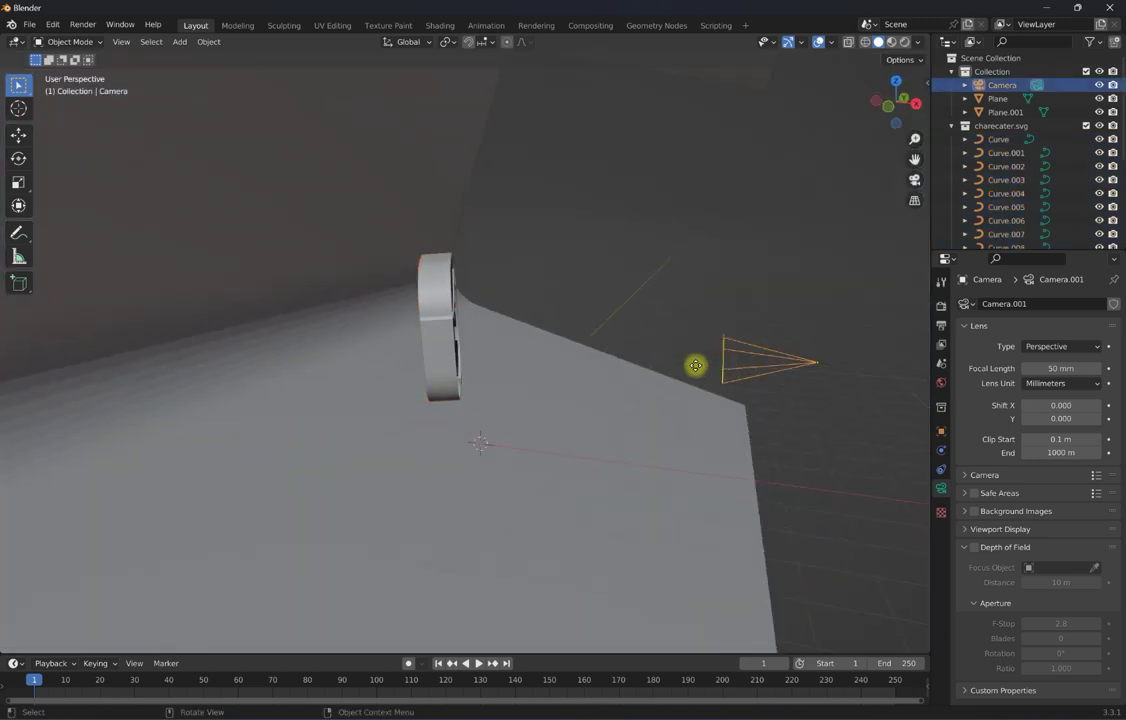
{"action": "key", "text": "g"}
{"action": "key", "text": "x"}
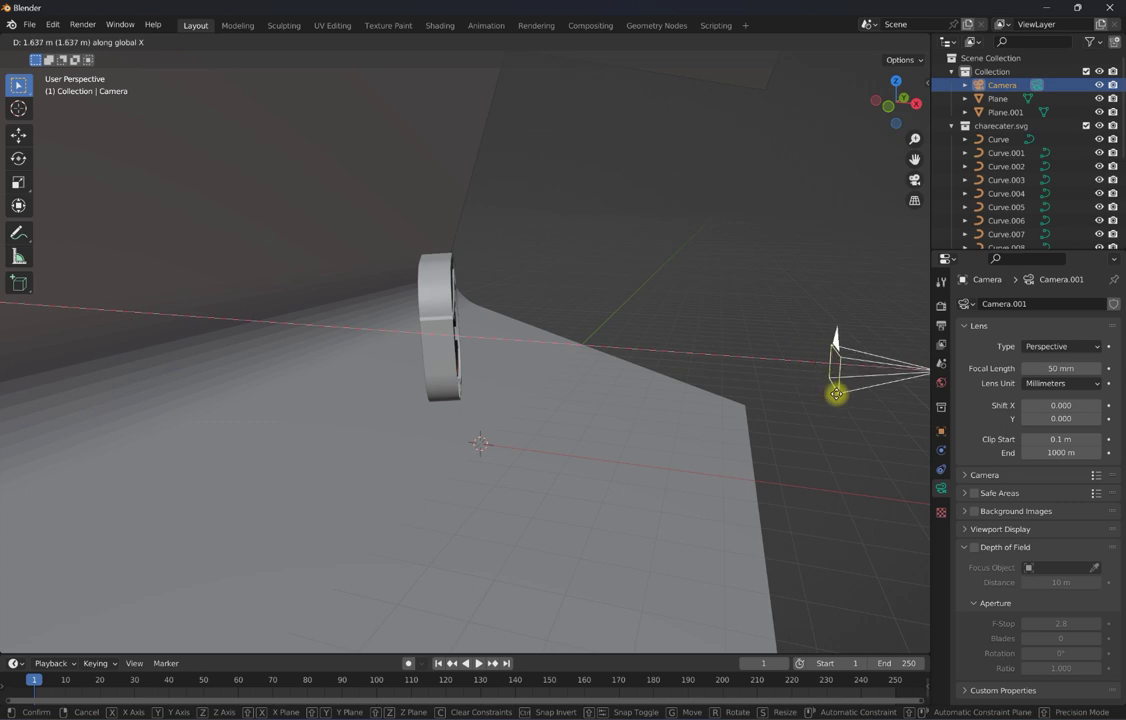
{"action": "left_click", "coordinate": [846, 393]}
Raise the camera along Z and pull it back 5.0291 m along X to frame the face.
{"action": "key", "text": "KP_0"}
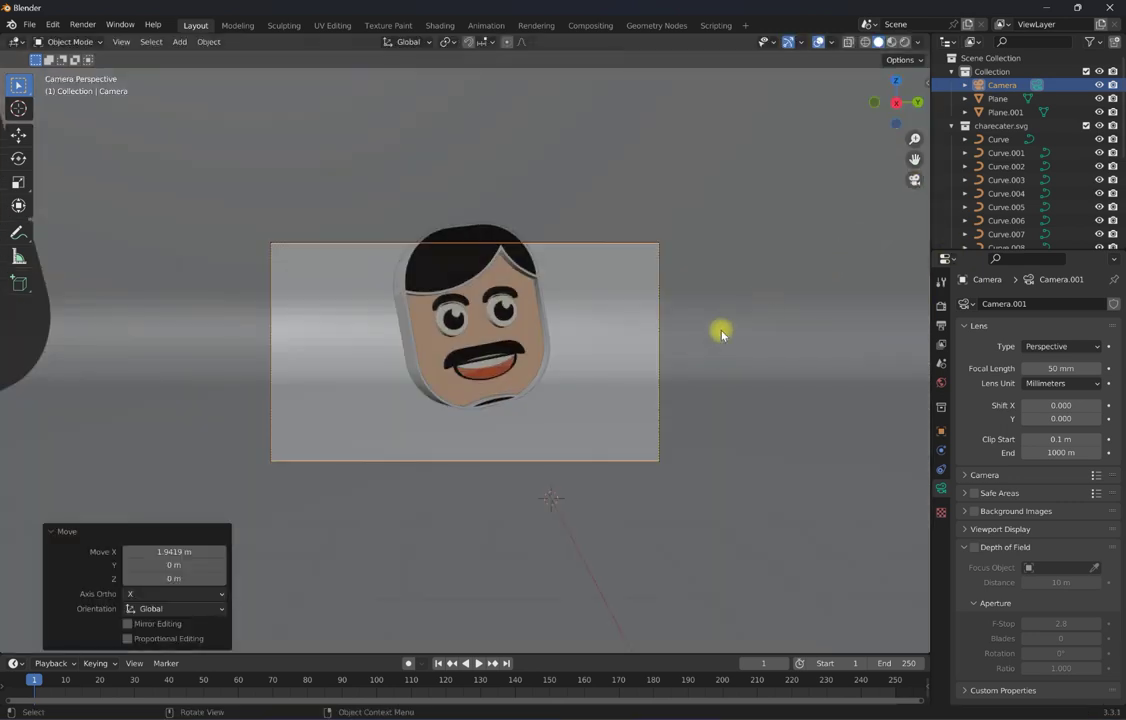
{"action": "key", "text": "g"}
{"action": "key", "text": "z"}
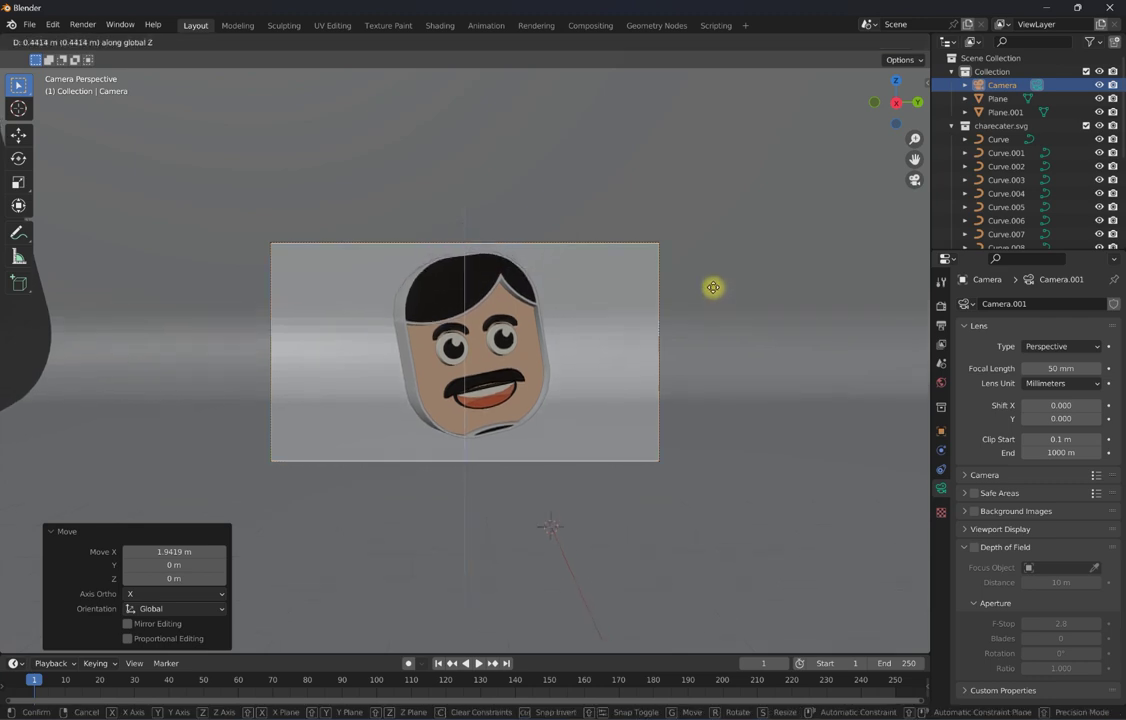
{"action": "left_click", "coordinate": [714, 291]}
{"action": "key", "text": "g"}
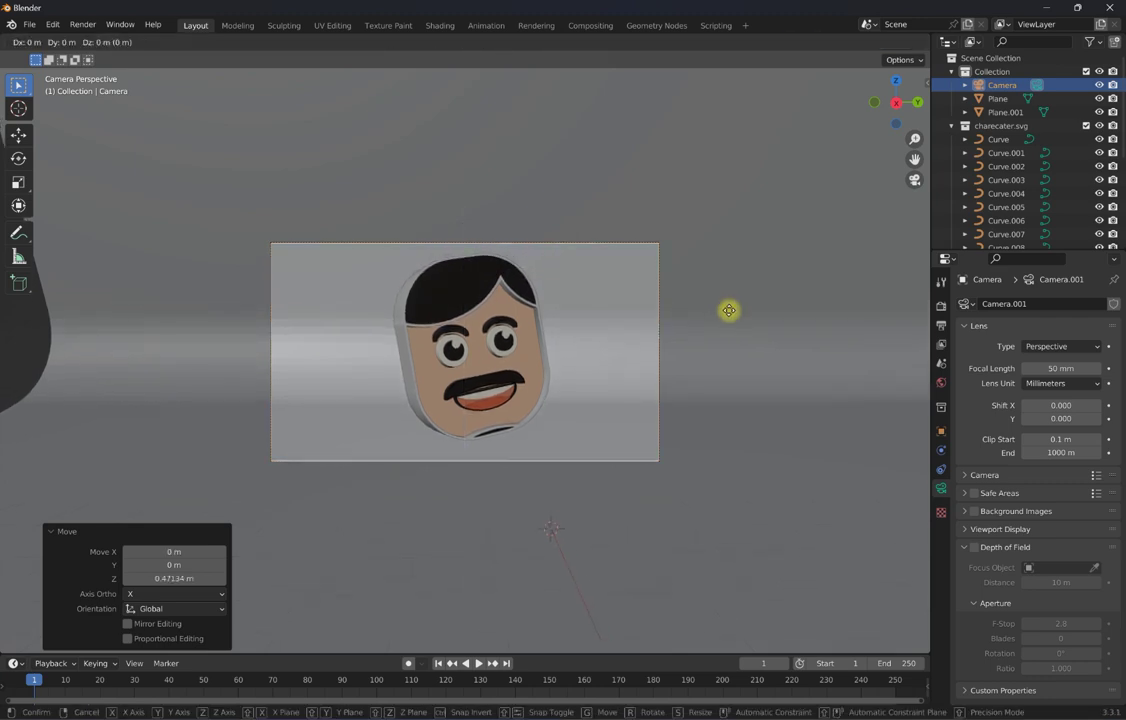
{"action": "key", "text": "x"}
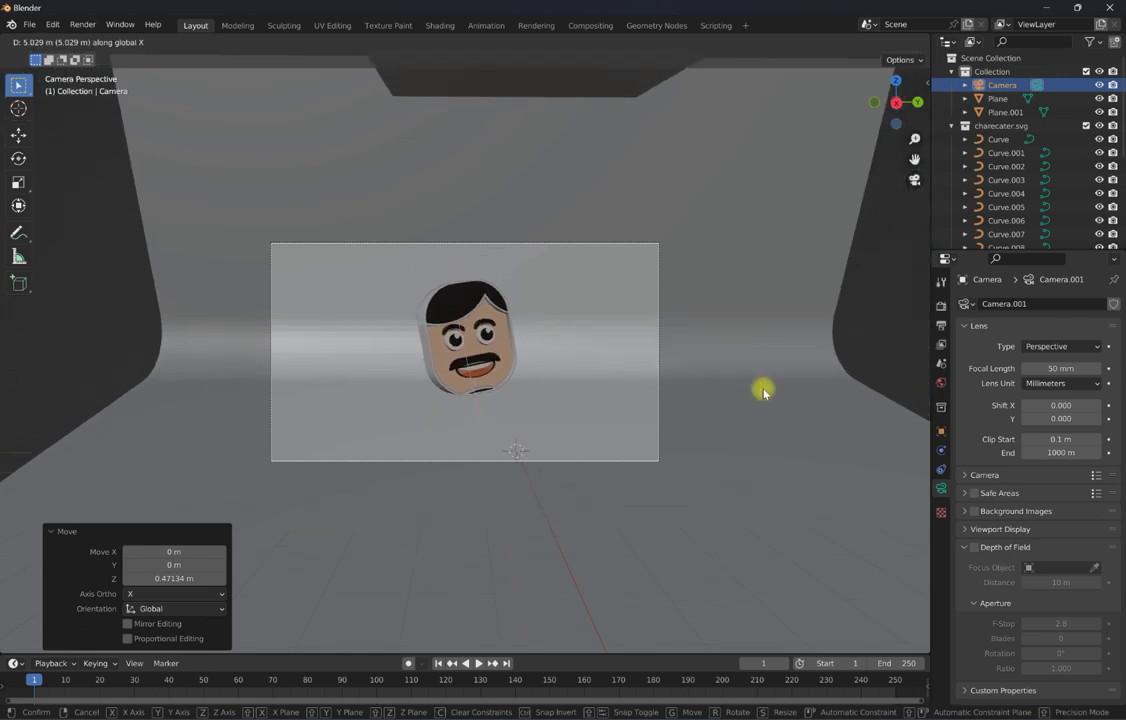
{"action": "left_click", "coordinate": [760, 388]}
{"action": "scroll", "coordinate": [522, 344], "scroll_direction": "up", "scroll_amount": 3}
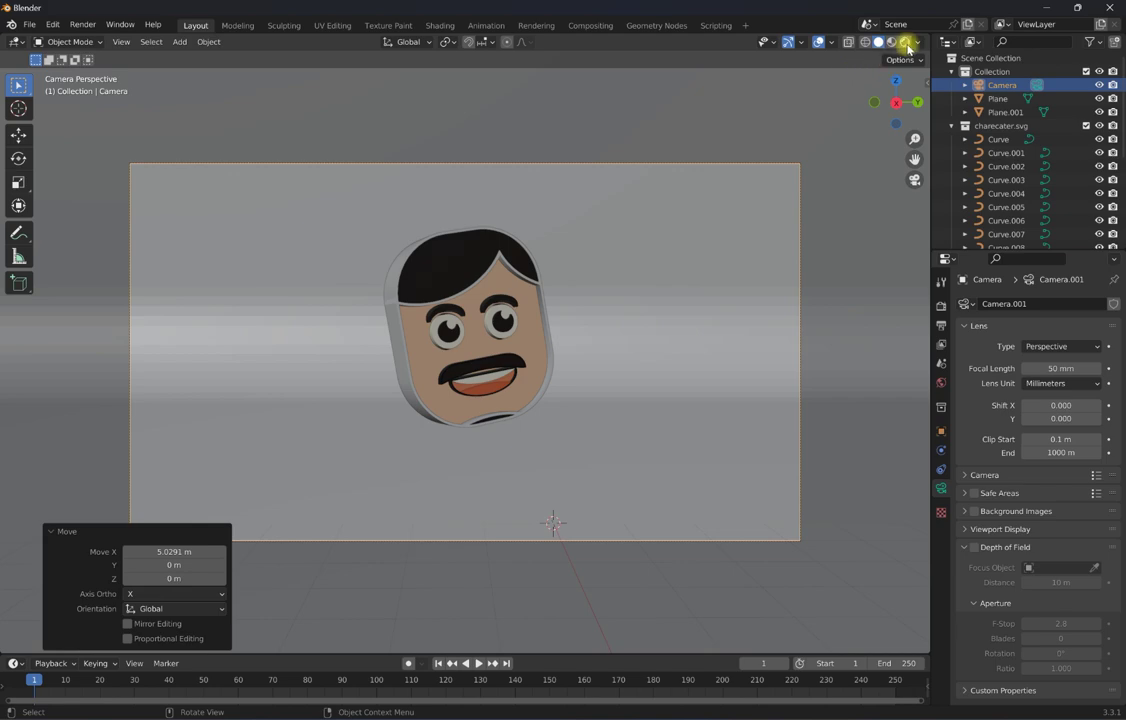
In Rendered shading, nudge the camera along X and render the camera view as a still image.
{"action": "left_click", "coordinate": [905, 41]}
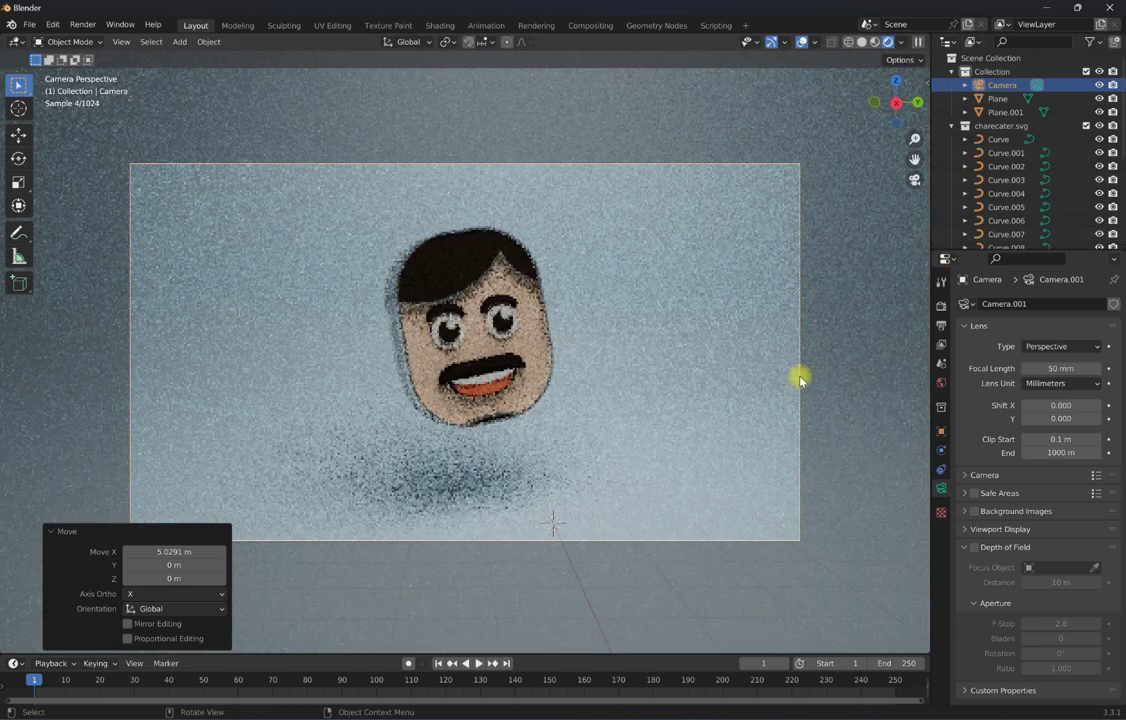
{"action": "key", "text": "g"}
{"action": "key", "text": "x"}
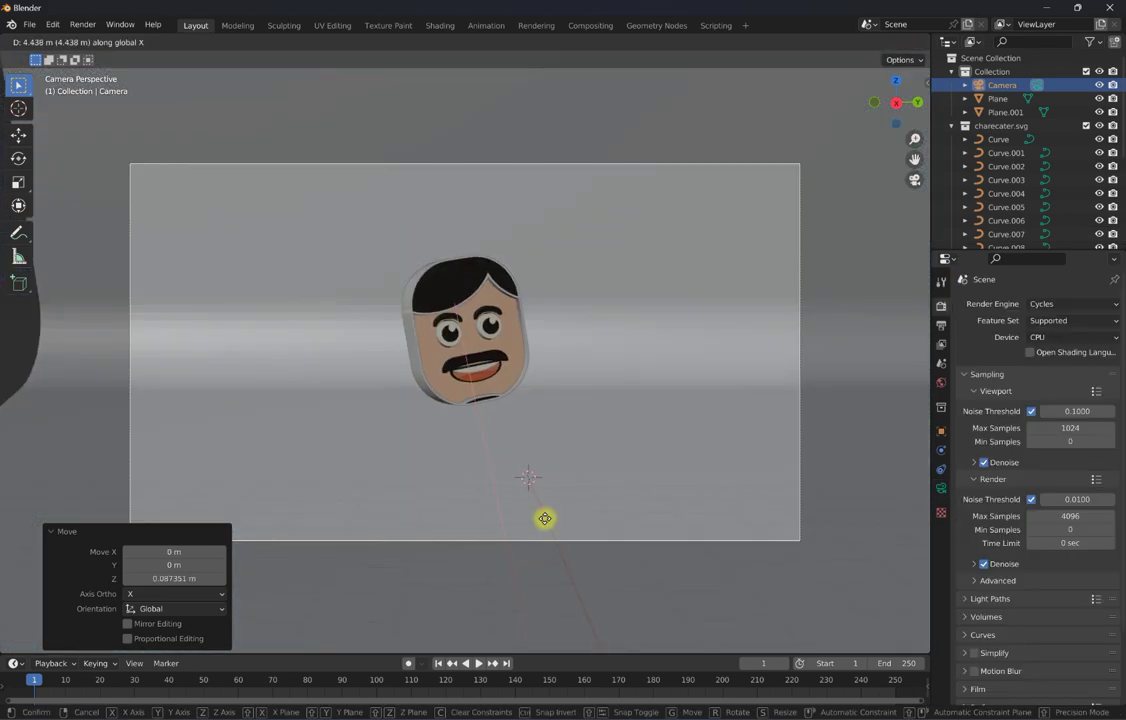
{"action": "left_click", "coordinate": [556, 512]}
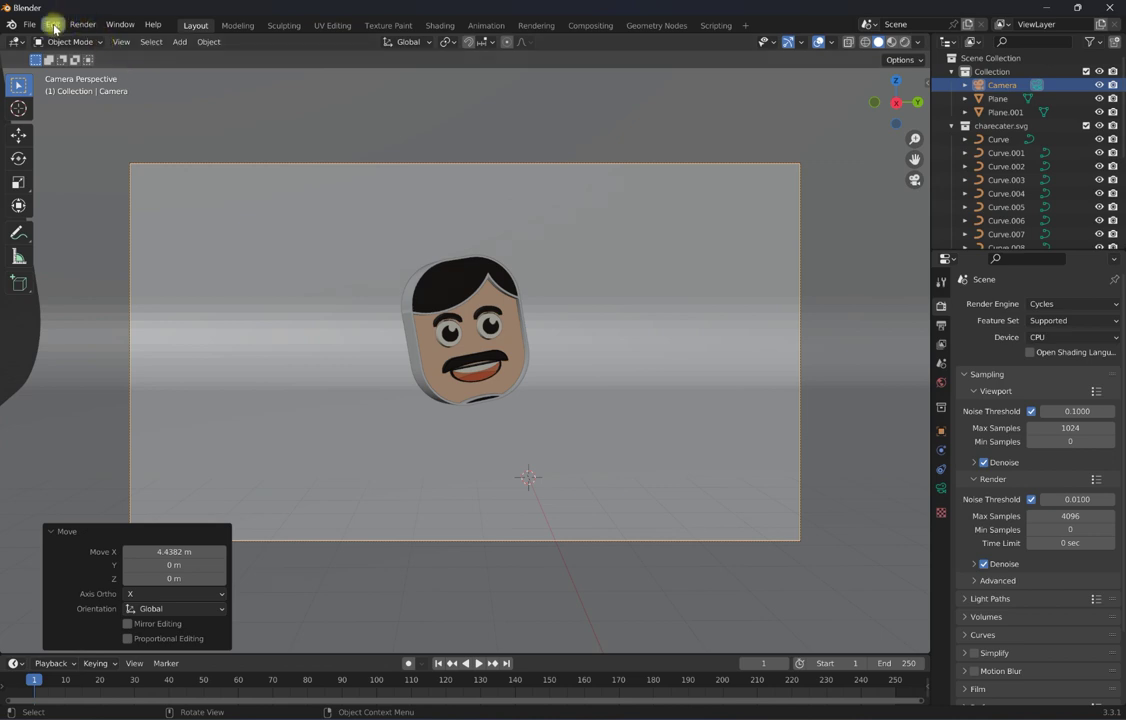
{"action": "left_click", "coordinate": [80, 24]}
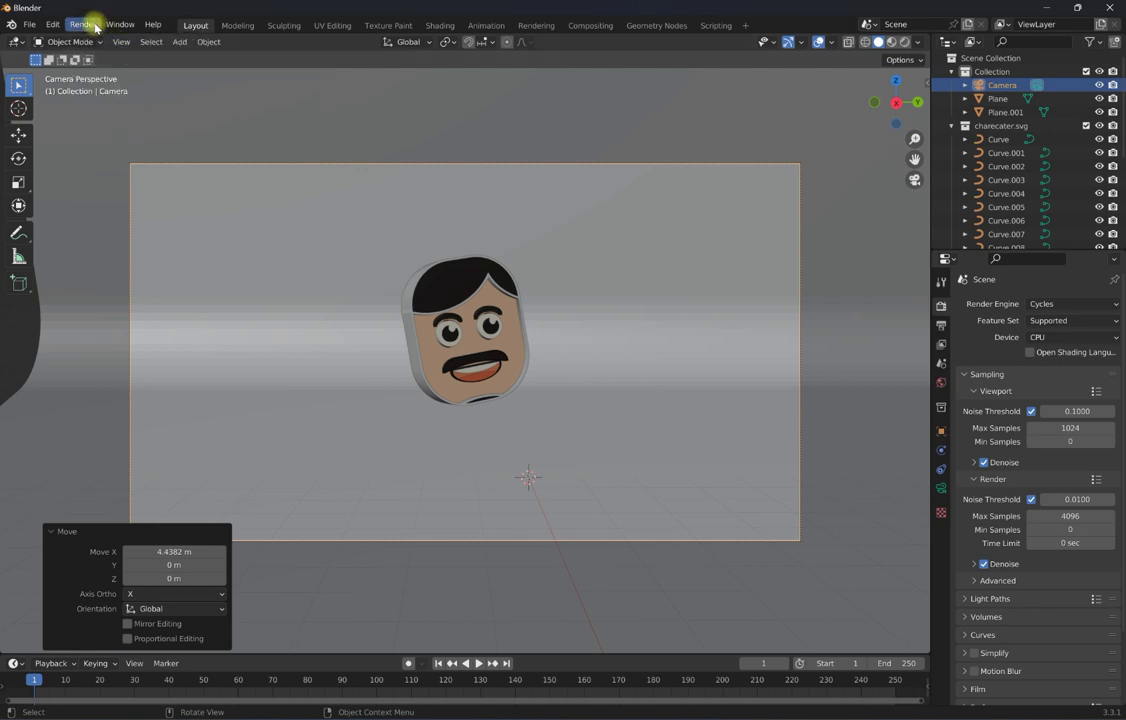
{"action": "left_click", "coordinate": [93, 28]}
{"action": "left_click", "coordinate": [93, 38]}
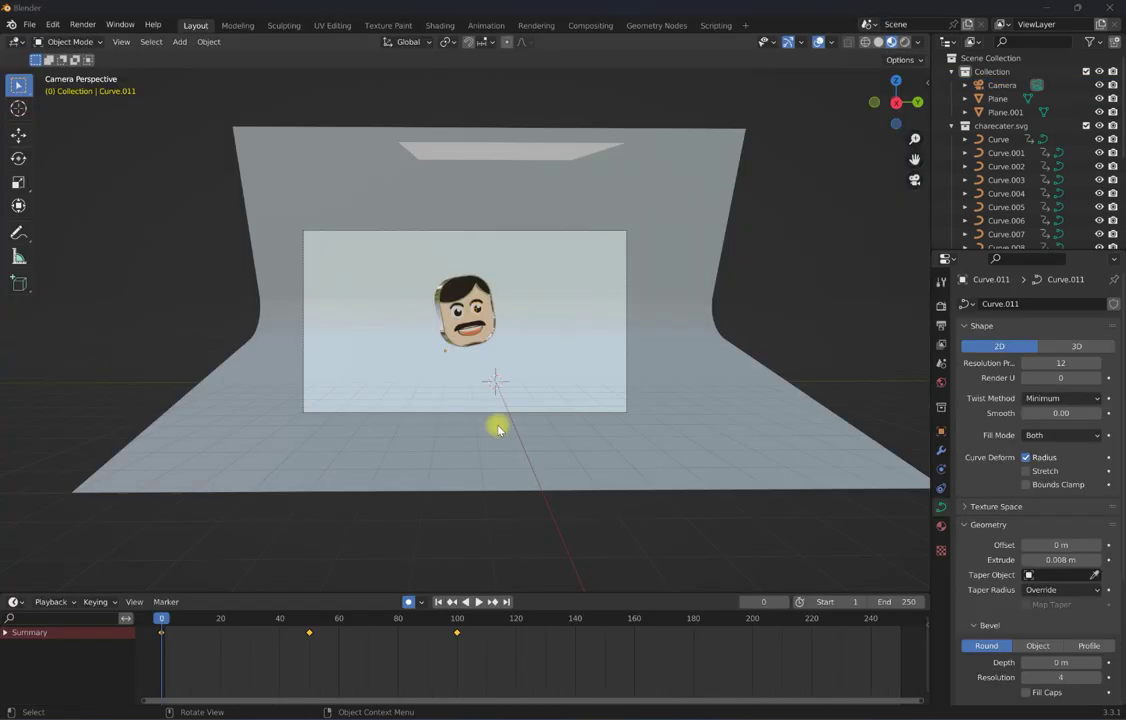
Open the untitled rendered image from the INKLAB (X:) drive.
{"action": "key", "text": "super+e"}
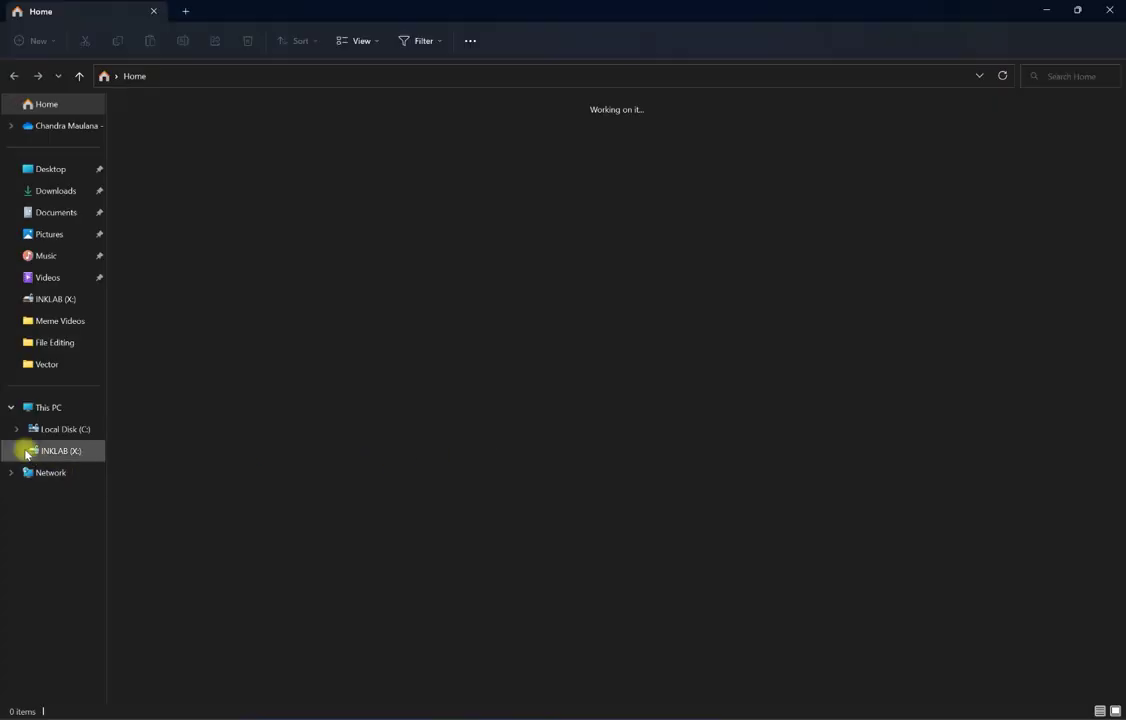
{"action": "left_click", "coordinate": [57, 452]}
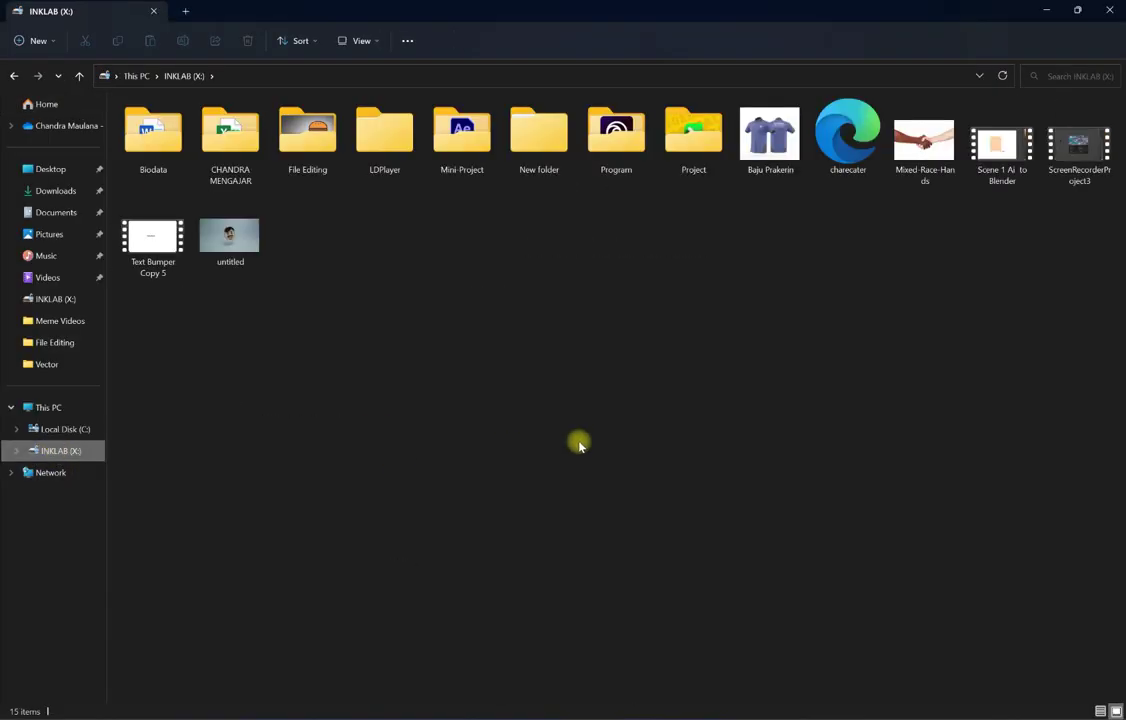
{"action": "double_click", "coordinate": [252, 258]}
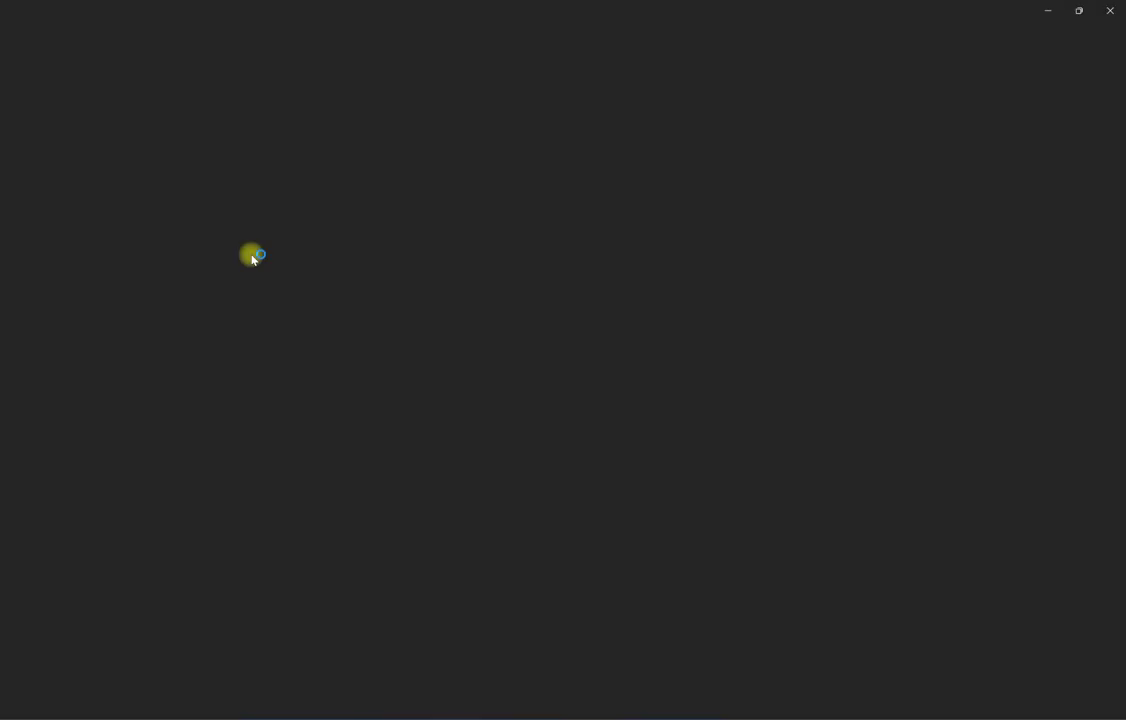
Zoom in and out on untitled.jpg in Photos, then close the viewer.
{"action": "scroll", "coordinate": [618, 388], "scroll_direction": "up", "scroll_amount": 1}
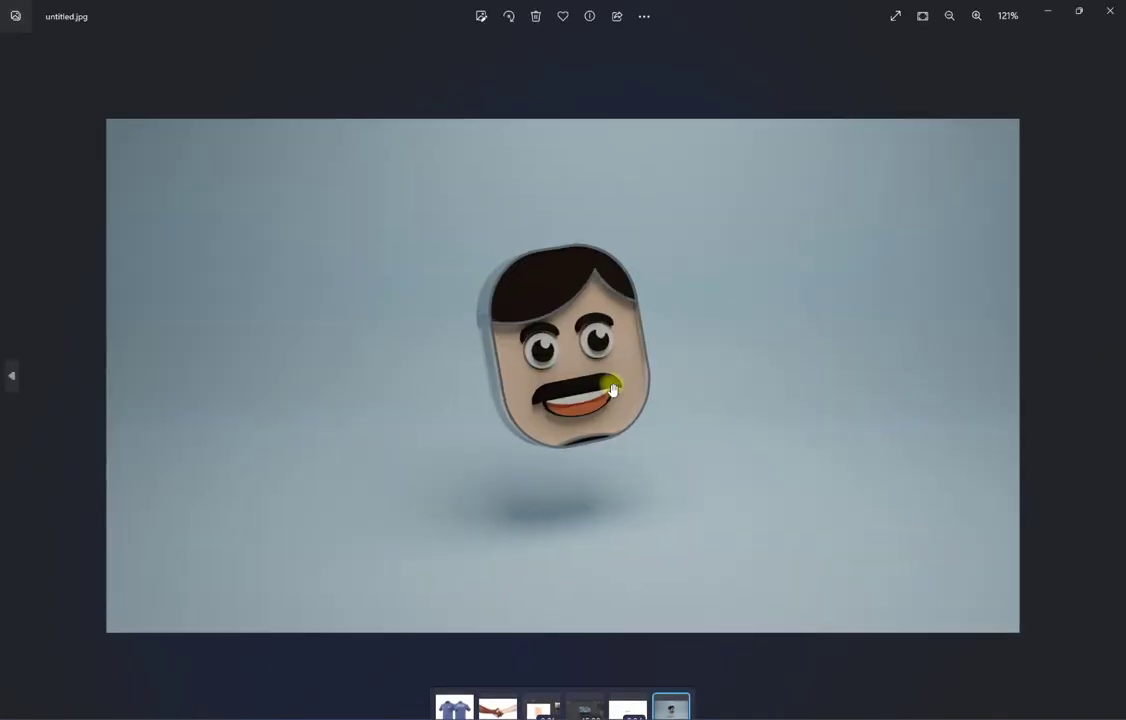
{"action": "scroll", "coordinate": [613, 390], "scroll_direction": "up", "scroll_amount": 1}
{"action": "scroll", "coordinate": [613, 389], "scroll_direction": "down", "scroll_amount": 1}
{"action": "scroll", "coordinate": [612, 389], "scroll_direction": "down", "scroll_amount": 1}
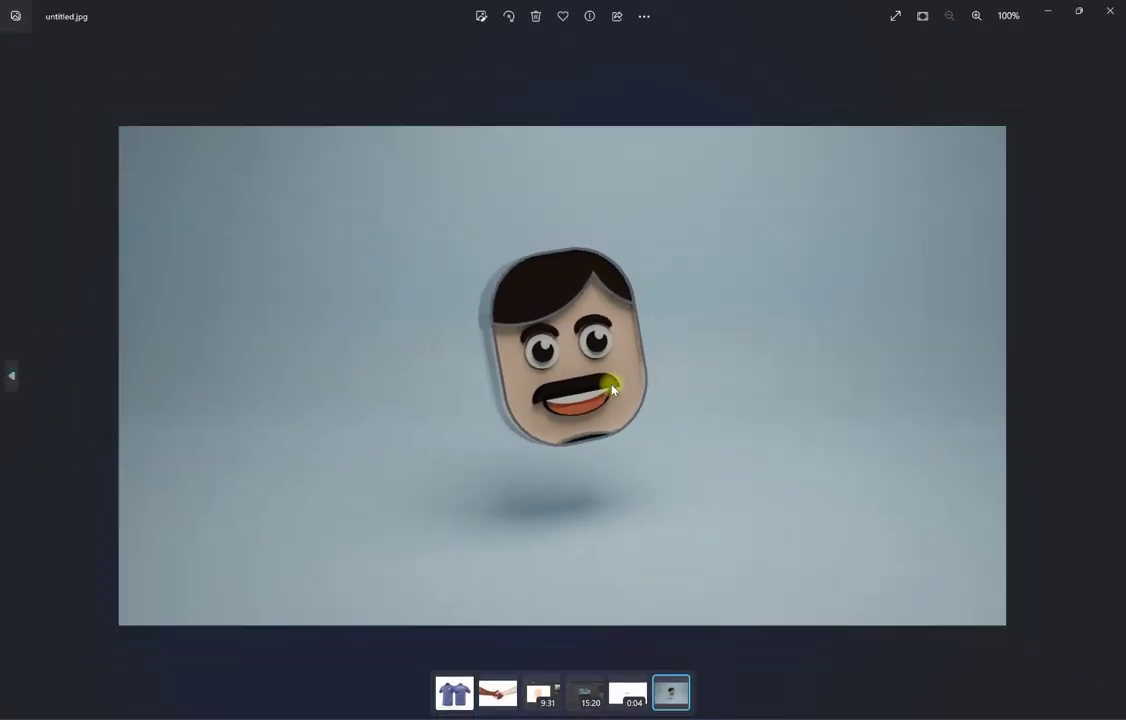
{"action": "left_click", "coordinate": [1114, 12]}
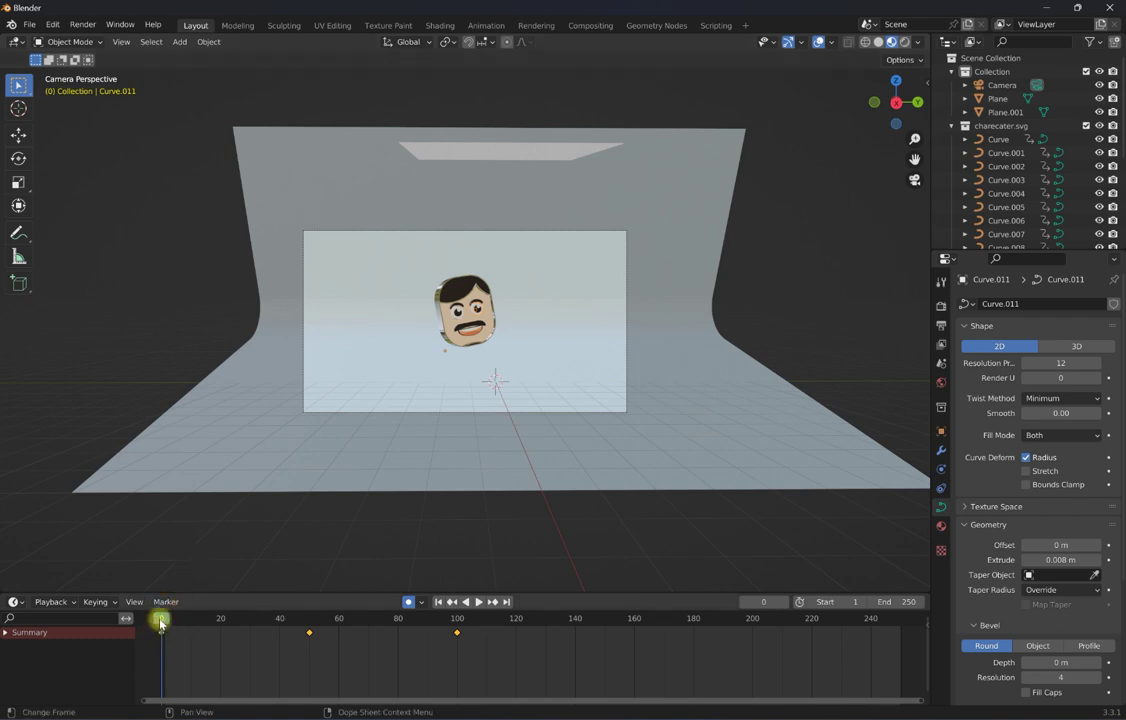
Play the head animation, pause it at frame 90, and switch to Rendered shading.
{"action": "key", "text": "space"}
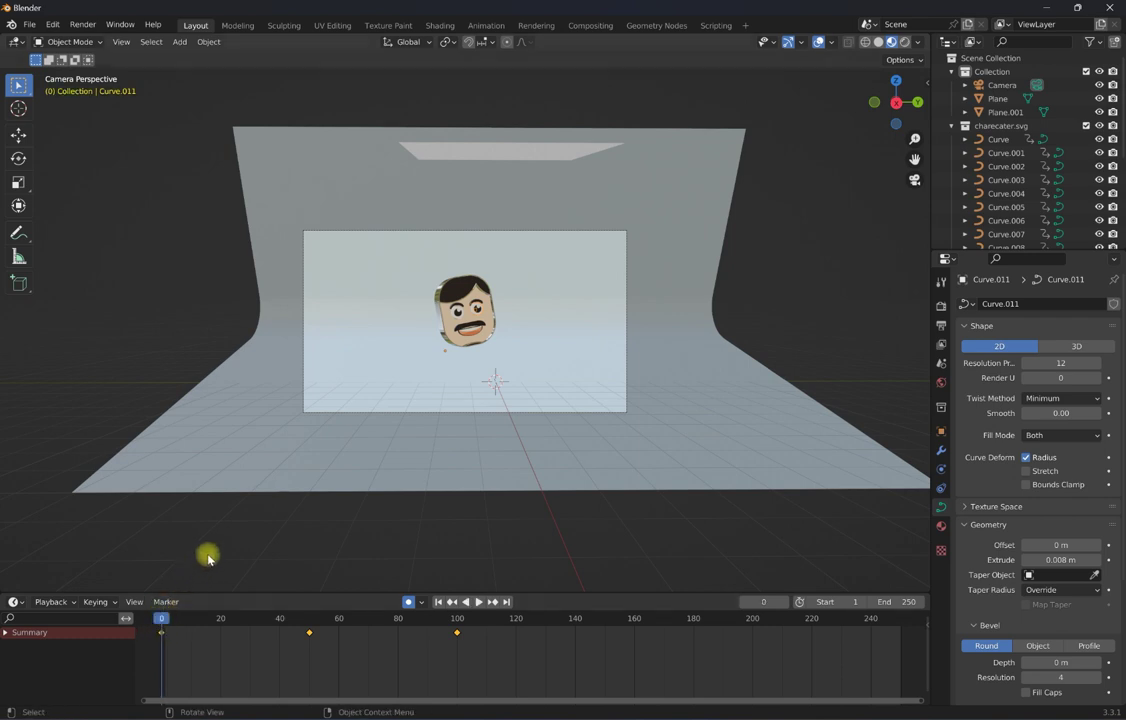
{"action": "key", "text": "space"}
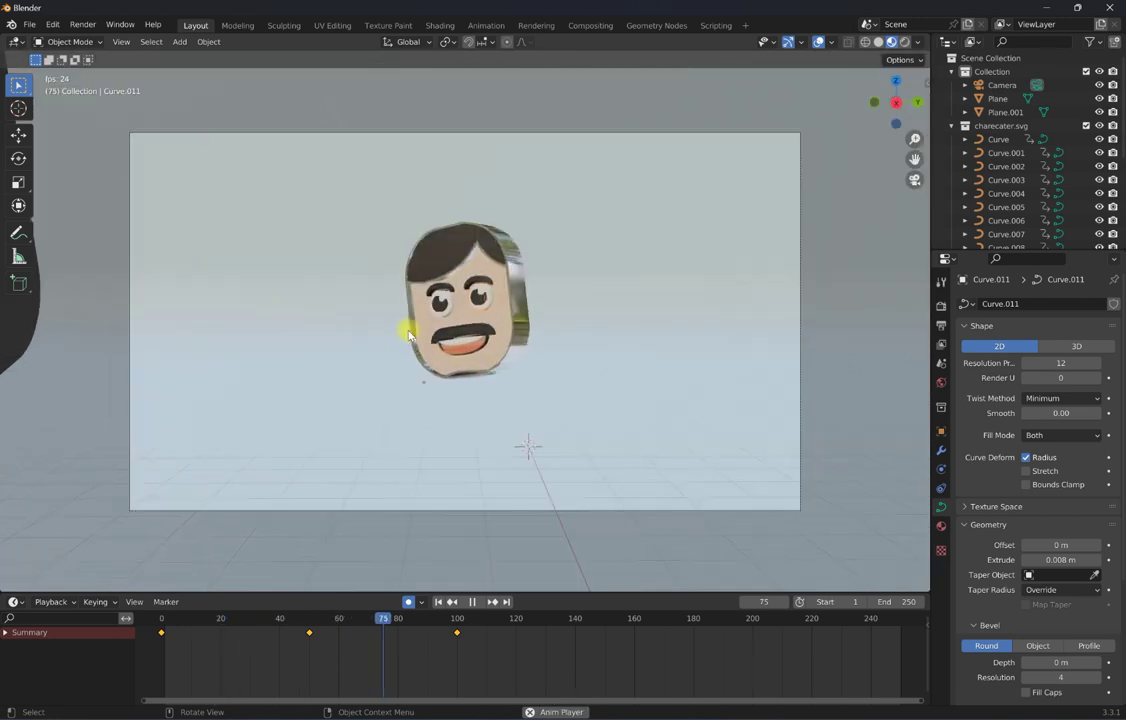
{"action": "key", "text": "space"}
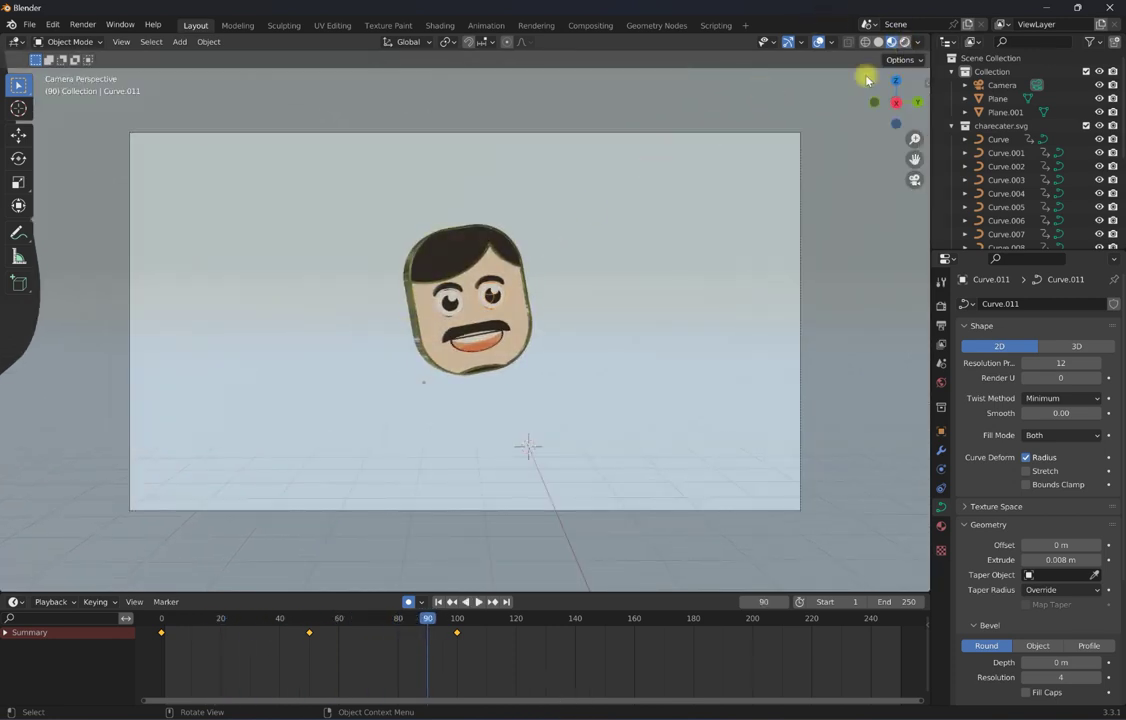
{"action": "left_click", "coordinate": [904, 42]}
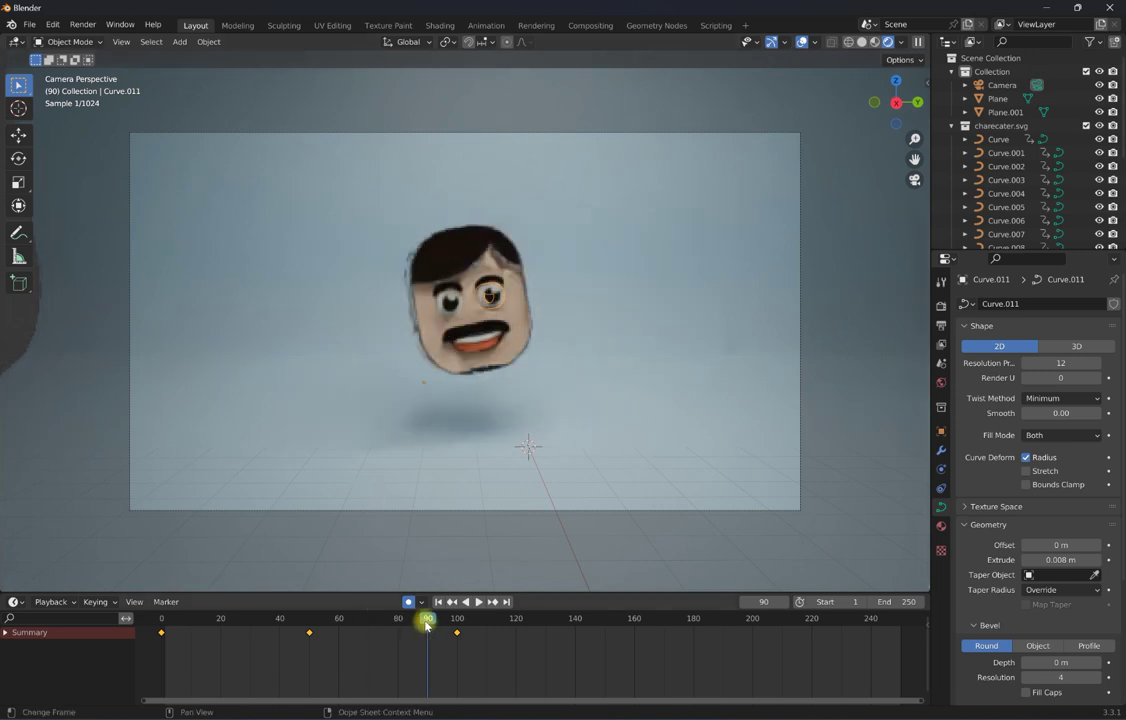
Scrub to frame 4, replay from frame 0, and check the pose at frame 92.
{"action": "left_click_drag", "start_coordinate": [425, 619], "coordinate": [172, 621]}
{"action": "key", "text": "space"}
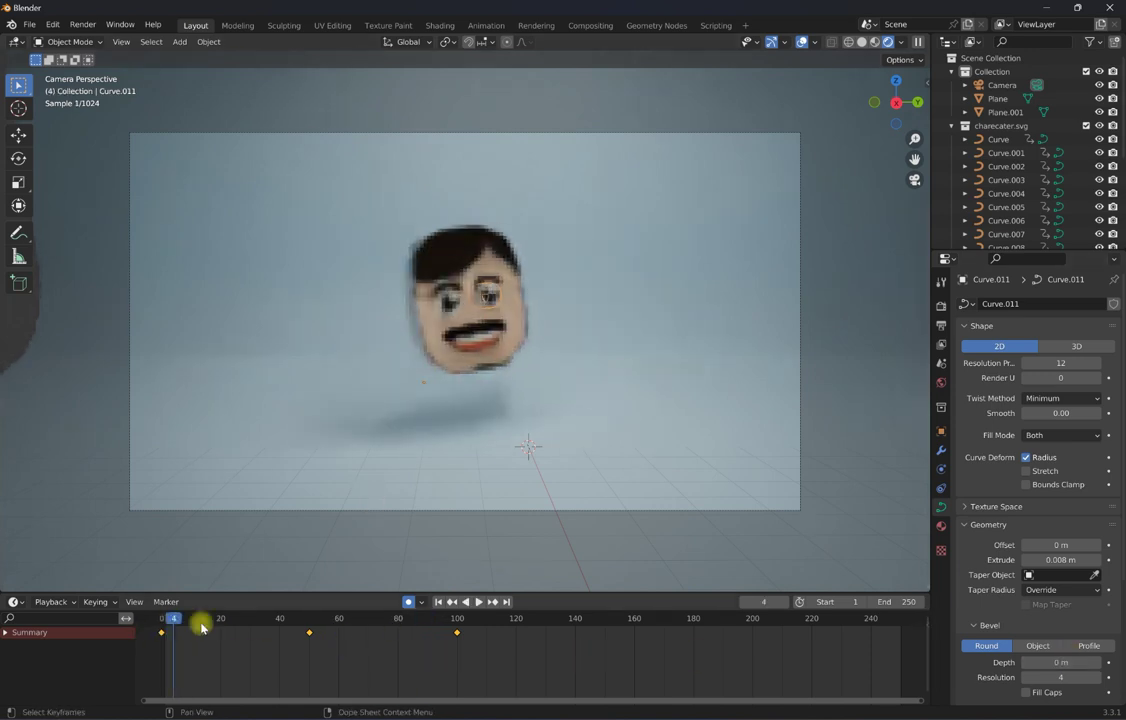
{"action": "left_click", "coordinate": [160, 620]}
{"action": "key", "text": "space"}
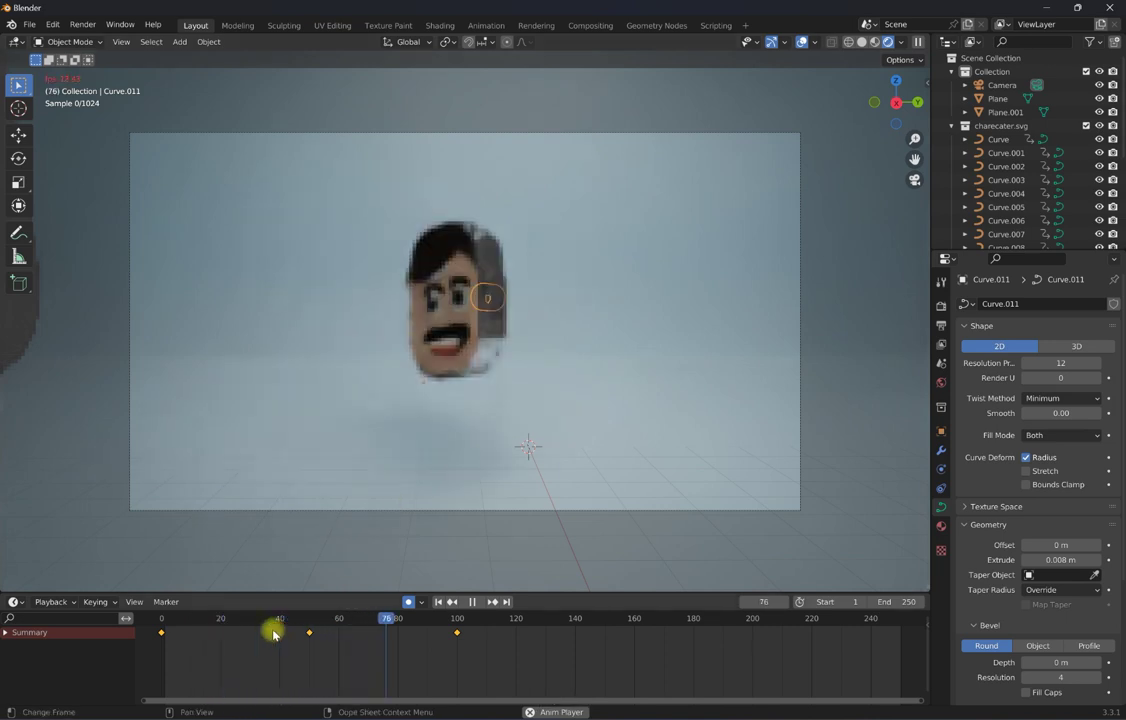
{"action": "key", "text": "space"}
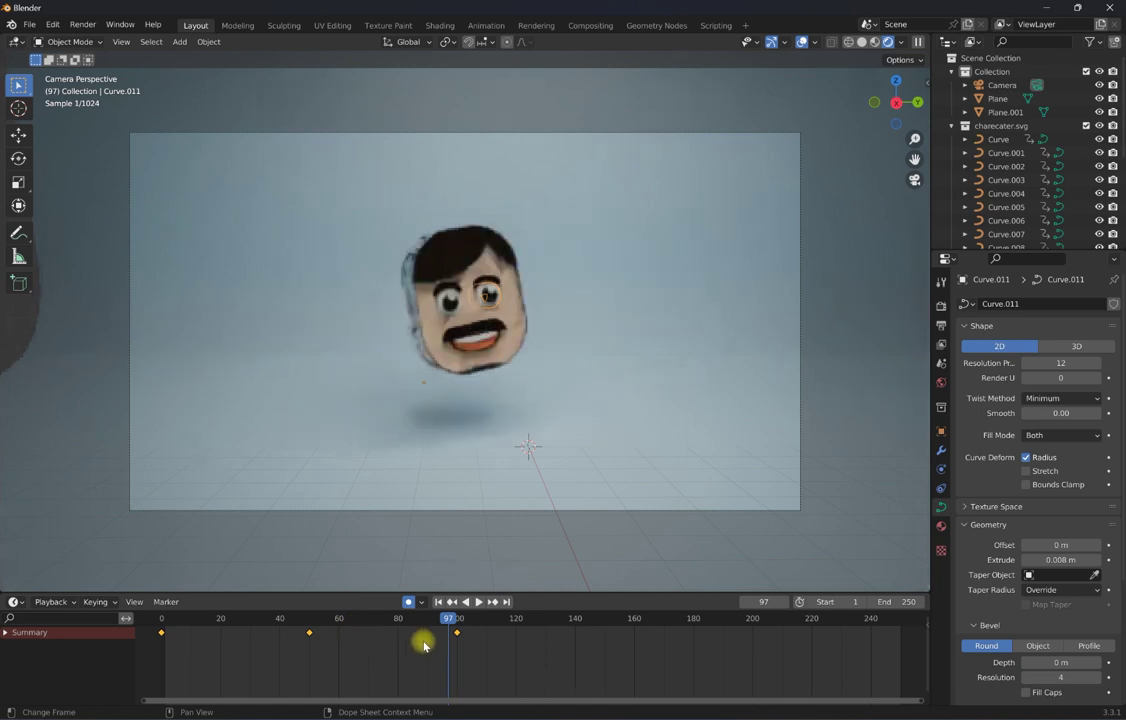
{"action": "left_click_drag", "start_coordinate": [443, 619], "coordinate": [432, 616]}
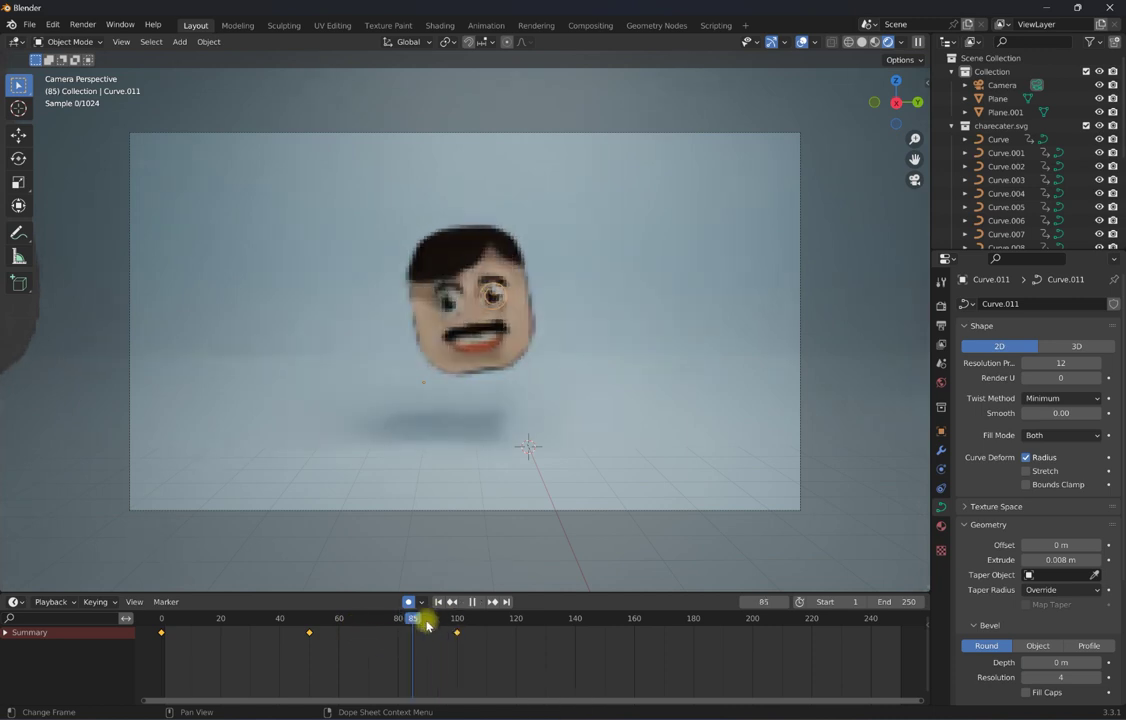